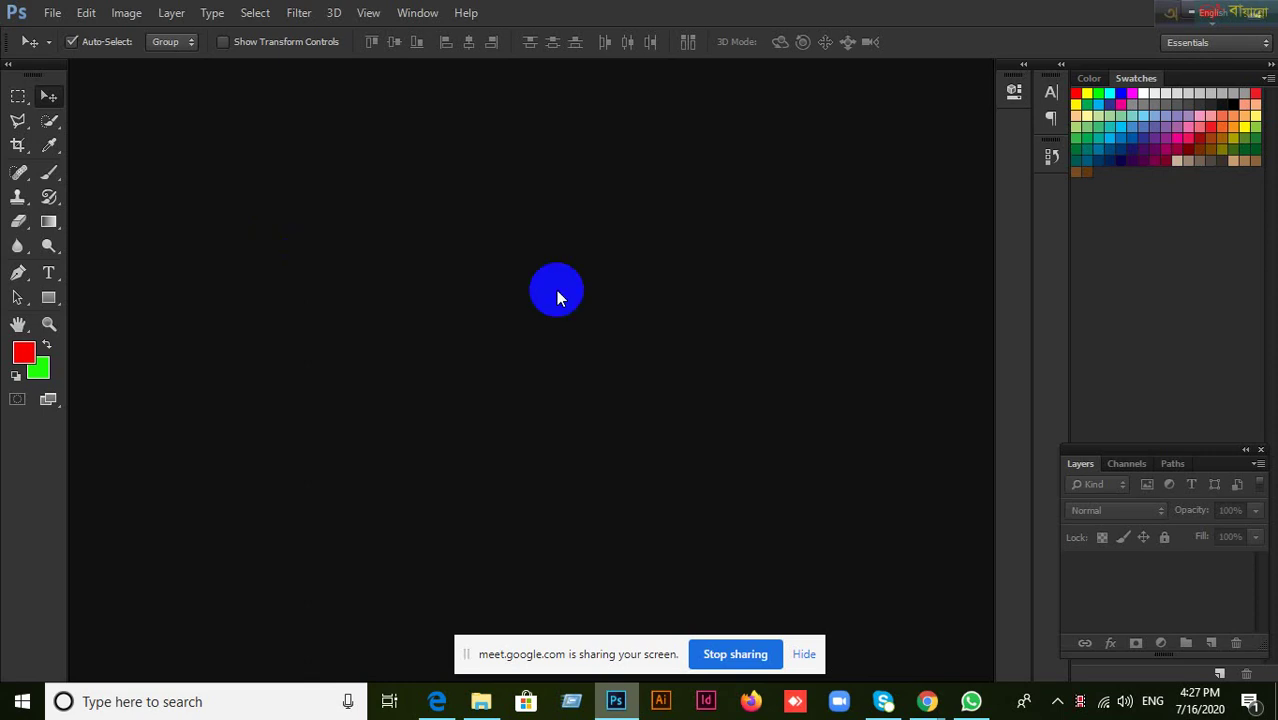
Step: Hide the screen-sharing notice, switch to Chrome and check the Google Meet call
{"action": "left_click", "coordinate": [804, 654]}
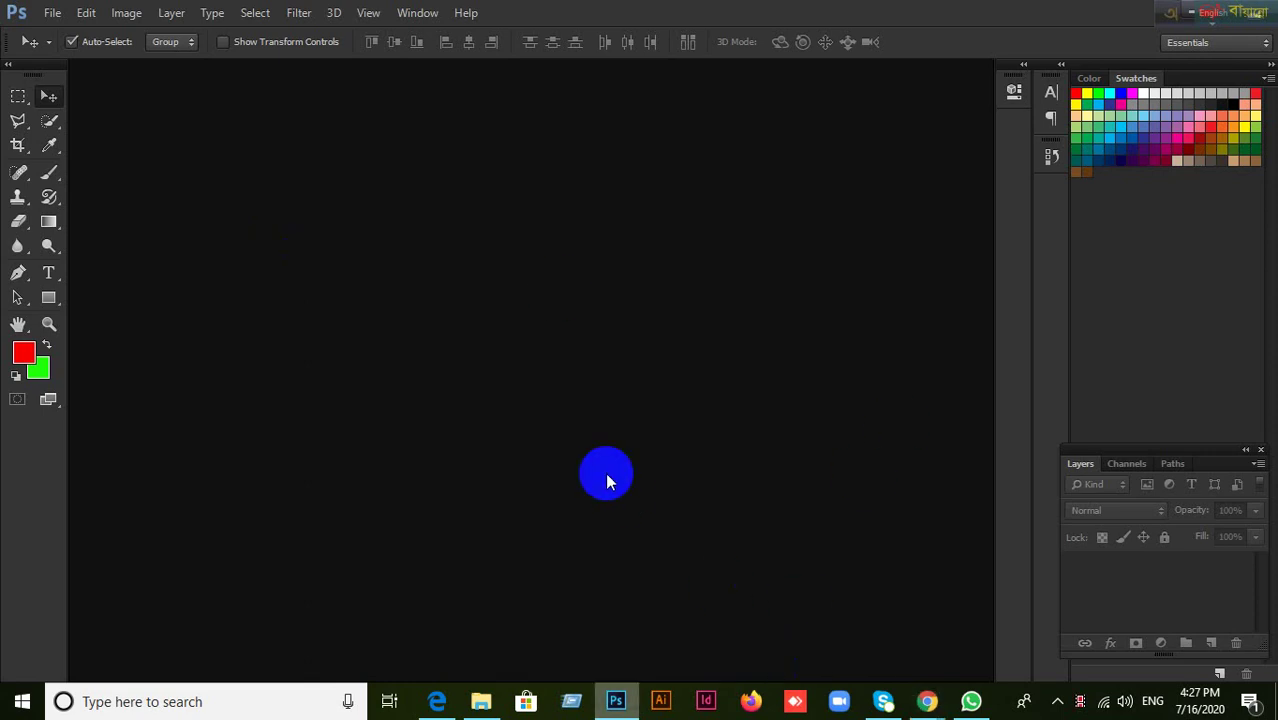
{"action": "mouse_move", "coordinate": [927, 700]}
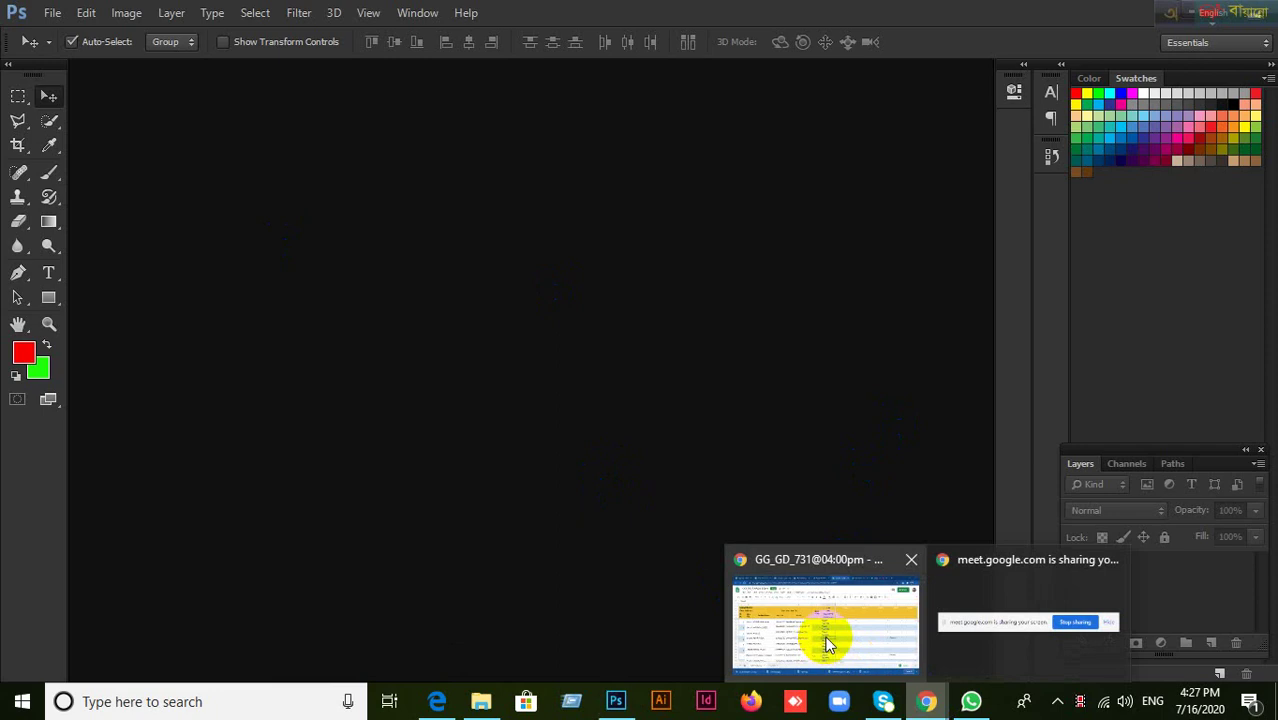
{"action": "left_click", "coordinate": [826, 640]}
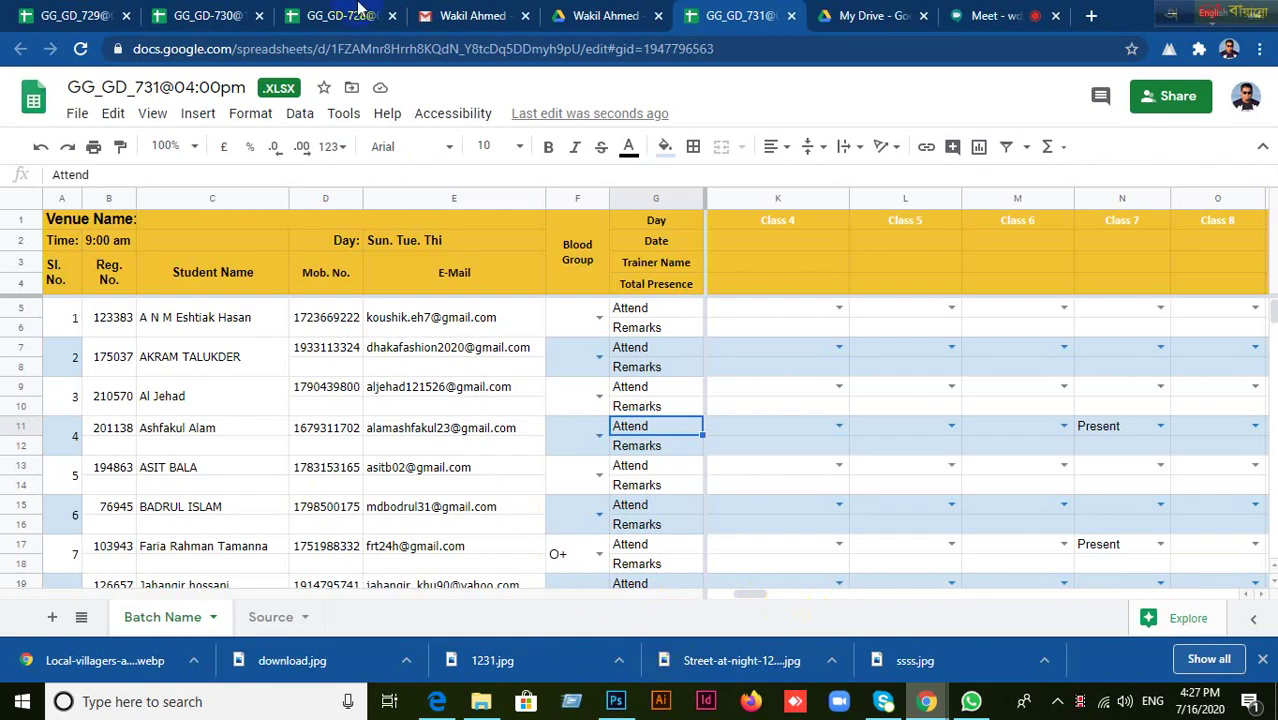
{"action": "left_click", "coordinate": [968, 16]}
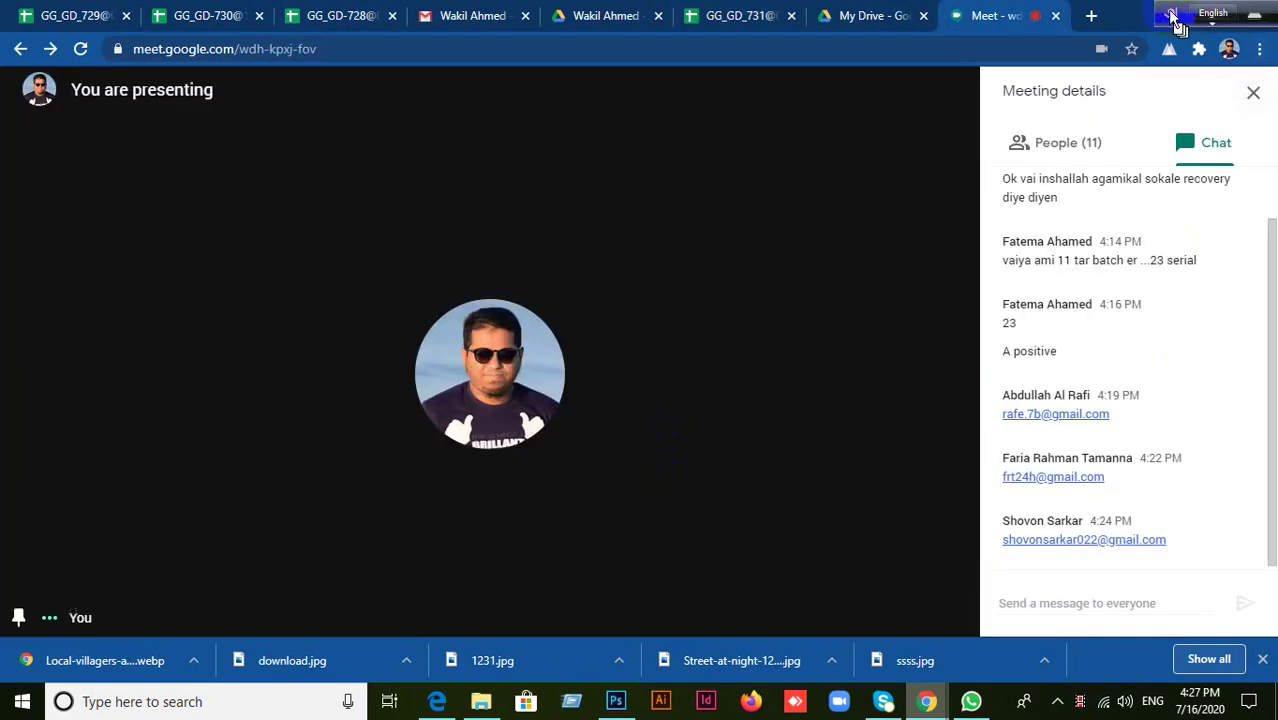
{"action": "left_click", "coordinate": [1177, 20]}
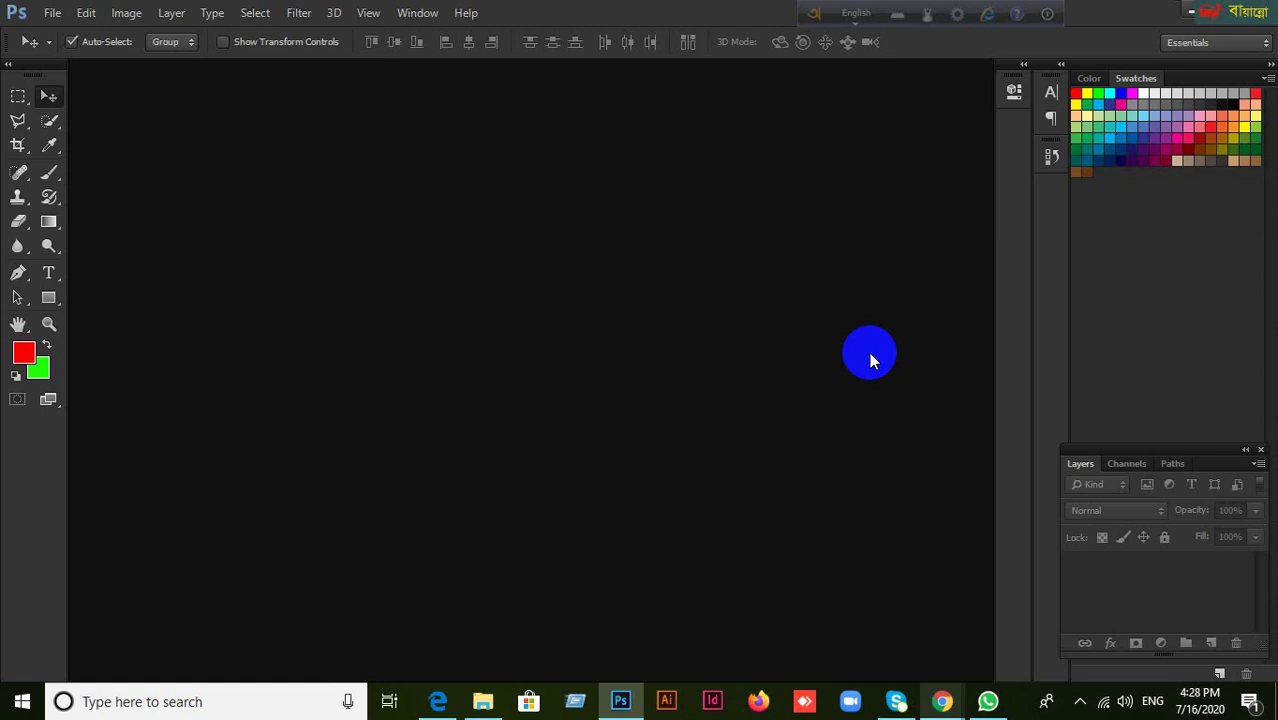
Step: Open the Red2 photo from the Sample Image folder on the Desktop in Photoshop
{"action": "left_click", "coordinate": [50, 16]}
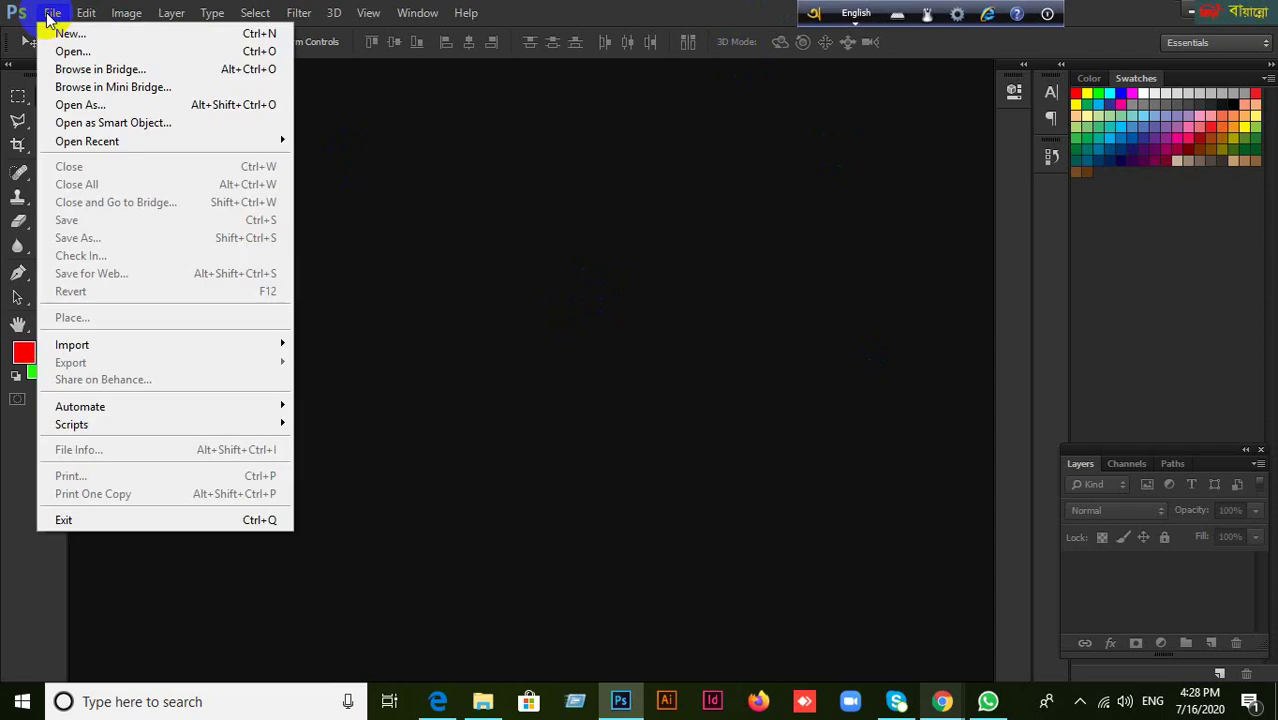
{"action": "left_click", "coordinate": [68, 53]}
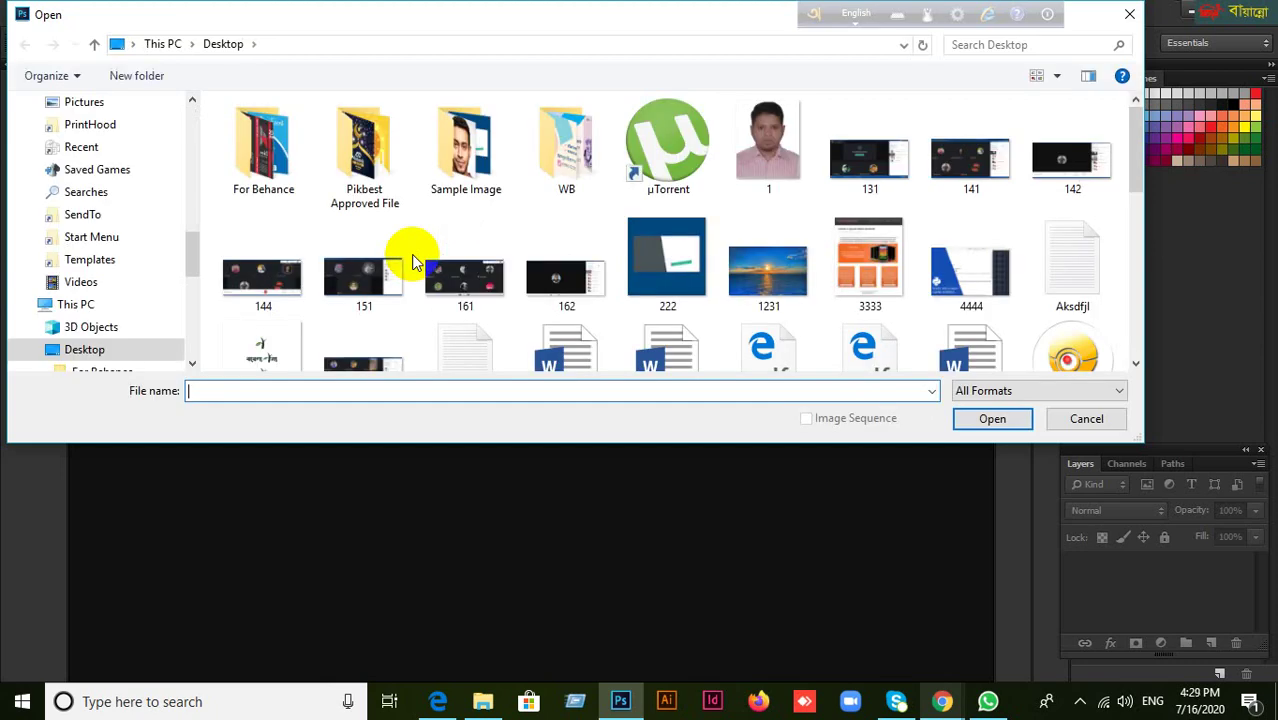
{"action": "scroll", "coordinate": [670, 258], "scroll_direction": "down", "scroll_amount": 1}
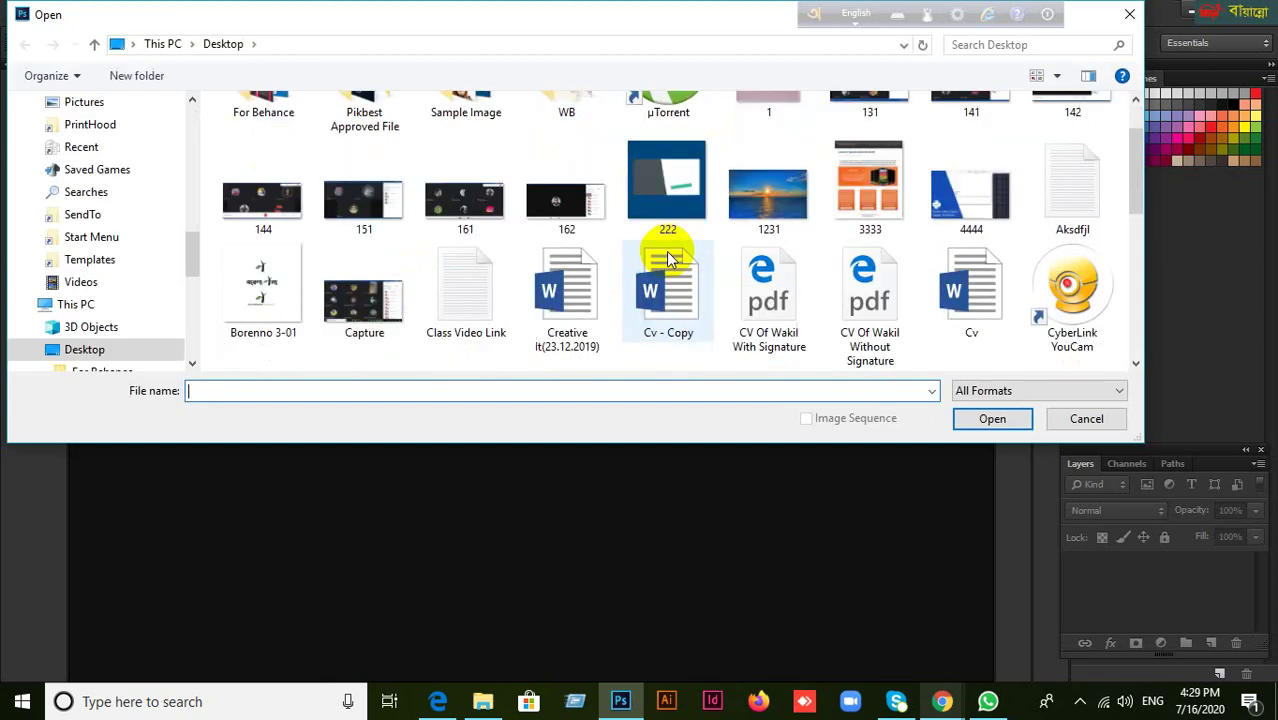
{"action": "scroll", "coordinate": [670, 258], "scroll_direction": "up", "scroll_amount": 1}
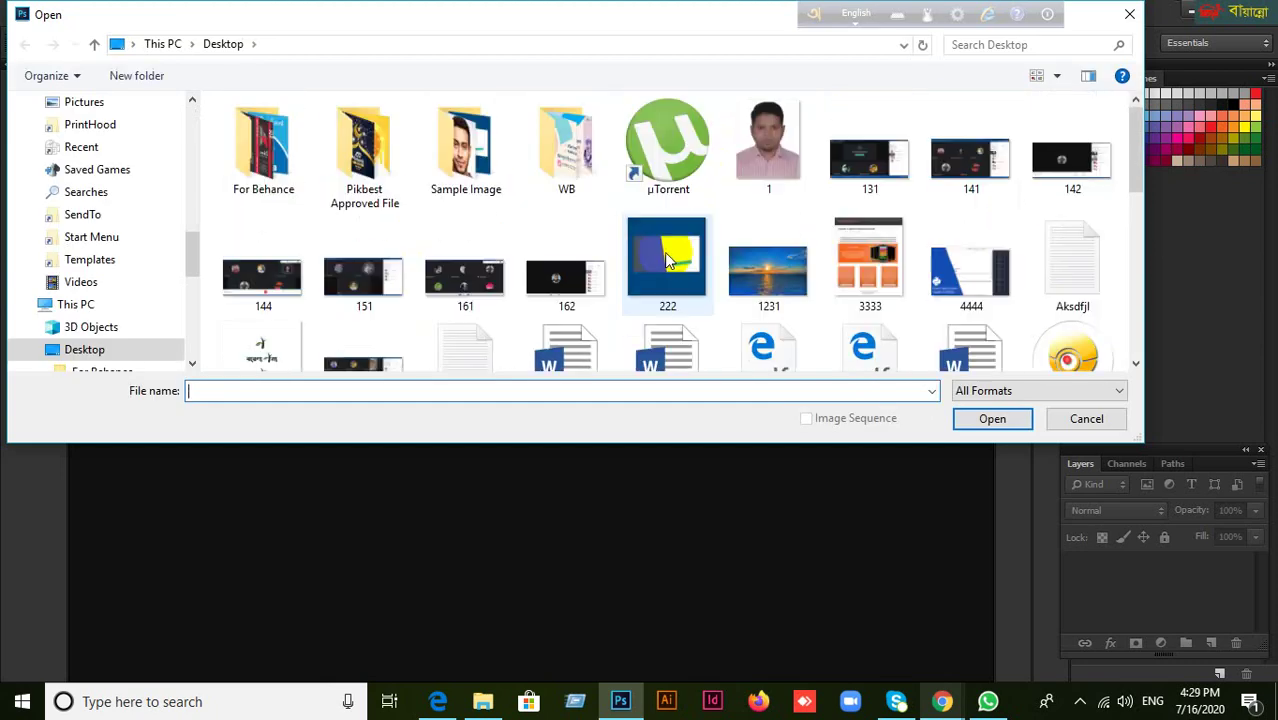
{"action": "double_click", "coordinate": [476, 166]}
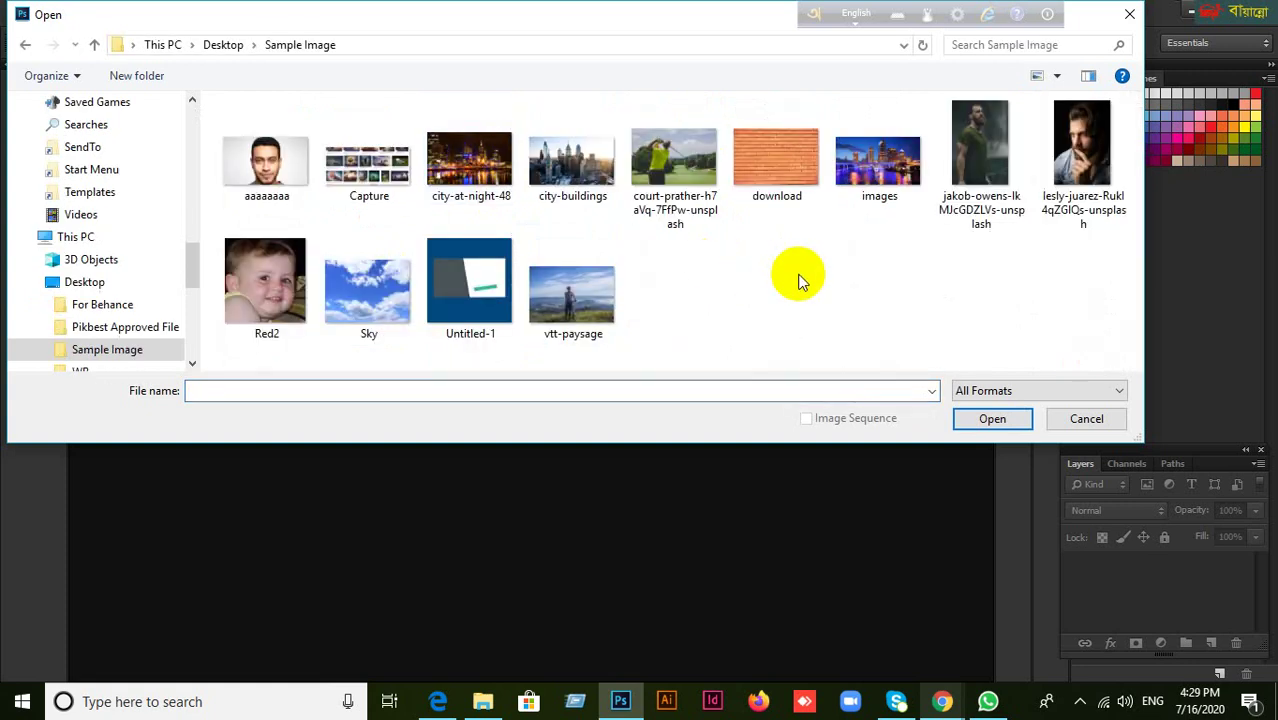
{"action": "left_click", "coordinate": [292, 272]}
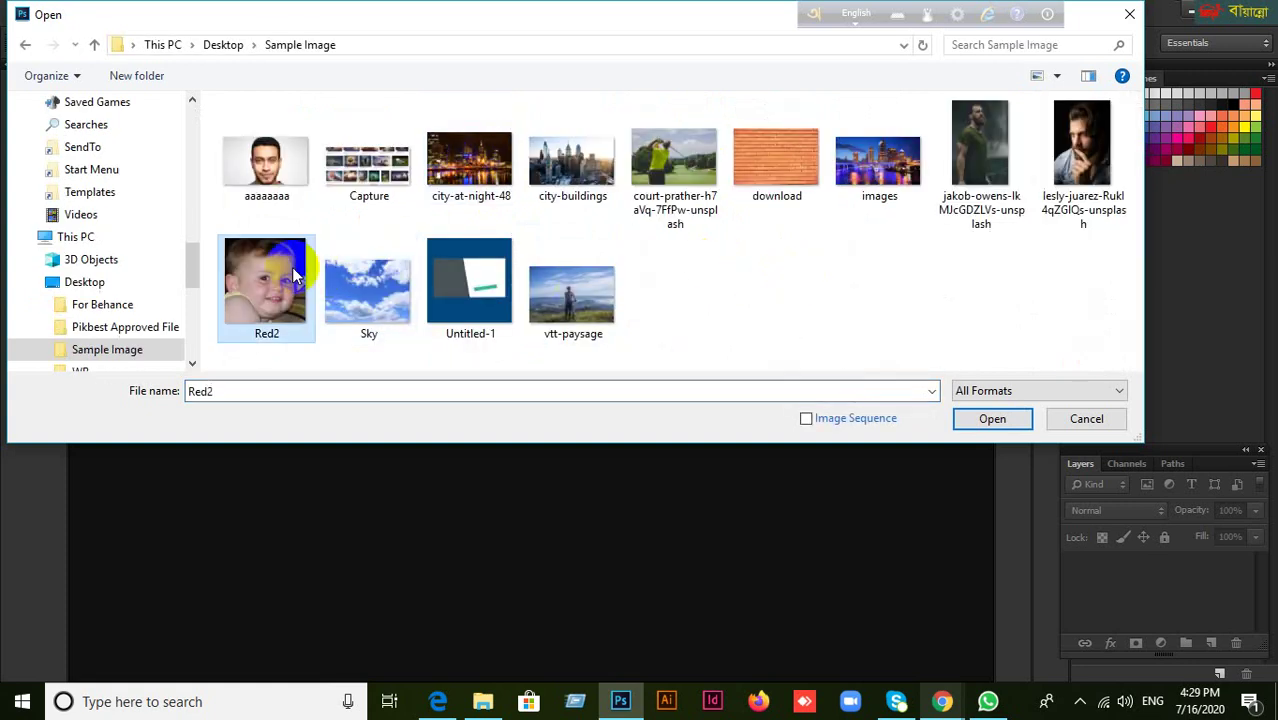
{"action": "left_click", "coordinate": [991, 418]}
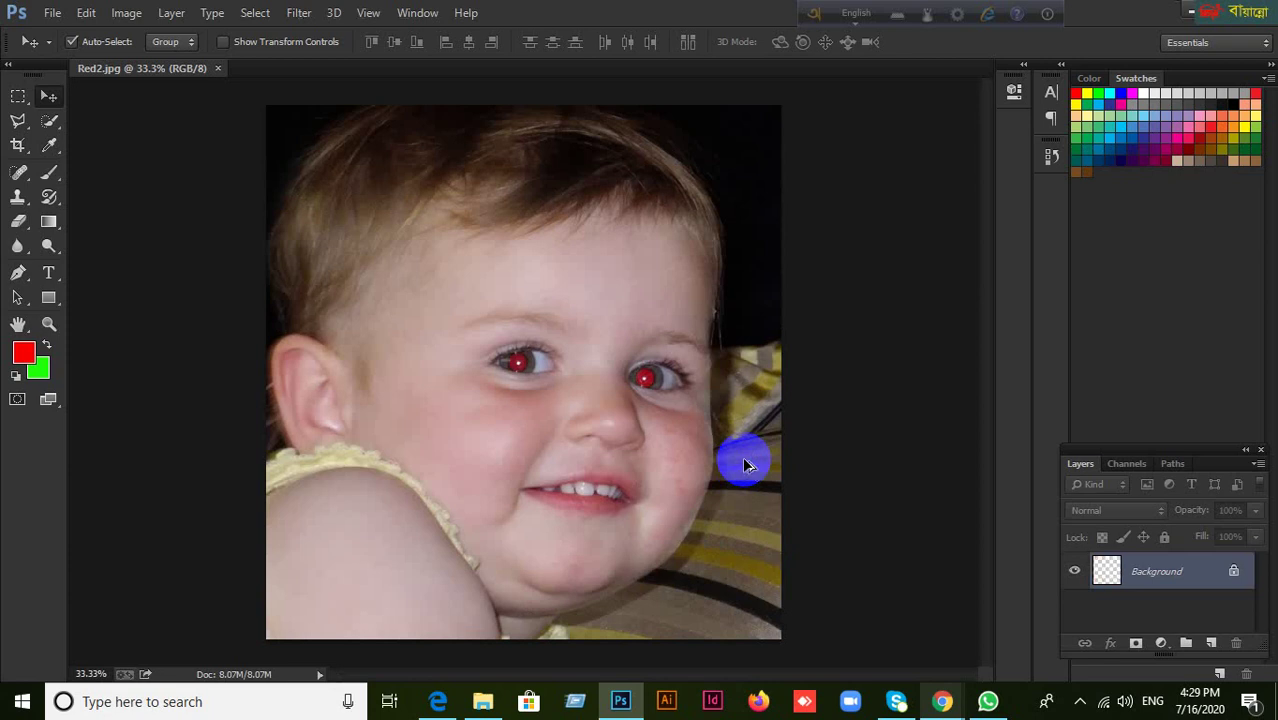
Step: Fill the Background layer with the red foreground color, followed by the green background color
{"action": "key", "text": "alt+BackSpace"}
{"action": "key", "text": "ctrl+BackSpace"}
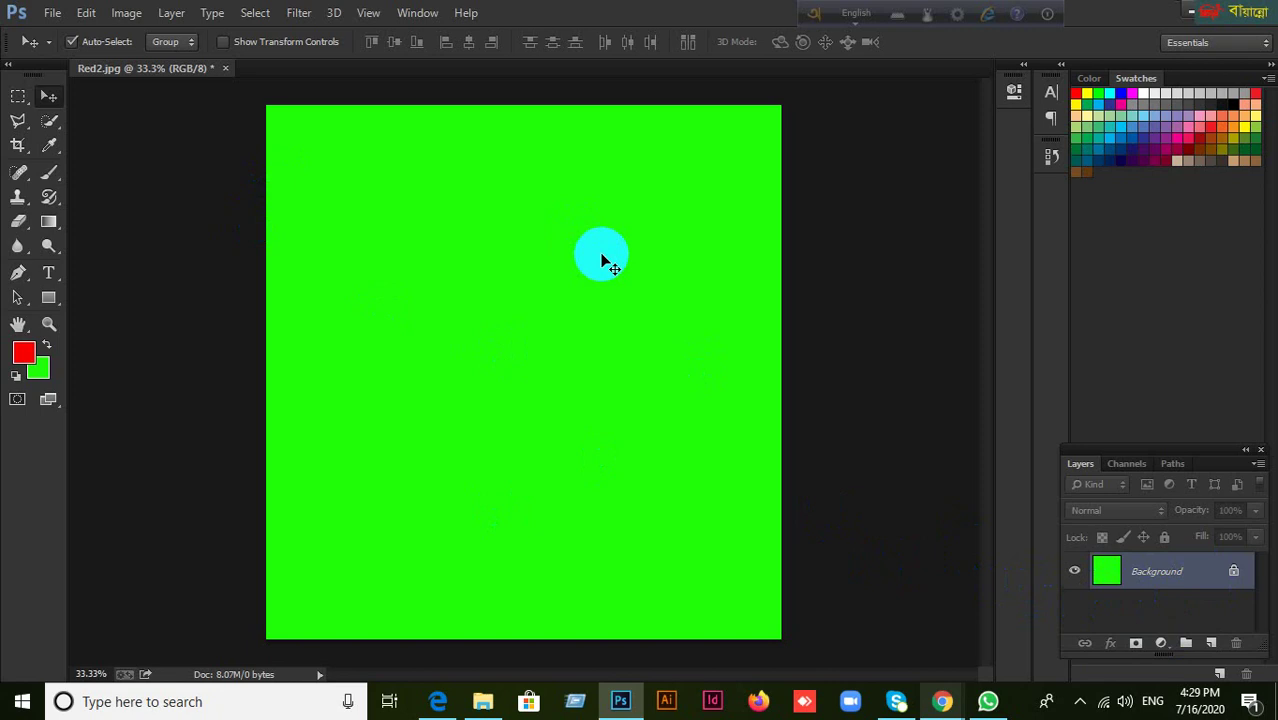
{"action": "scroll", "coordinate": [615, 278], "scroll_direction": "up", "scroll_amount": 1}
{"action": "scroll", "coordinate": [615, 278], "scroll_direction": "down", "scroll_amount": 1}
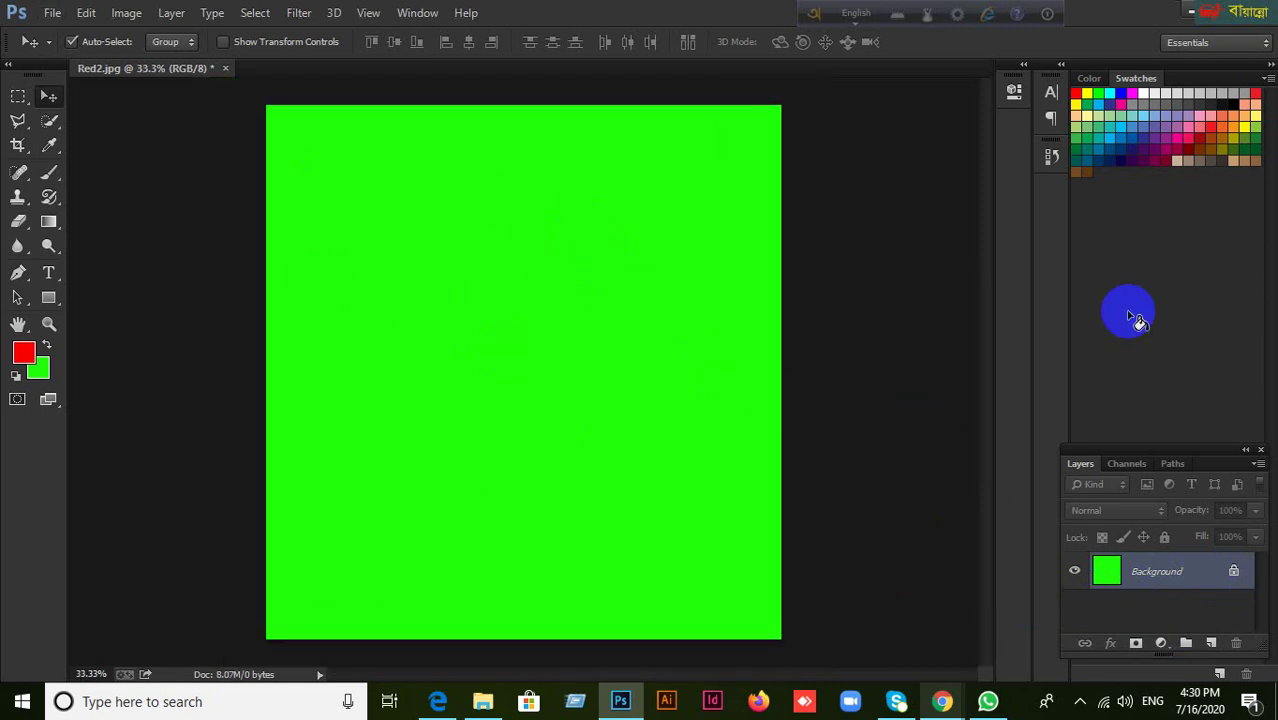
Step: Revert both fills by returning the photo to its Open state in the History
{"action": "left_click", "coordinate": [1051, 158]}
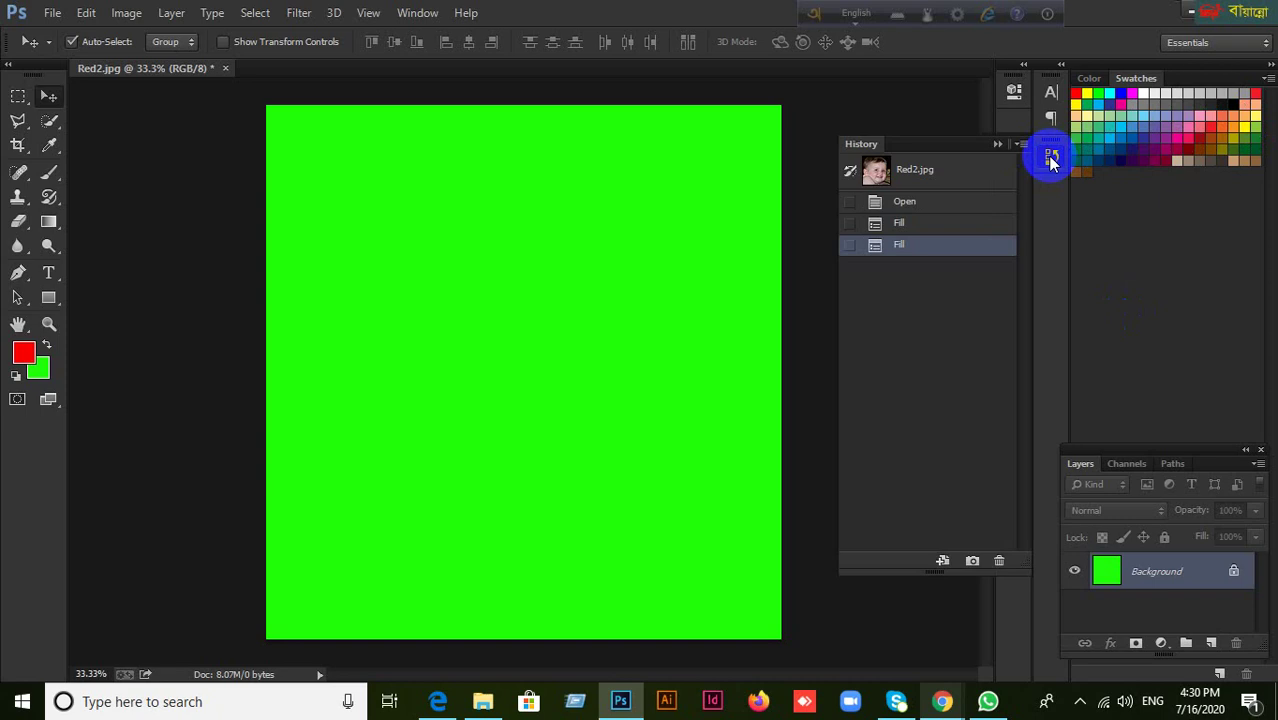
{"action": "left_click", "coordinate": [900, 224]}
{"action": "left_click", "coordinate": [905, 203]}
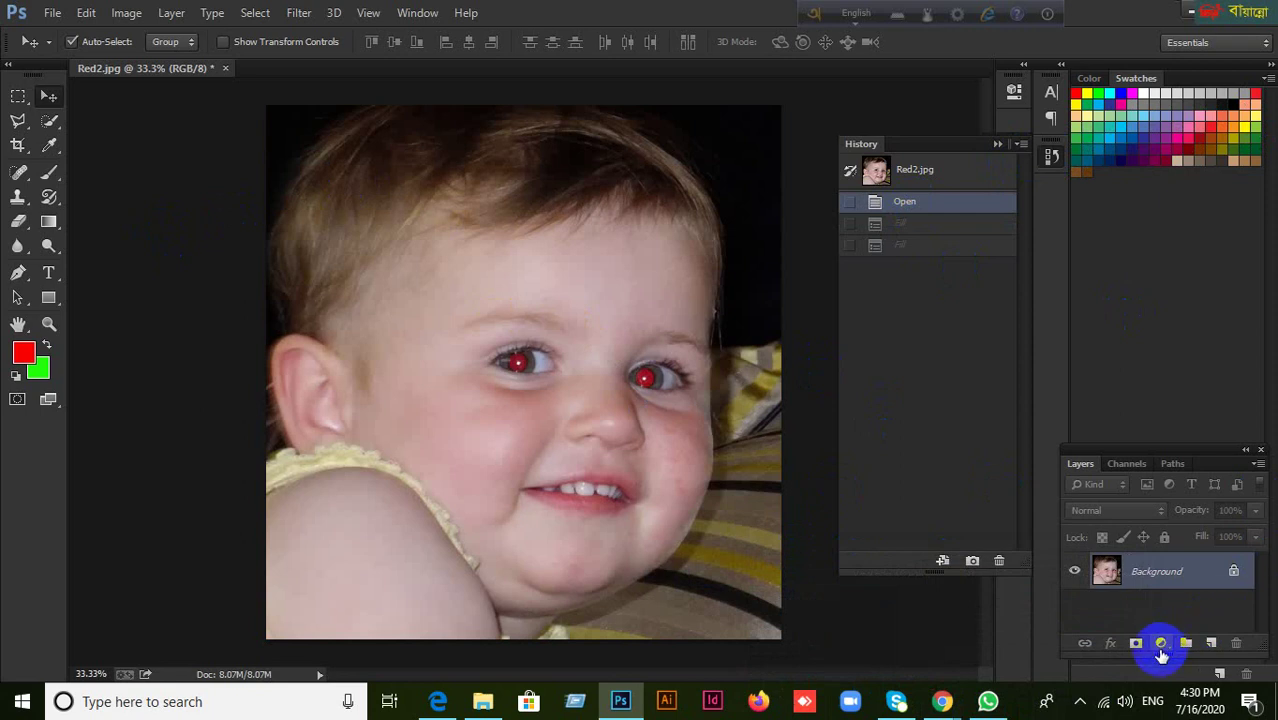
{"action": "left_click", "coordinate": [1162, 645]}
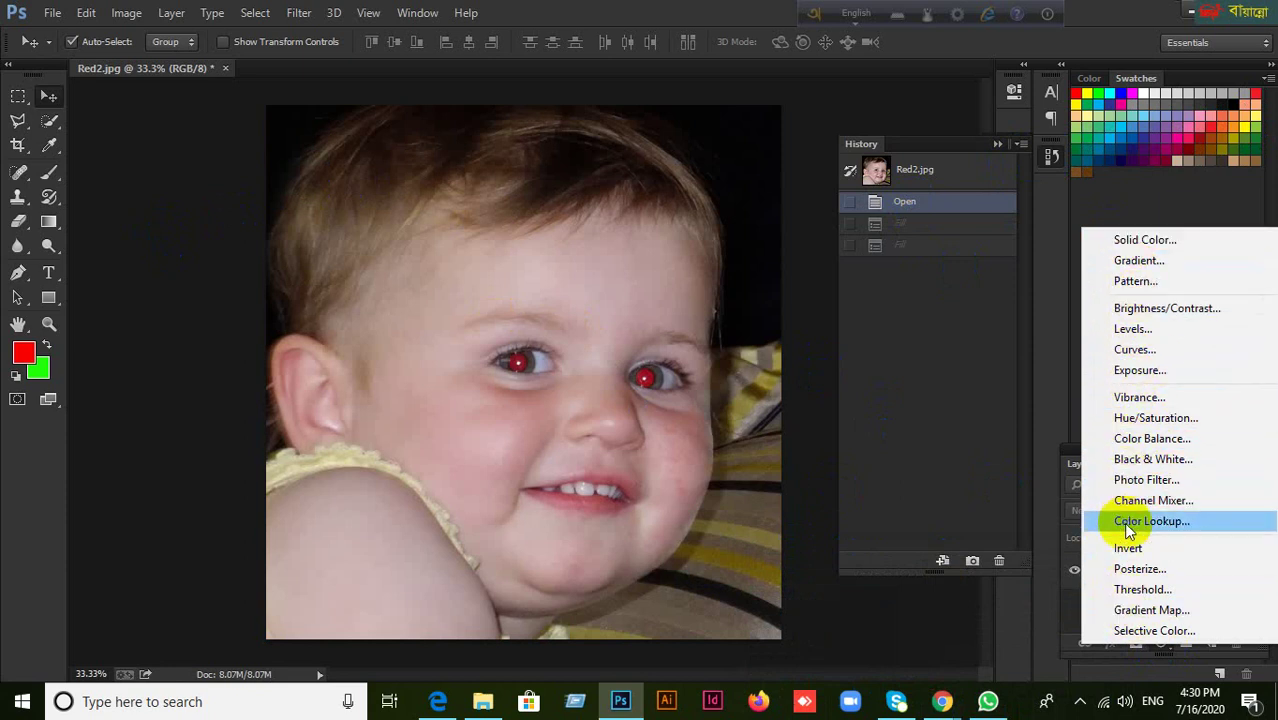
{"action": "left_click", "coordinate": [1143, 239]}
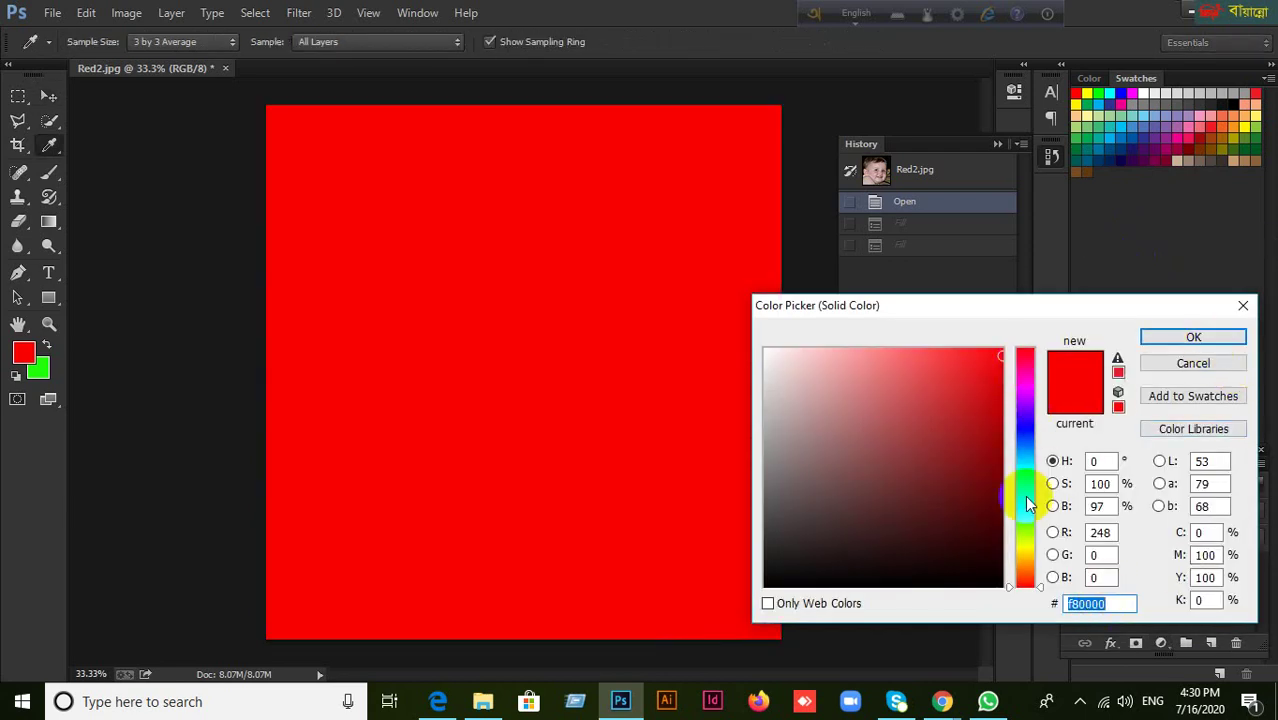
{"action": "left_click", "coordinate": [1212, 343]}
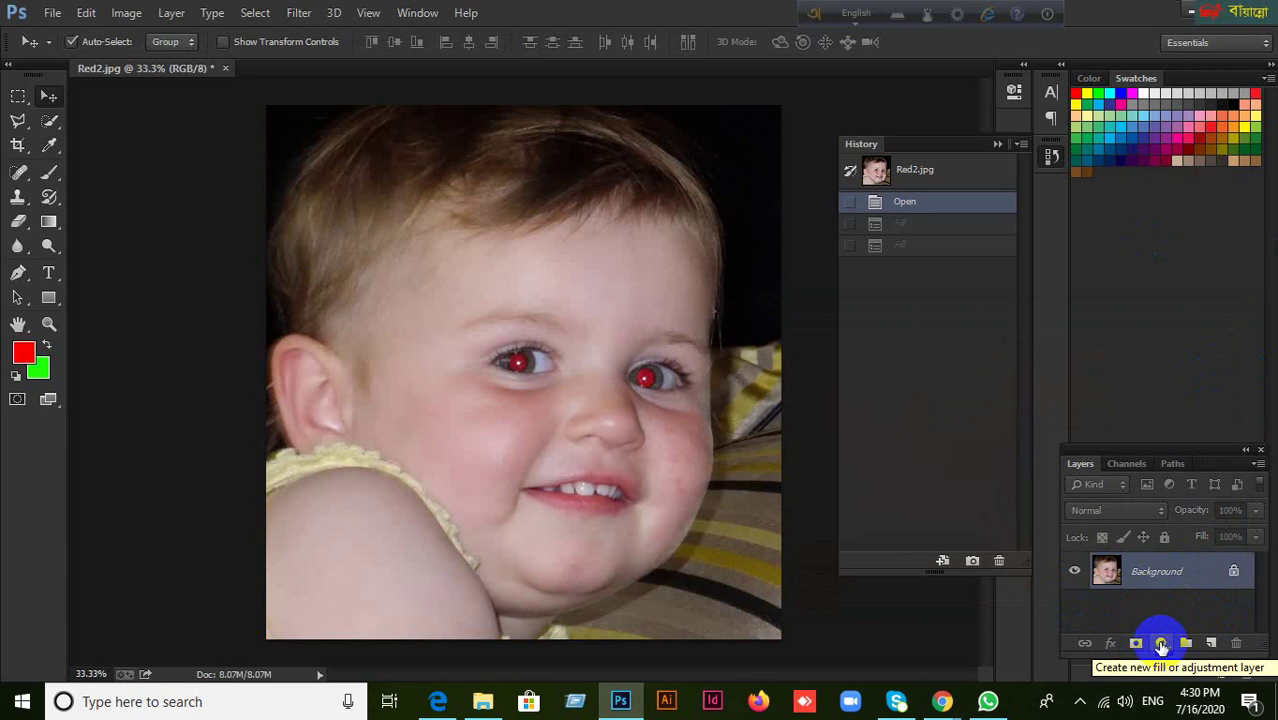
{"action": "left_click", "coordinate": [1162, 645]}
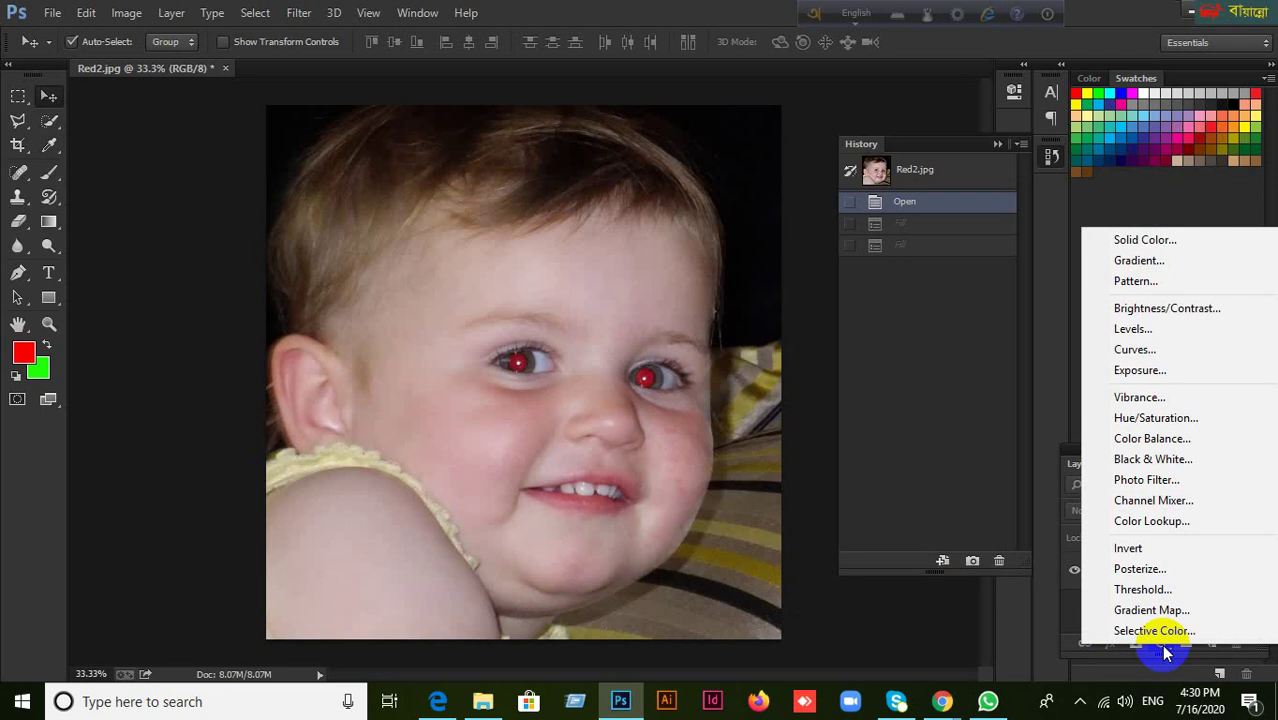
{"action": "left_click", "coordinate": [1140, 241]}
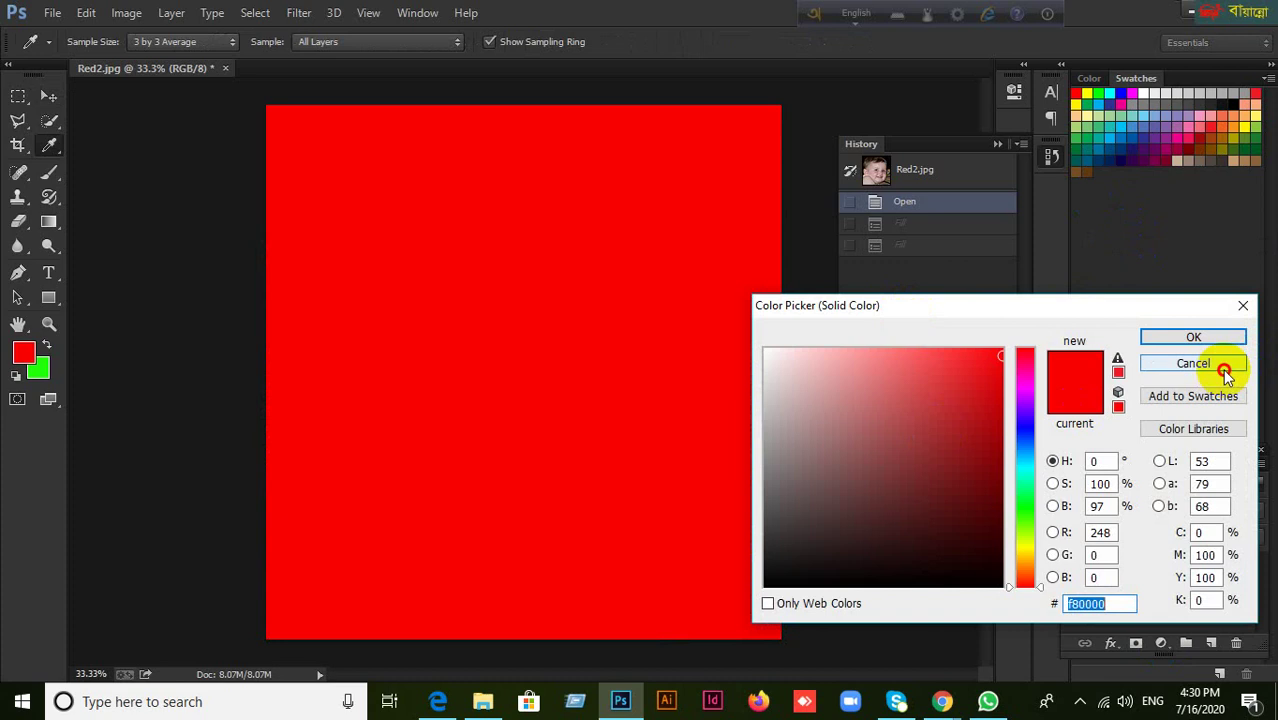
{"action": "left_click", "coordinate": [1221, 365]}
{"action": "left_click", "coordinate": [1160, 645]}
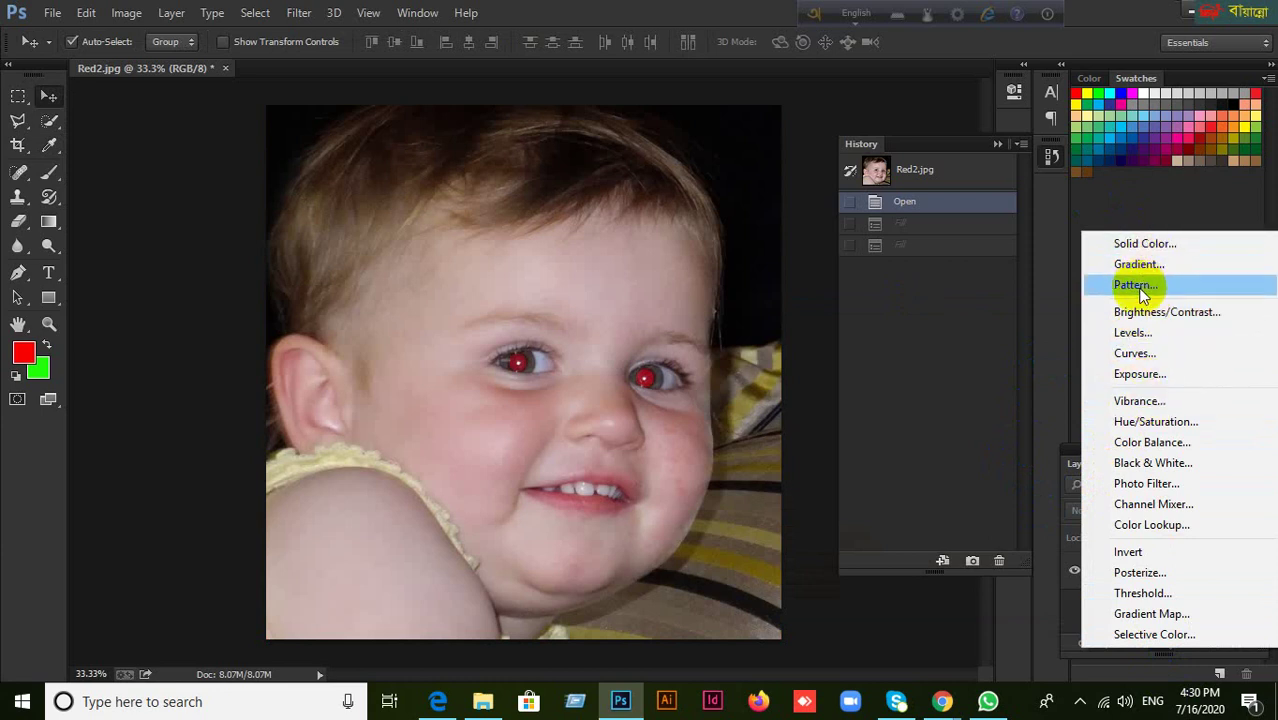
{"action": "left_click", "coordinate": [1106, 207]}
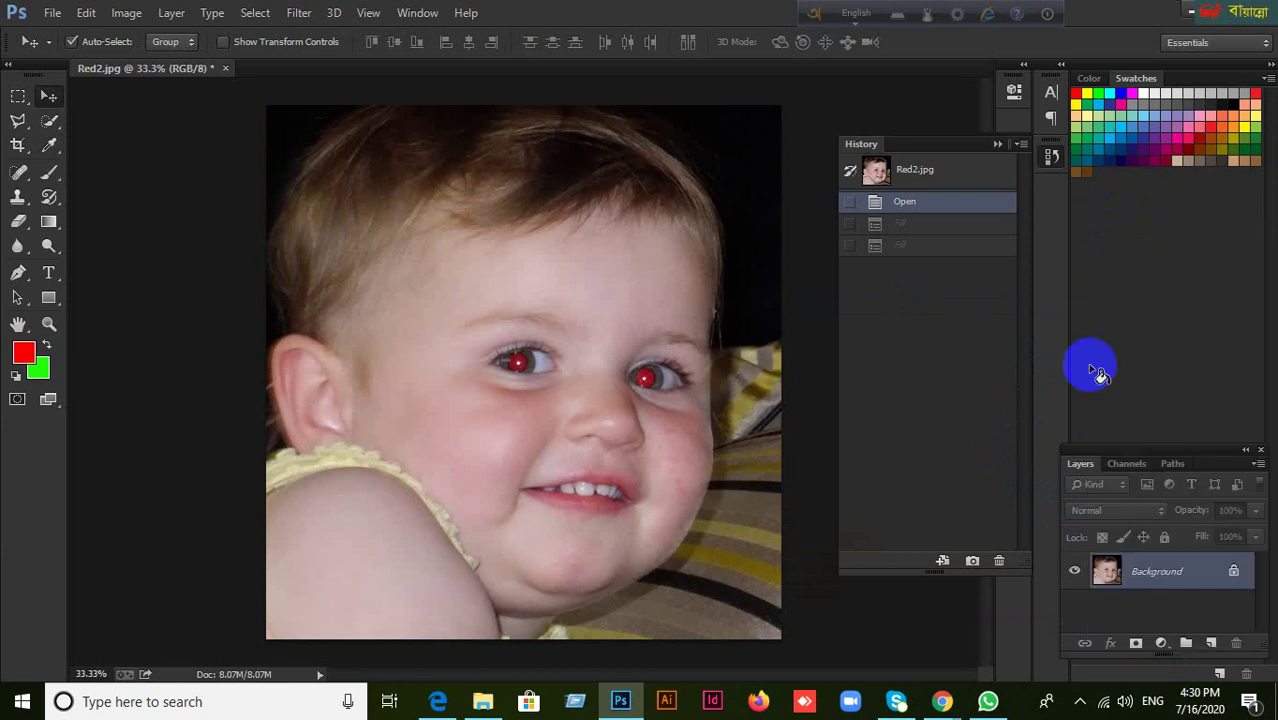
Step: Add a Solid Color fill layer in red f80000 above the Background layer
{"action": "left_click", "coordinate": [1162, 644]}
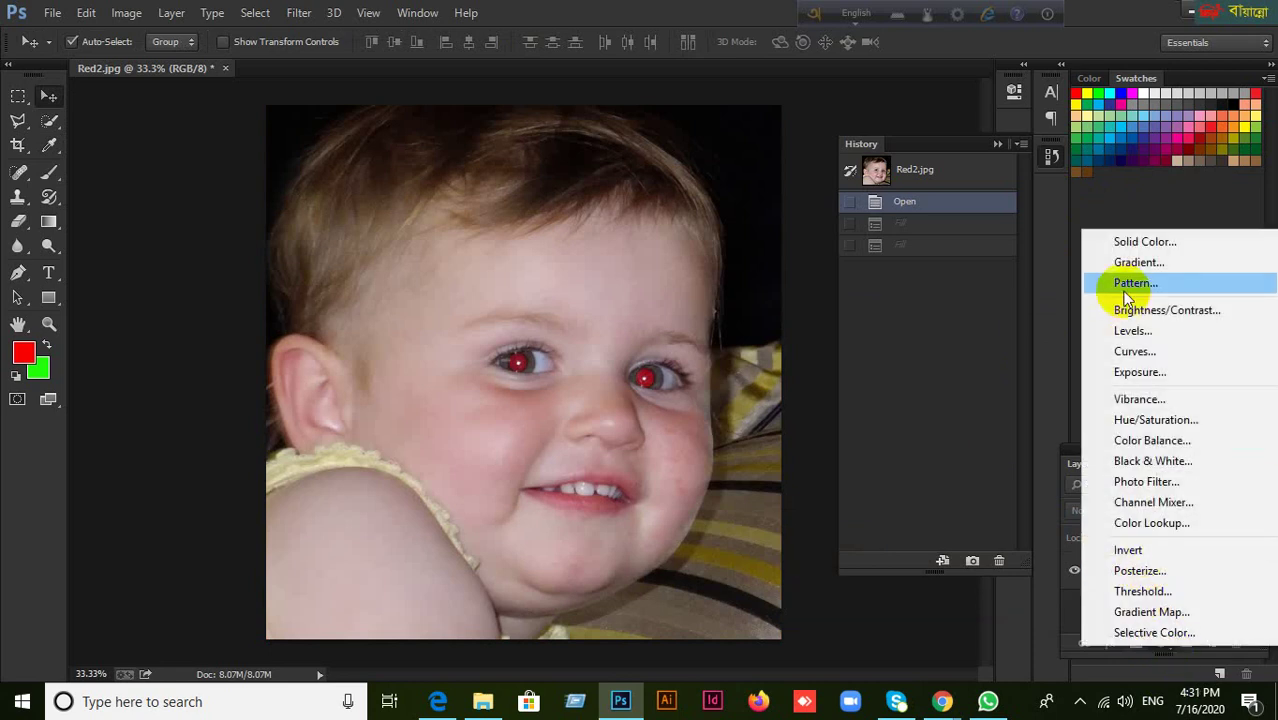
{"action": "left_click", "coordinate": [1133, 247]}
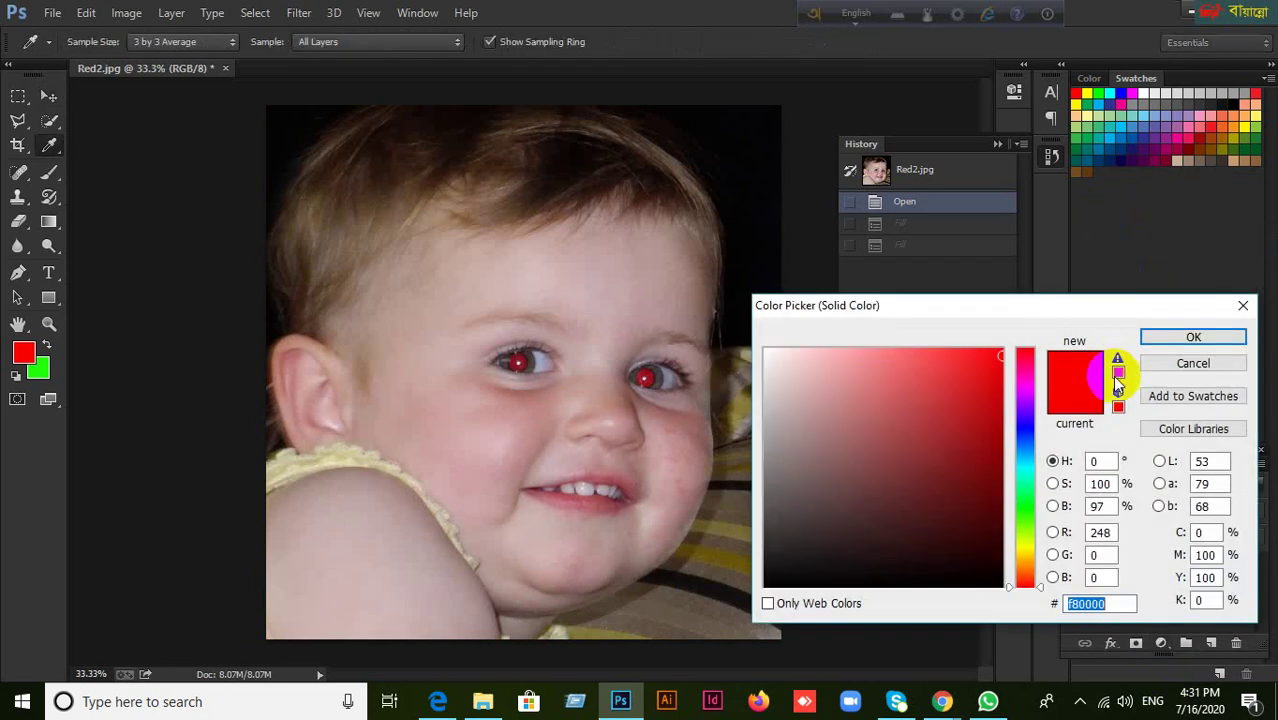
{"action": "left_click", "coordinate": [1195, 338]}
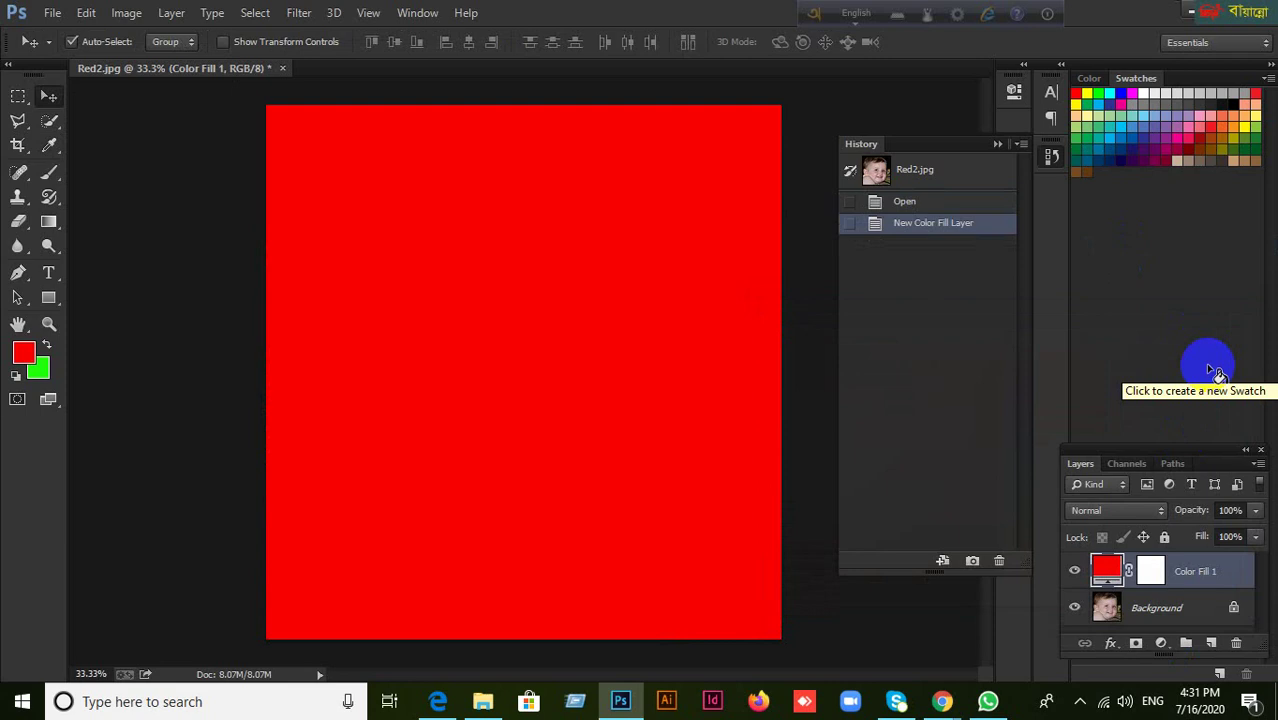
{"action": "left_click", "coordinate": [1107, 568]}
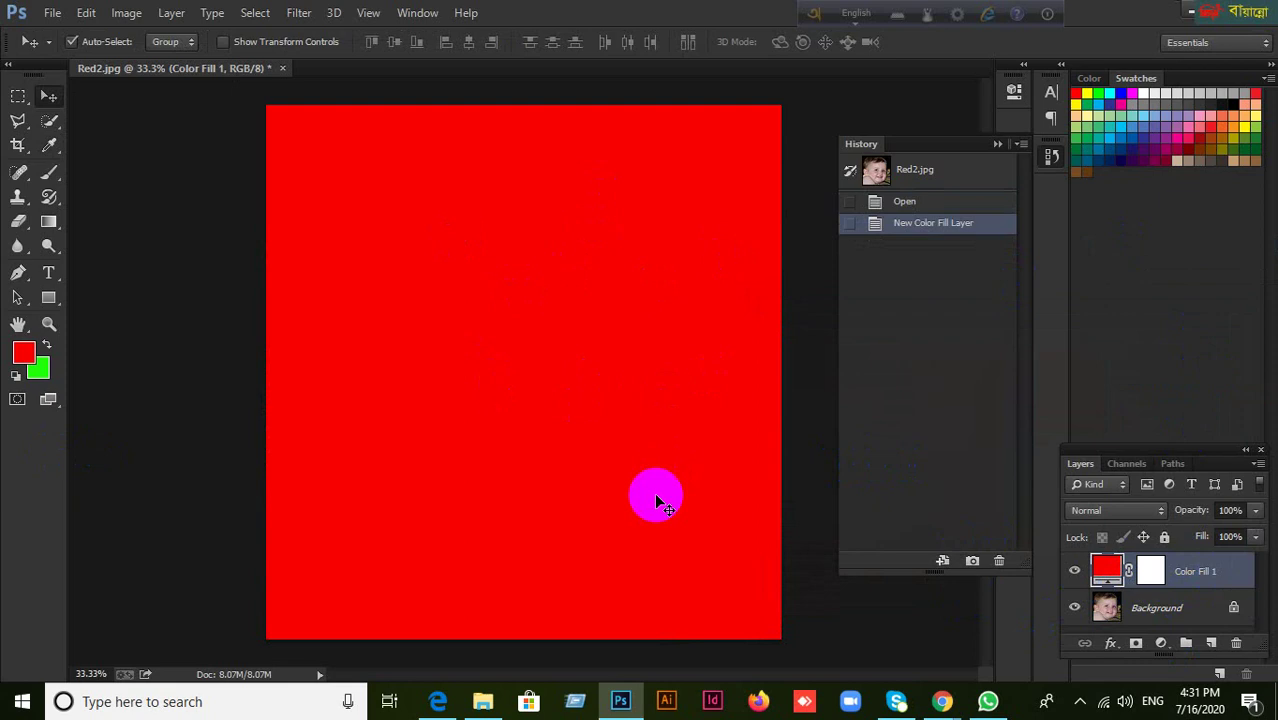
{"action": "left_click", "coordinate": [1104, 571]}
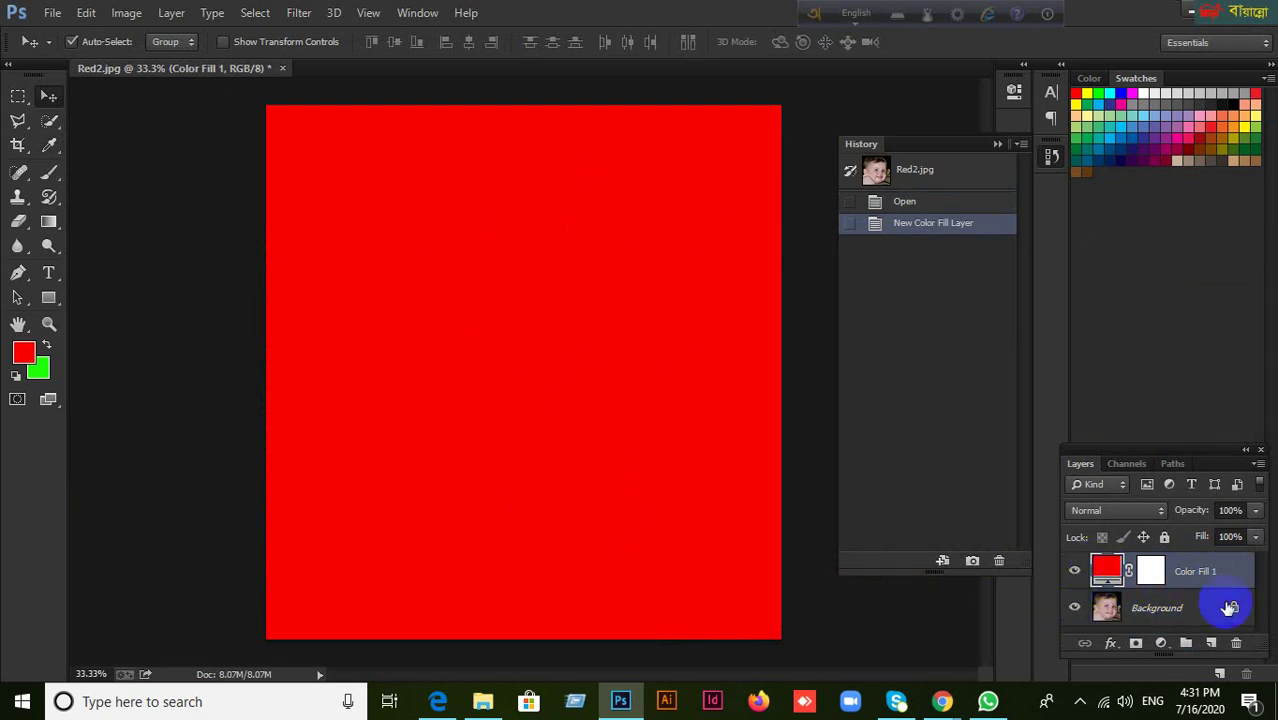
Step: Toggle the red fill layer's visibility off and on, and delete the layer
{"action": "left_click", "coordinate": [1075, 571]}
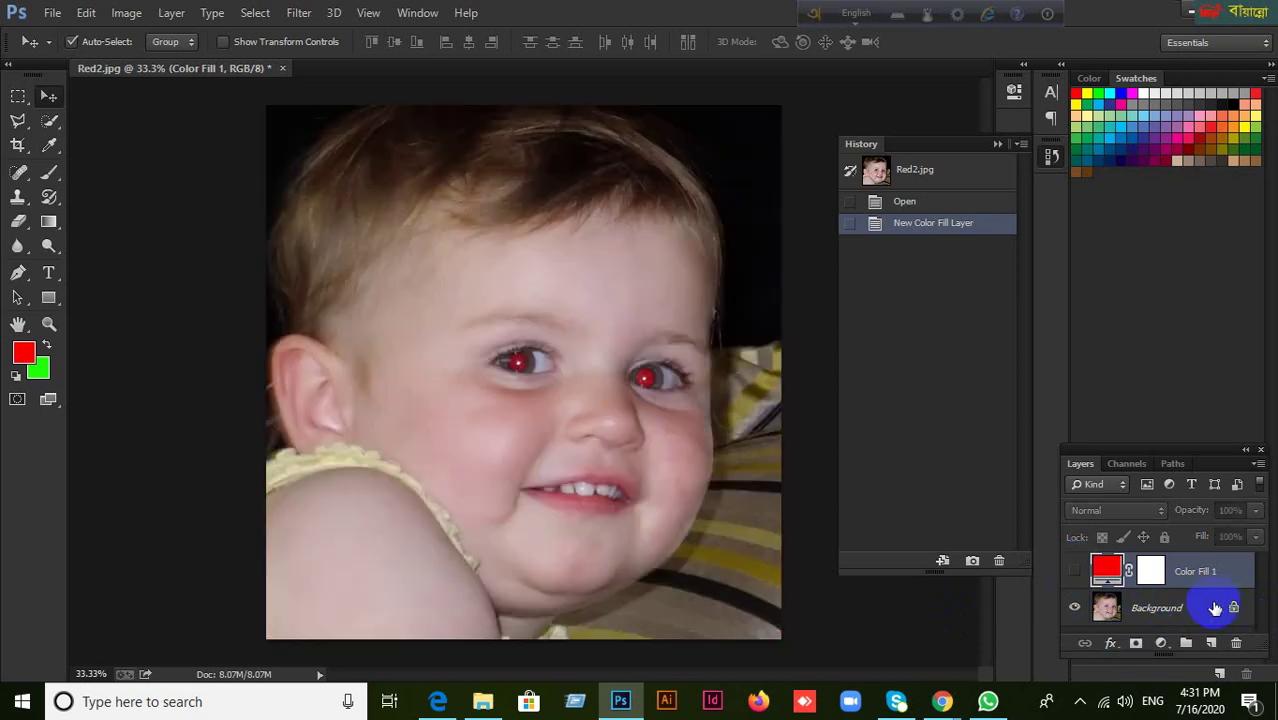
{"action": "left_click", "coordinate": [1076, 572]}
{"action": "left_click", "coordinate": [1237, 642]}
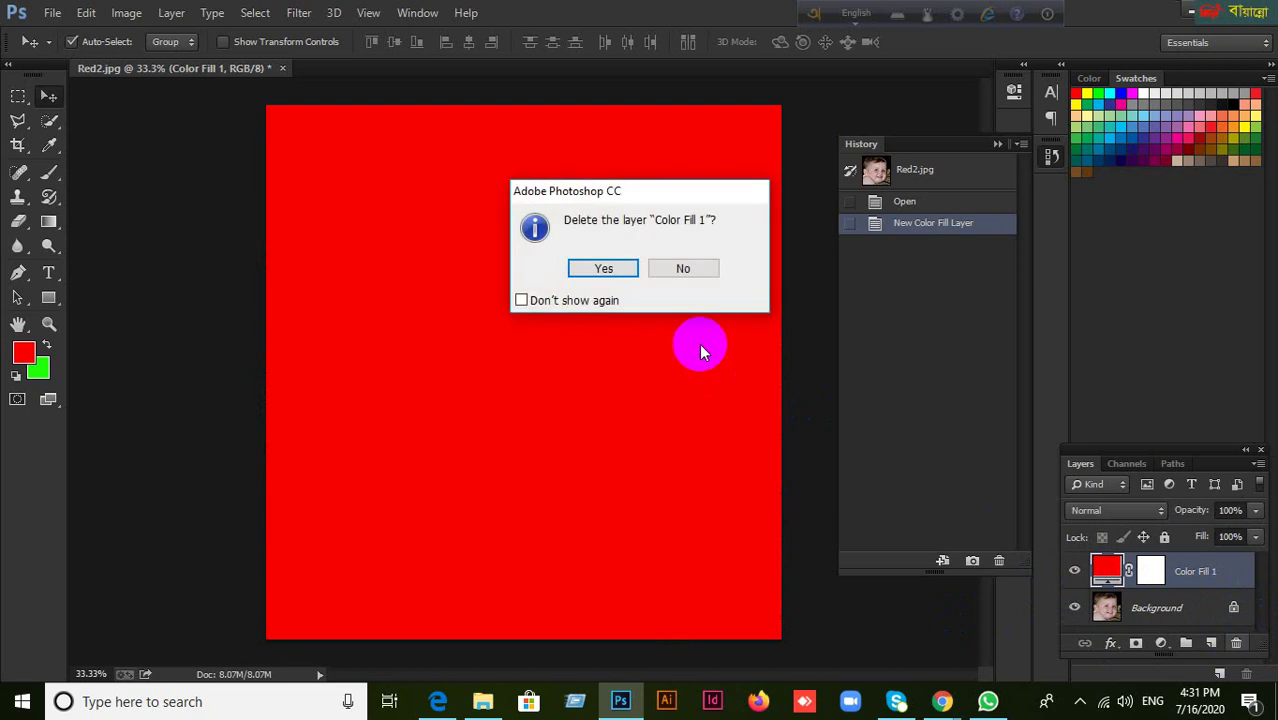
{"action": "left_click", "coordinate": [602, 266]}
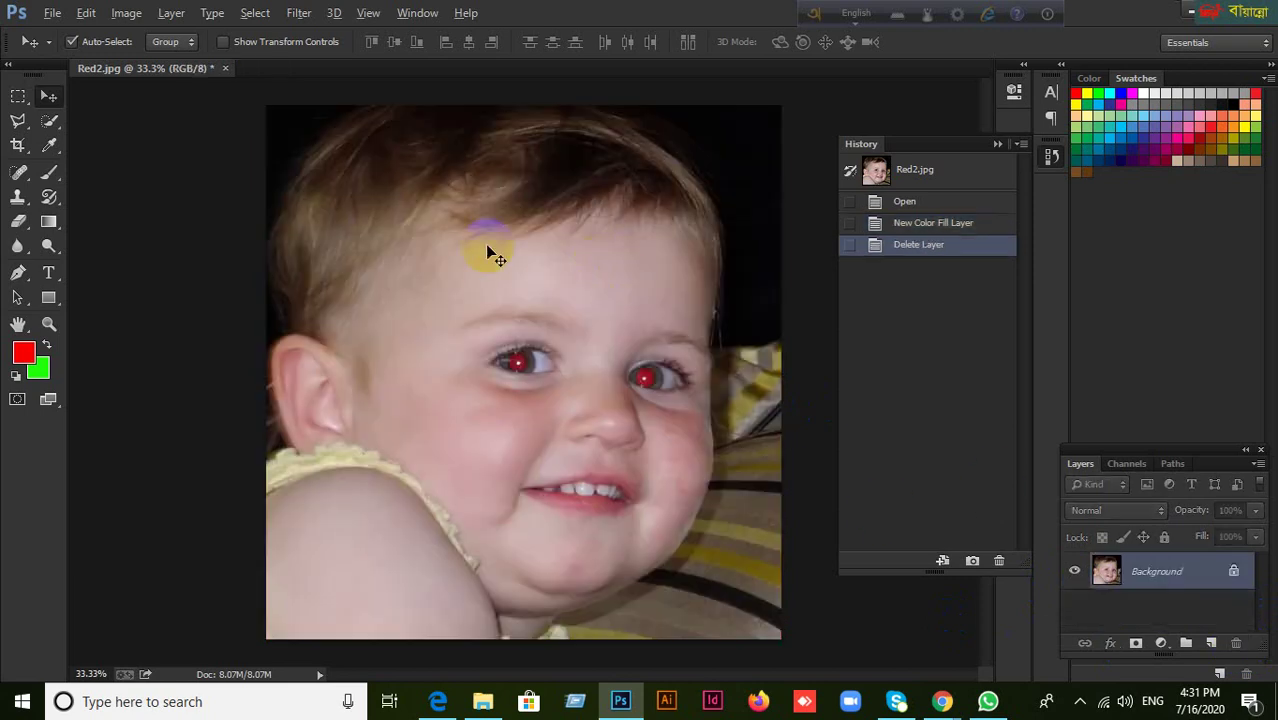
Step: Fill the Background layer directly with red and green, and restore the photo to its Open state through the History
{"action": "key", "text": "alt+BackSpace"}
{"action": "key", "text": "ctrl+BackSpace"}
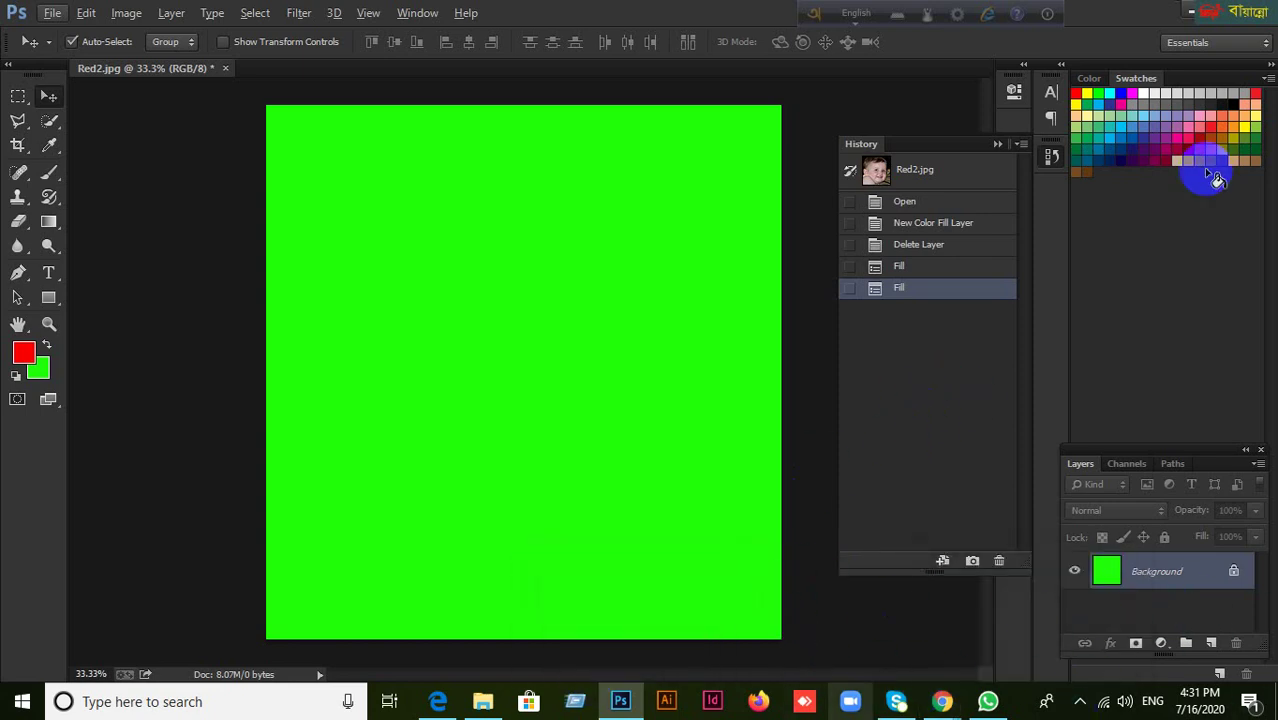
{"action": "left_click", "coordinate": [912, 270]}
{"action": "left_click", "coordinate": [910, 255]}
{"action": "left_click", "coordinate": [908, 244]}
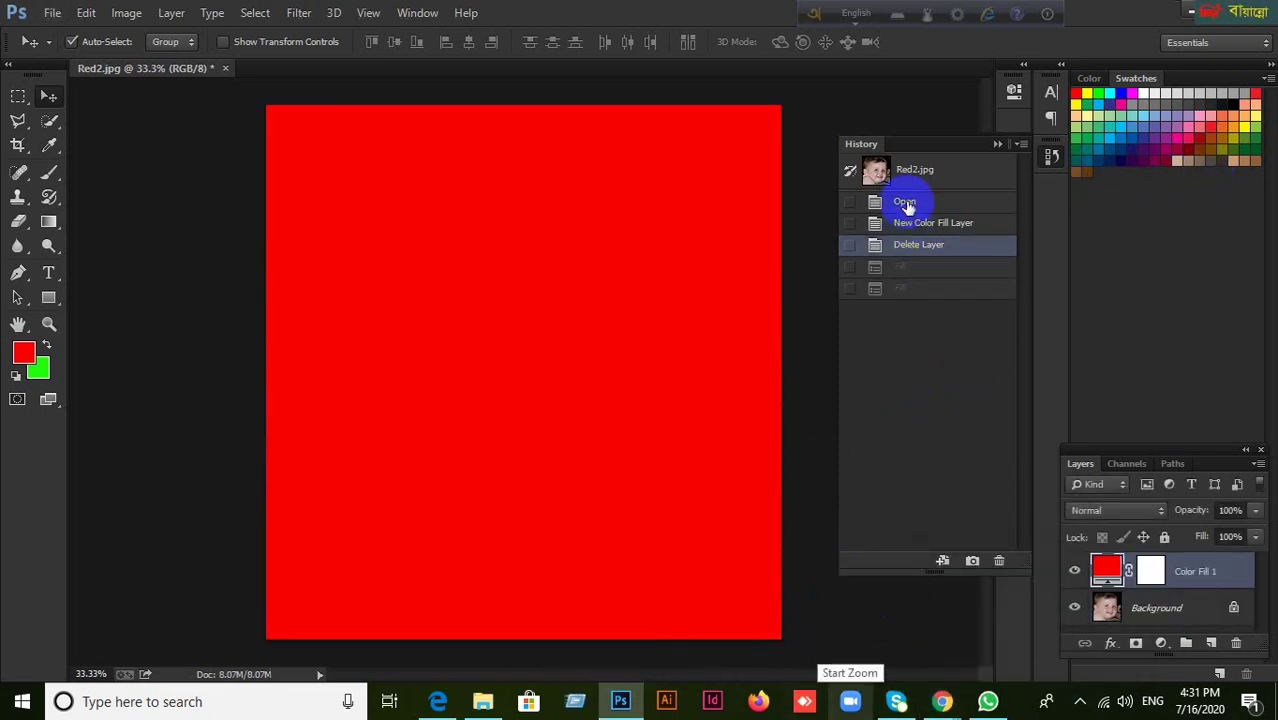
{"action": "left_click", "coordinate": [905, 202]}
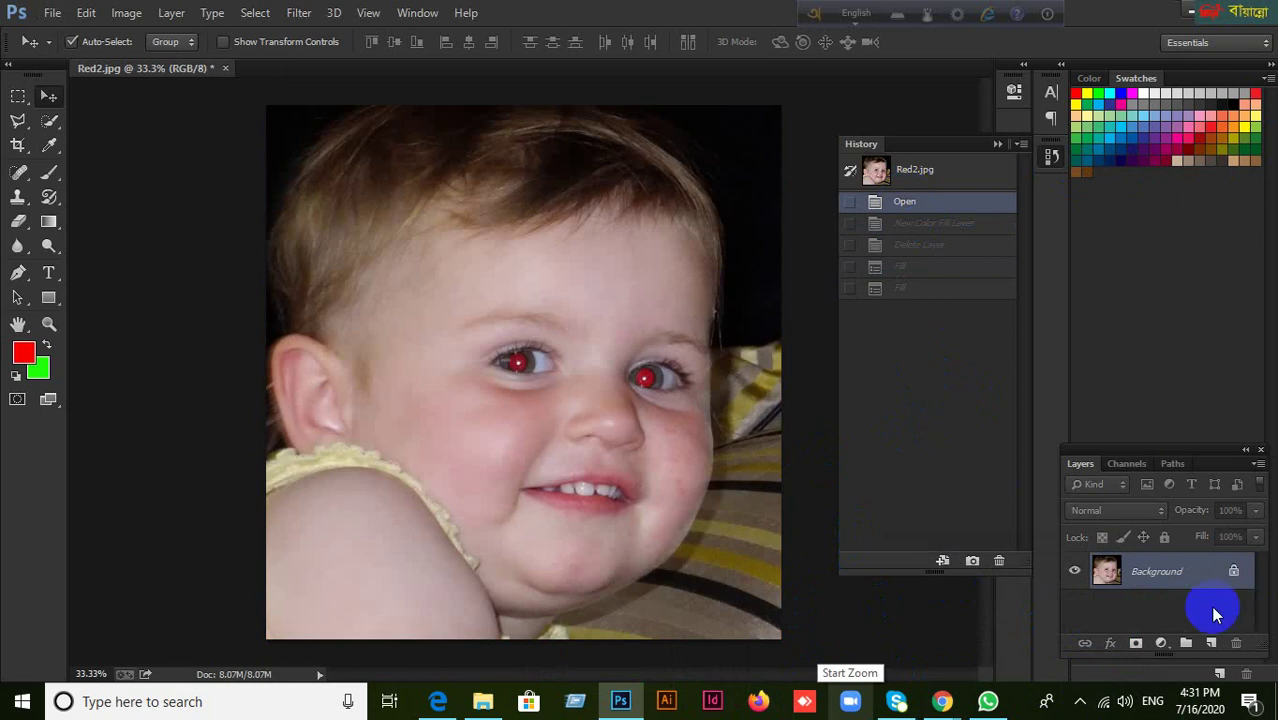
Step: Add a Solid Color fill layer in red f80000 above the Background layer
{"action": "left_click", "coordinate": [1160, 643]}
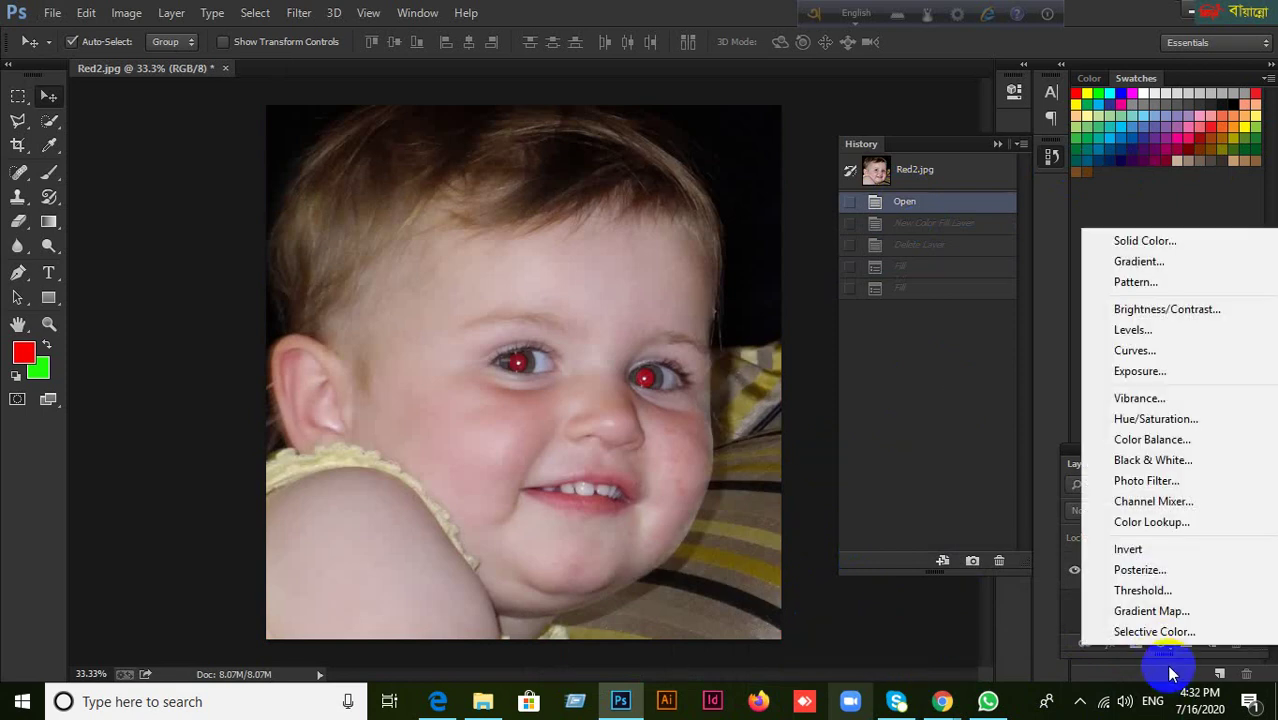
{"action": "left_click", "coordinate": [1141, 241]}
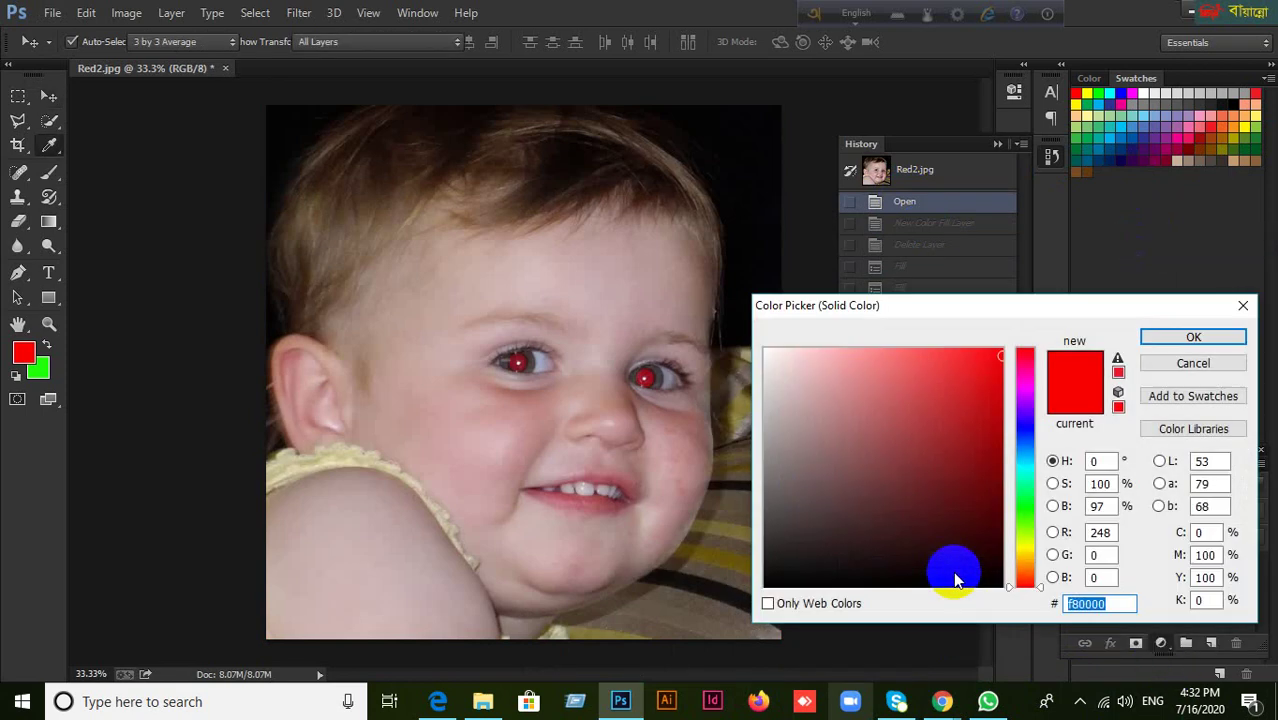
{"action": "left_click", "coordinate": [1180, 339]}
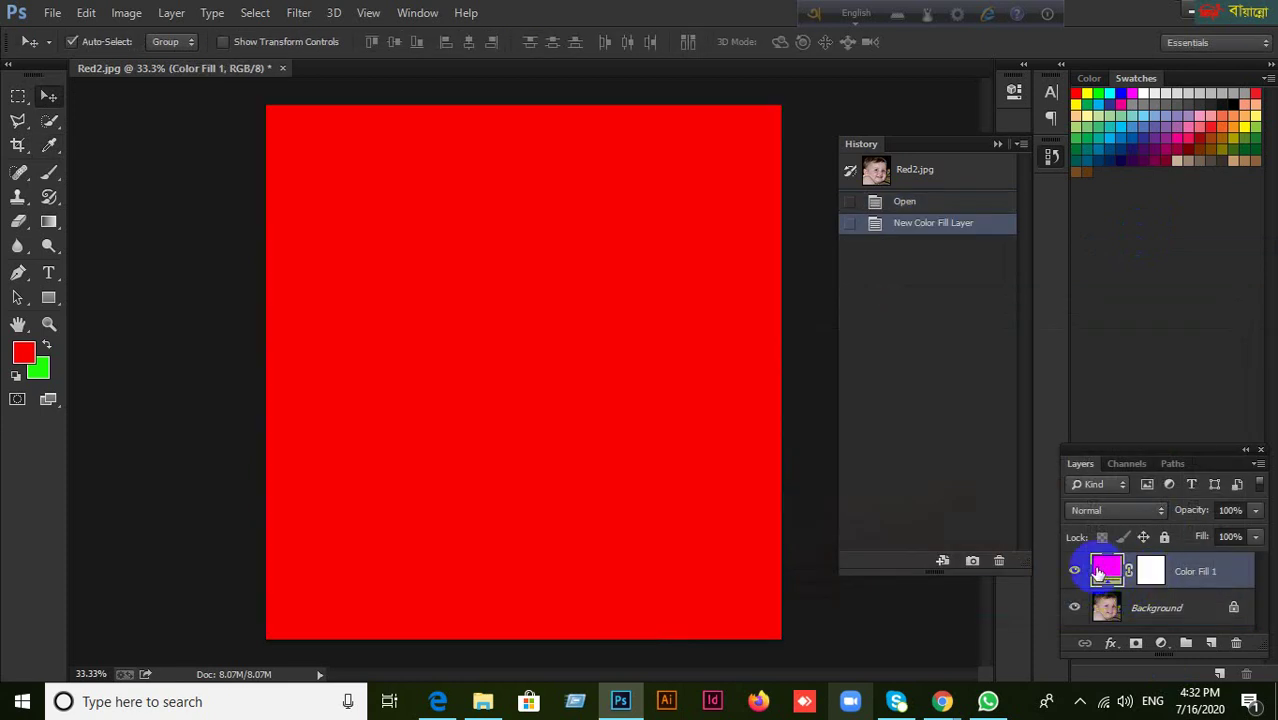
Step: Change the fill layer's color to turquoise 00ffd2
{"action": "double_click", "coordinate": [1100, 572]}
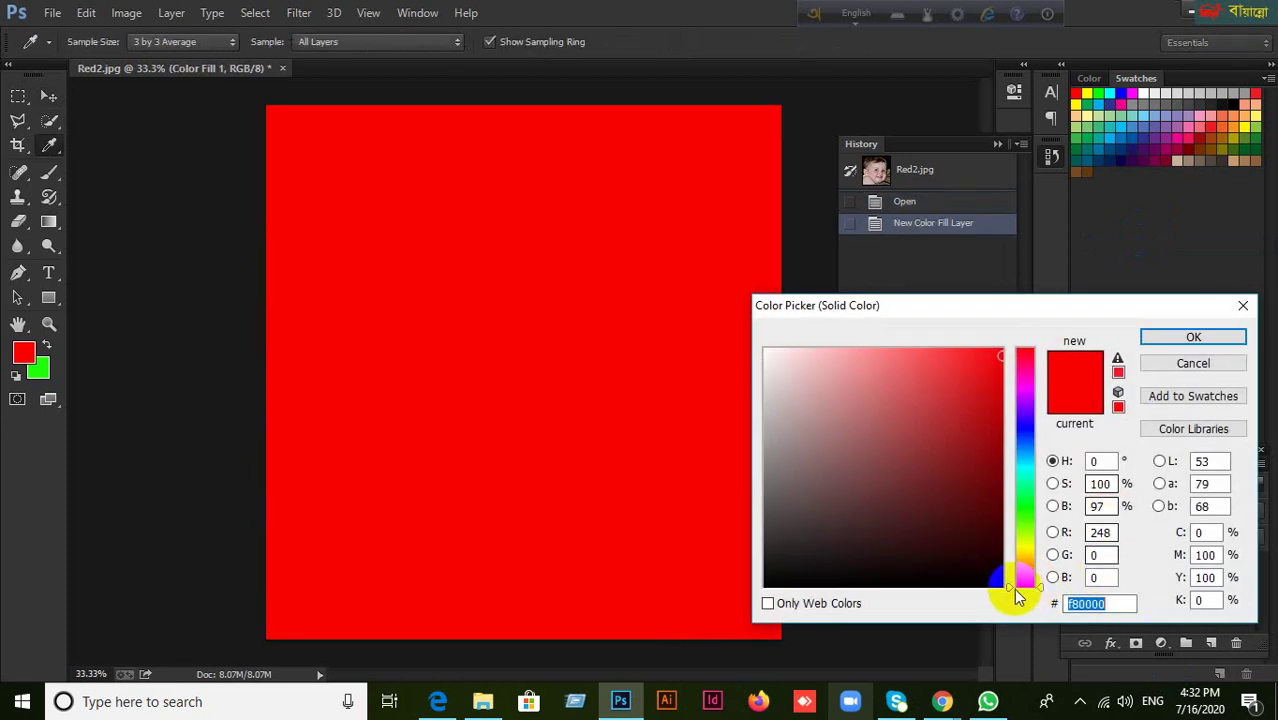
{"action": "left_click_drag", "start_coordinate": [1010, 594], "coordinate": [1006, 478]}
{"action": "left_click", "coordinate": [994, 361]}
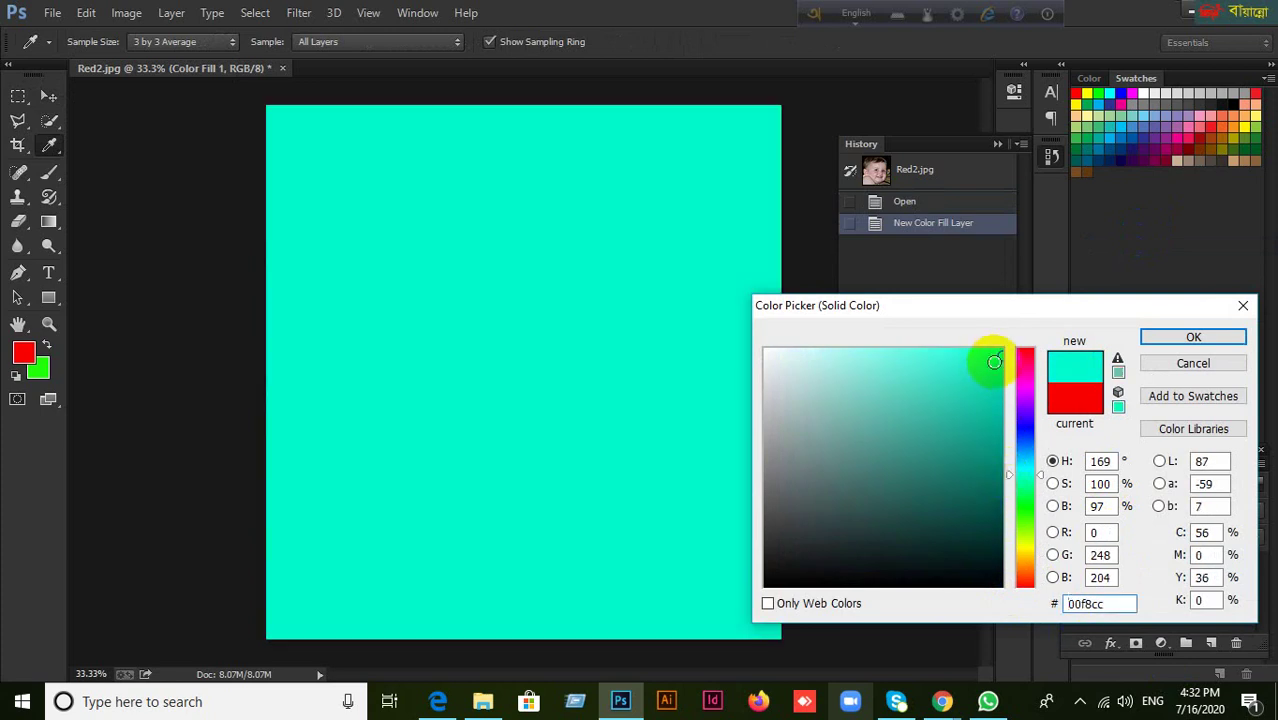
{"action": "mouse_move", "coordinate": [1000, 352]}
{"action": "left_mouse_down"}
{"action": "mouse_move", "coordinate": [1004, 328]}
{"action": "mouse_move", "coordinate": [1087, 323]}
{"action": "left_mouse_up"}
{"action": "left_click", "coordinate": [1226, 337]}
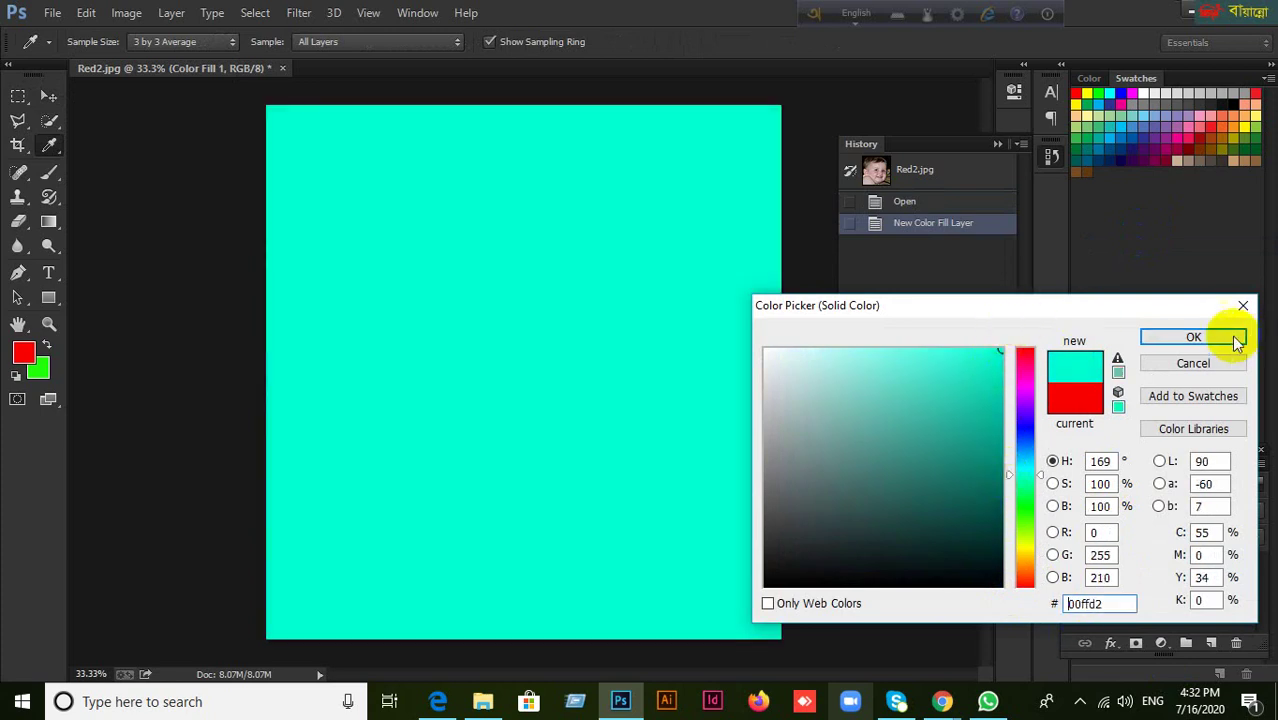
Step: Recolor the fill layer to a darker green with a hue of 109°
{"action": "double_click", "coordinate": [1108, 569]}
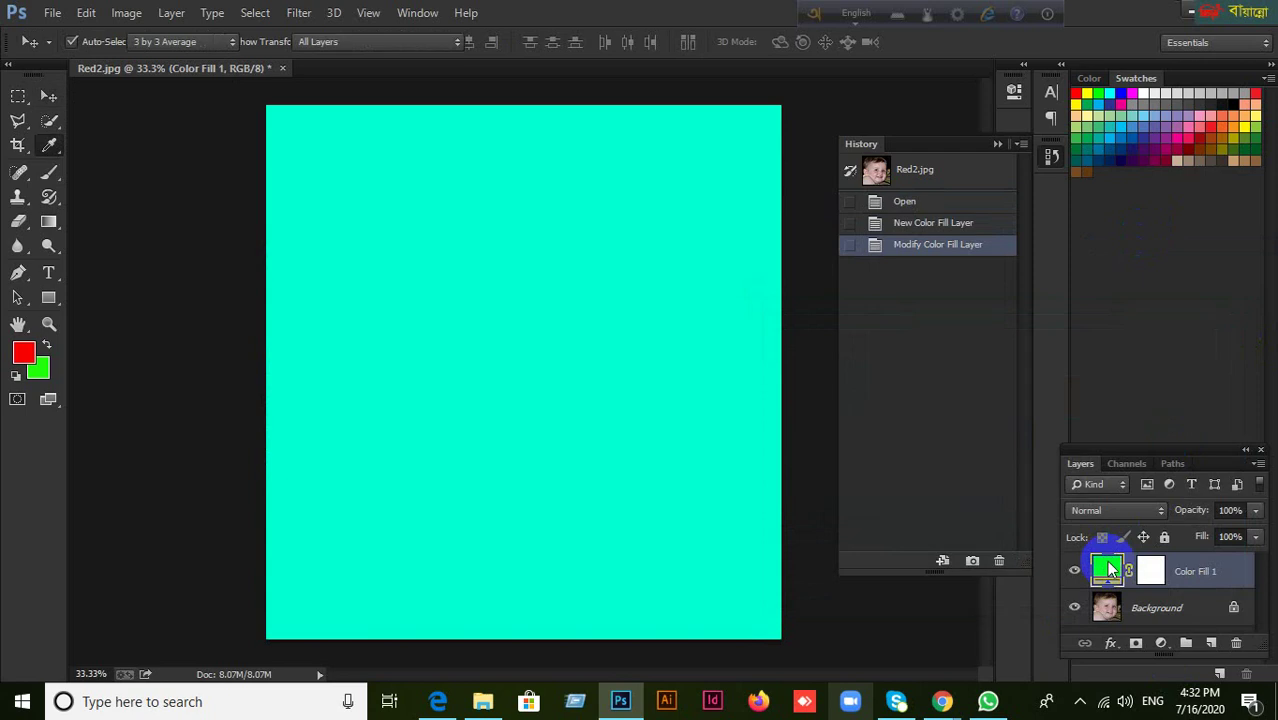
{"action": "left_click_drag", "start_coordinate": [1012, 478], "coordinate": [1012, 515]}
{"action": "left_click", "coordinate": [997, 349]}
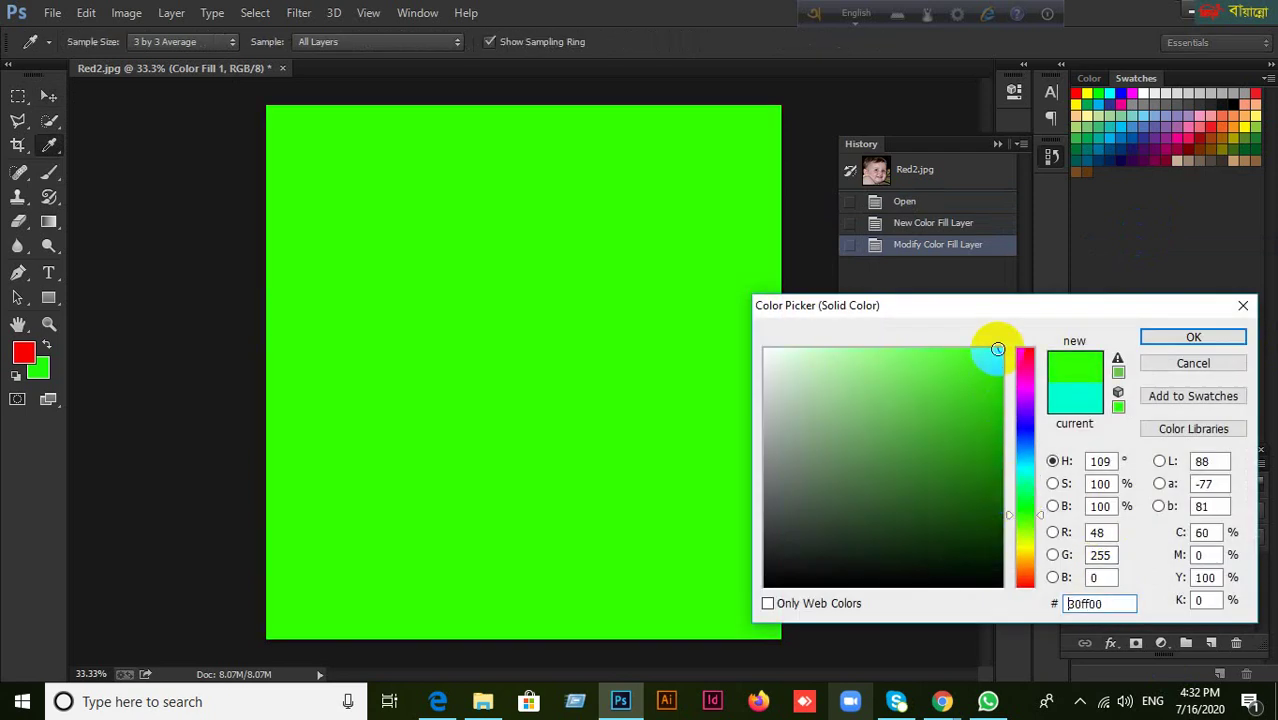
{"action": "left_click", "coordinate": [999, 420]}
{"action": "left_click", "coordinate": [1174, 339]}
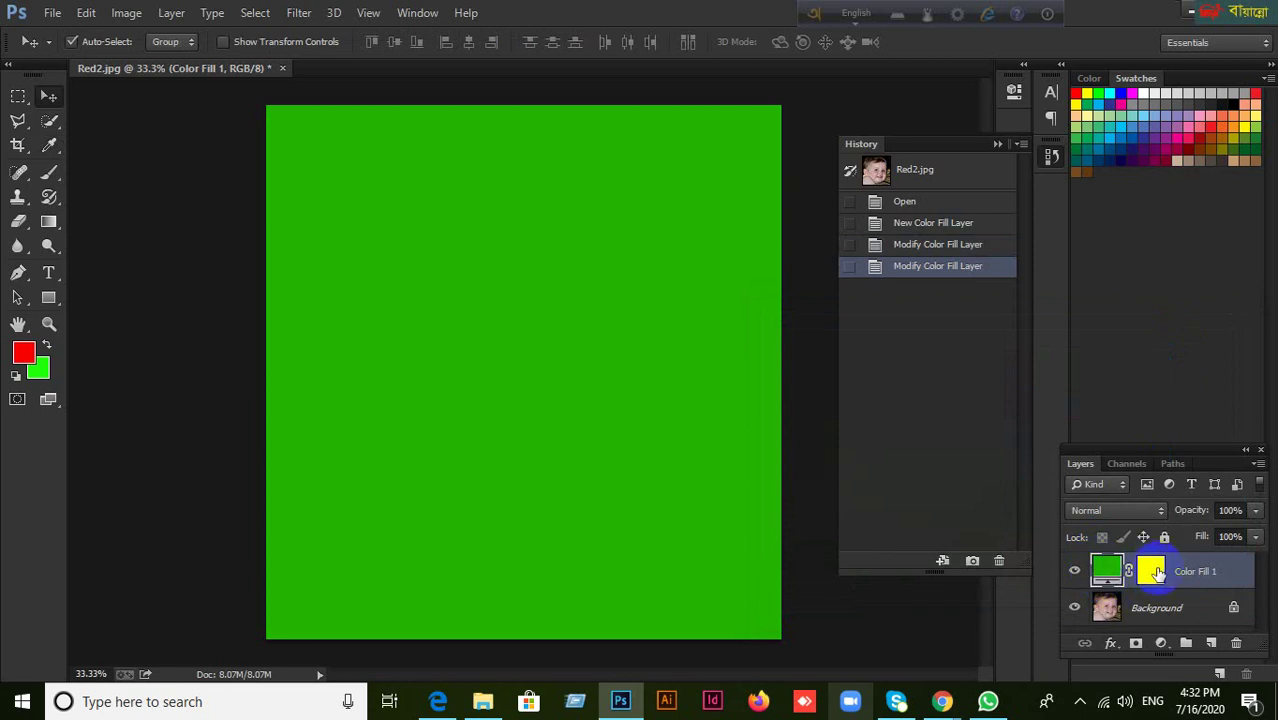
Step: Paint black on the fill layer's mask with a 400 px soft brush to reveal the upper part of the photo
{"action": "left_click", "coordinate": [1155, 571]}
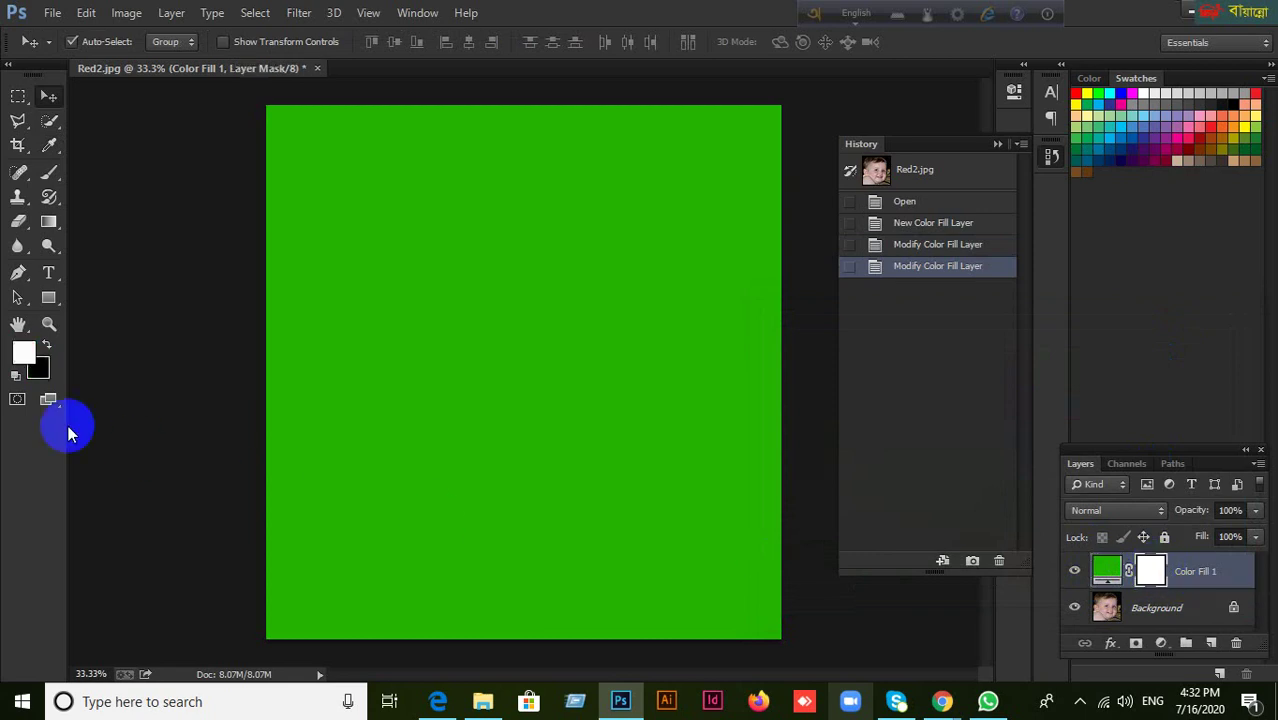
{"action": "left_click", "coordinate": [15, 372]}
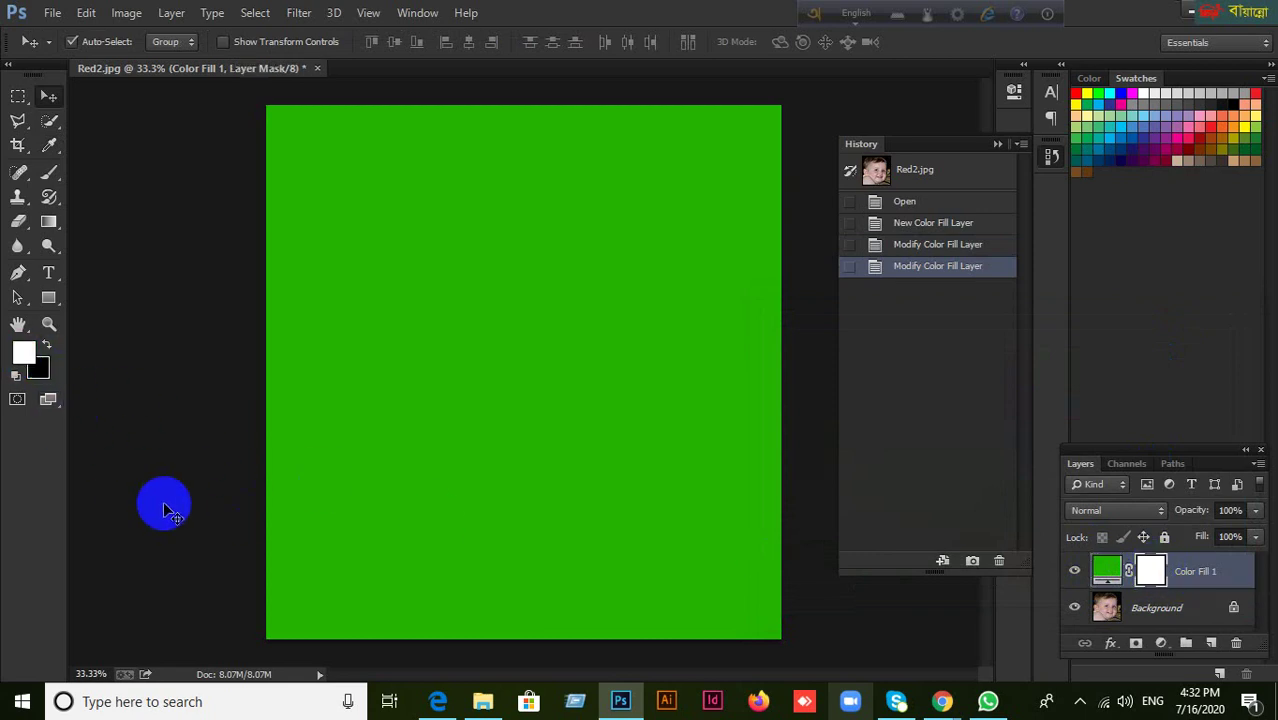
{"action": "left_click", "coordinate": [1152, 578]}
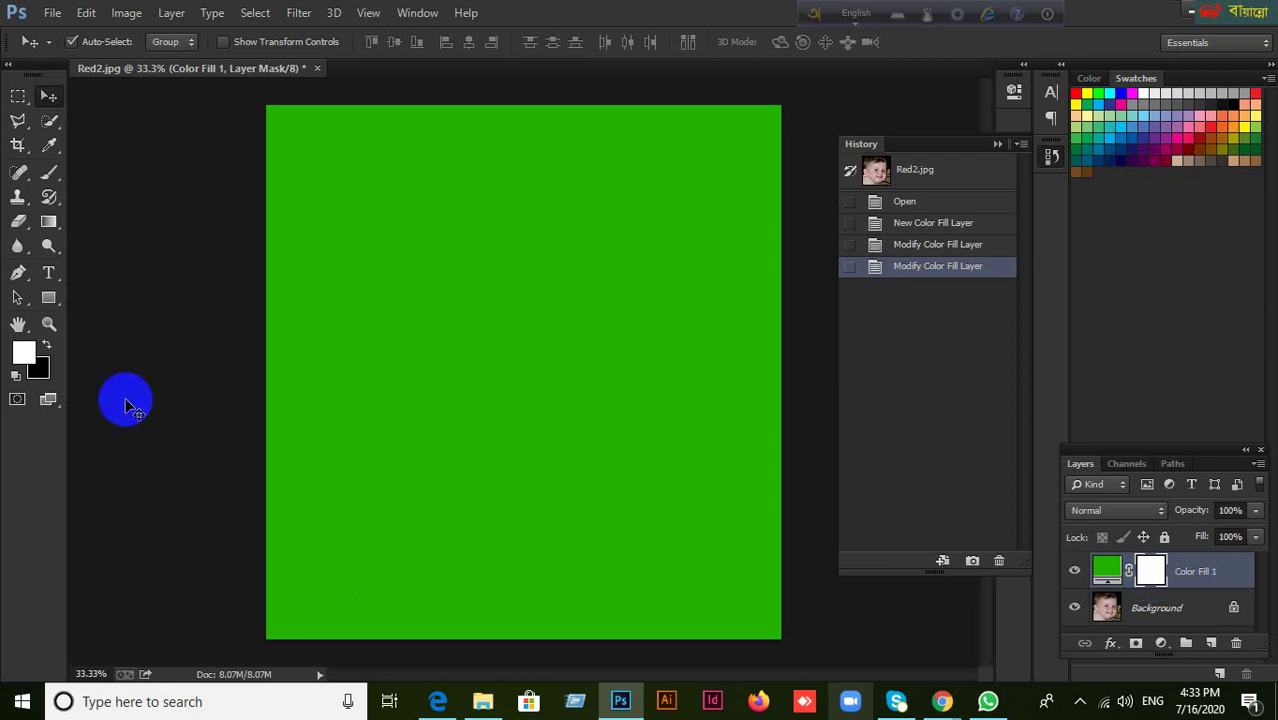
{"action": "key", "text": "d"}
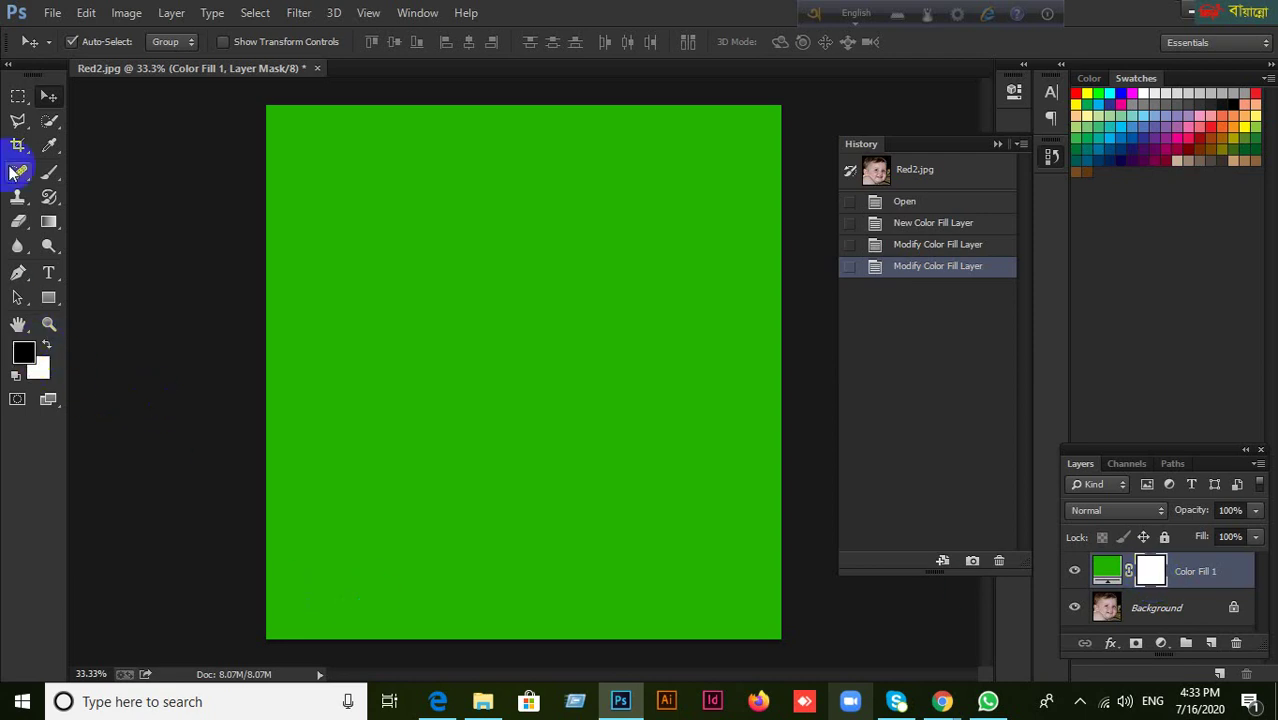
{"action": "left_click", "coordinate": [50, 178]}
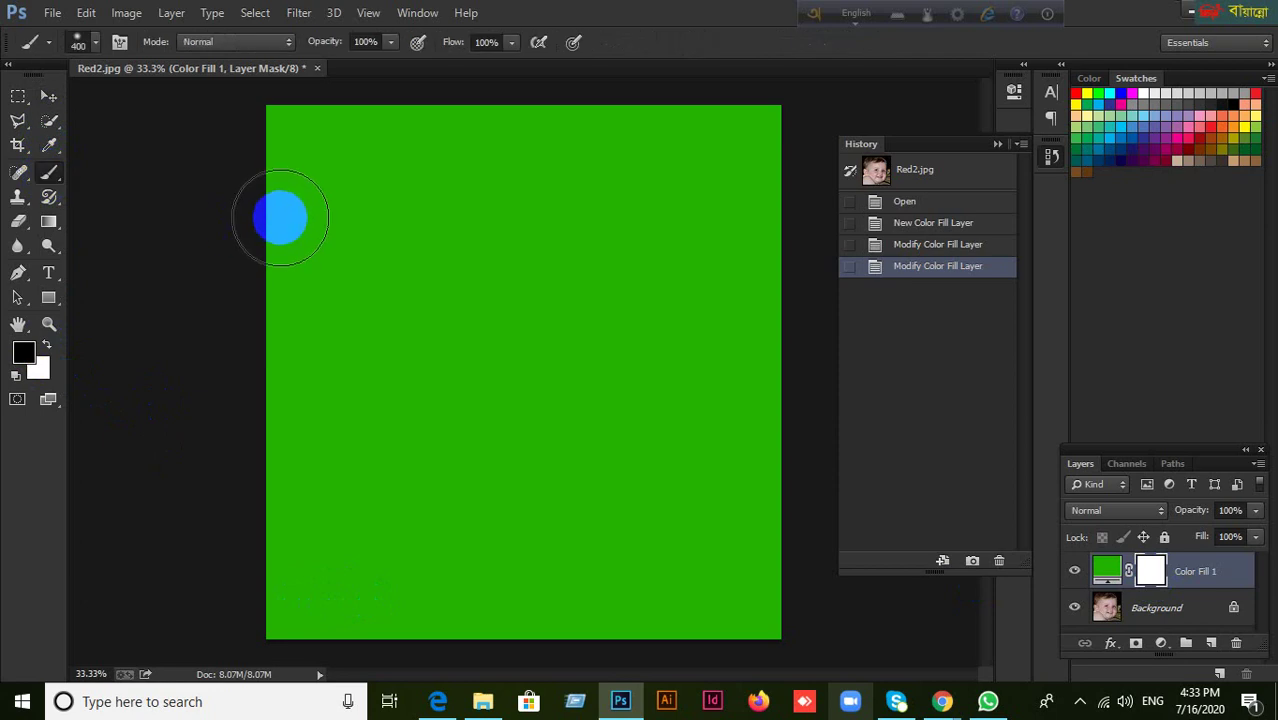
{"action": "mouse_move", "coordinate": [317, 241]}
{"action": "left_mouse_down"}
{"action": "mouse_move", "coordinate": [306, 137]}
{"action": "mouse_move", "coordinate": [320, 165]}
{"action": "left_mouse_up"}
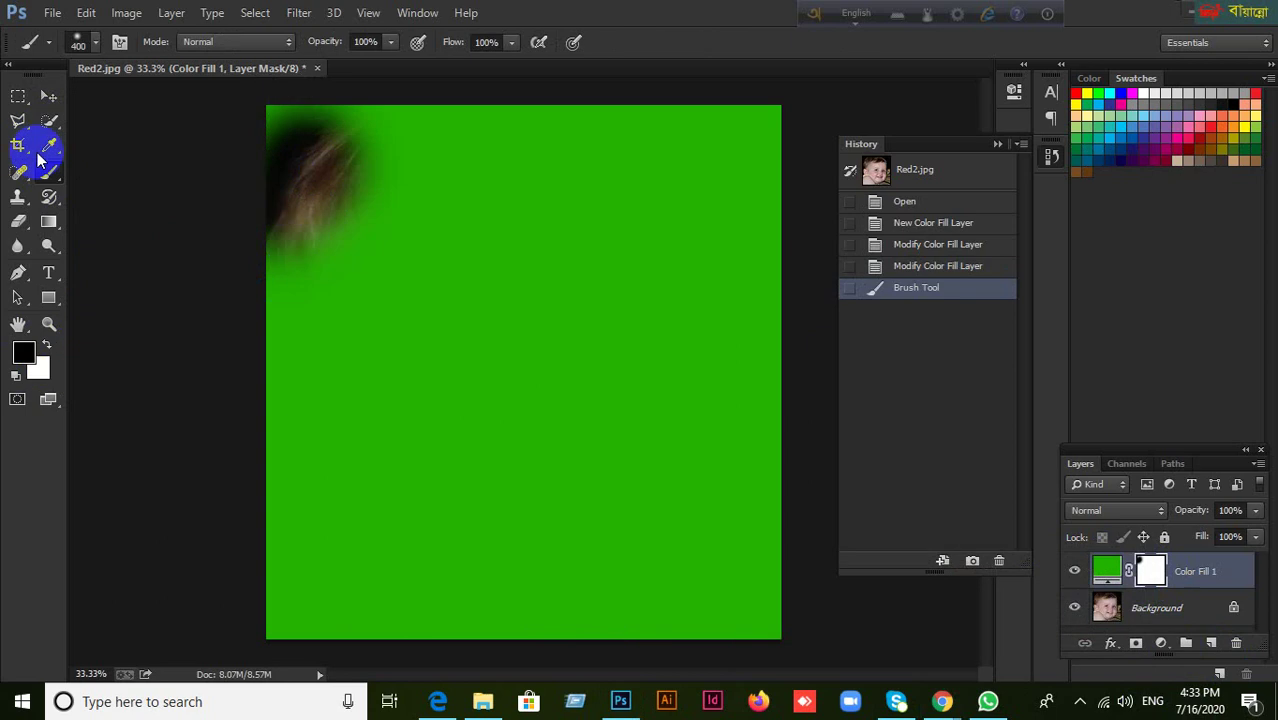
{"action": "mouse_move", "coordinate": [378, 182]}
{"action": "left_mouse_down"}
{"action": "mouse_move", "coordinate": [248, 134]}
{"action": "mouse_move", "coordinate": [340, 188]}
{"action": "mouse_move", "coordinate": [456, 185]}
{"action": "mouse_move", "coordinate": [502, 137]}
{"action": "mouse_move", "coordinate": [542, 137]}
{"action": "mouse_move", "coordinate": [773, 220]}
{"action": "mouse_move", "coordinate": [765, 288]}
{"action": "mouse_move", "coordinate": [573, 228]}
{"action": "mouse_move", "coordinate": [399, 234]}
{"action": "mouse_move", "coordinate": [311, 214]}
{"action": "mouse_move", "coordinate": [340, 245]}
{"action": "mouse_move", "coordinate": [726, 293]}
{"action": "mouse_move", "coordinate": [719, 268]}
{"action": "mouse_move", "coordinate": [442, 165]}
{"action": "mouse_move", "coordinate": [536, 194]}
{"action": "mouse_move", "coordinate": [308, 205]}
{"action": "mouse_move", "coordinate": [340, 297]}
{"action": "mouse_move", "coordinate": [639, 303]}
{"action": "mouse_move", "coordinate": [653, 420]}
{"action": "mouse_move", "coordinate": [765, 367]}
{"action": "mouse_move", "coordinate": [727, 308]}
{"action": "mouse_move", "coordinate": [300, 451]}
{"action": "mouse_move", "coordinate": [285, 475]}
{"action": "left_mouse_up"}
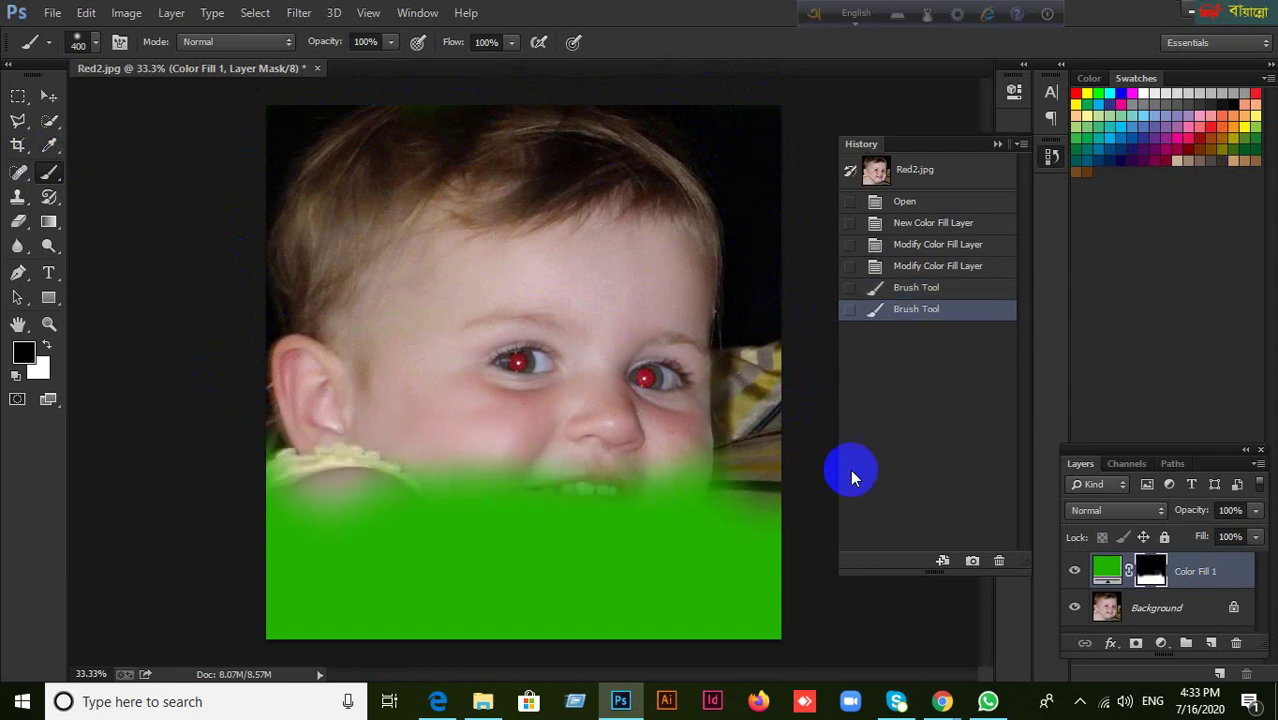
Step: Paint white over the blacked-out areas of the fill layer's mask to cover the whole photo with green again
{"action": "left_click", "coordinate": [1124, 568]}
{"action": "left_click", "coordinate": [45, 346]}
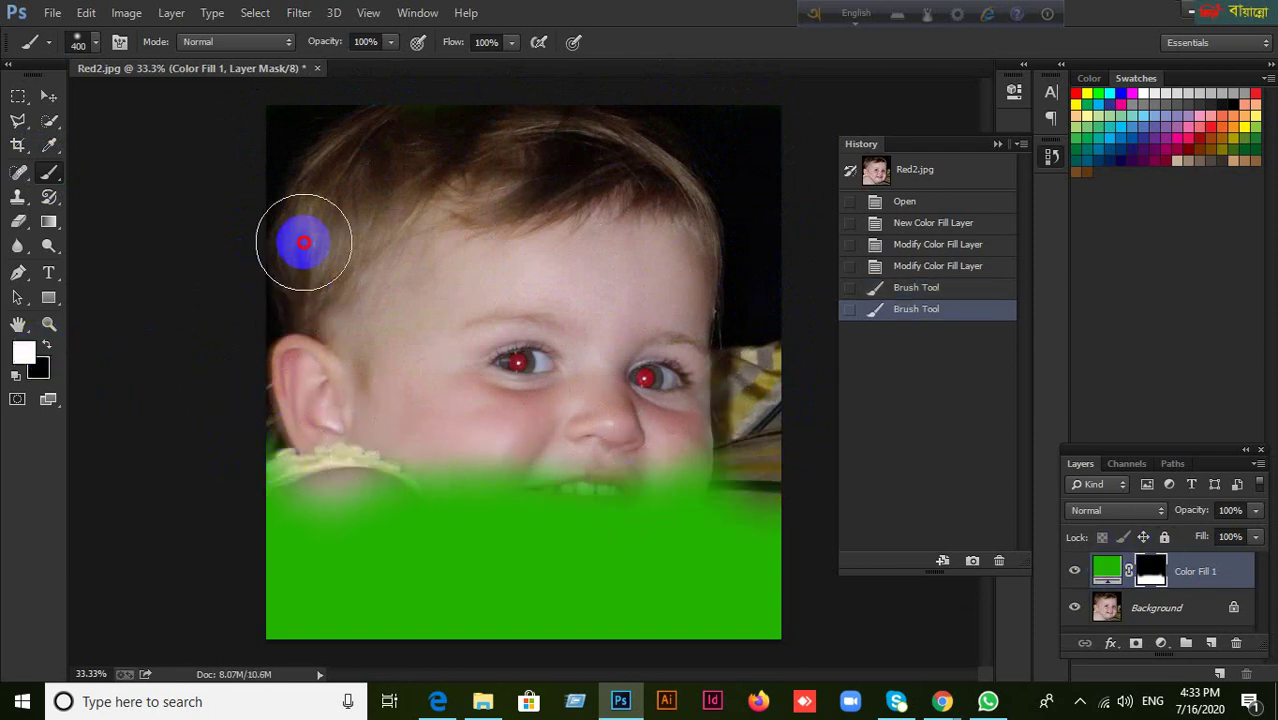
{"action": "left_click_drag", "start_coordinate": [301, 162], "coordinate": [305, 460]}
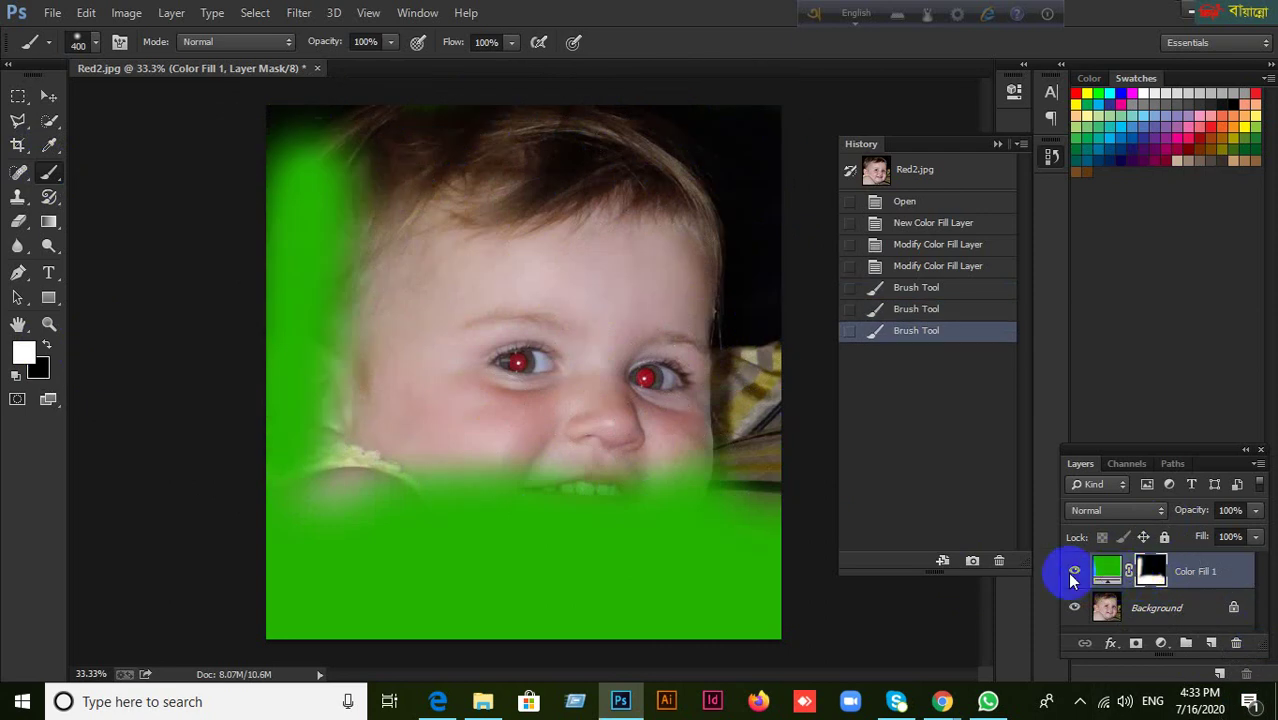
{"action": "mouse_move", "coordinate": [348, 374]}
{"action": "left_mouse_down"}
{"action": "mouse_move", "coordinate": [357, 126]}
{"action": "mouse_move", "coordinate": [399, 220]}
{"action": "mouse_move", "coordinate": [381, 521]}
{"action": "mouse_move", "coordinate": [399, 171]}
{"action": "mouse_move", "coordinate": [476, 154]}
{"action": "mouse_move", "coordinate": [437, 394]}
{"action": "mouse_move", "coordinate": [532, 205]}
{"action": "mouse_move", "coordinate": [579, 502]}
{"action": "mouse_move", "coordinate": [662, 108]}
{"action": "mouse_move", "coordinate": [562, 362]}
{"action": "mouse_move", "coordinate": [619, 68]}
{"action": "mouse_move", "coordinate": [619, 454]}
{"action": "mouse_move", "coordinate": [733, 134]}
{"action": "mouse_move", "coordinate": [720, 487]}
{"action": "mouse_move", "coordinate": [799, 351]}
{"action": "mouse_move", "coordinate": [810, 114]}
{"action": "mouse_move", "coordinate": [793, 77]}
{"action": "mouse_move", "coordinate": [650, 583]}
{"action": "mouse_move", "coordinate": [773, 408]}
{"action": "mouse_move", "coordinate": [762, 302]}
{"action": "mouse_move", "coordinate": [277, 140]}
{"action": "mouse_move", "coordinate": [278, 173]}
{"action": "mouse_move", "coordinate": [753, 134]}
{"action": "mouse_move", "coordinate": [765, 511]}
{"action": "mouse_move", "coordinate": [476, 650]}
{"action": "mouse_move", "coordinate": [334, 169]}
{"action": "mouse_move", "coordinate": [870, 559]}
{"action": "left_mouse_up"}
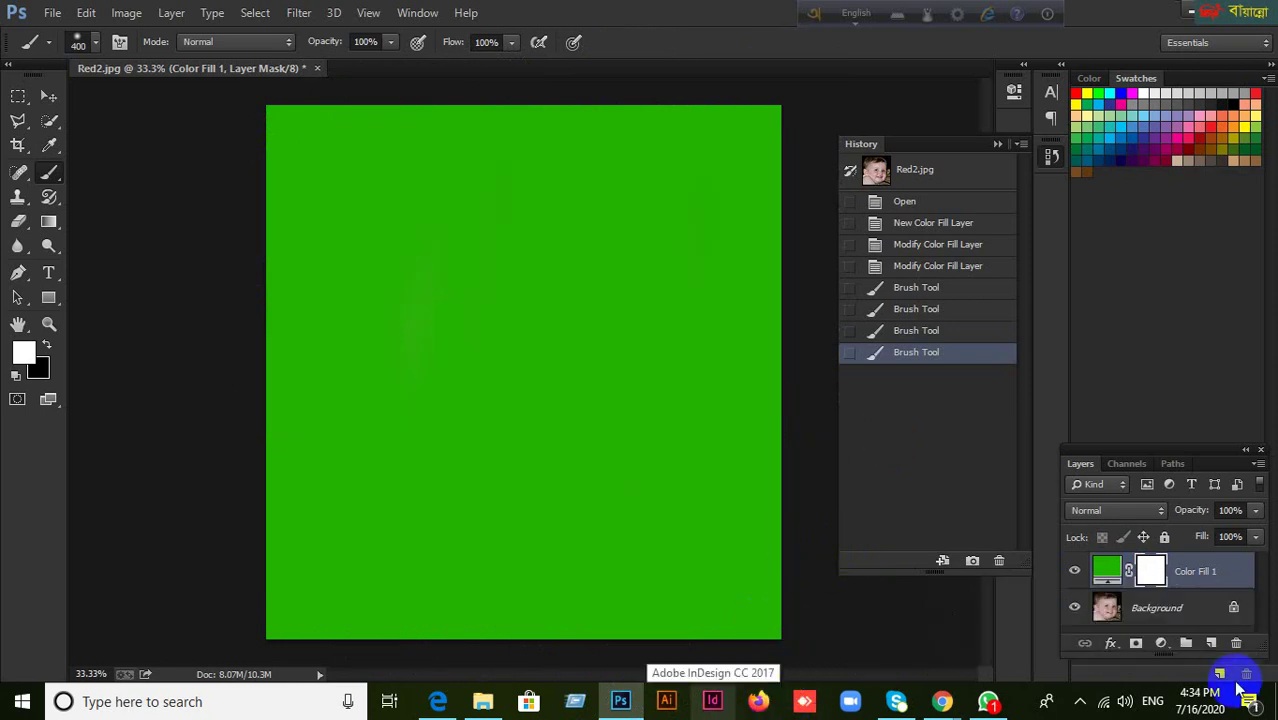
Step: Change the fill layer's color to light green 5bf337
{"action": "left_click", "coordinate": [1107, 573]}
{"action": "left_click", "coordinate": [1107, 573]}
{"action": "mouse_move", "coordinate": [961, 537]}
{"action": "left_mouse_down"}
{"action": "mouse_move", "coordinate": [973, 448]}
{"action": "mouse_move", "coordinate": [948, 360]}
{"action": "left_mouse_up"}
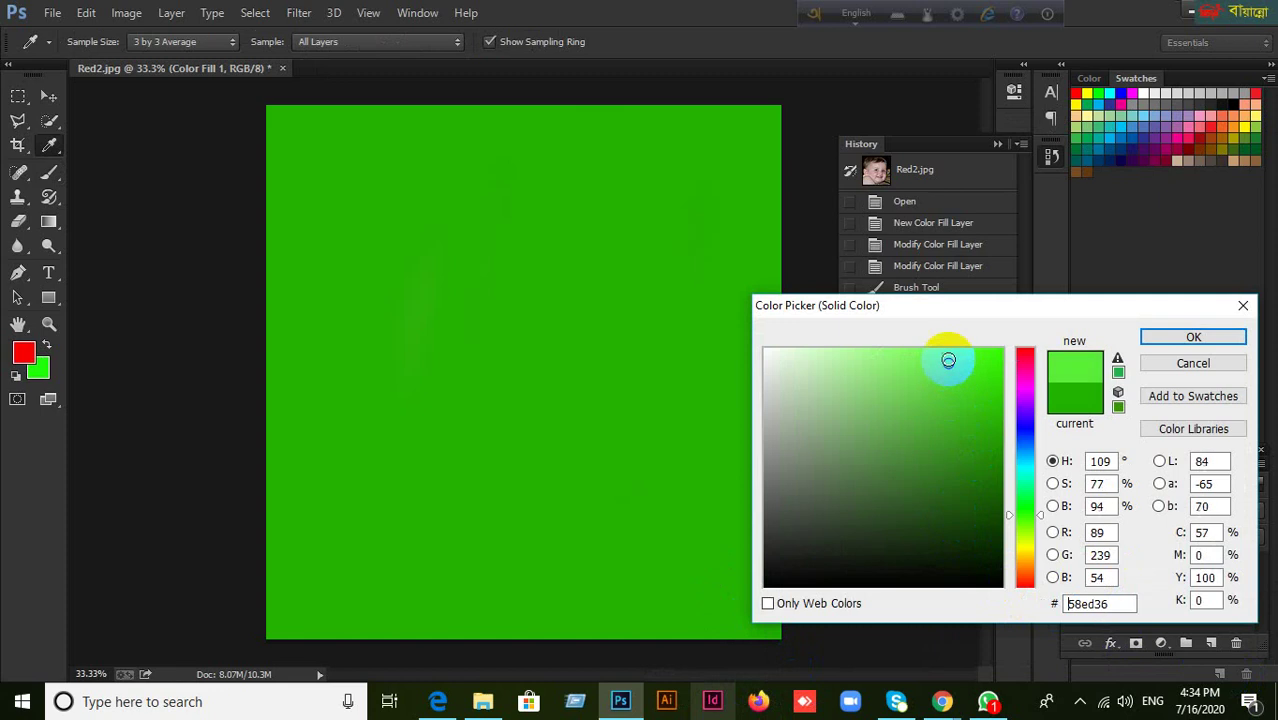
{"action": "left_click", "coordinate": [1175, 338]}
Step: Change the fill layer's color to yellow fff000
{"action": "left_click", "coordinate": [1110, 573]}
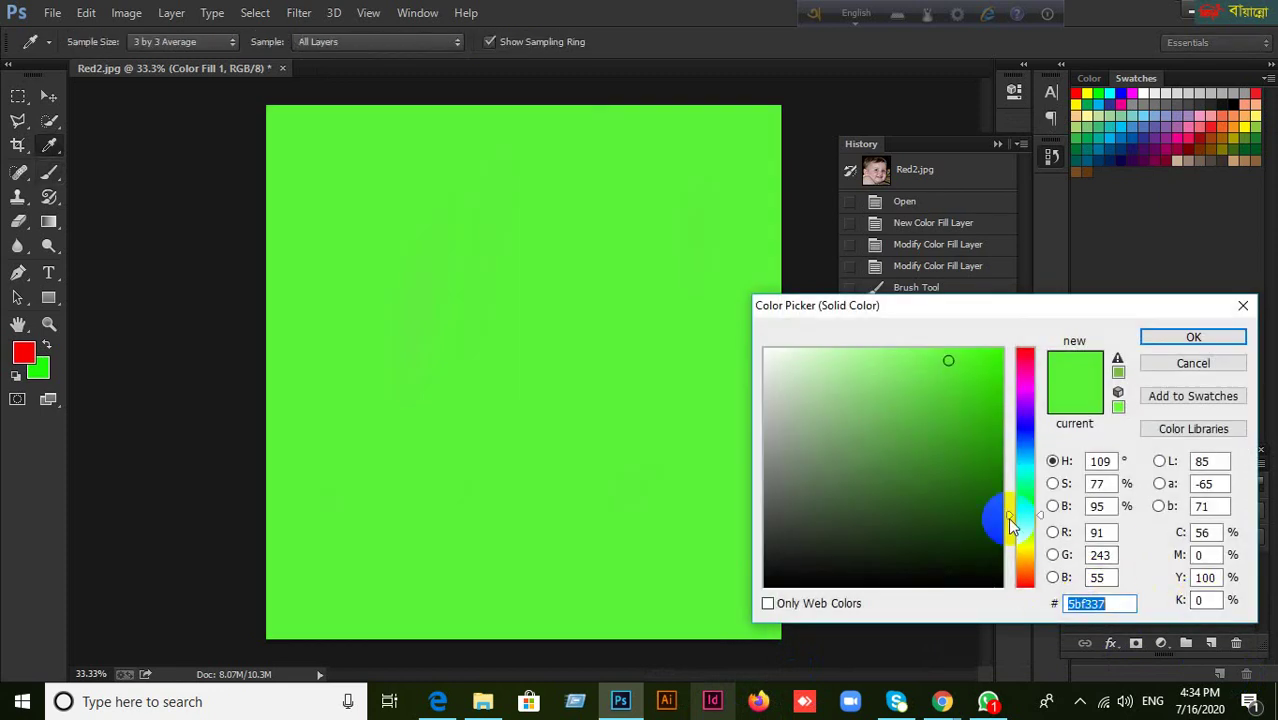
{"action": "left_click", "coordinate": [1013, 537]}
{"action": "left_click", "coordinate": [1010, 548]}
{"action": "left_click_drag", "start_coordinate": [970, 417], "coordinate": [1013, 334]}
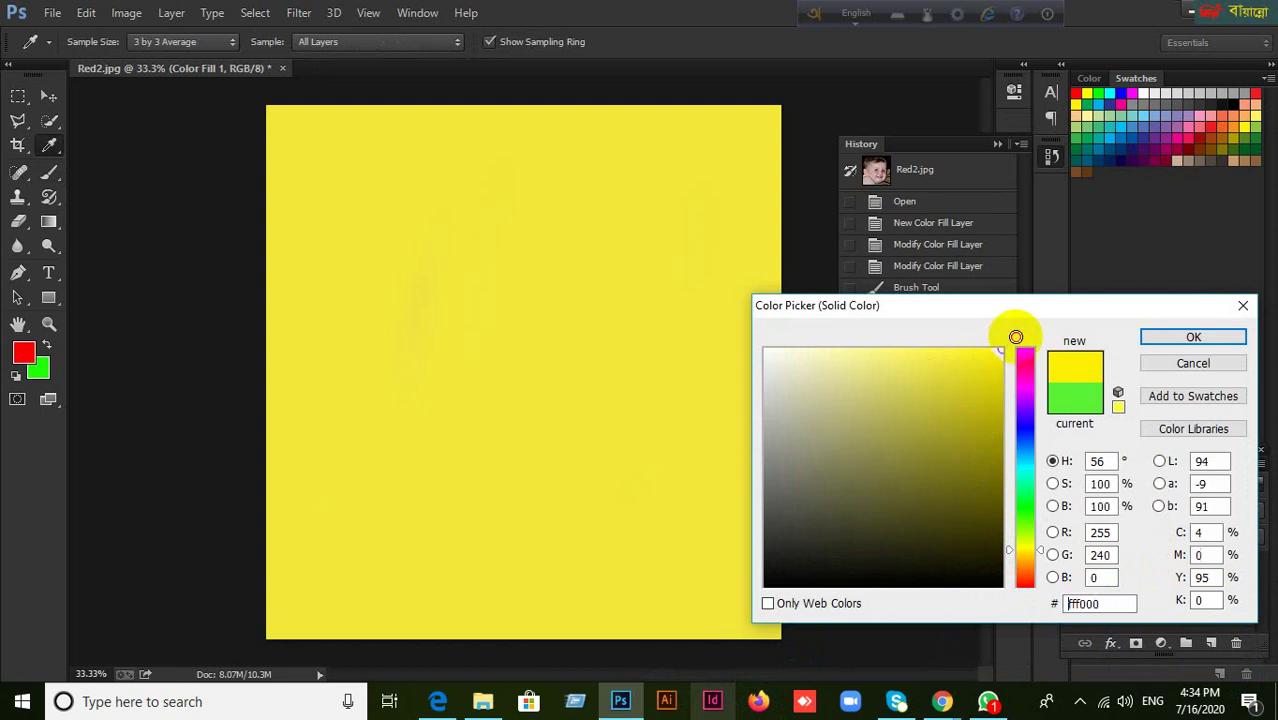
{"action": "left_click", "coordinate": [1192, 338]}
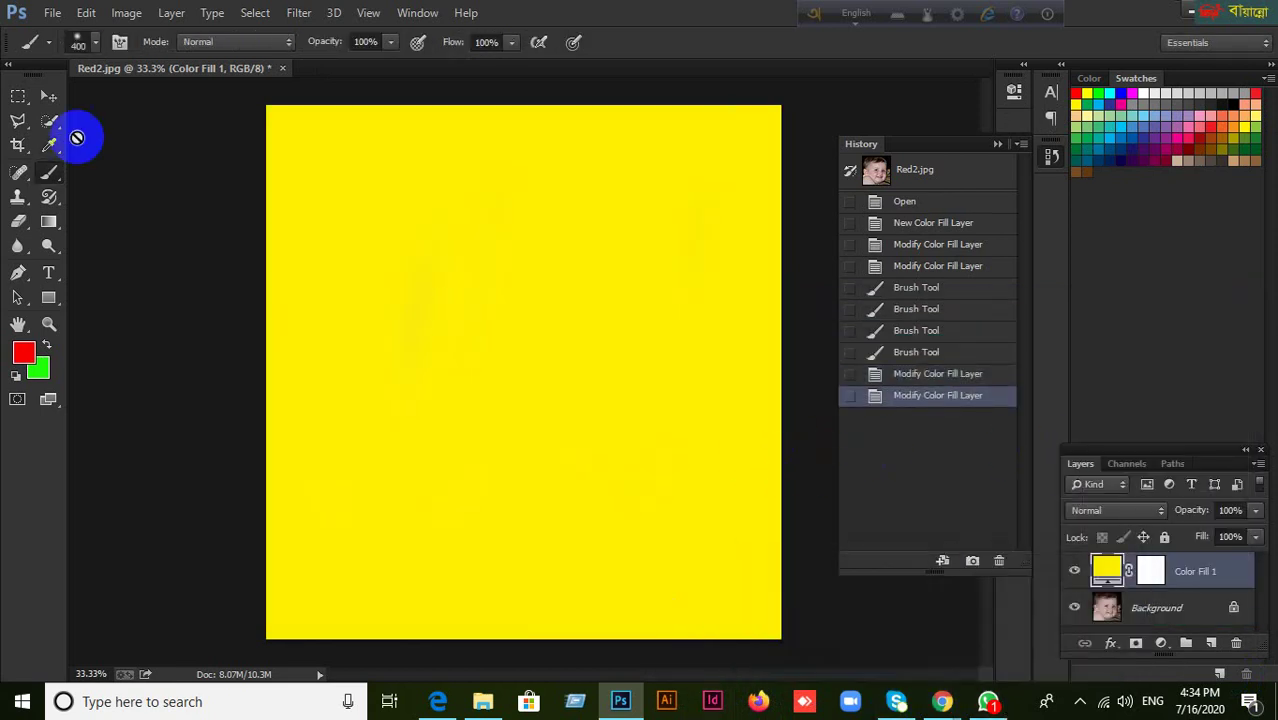
Step: Delete the latest color change from the History and delete the Color Fill 1 layer
{"action": "left_click", "coordinate": [58, 98]}
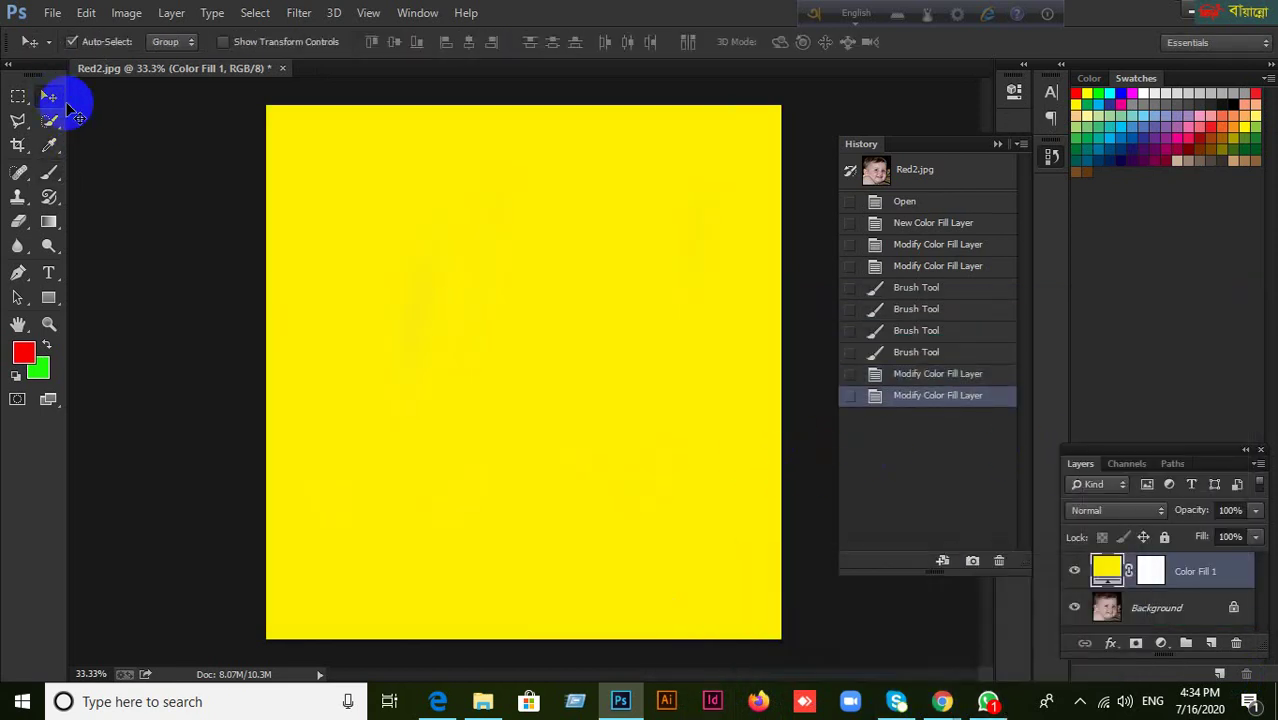
{"action": "left_click", "coordinate": [998, 560]}
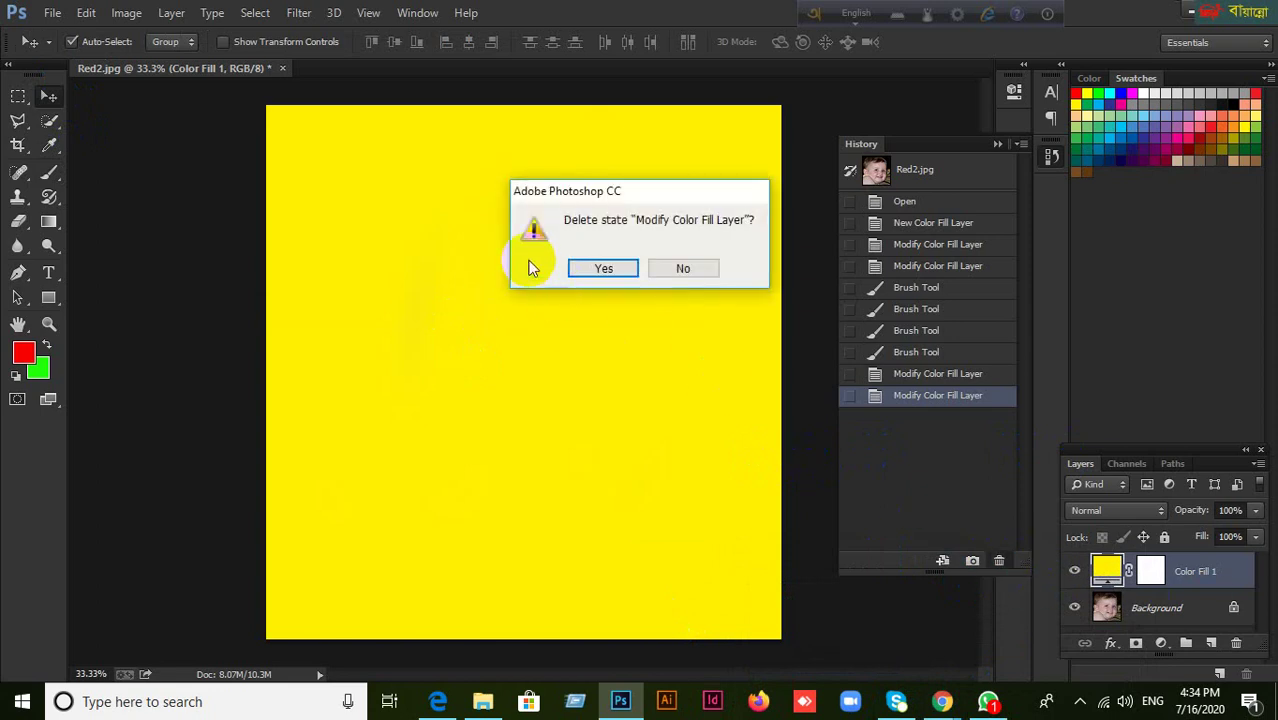
{"action": "left_click", "coordinate": [603, 270]}
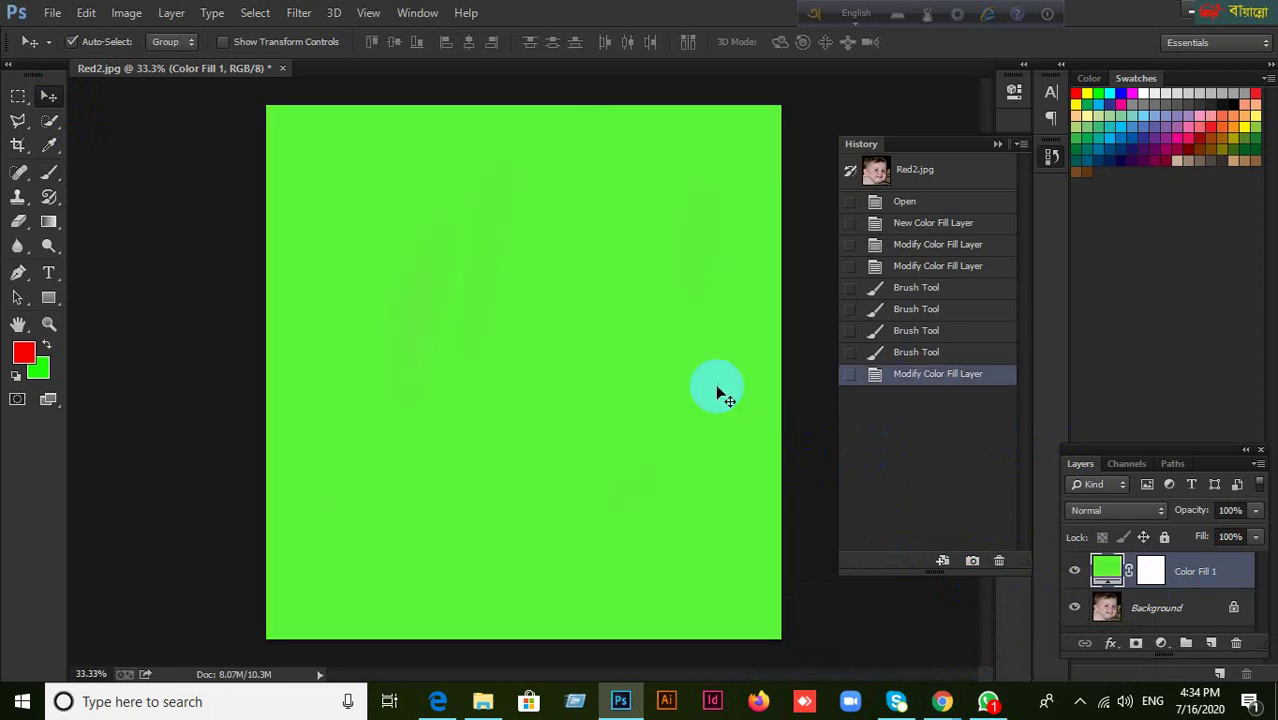
{"action": "left_click", "coordinate": [1236, 645]}
{"action": "left_click", "coordinate": [605, 266]}
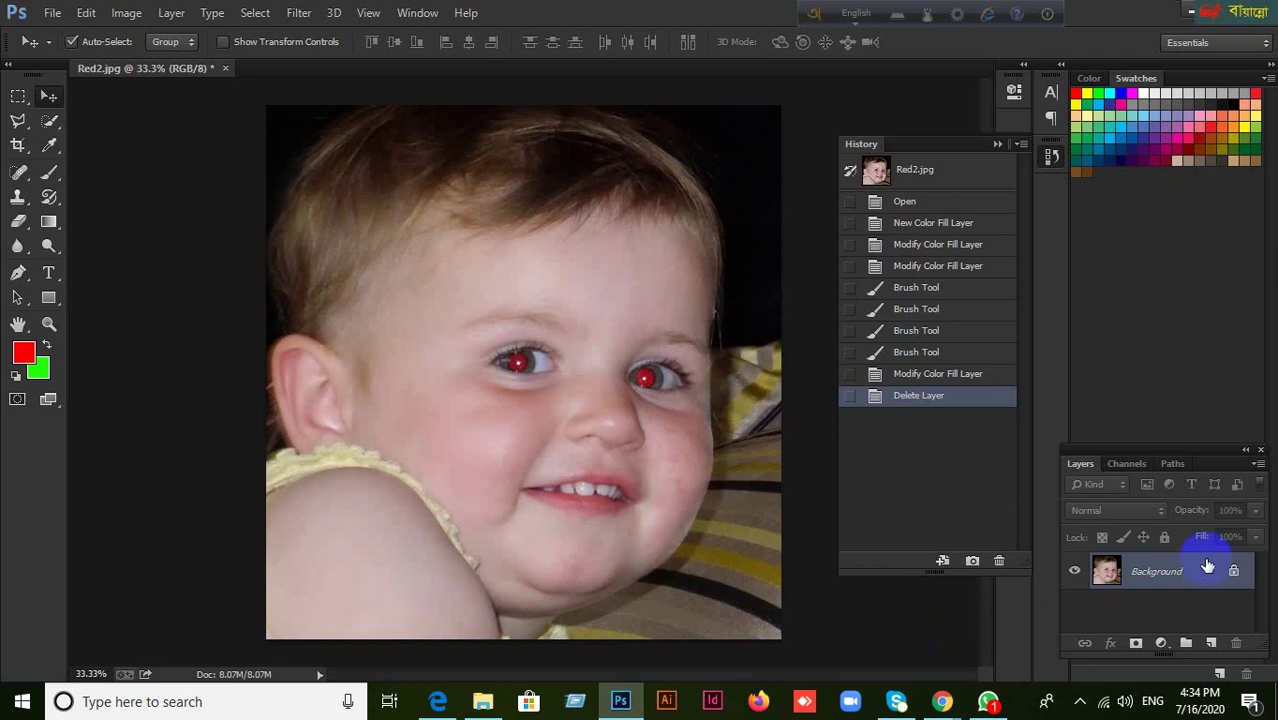
{"action": "left_click", "coordinate": [998, 145]}
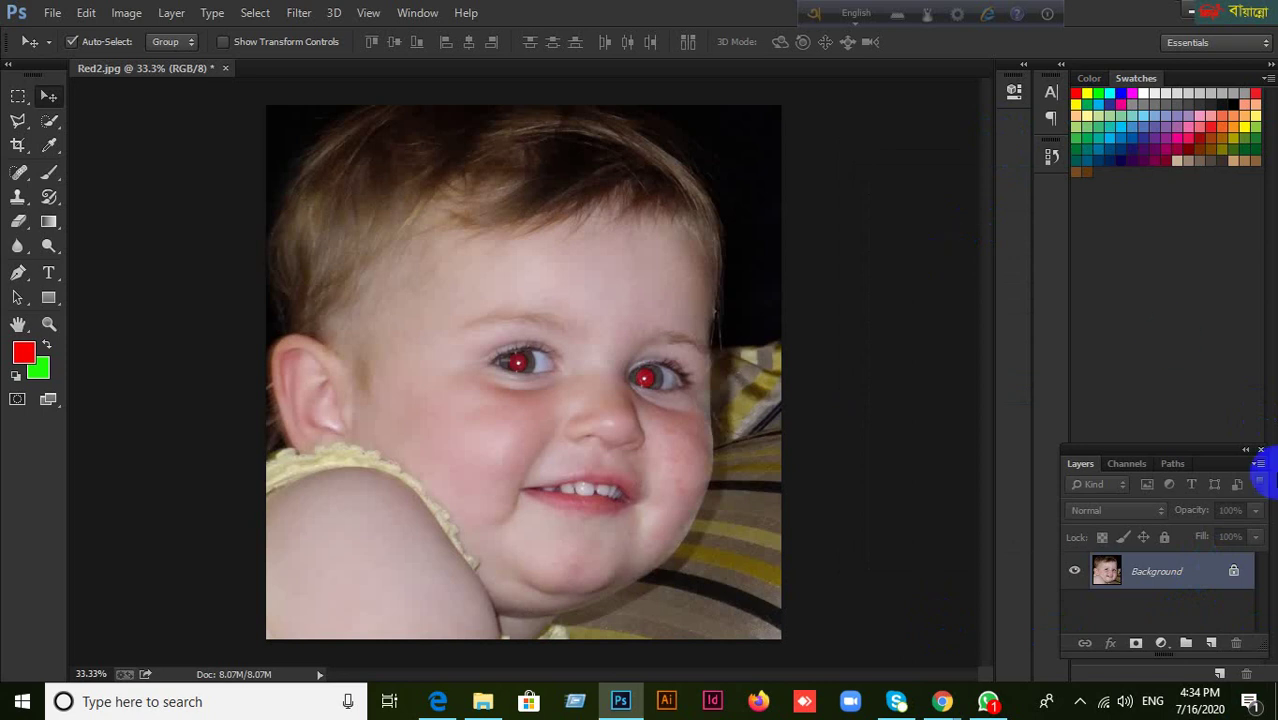
Step: Add a new Solid Color fill layer in red f80000 above the Background layer
{"action": "left_click", "coordinate": [1161, 643]}
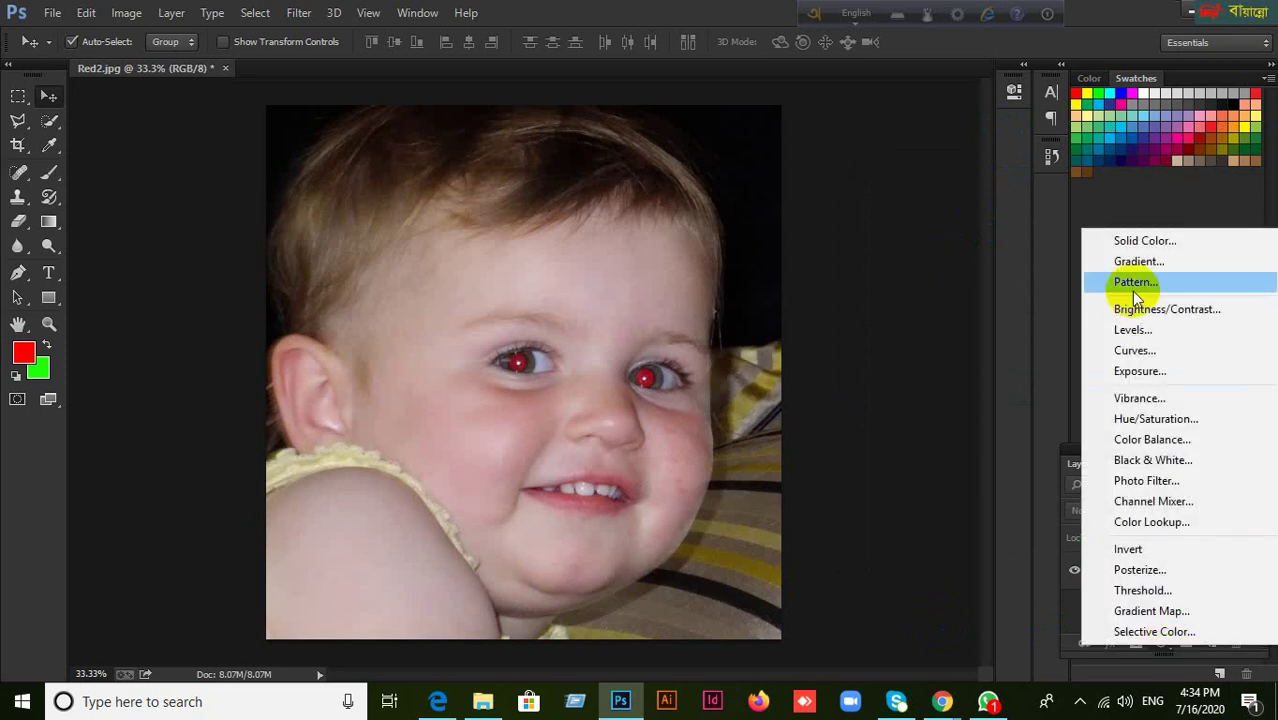
{"action": "left_click", "coordinate": [1145, 241]}
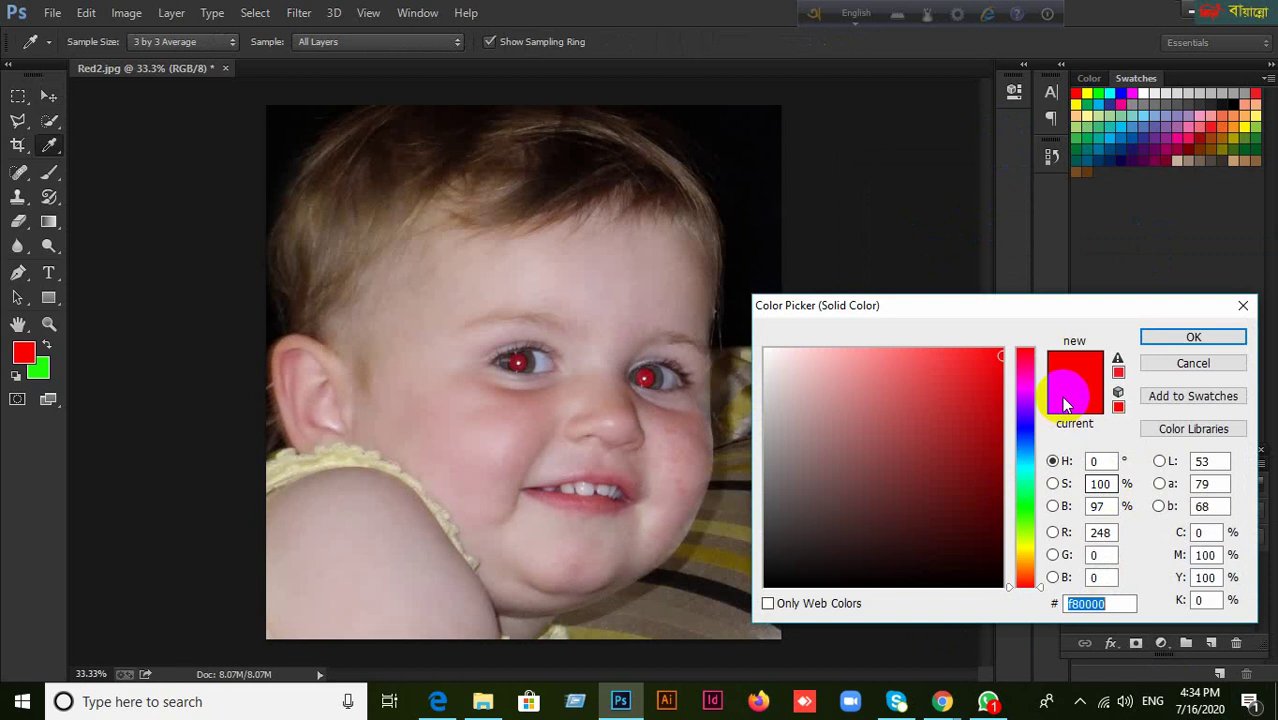
{"action": "left_click", "coordinate": [1178, 340]}
Step: Change the fill layer's color to light red ea4849
{"action": "left_click", "coordinate": [1093, 569]}
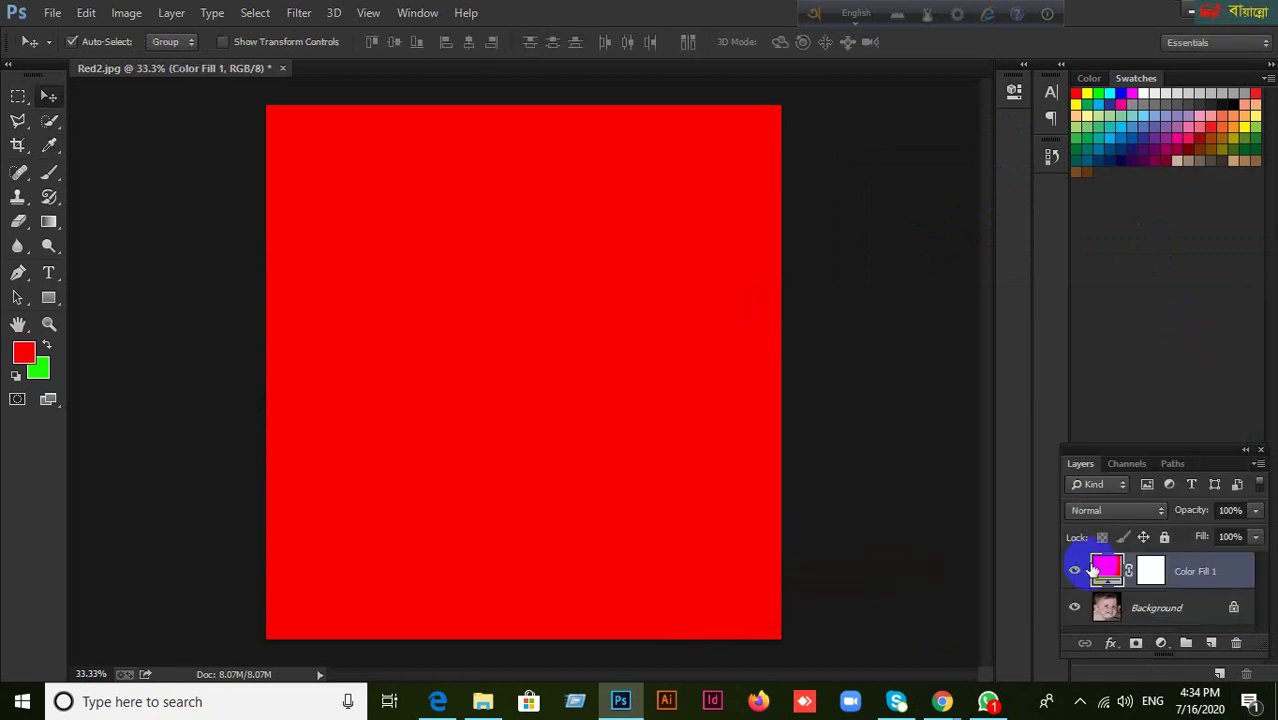
{"action": "double_click", "coordinate": [1102, 566]}
{"action": "left_click", "coordinate": [929, 368]}
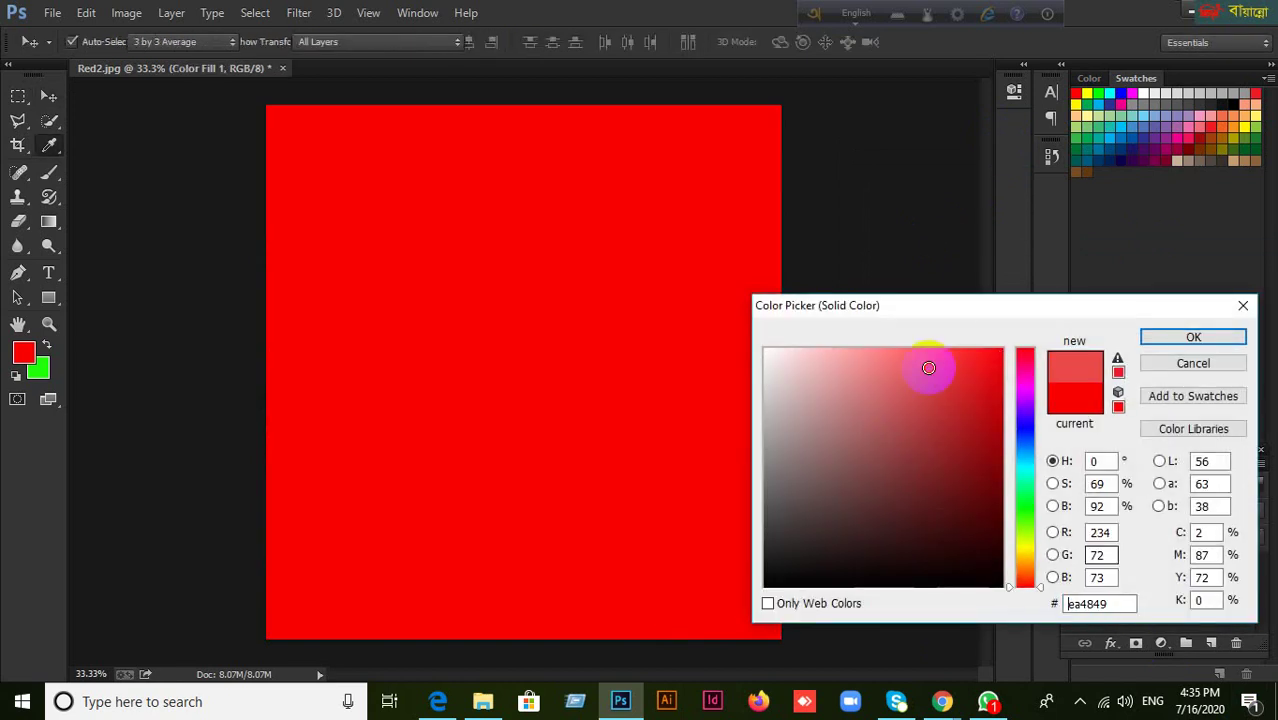
{"action": "left_click", "coordinate": [1193, 337]}
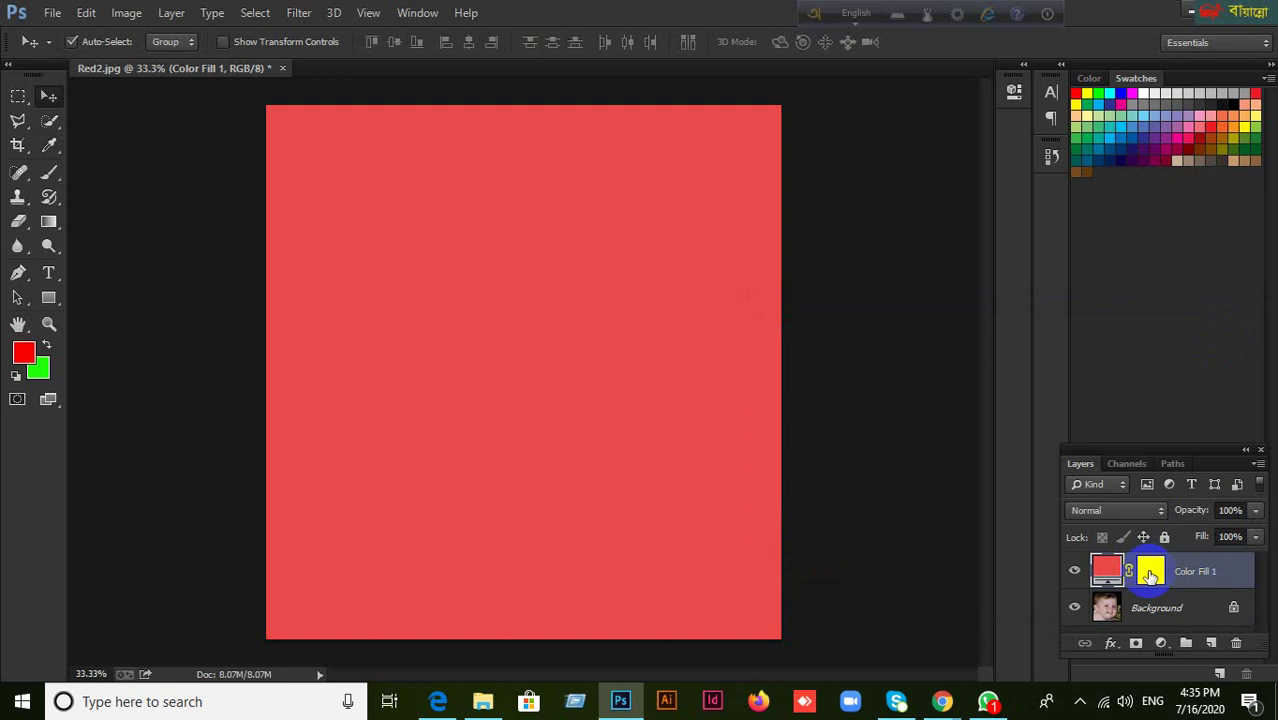
{"action": "right_click", "coordinate": [1150, 572]}
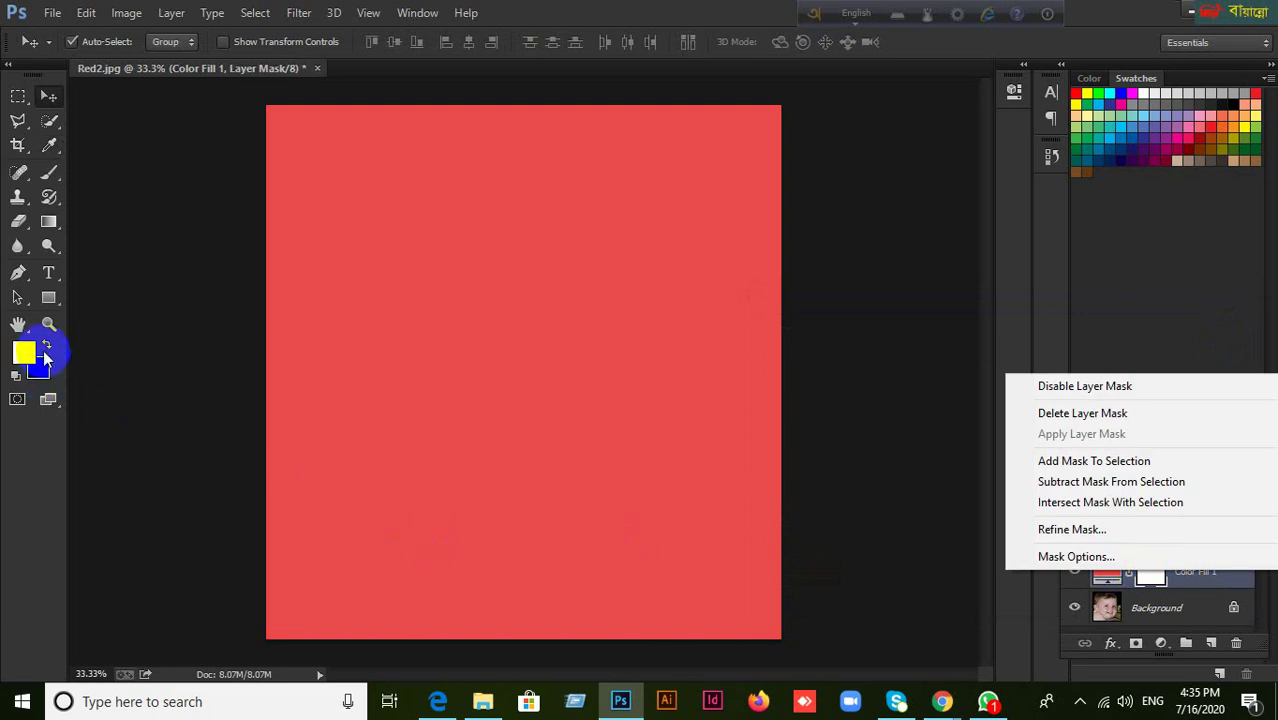
{"action": "left_click", "coordinate": [950, 542]}
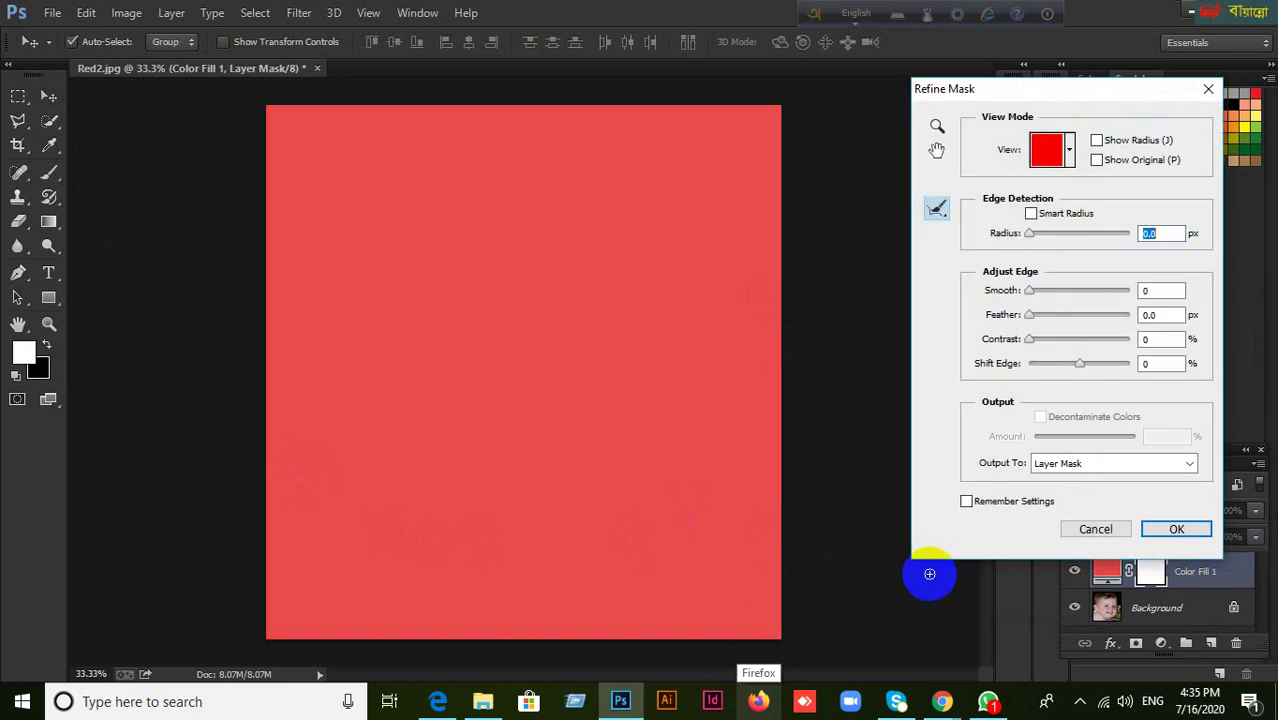
{"action": "left_click", "coordinate": [1100, 530]}
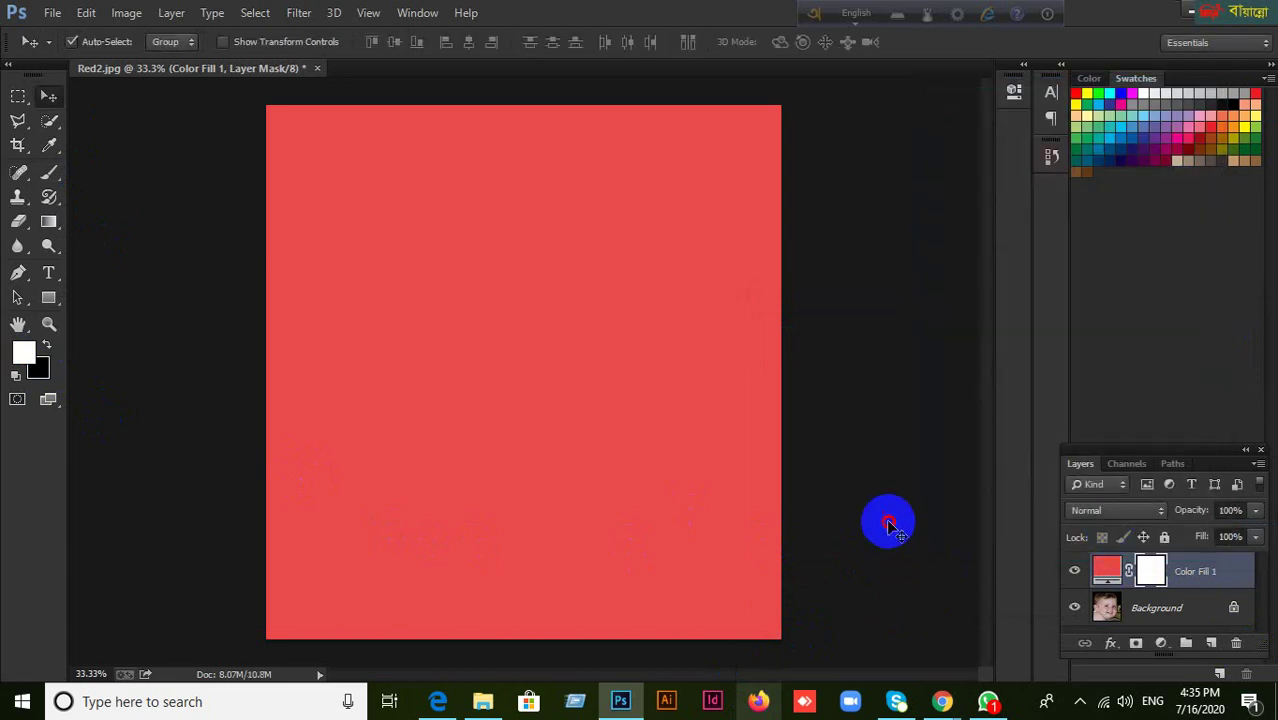
Step: Delete the Color Fill 1 layer
{"action": "left_click", "coordinate": [18, 96]}
{"action": "left_click", "coordinate": [50, 100]}
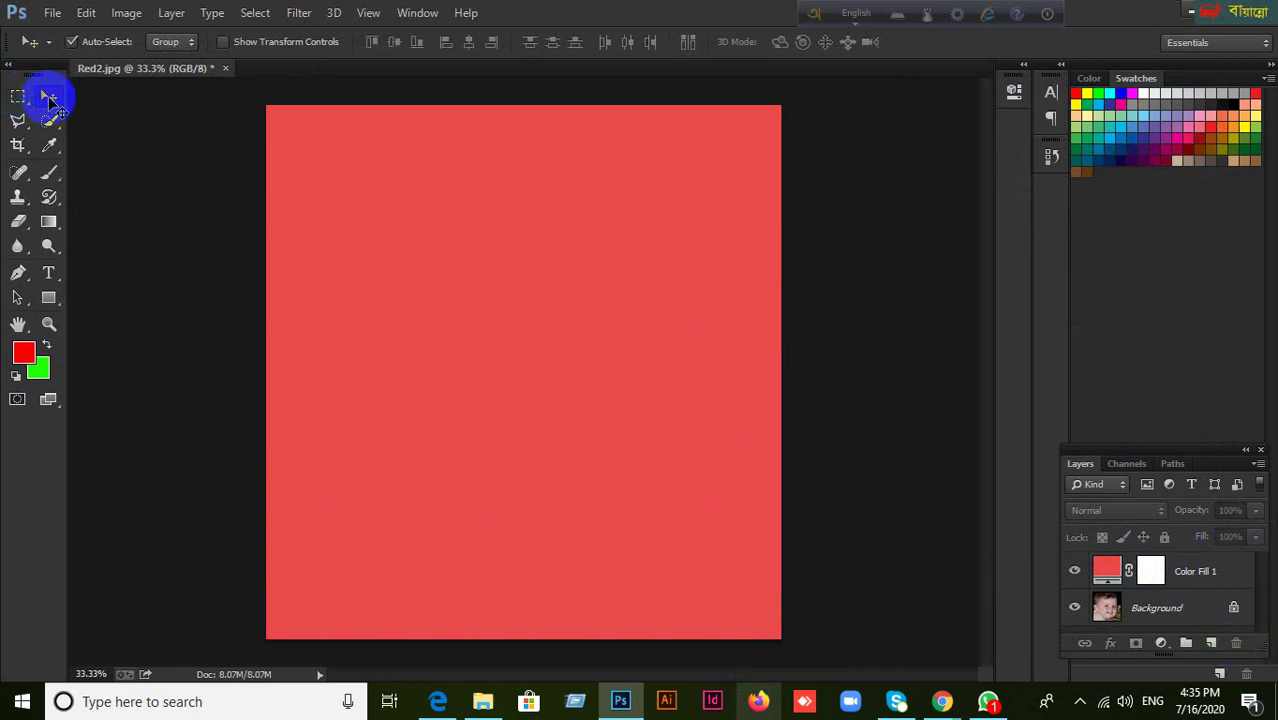
{"action": "left_click", "coordinate": [1216, 584]}
{"action": "left_click", "coordinate": [1237, 645]}
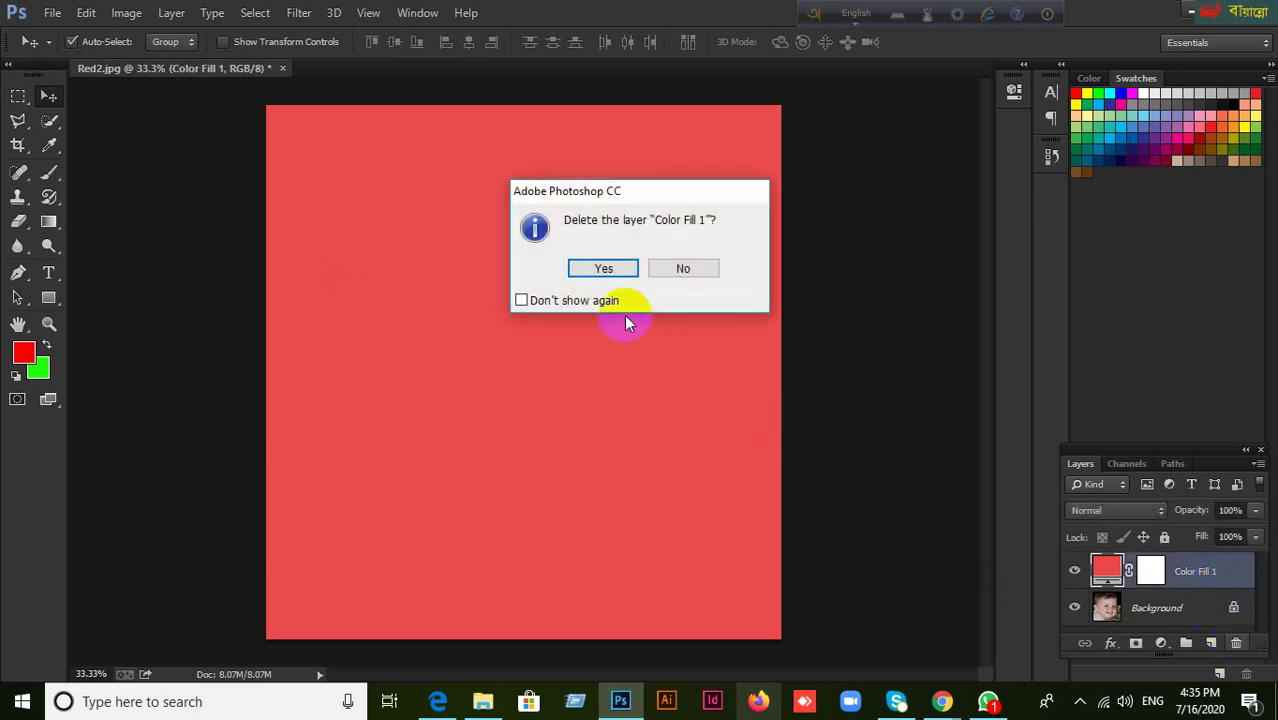
{"action": "left_click", "coordinate": [608, 274]}
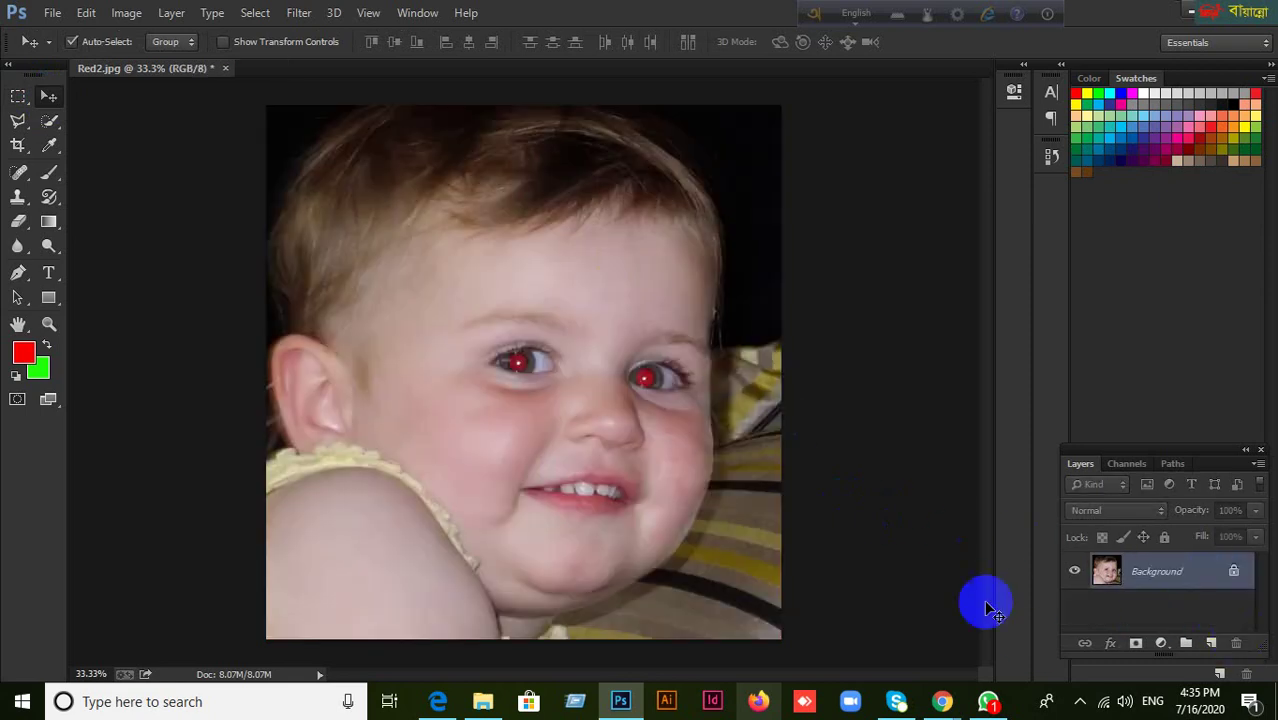
{"action": "left_click", "coordinate": [1163, 648]}
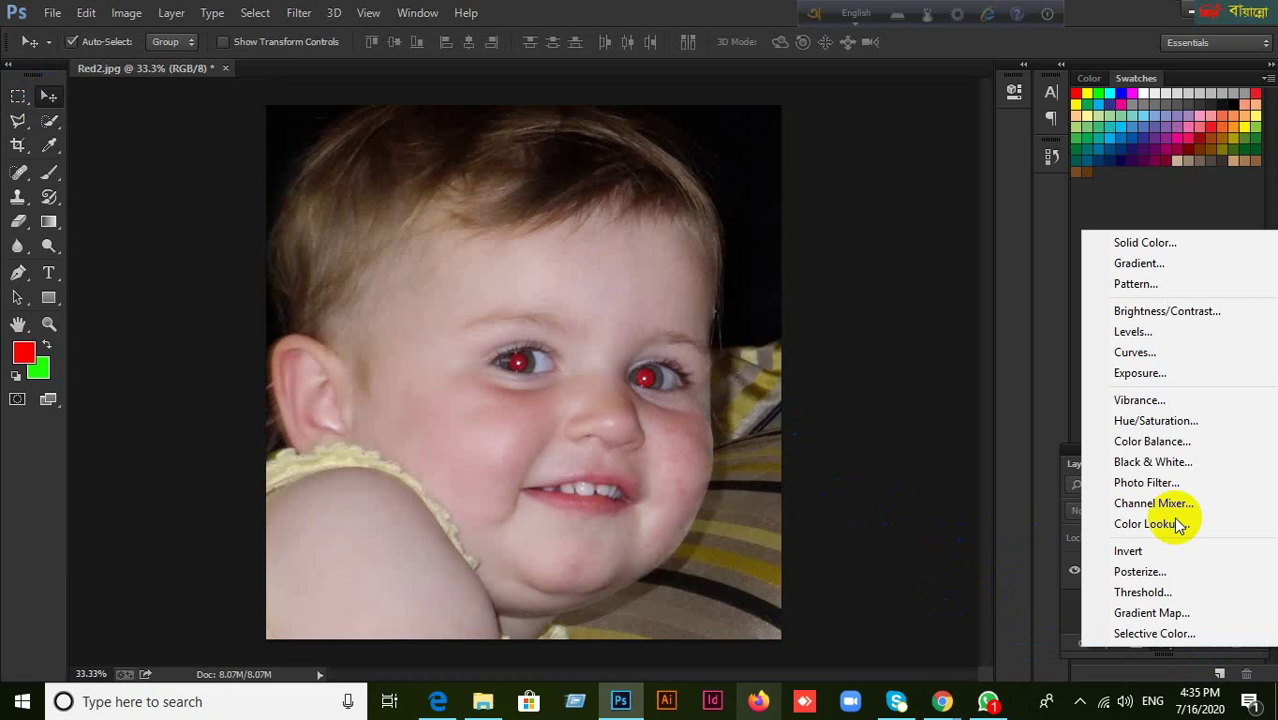
{"action": "left_click", "coordinate": [1152, 266]}
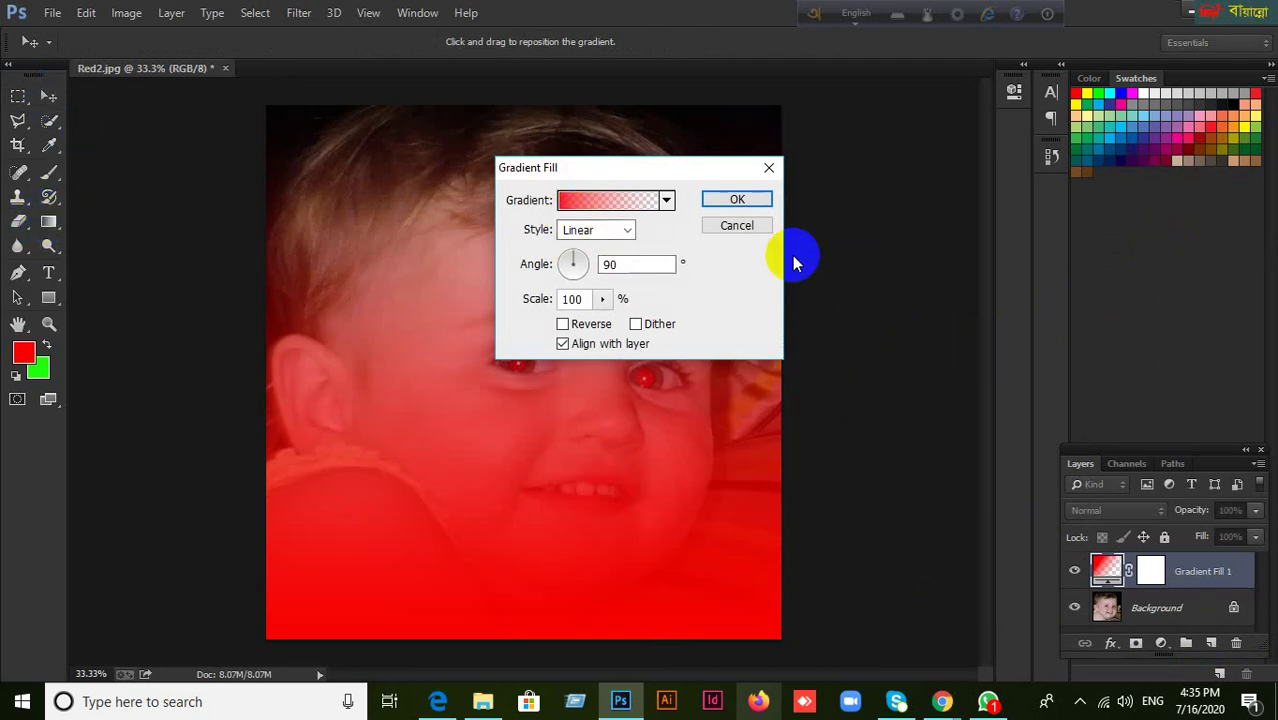
{"action": "left_click", "coordinate": [739, 228]}
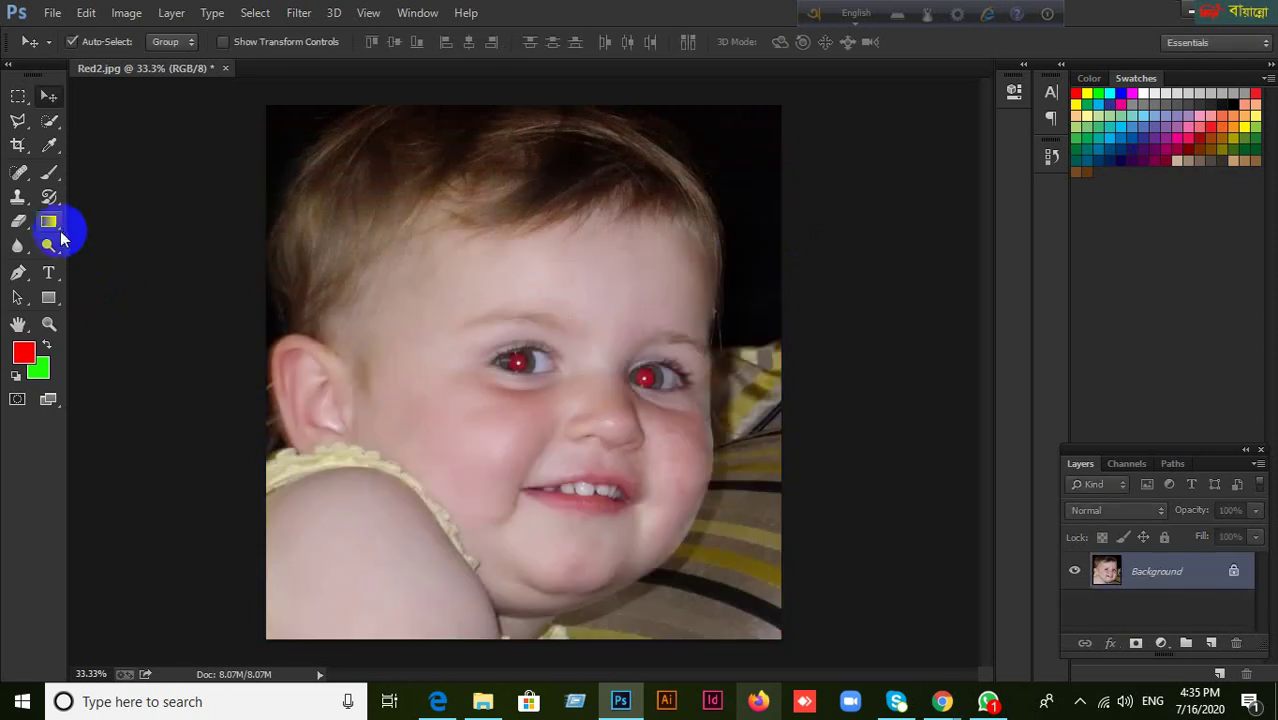
Step: View the tools grouped with the Gradient Tool and switch back to the Move tool
{"action": "left_click", "coordinate": [48, 226]}
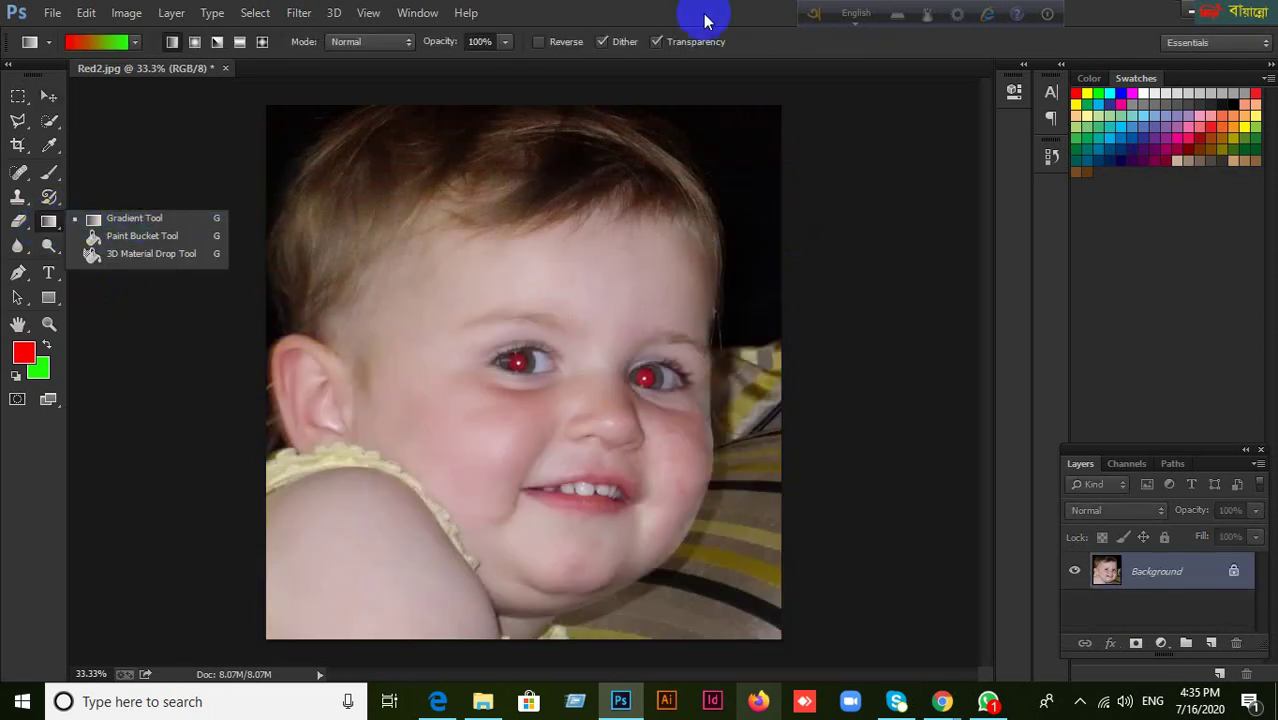
{"action": "left_click", "coordinate": [656, 14]}
{"action": "left_click", "coordinate": [48, 96]}
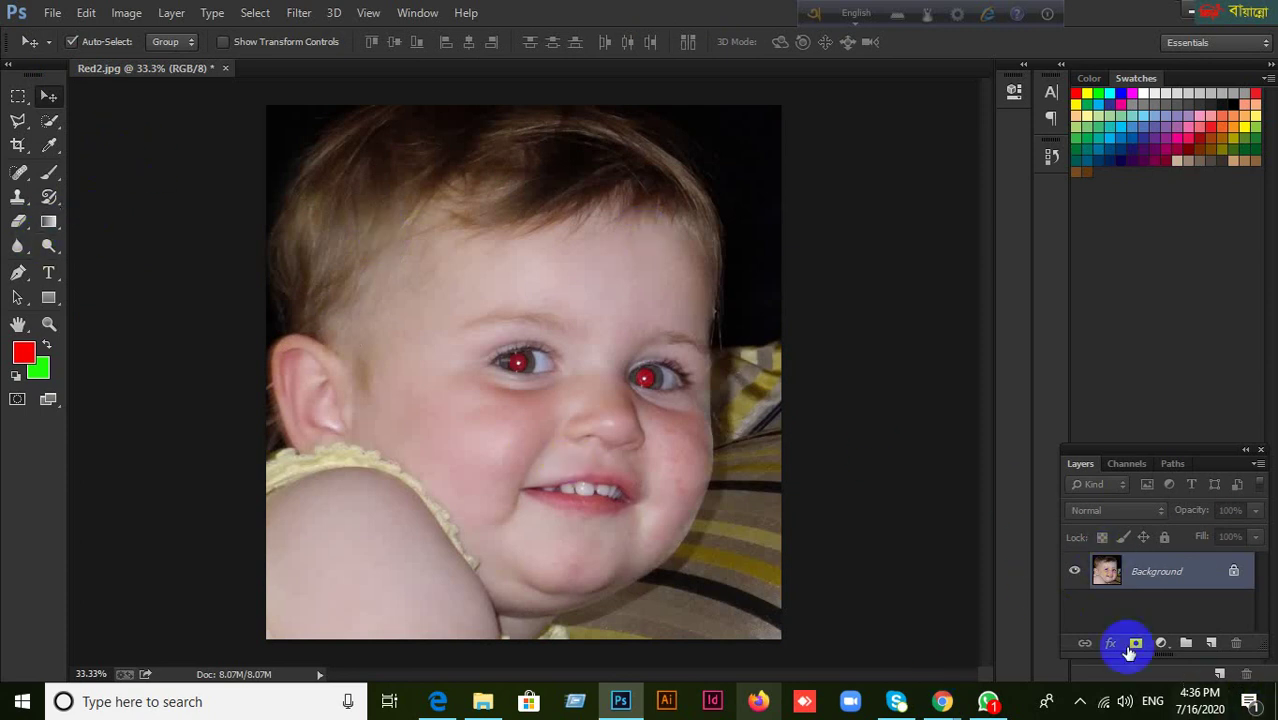
Step: Add a Gradient fill layer above the Background and try several preset gradients, ending with the yellow, violet, orange, blue one
{"action": "left_click", "coordinate": [1163, 645]}
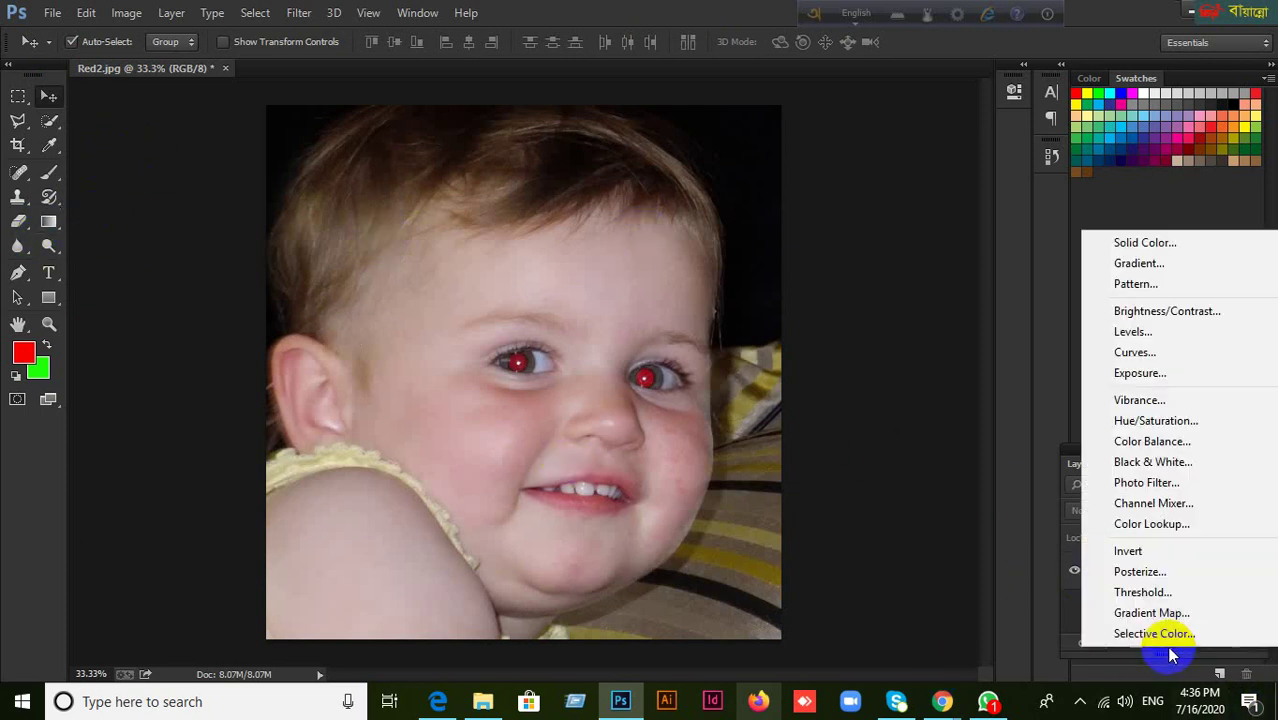
{"action": "left_click", "coordinate": [1137, 266]}
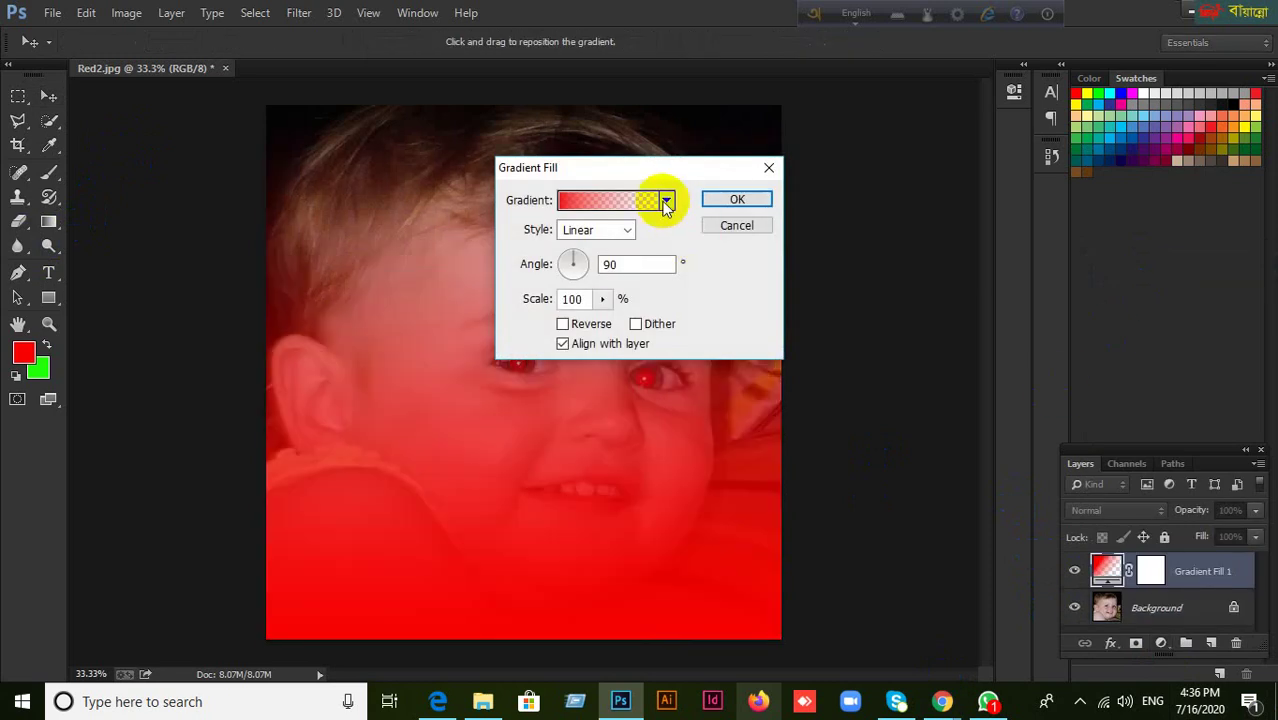
{"action": "left_click", "coordinate": [666, 201]}
{"action": "left_click", "coordinate": [613, 238]}
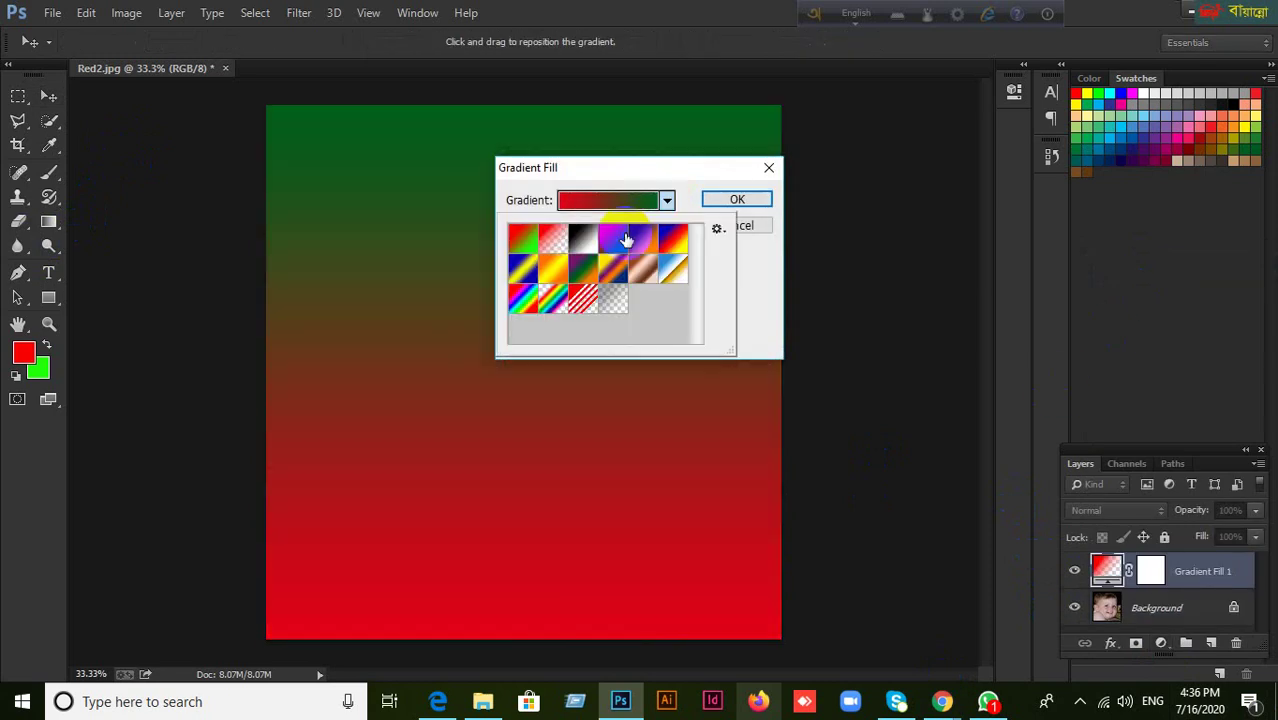
{"action": "left_click", "coordinate": [643, 238]}
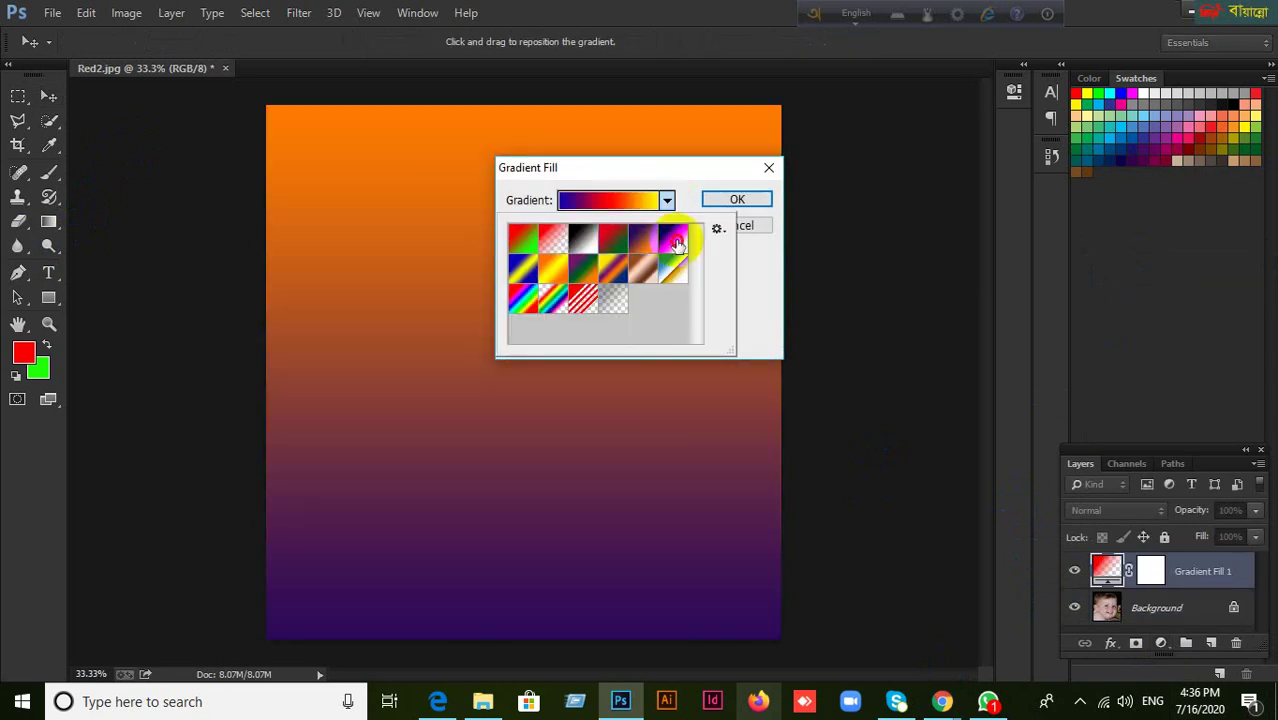
{"action": "left_click", "coordinate": [673, 240]}
{"action": "left_click", "coordinate": [684, 277]}
{"action": "left_click", "coordinate": [666, 200]}
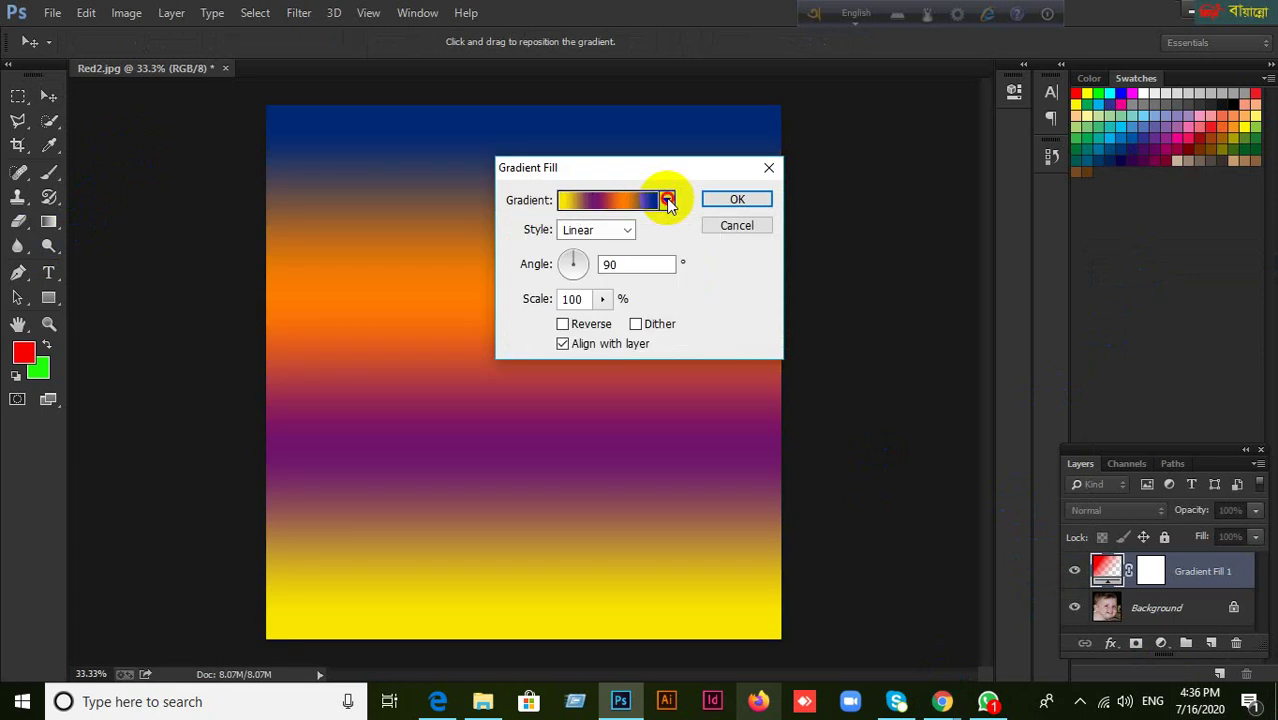
{"action": "left_click", "coordinate": [666, 200]}
{"action": "left_click", "coordinate": [666, 200]}
Step: Preview the gradient fill in the Radial, Angle, Reflected and Diamond styles, and set the style back to Linear
{"action": "left_click", "coordinate": [627, 232]}
{"action": "left_click", "coordinate": [580, 263]}
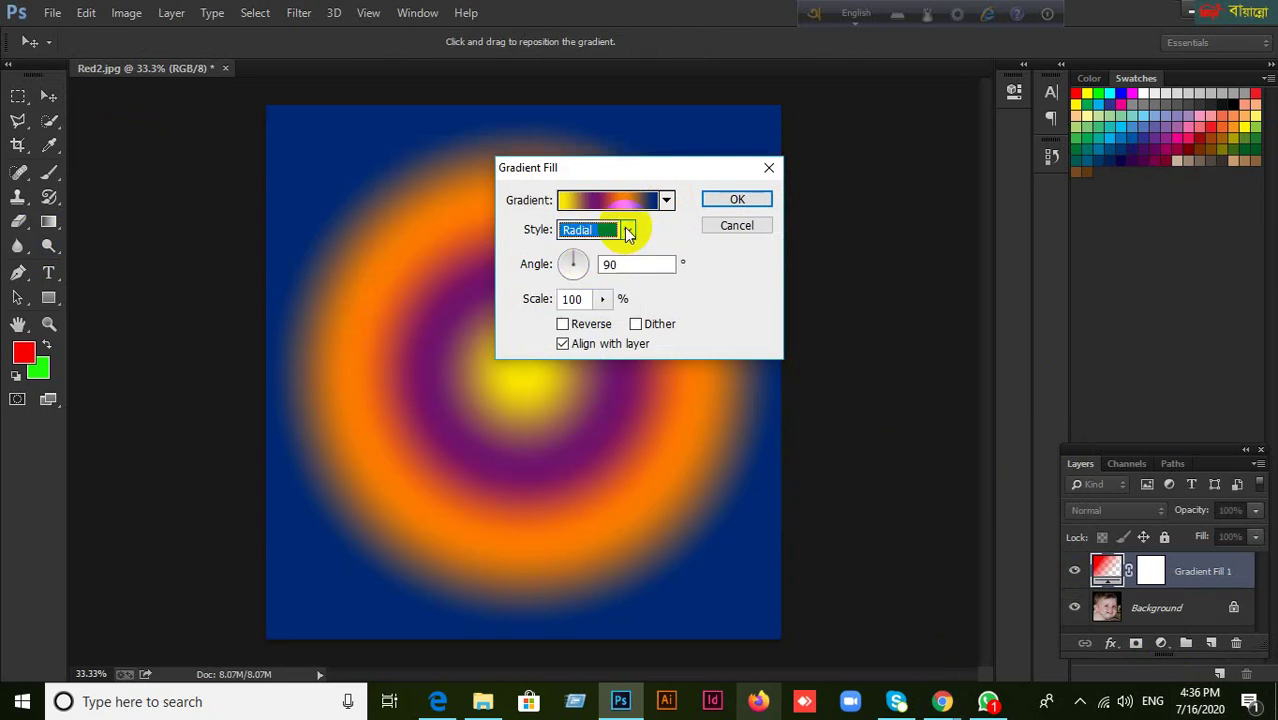
{"action": "left_click", "coordinate": [622, 235]}
{"action": "left_click", "coordinate": [578, 278]}
{"action": "left_click", "coordinate": [625, 232]}
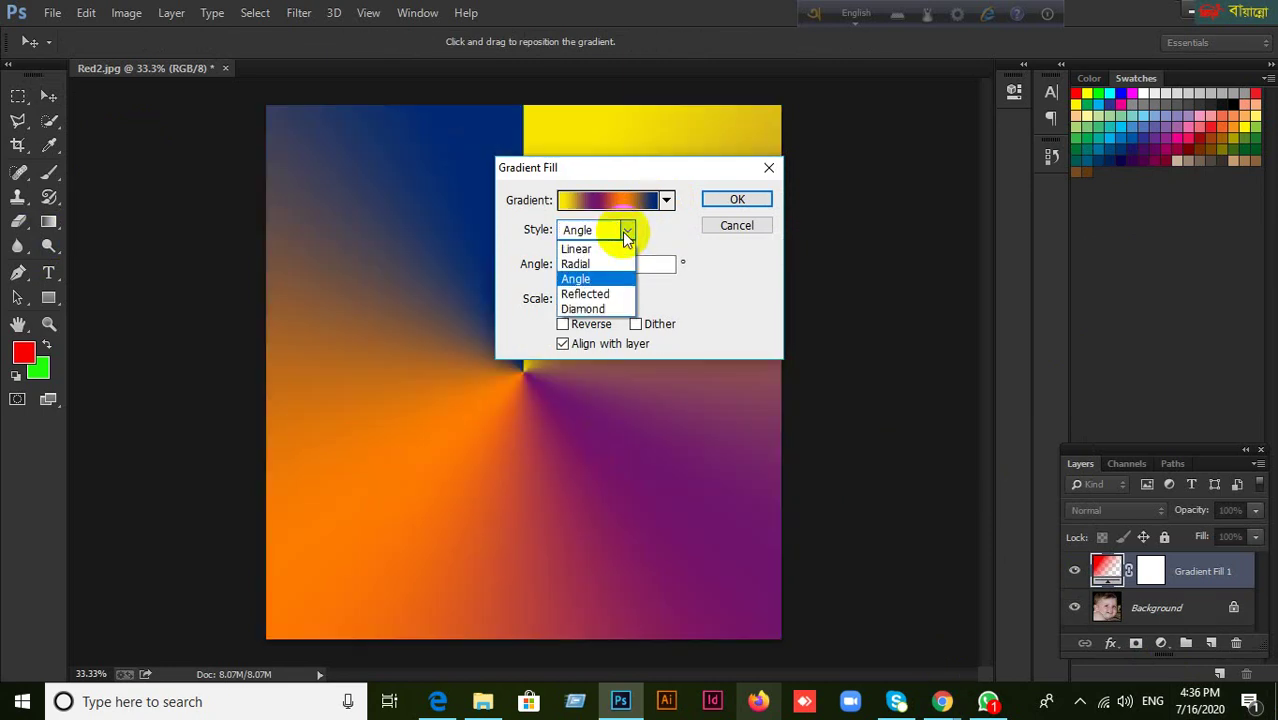
{"action": "left_click", "coordinate": [600, 293]}
{"action": "left_click", "coordinate": [605, 231]}
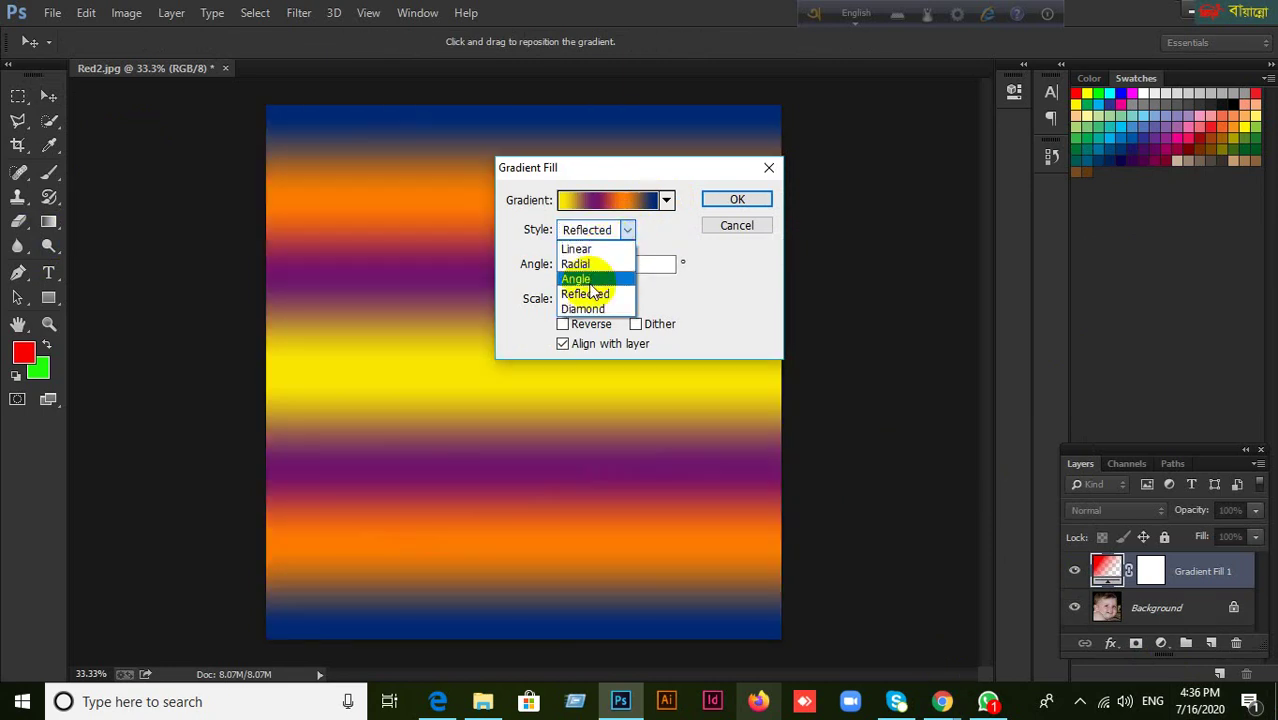
{"action": "left_click", "coordinate": [585, 308]}
{"action": "left_click", "coordinate": [620, 230]}
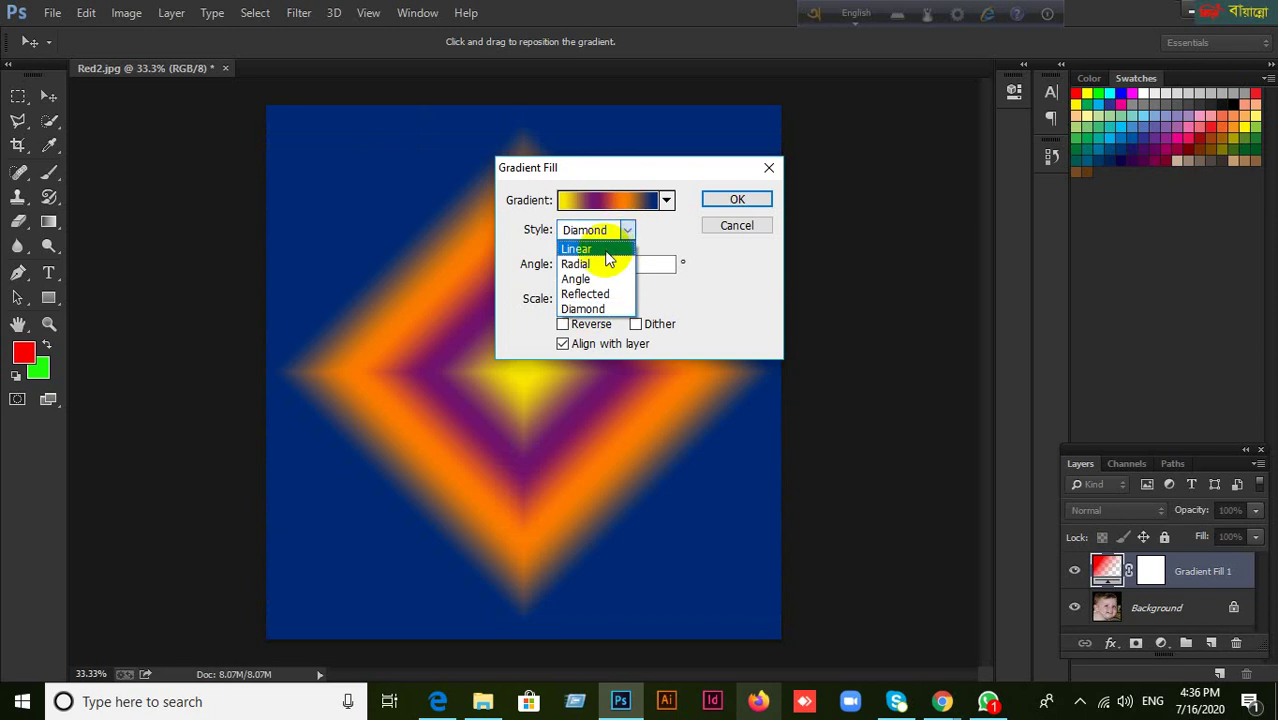
{"action": "left_click", "coordinate": [585, 246]}
Step: Choose the blue, red, yellow preset gradient for the fill layer and accept the Gradient Fill settings
{"action": "left_click", "coordinate": [666, 200]}
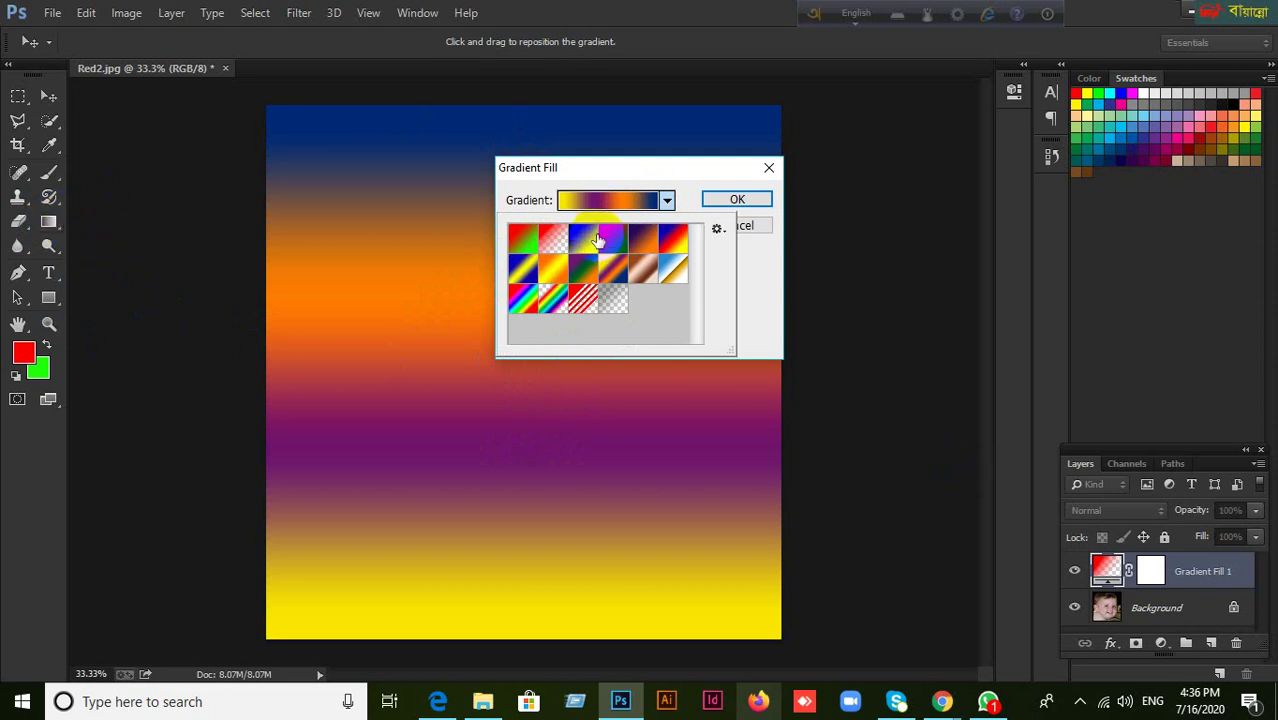
{"action": "left_click", "coordinate": [531, 247]}
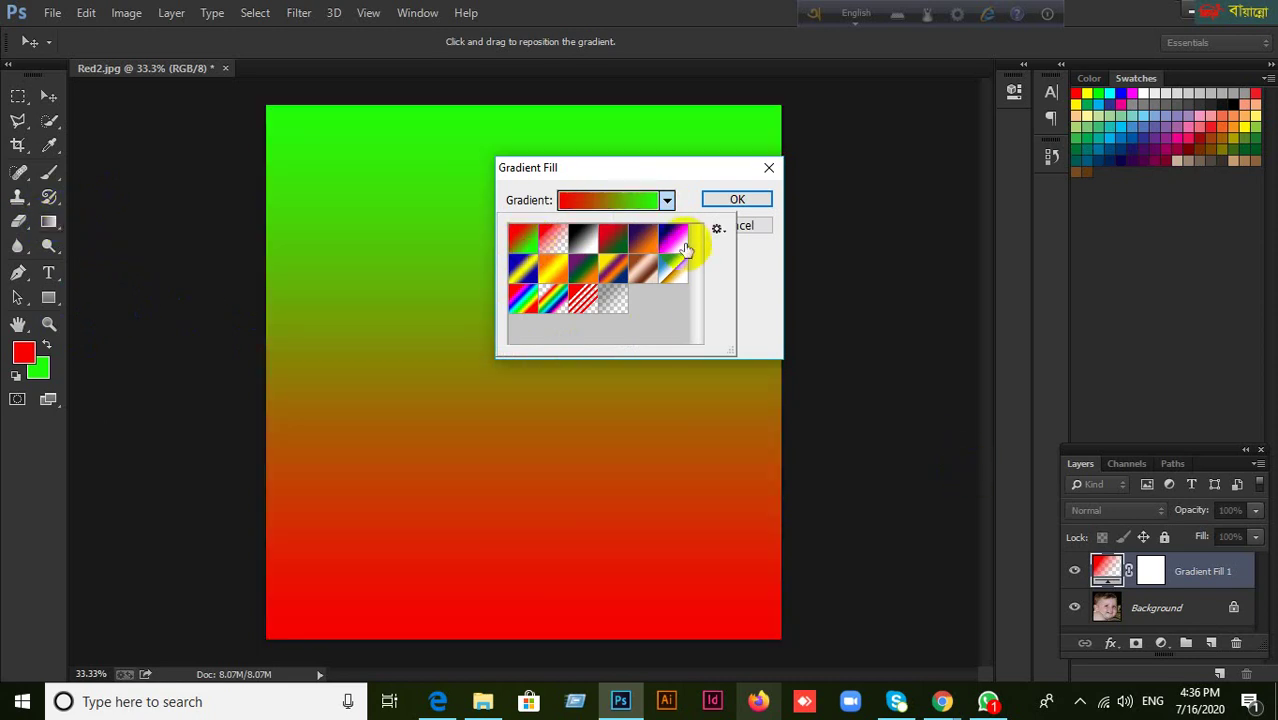
{"action": "right_click", "coordinate": [669, 244]}
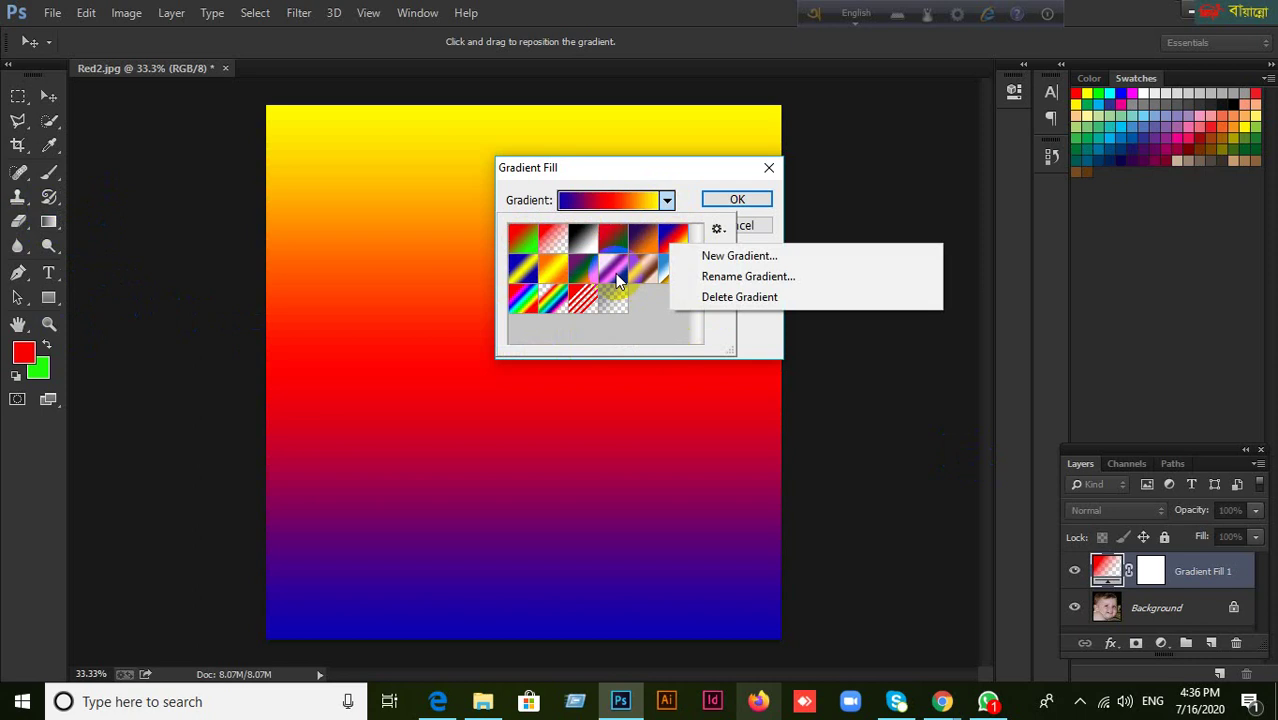
{"action": "left_click", "coordinate": [755, 200]}
{"action": "left_click", "coordinate": [755, 200]}
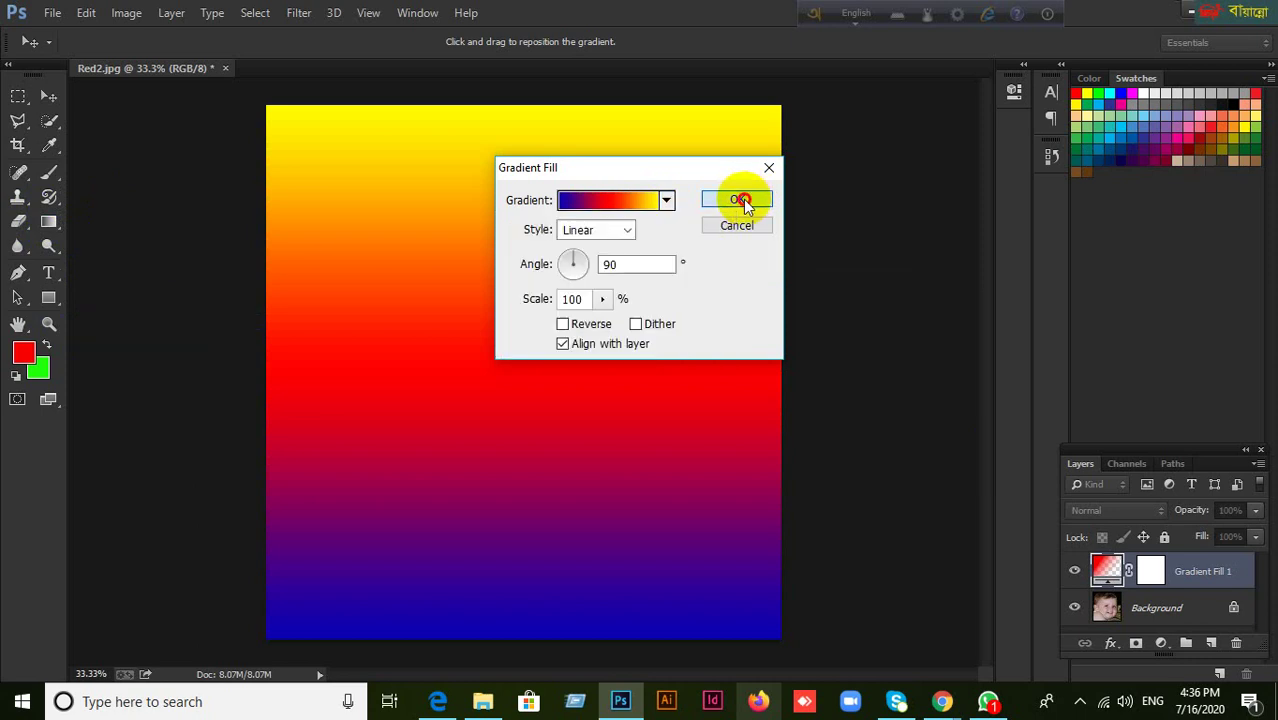
{"action": "left_click", "coordinate": [750, 198]}
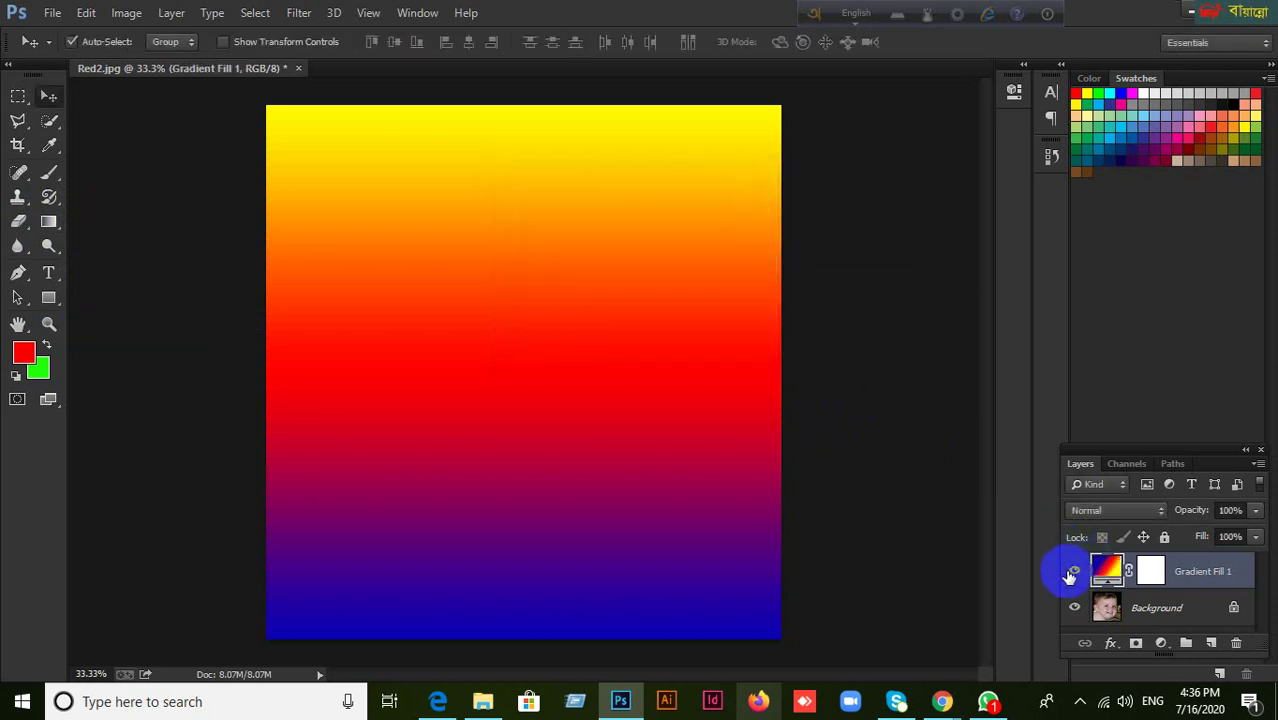
Step: Try the Dissolve and Darken blend modes on the Gradient Fill 1 layer
{"action": "left_click", "coordinate": [1155, 511]}
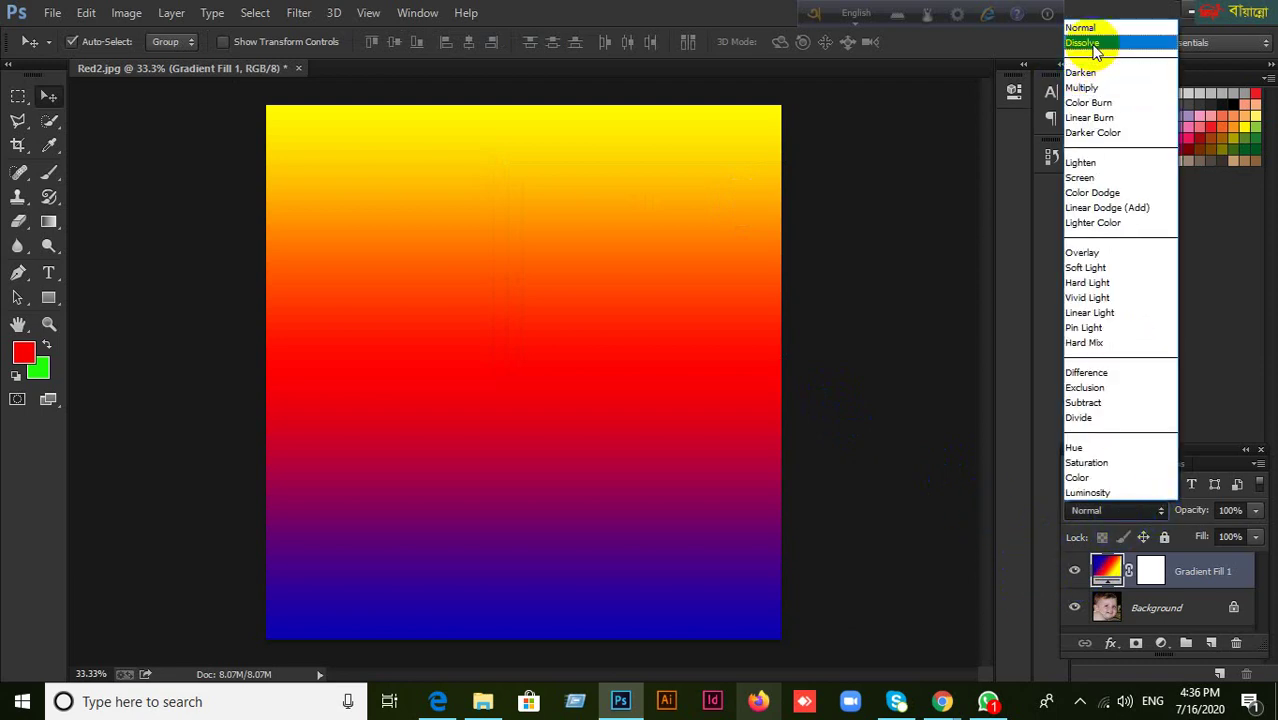
{"action": "left_click", "coordinate": [1088, 42]}
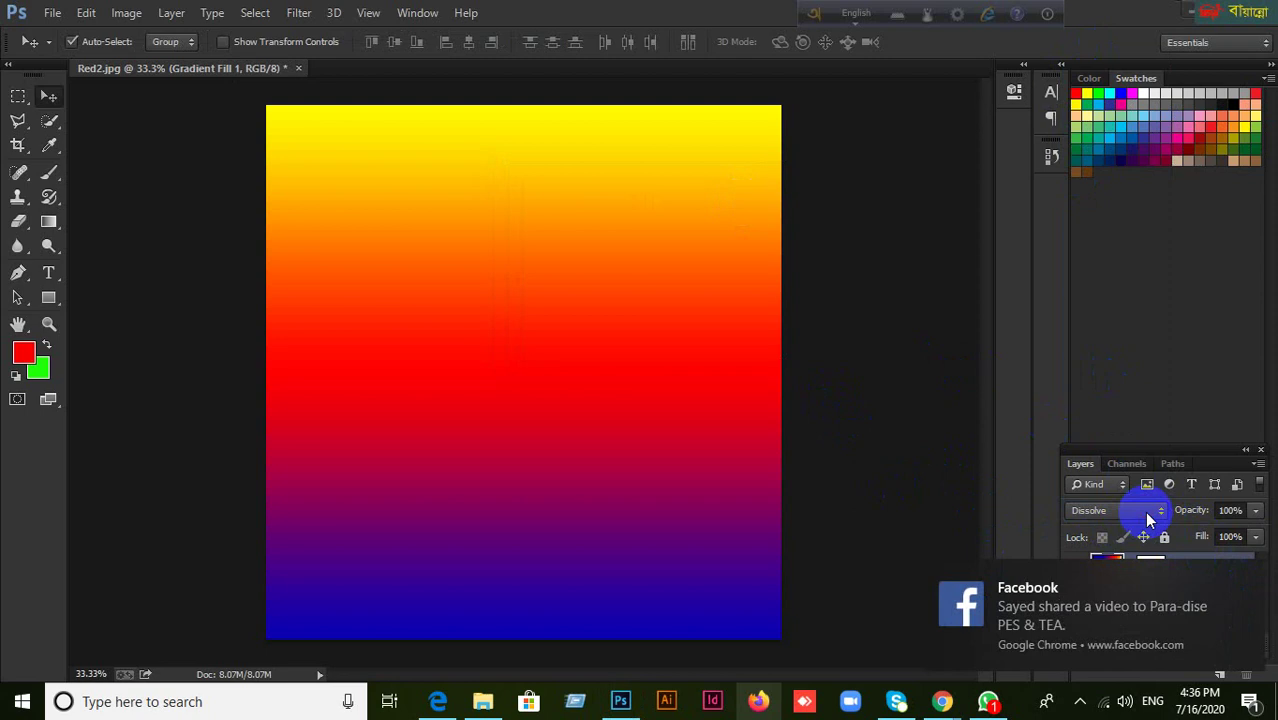
{"action": "left_click", "coordinate": [1154, 510]}
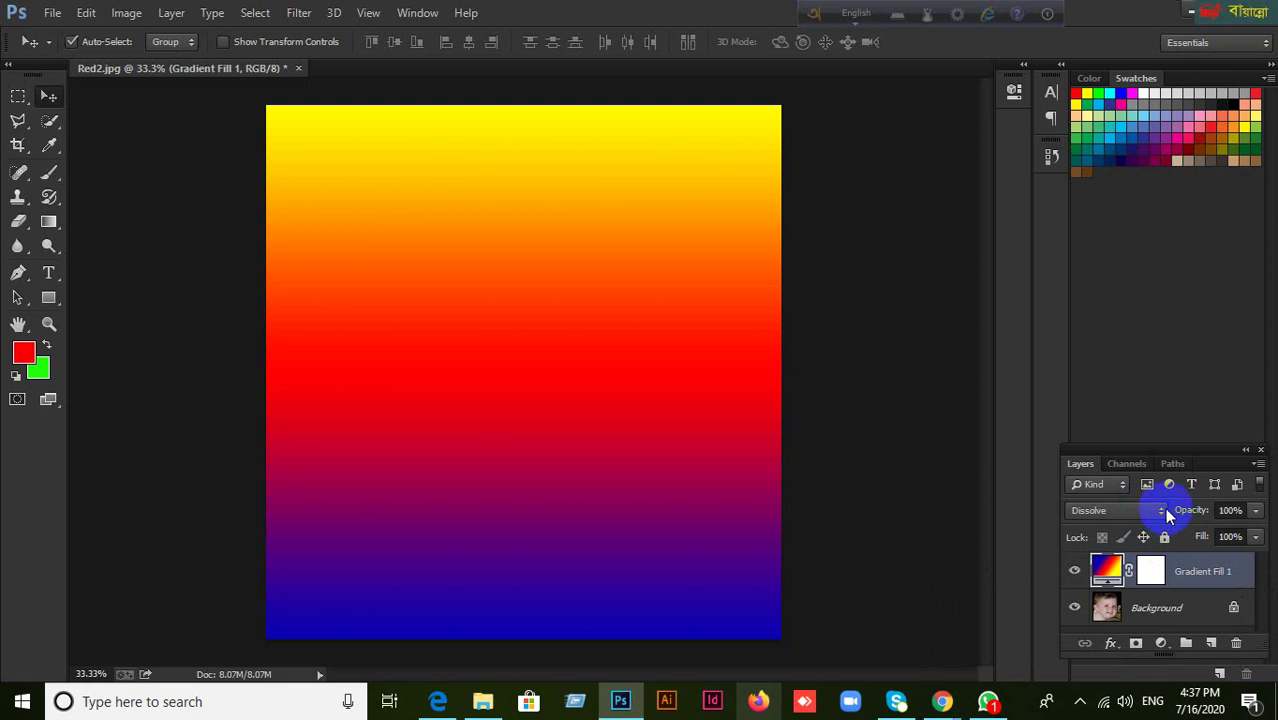
{"action": "left_click", "coordinate": [1153, 512]}
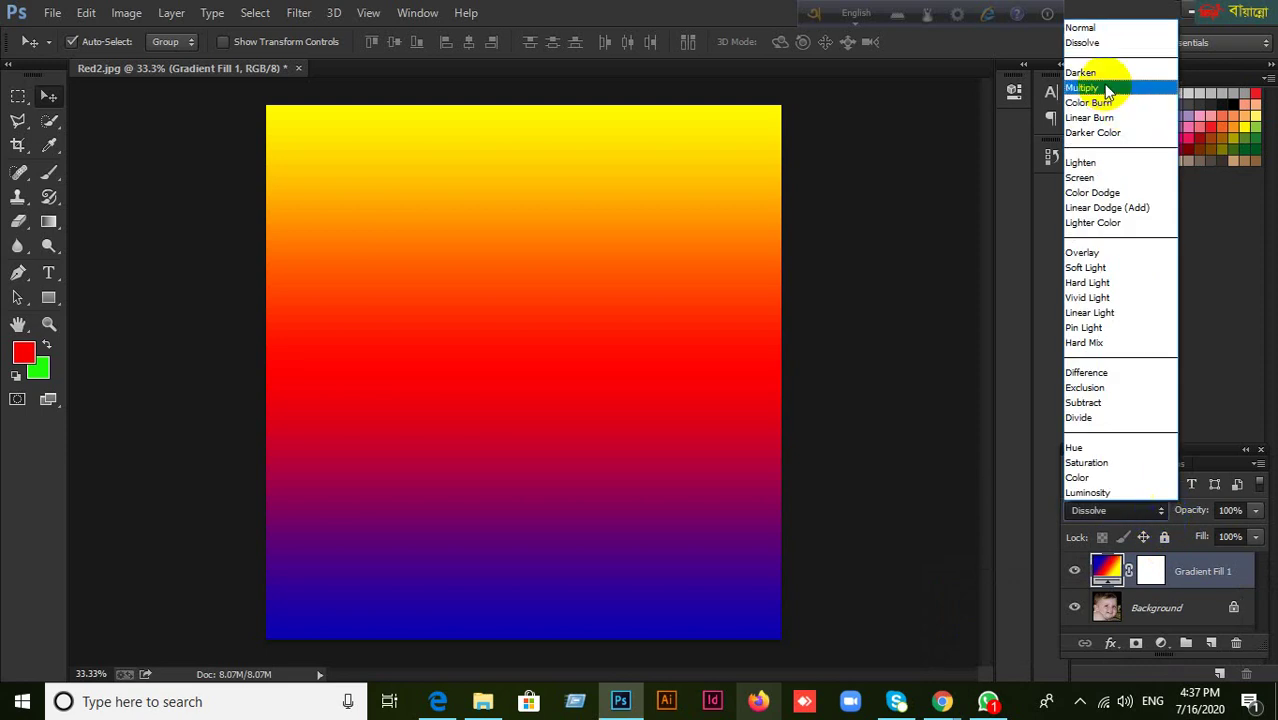
{"action": "left_click", "coordinate": [1095, 73]}
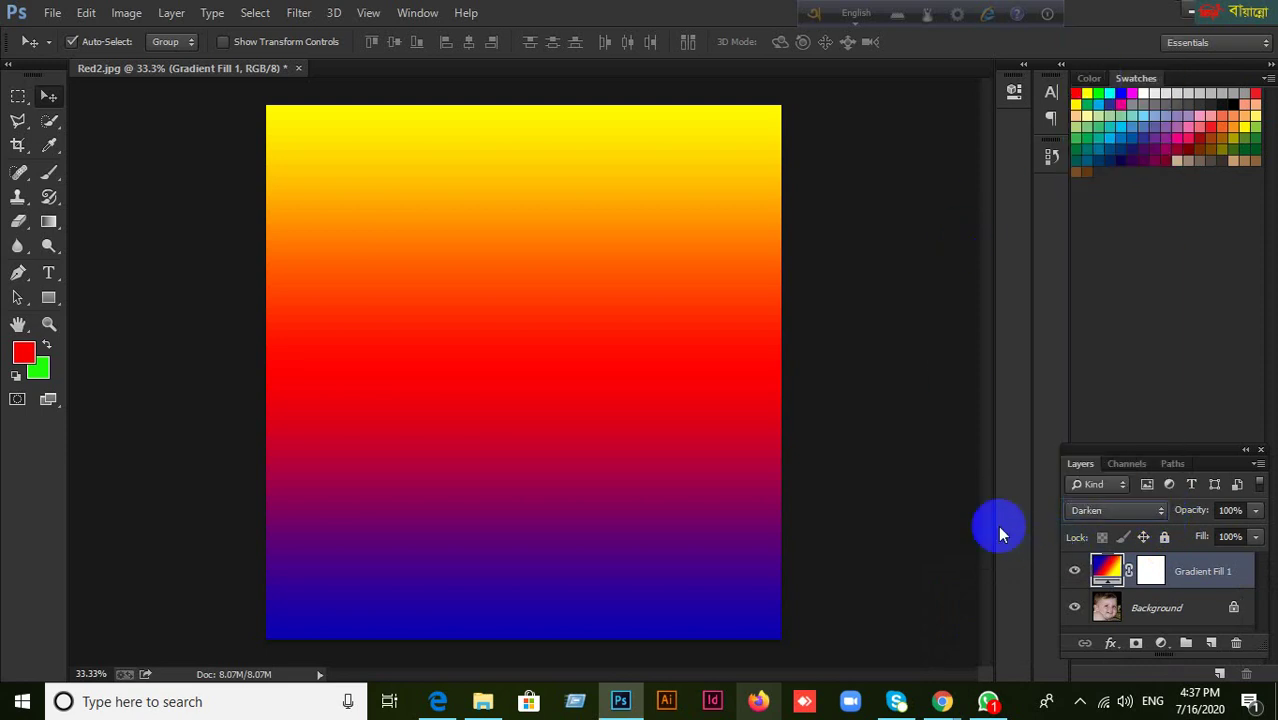
Step: Try the Multiply and Color Burn blend modes on the Gradient Fill 1 layer
{"action": "left_click", "coordinate": [1158, 512]}
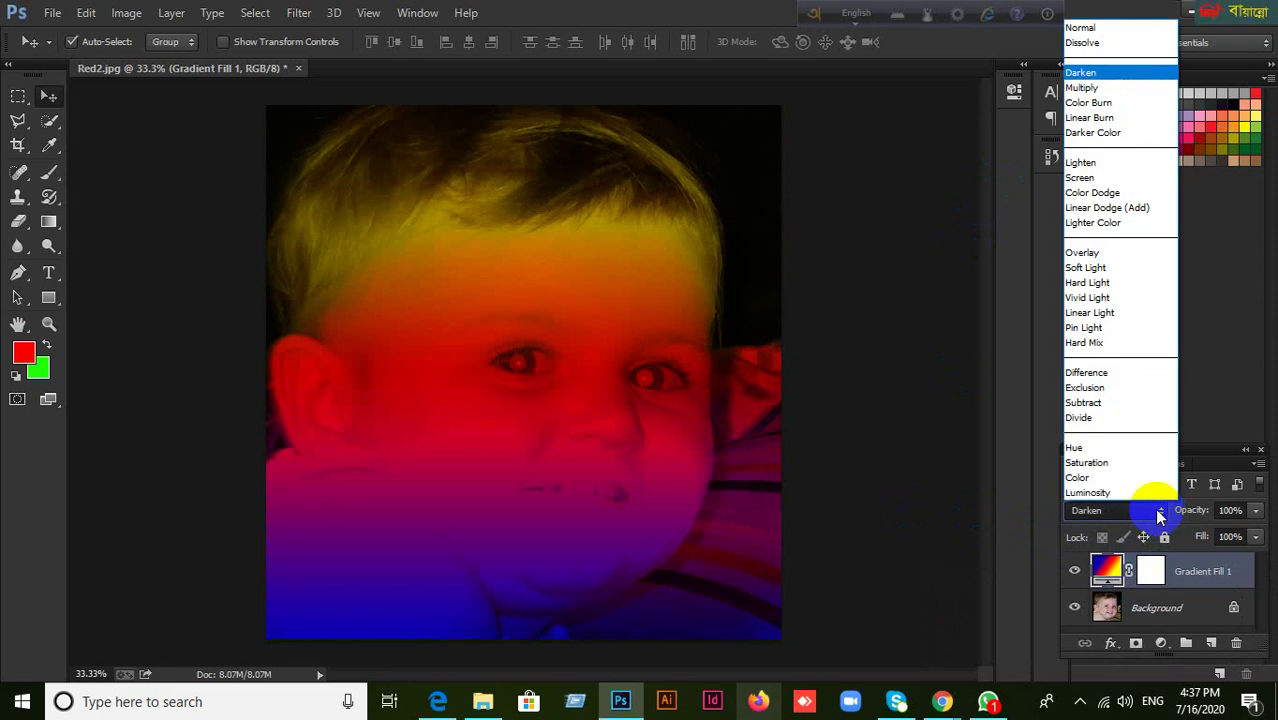
{"action": "left_click", "coordinate": [1104, 88]}
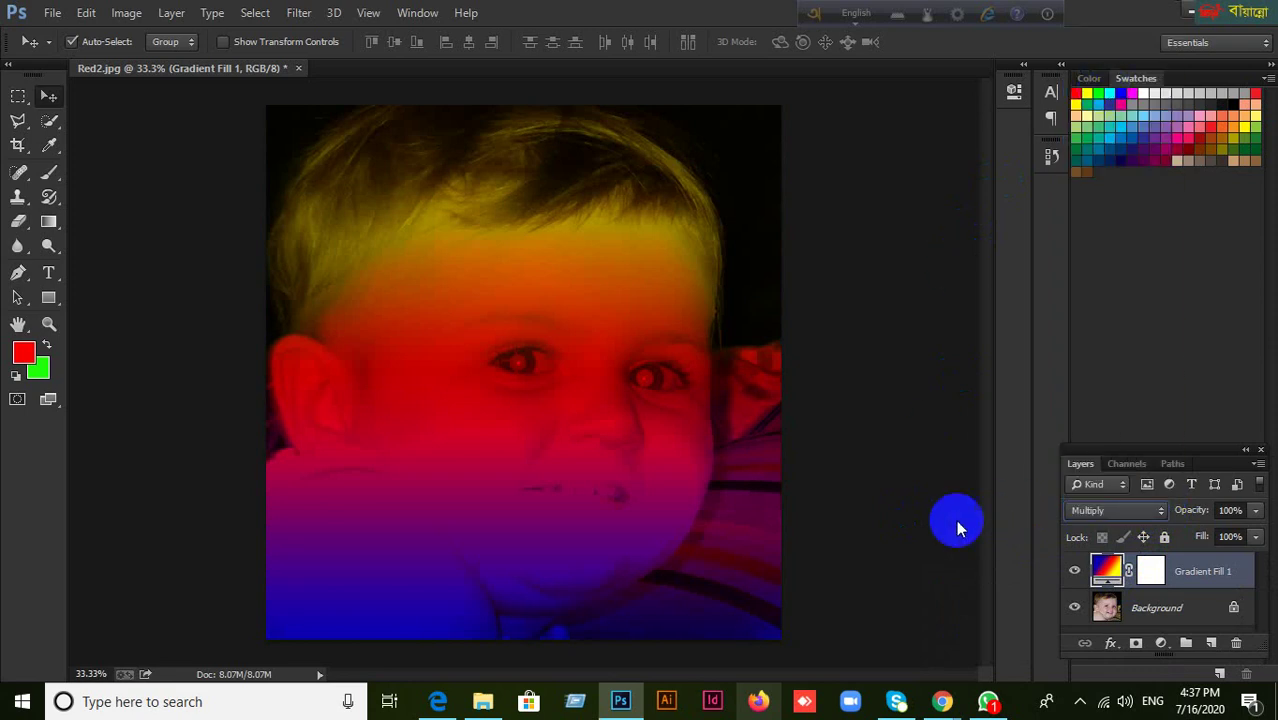
{"action": "left_click", "coordinate": [1157, 512]}
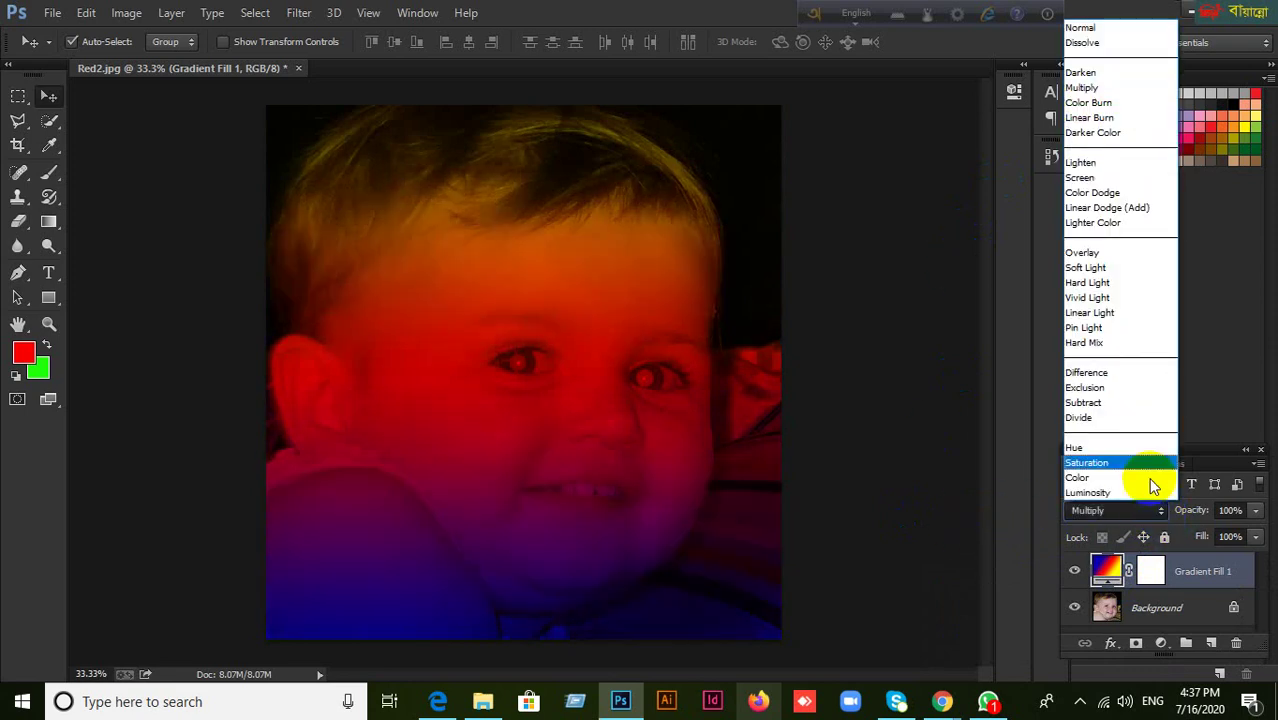
{"action": "left_click", "coordinate": [1099, 104]}
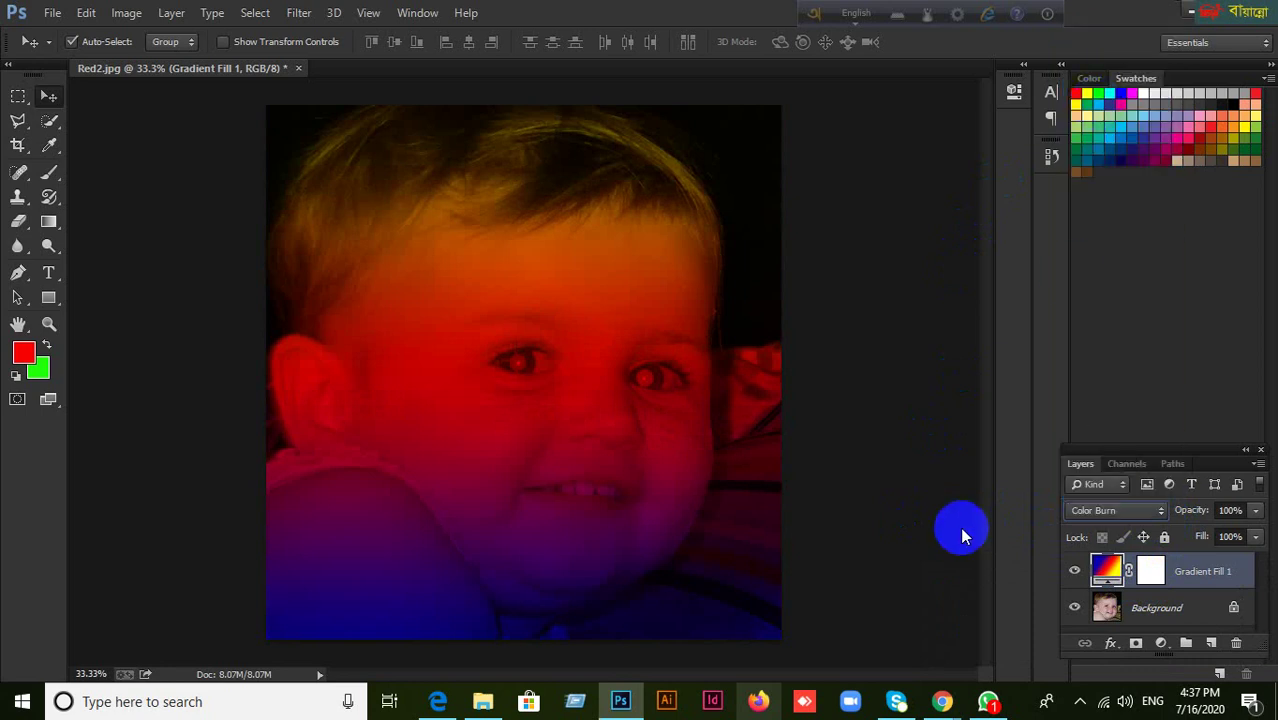
{"action": "left_click", "coordinate": [1161, 512]}
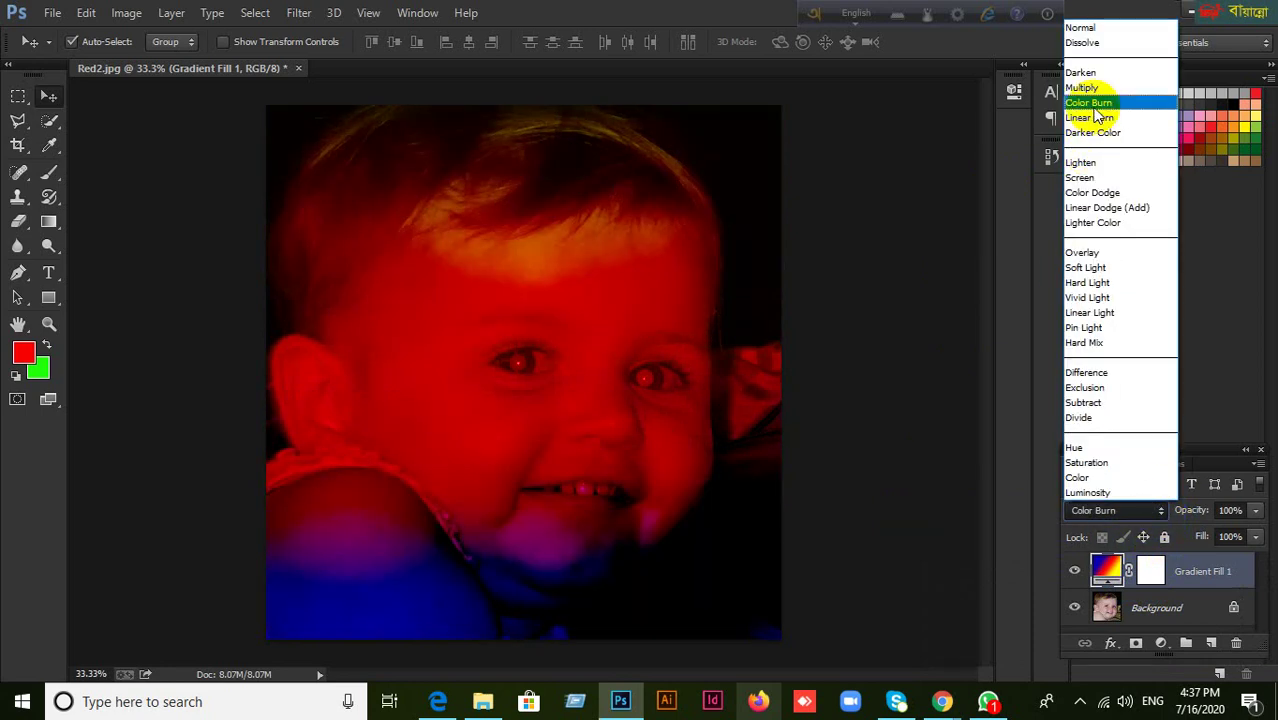
{"action": "left_click", "coordinate": [910, 396]}
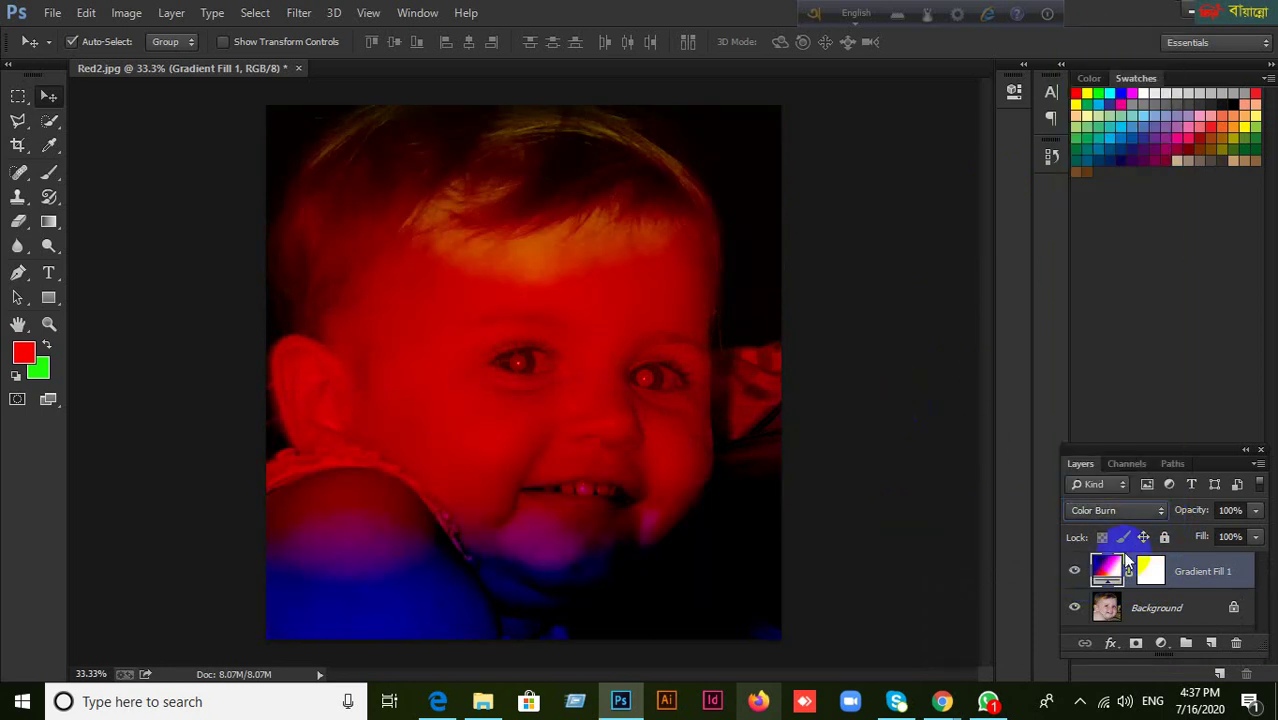
Step: Preview the Lighten blend mode on the Gradient Fill 1 layer and set its blend mode back to Normal
{"action": "left_click", "coordinate": [1161, 512]}
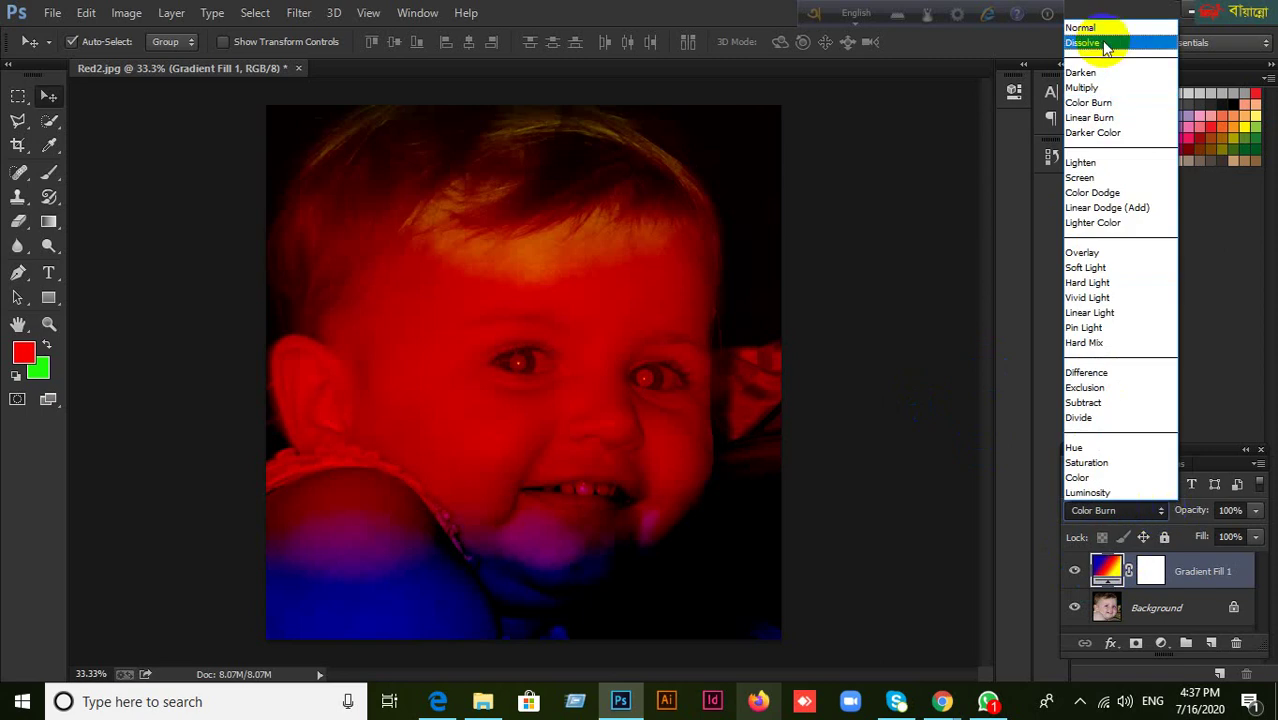
{"action": "left_click", "coordinate": [1090, 164]}
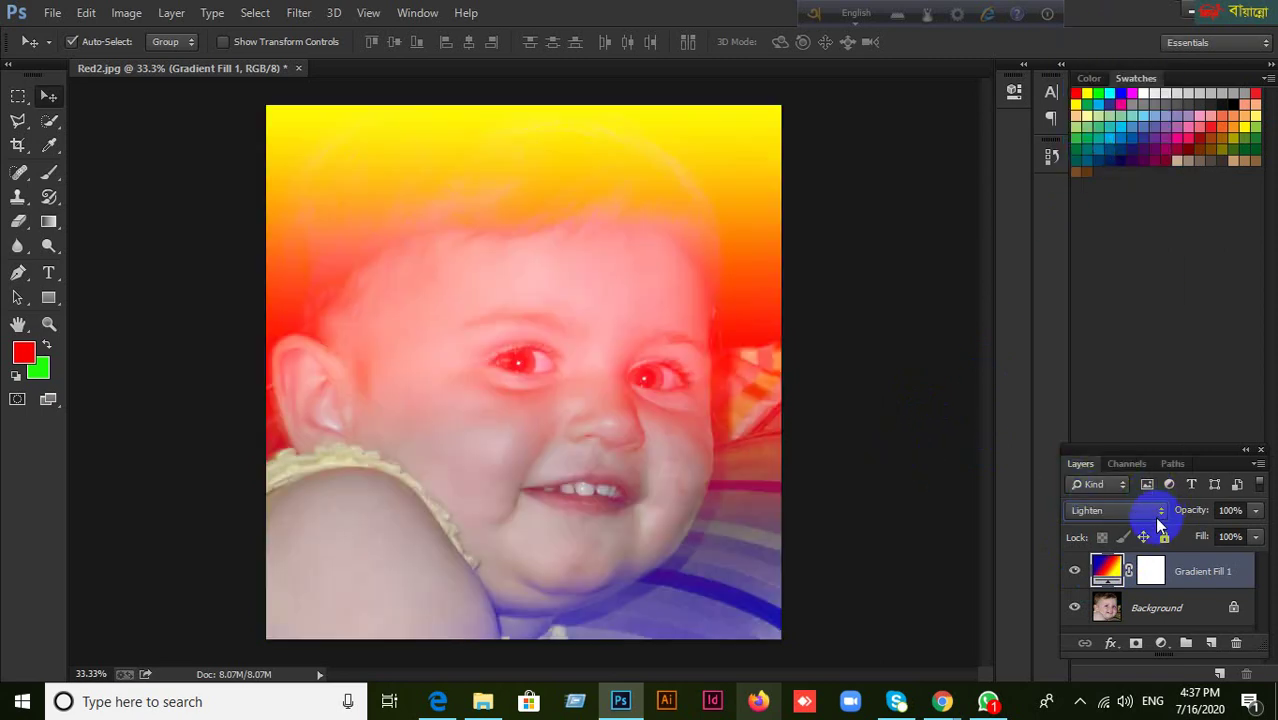
{"action": "left_click", "coordinate": [1157, 516]}
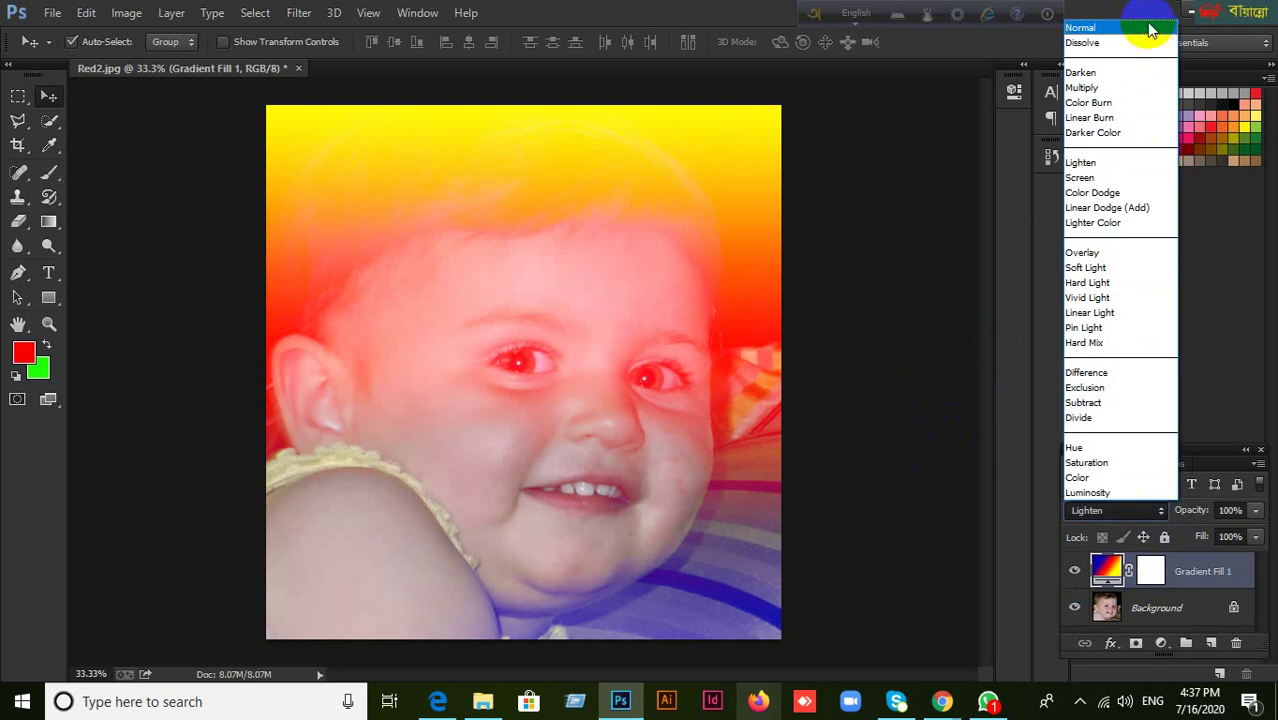
{"action": "left_click", "coordinate": [1068, 28]}
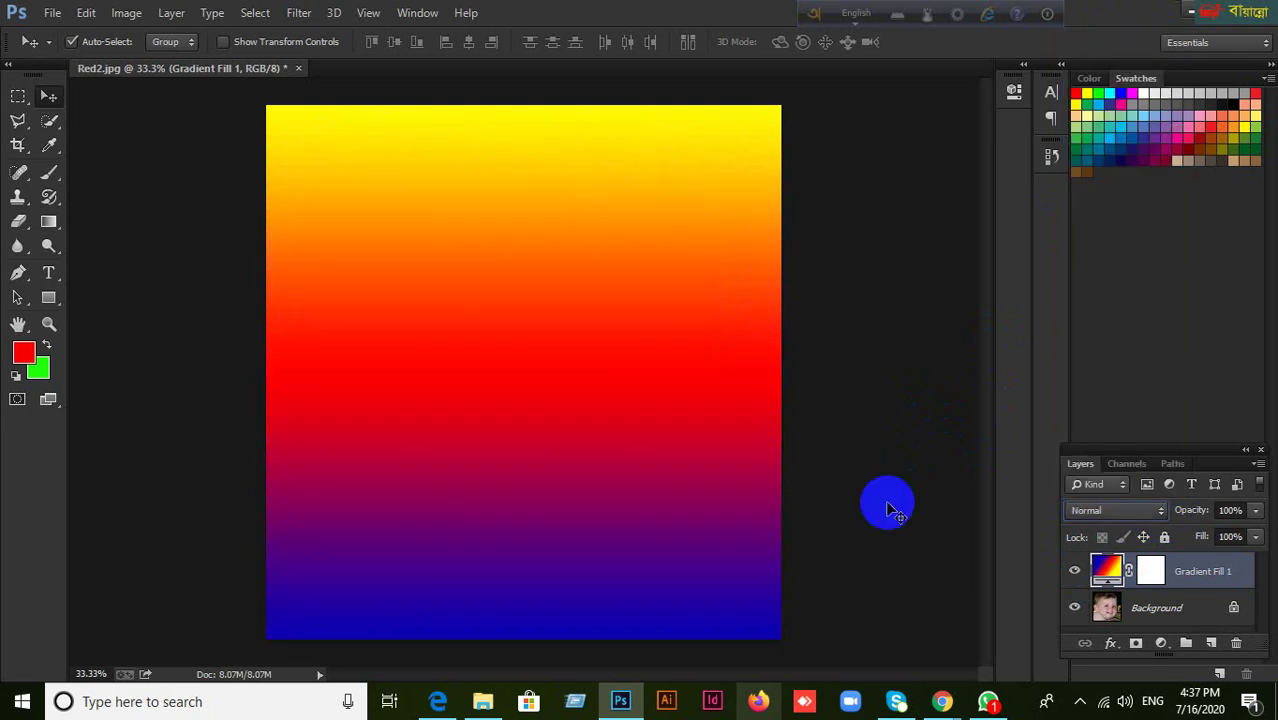
Step: Set the Gradient Fill 1 layer's opacity to 100% and select its layer mask
{"action": "left_click", "coordinate": [1256, 511]}
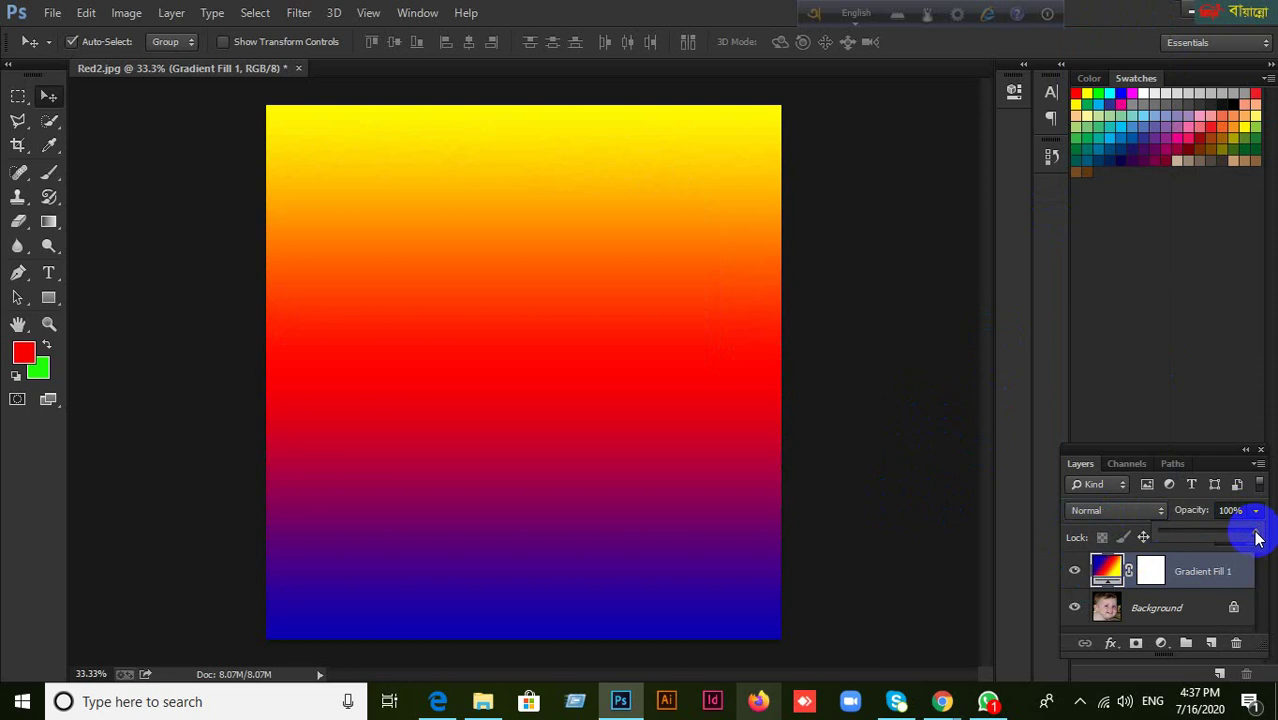
{"action": "mouse_move", "coordinate": [1257, 538]}
{"action": "left_mouse_down"}
{"action": "mouse_move", "coordinate": [1214, 537]}
{"action": "mouse_move", "coordinate": [1267, 540]}
{"action": "left_mouse_up"}
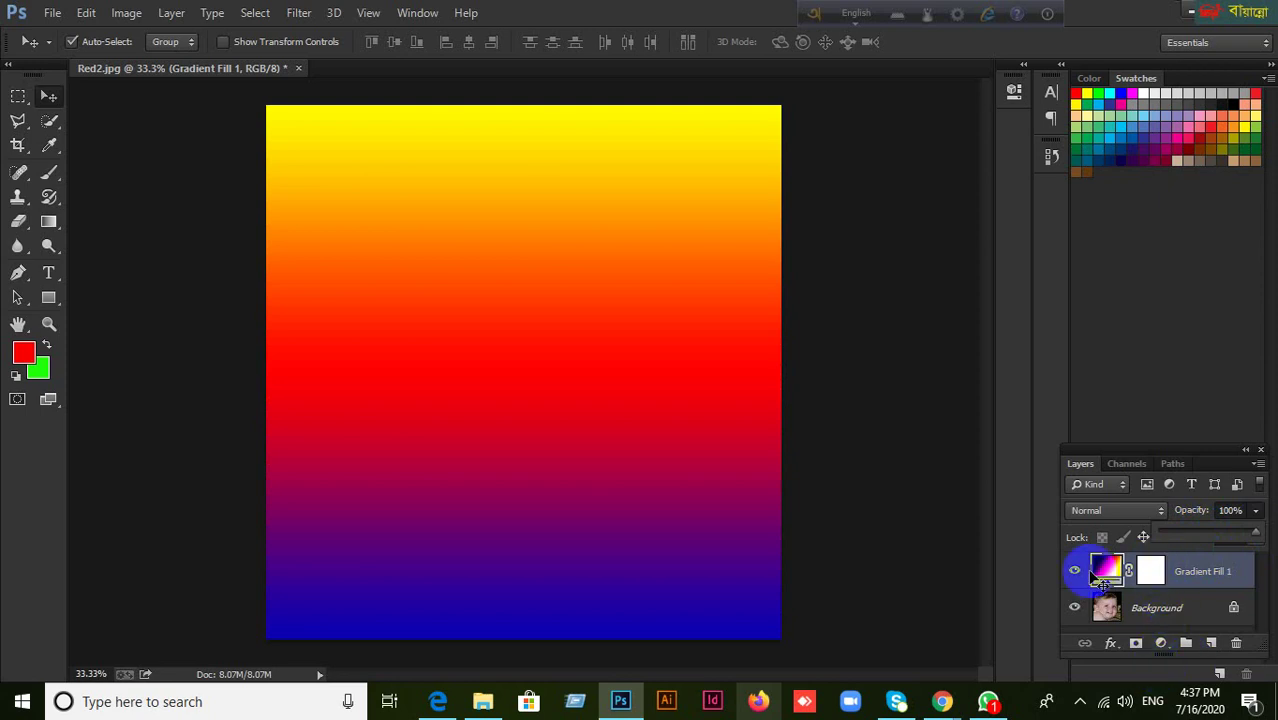
{"action": "right_click", "coordinate": [1153, 572]}
{"action": "left_click", "coordinate": [1153, 572]}
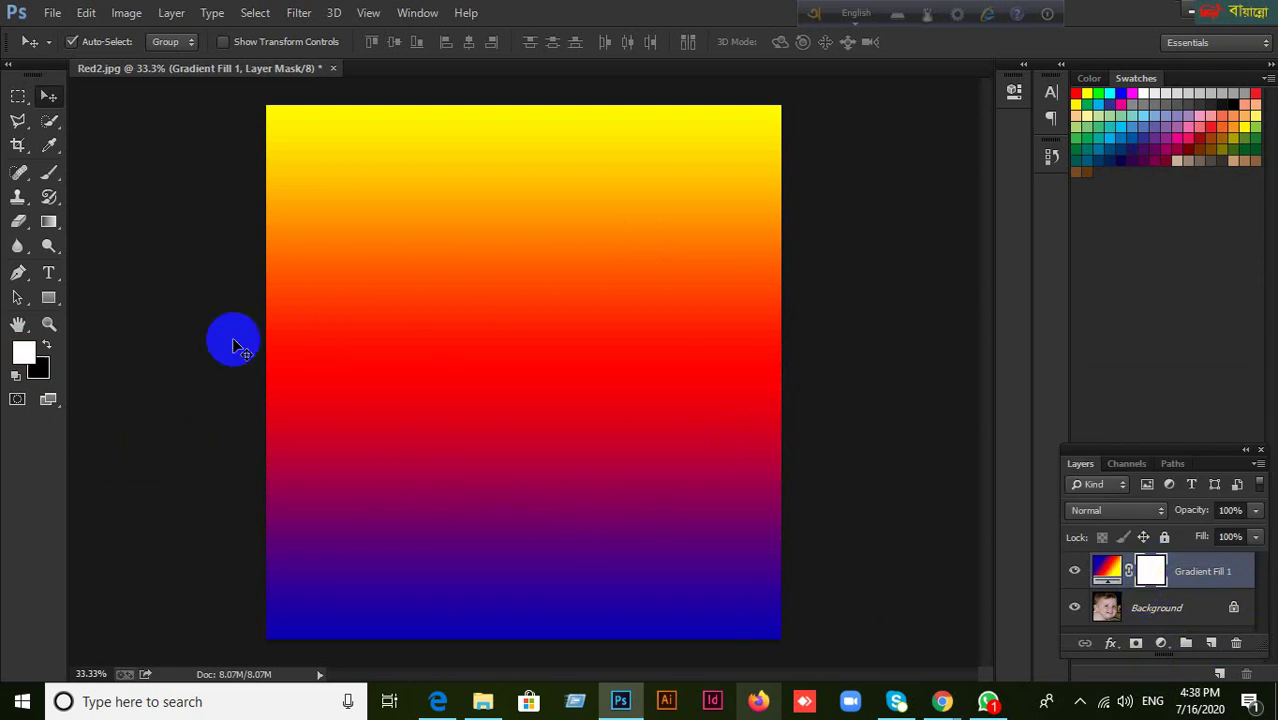
{"action": "left_click", "coordinate": [1149, 571]}
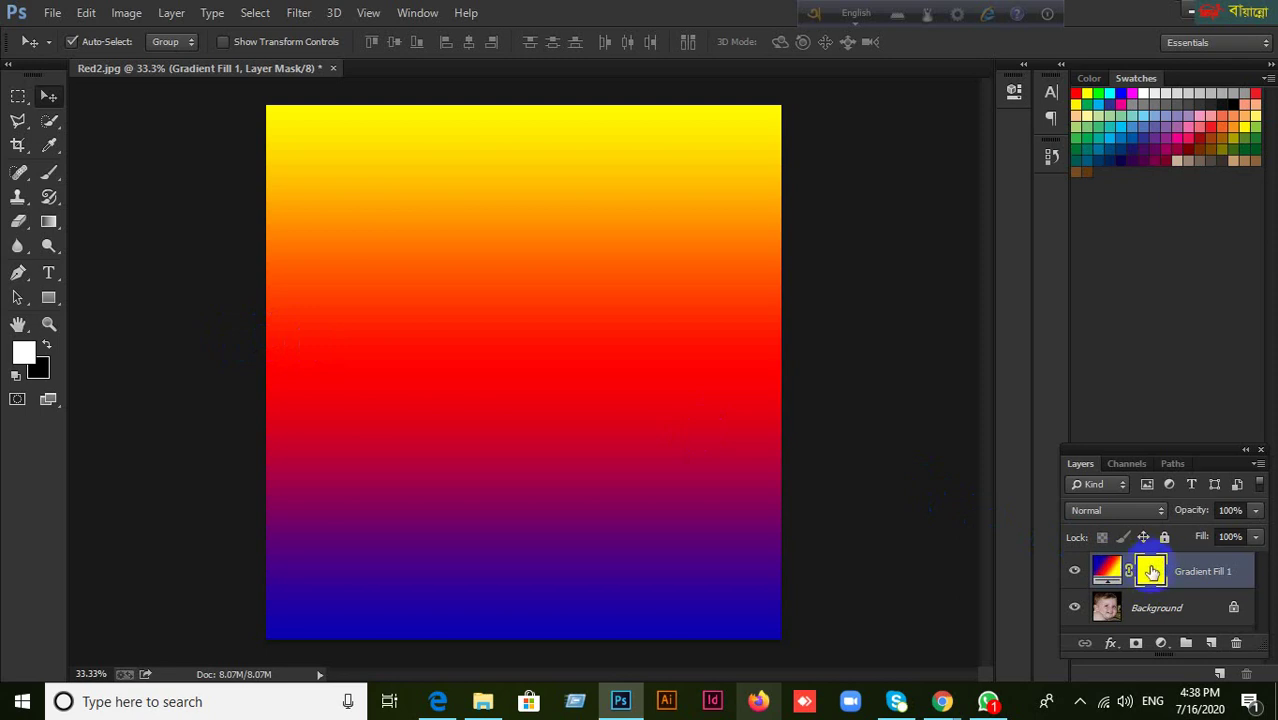
Step: Reopen the gradient layer's fill settings, preview the violet, green, orange and blue, yellow, blue presets, and discard the changes
{"action": "left_click", "coordinate": [1105, 572]}
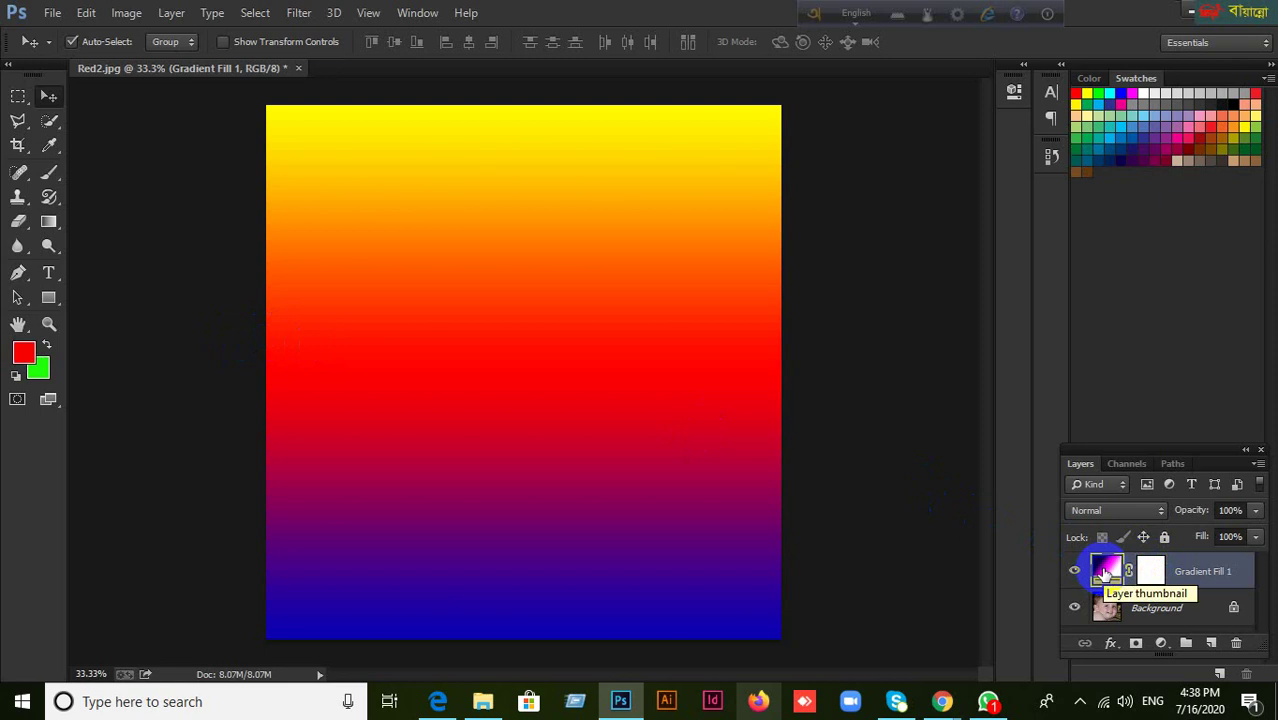
{"action": "double_click", "coordinate": [1102, 571]}
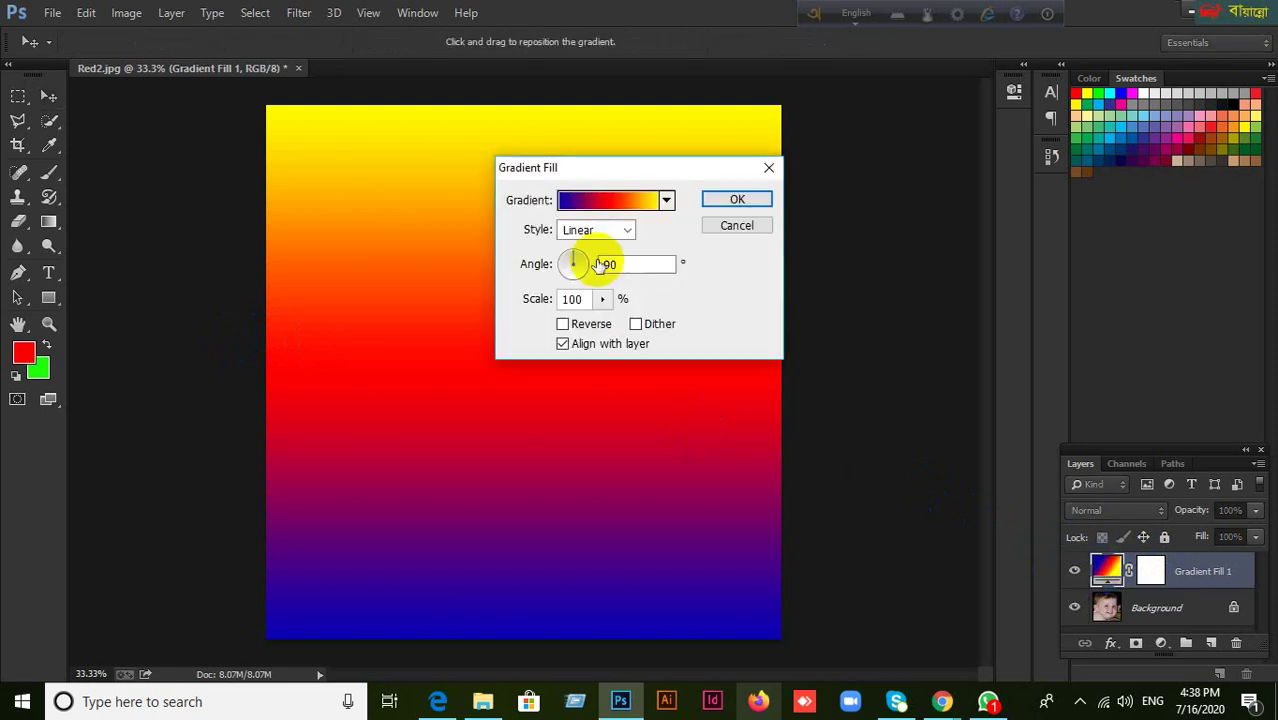
{"action": "left_click", "coordinate": [667, 201]}
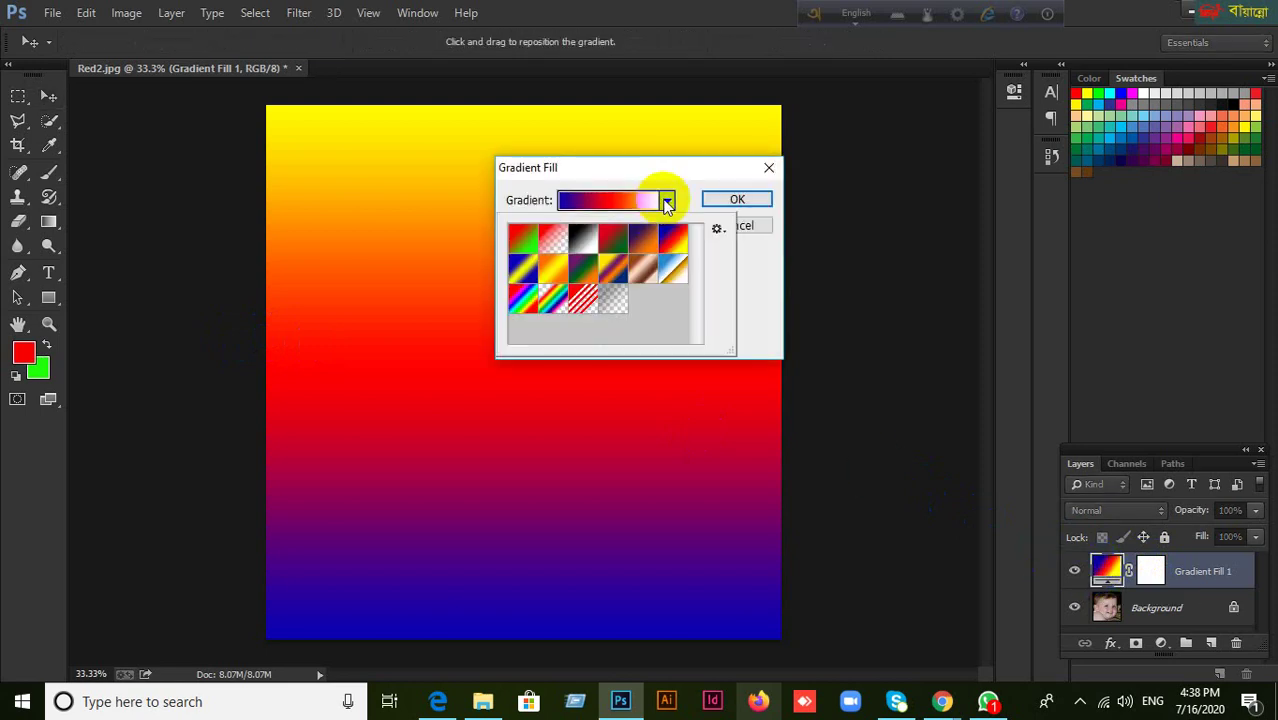
{"action": "left_click", "coordinate": [587, 274]}
{"action": "left_click", "coordinate": [585, 272]}
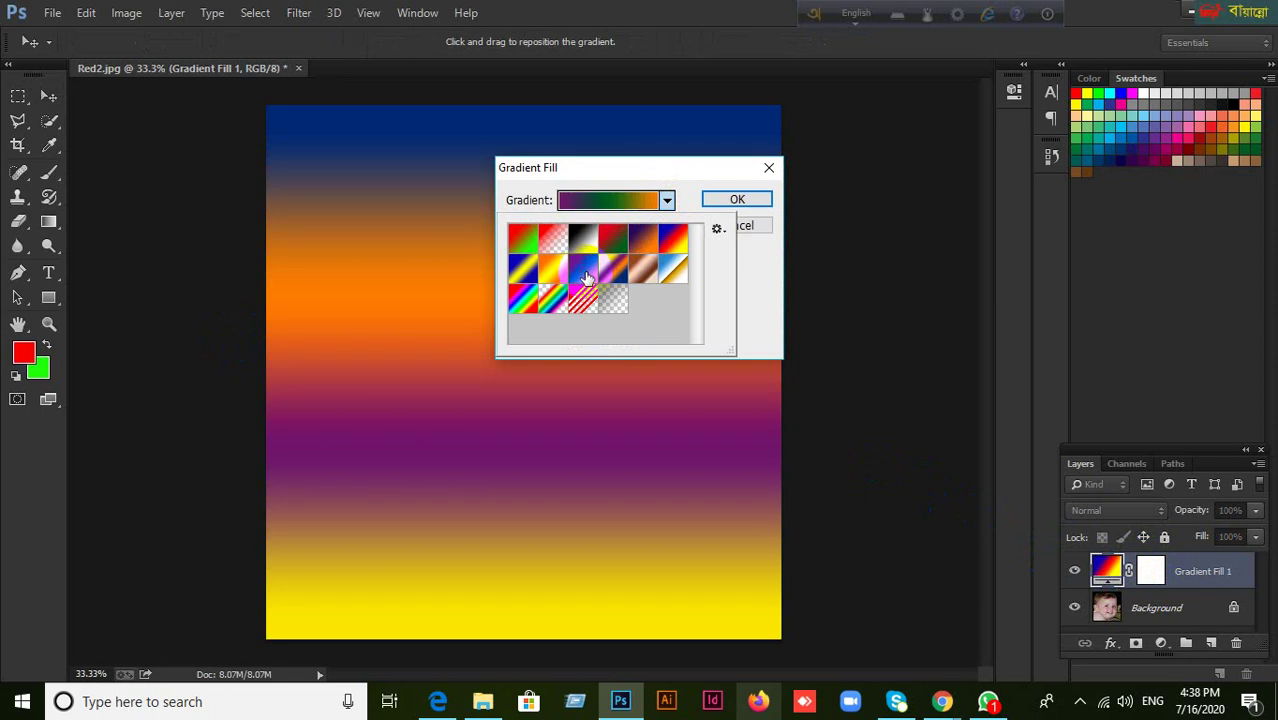
{"action": "left_click", "coordinate": [555, 272]}
{"action": "left_click", "coordinate": [520, 270]}
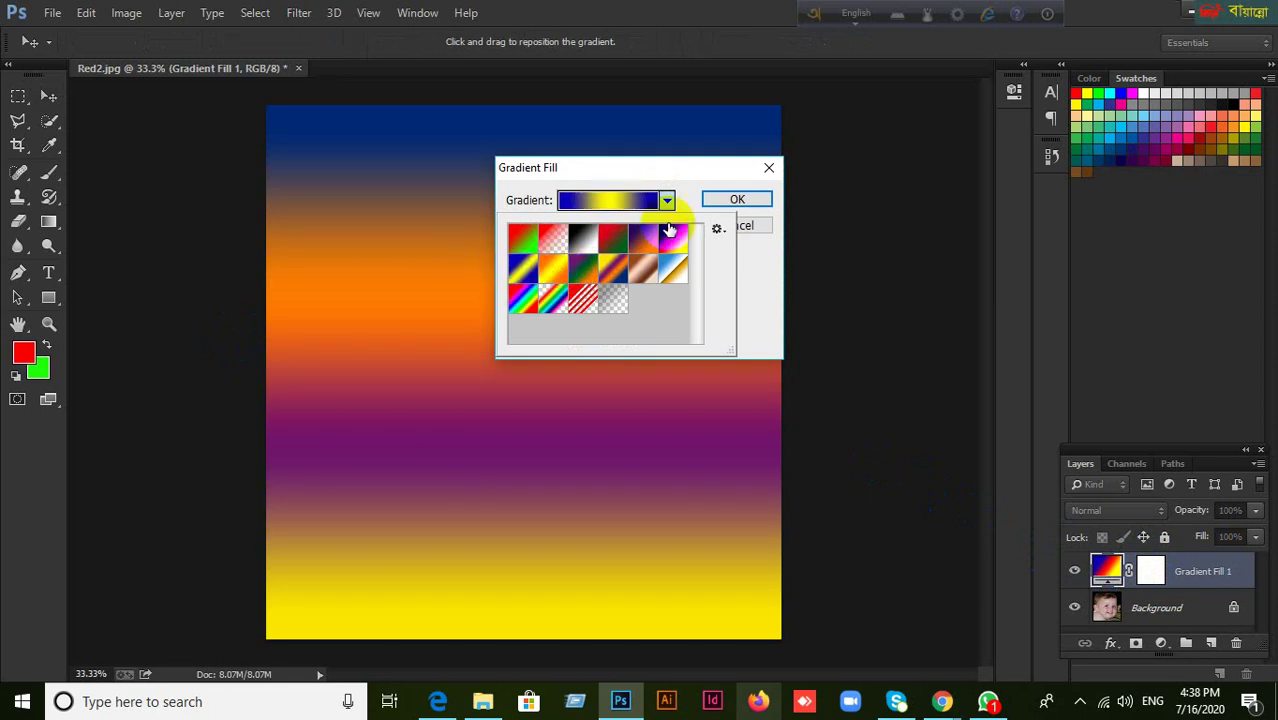
{"action": "left_click", "coordinate": [749, 228]}
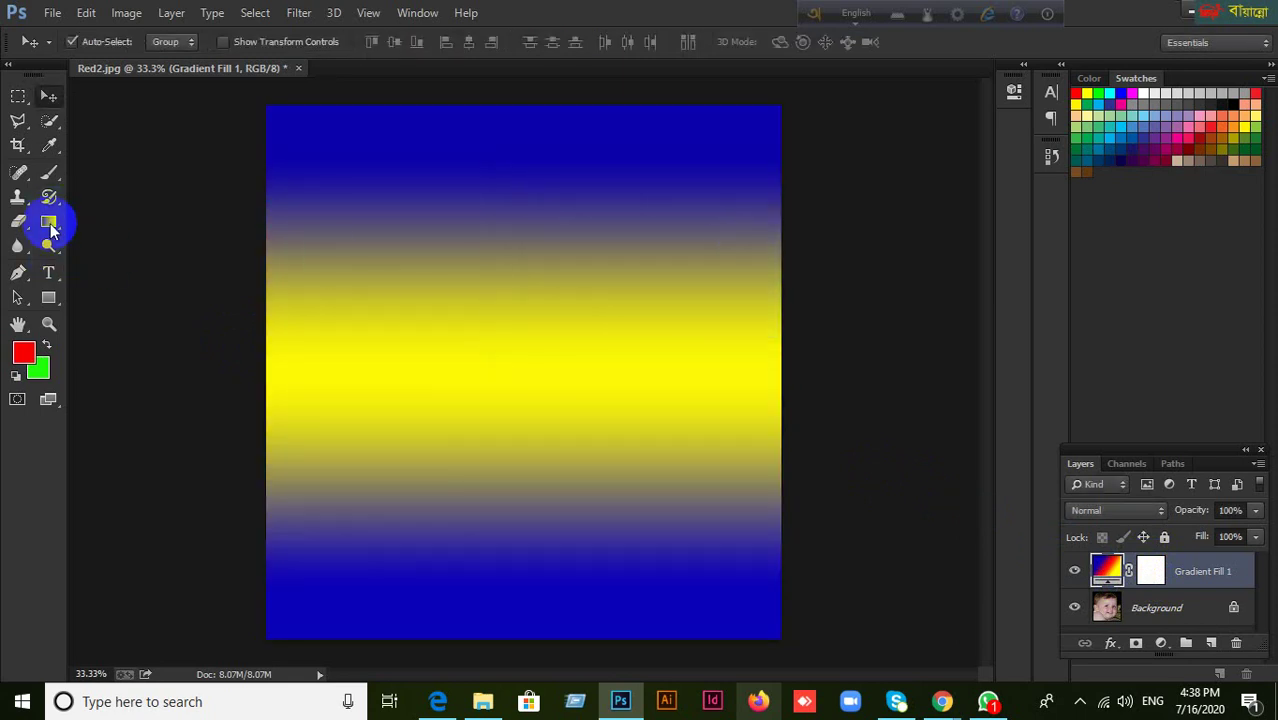
{"action": "left_click", "coordinate": [709, 443]}
{"action": "left_click", "coordinate": [1150, 570]}
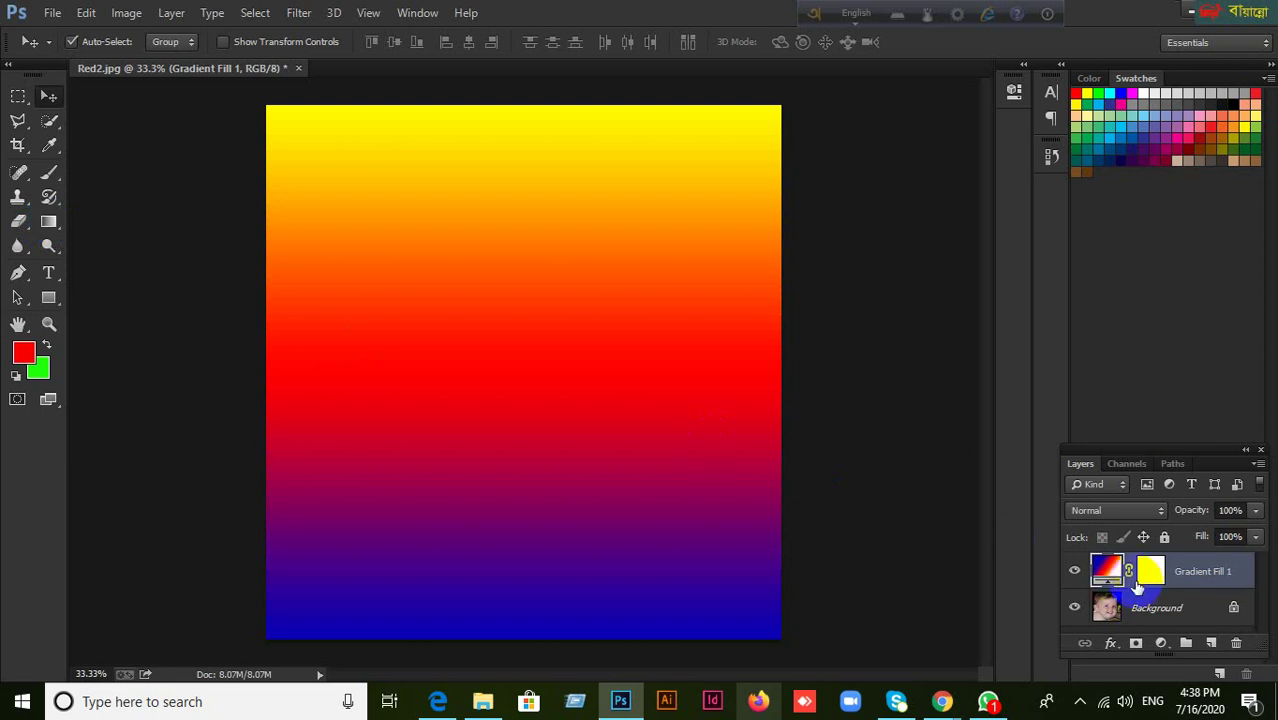
{"action": "left_click", "coordinate": [1163, 643]}
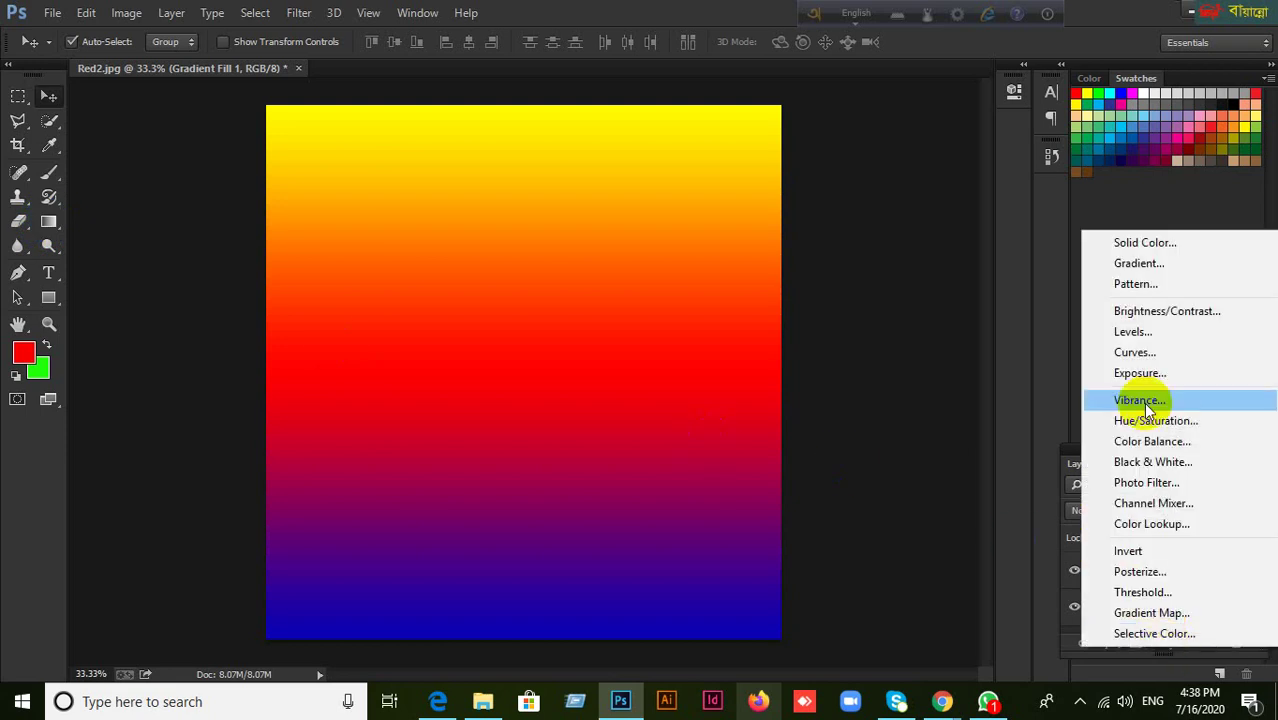
{"action": "left_click", "coordinate": [903, 374]}
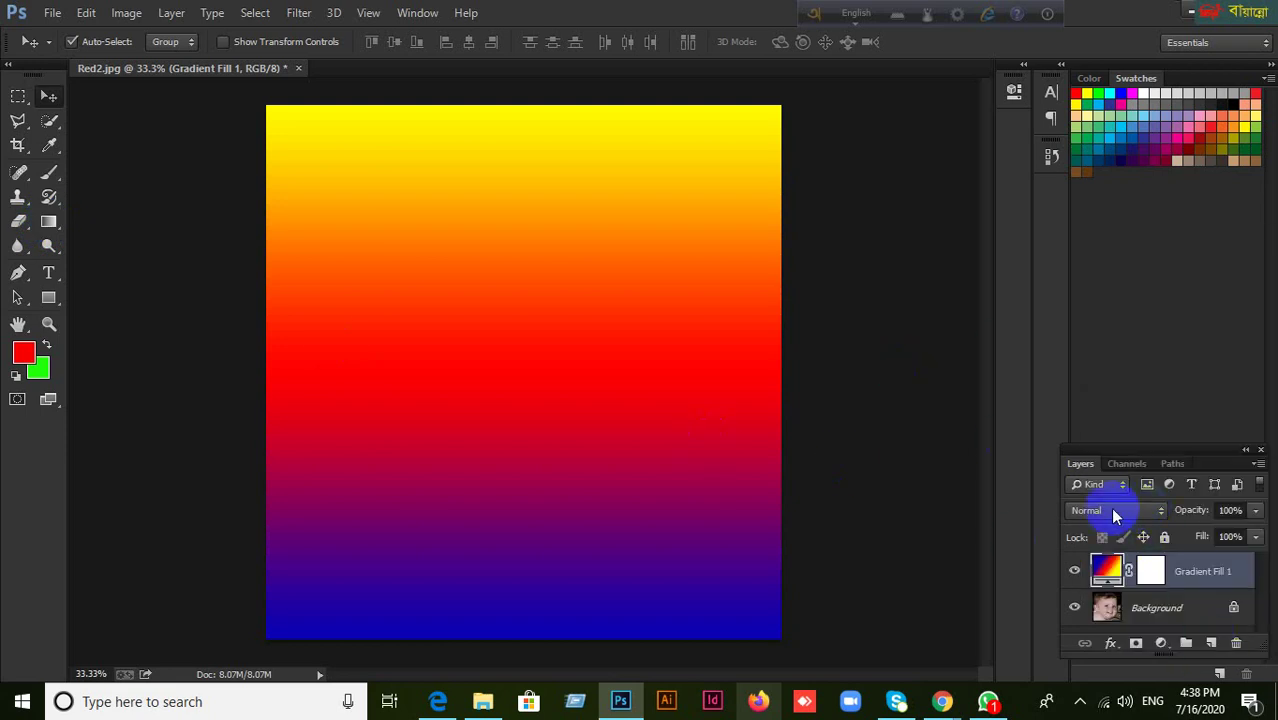
{"action": "left_click", "coordinate": [1256, 510]}
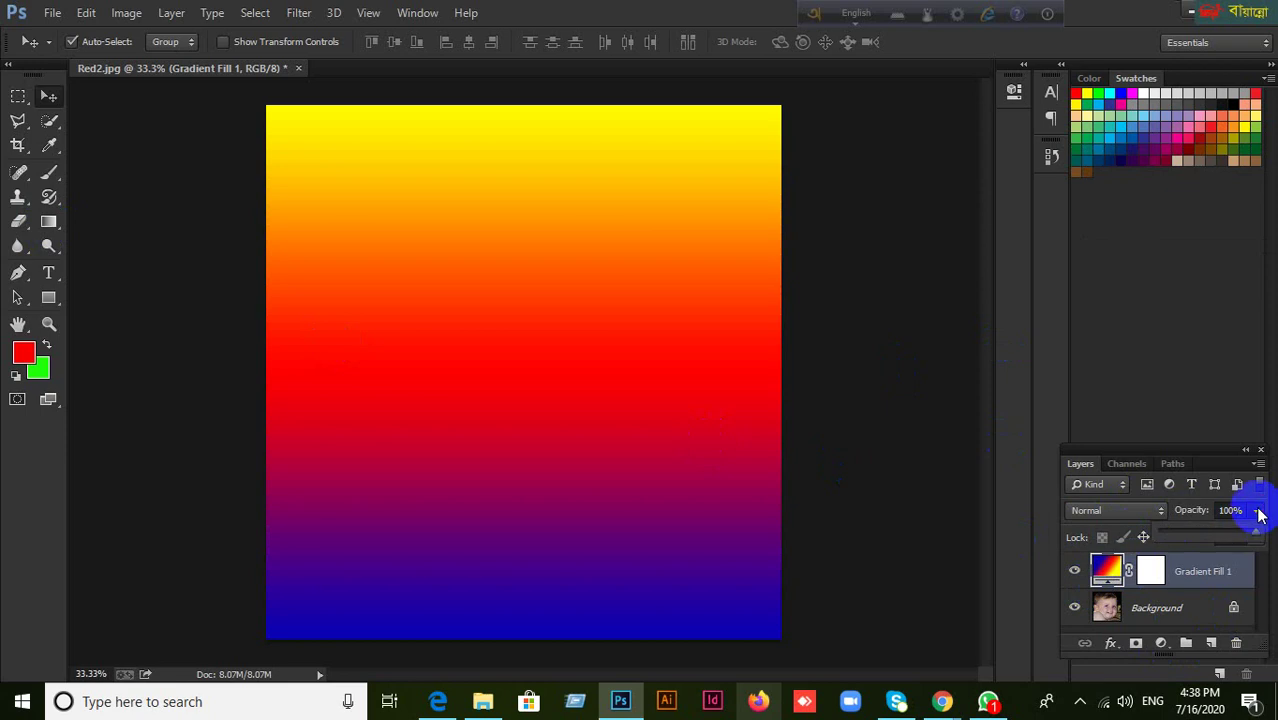
{"action": "mouse_move", "coordinate": [1257, 538]}
{"action": "left_mouse_down"}
{"action": "mouse_move", "coordinate": [1198, 540]}
{"action": "mouse_move", "coordinate": [1270, 525]}
{"action": "left_mouse_up"}
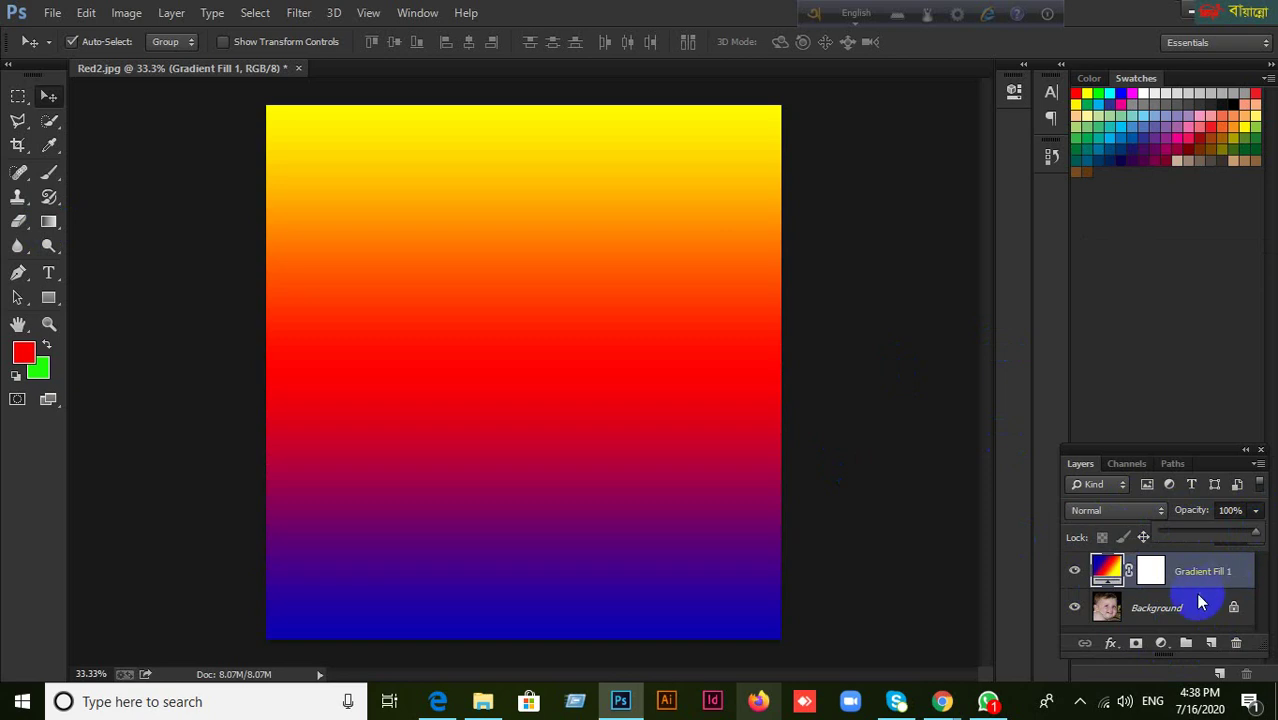
Step: Paint black on the Gradient Fill 1 layer mask with a 200 px brush to reveal the child's hair and forehead
{"action": "left_click", "coordinate": [1158, 580]}
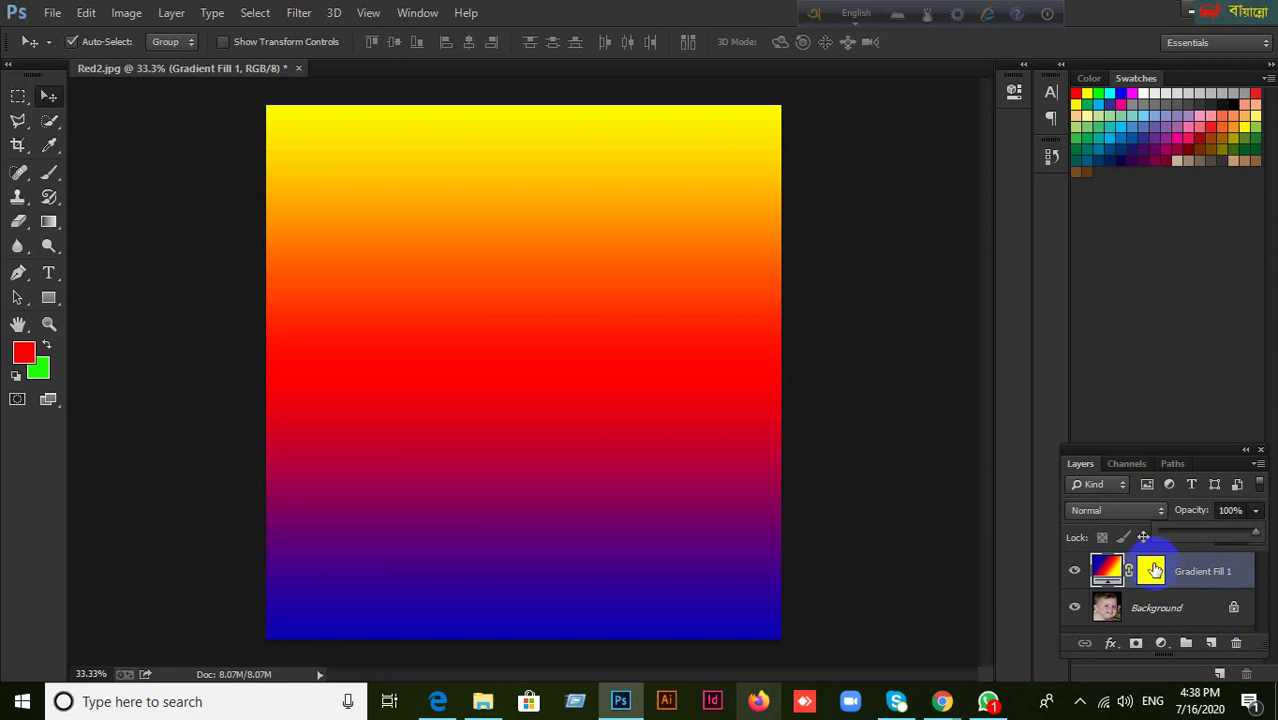
{"action": "left_click", "coordinate": [1155, 570]}
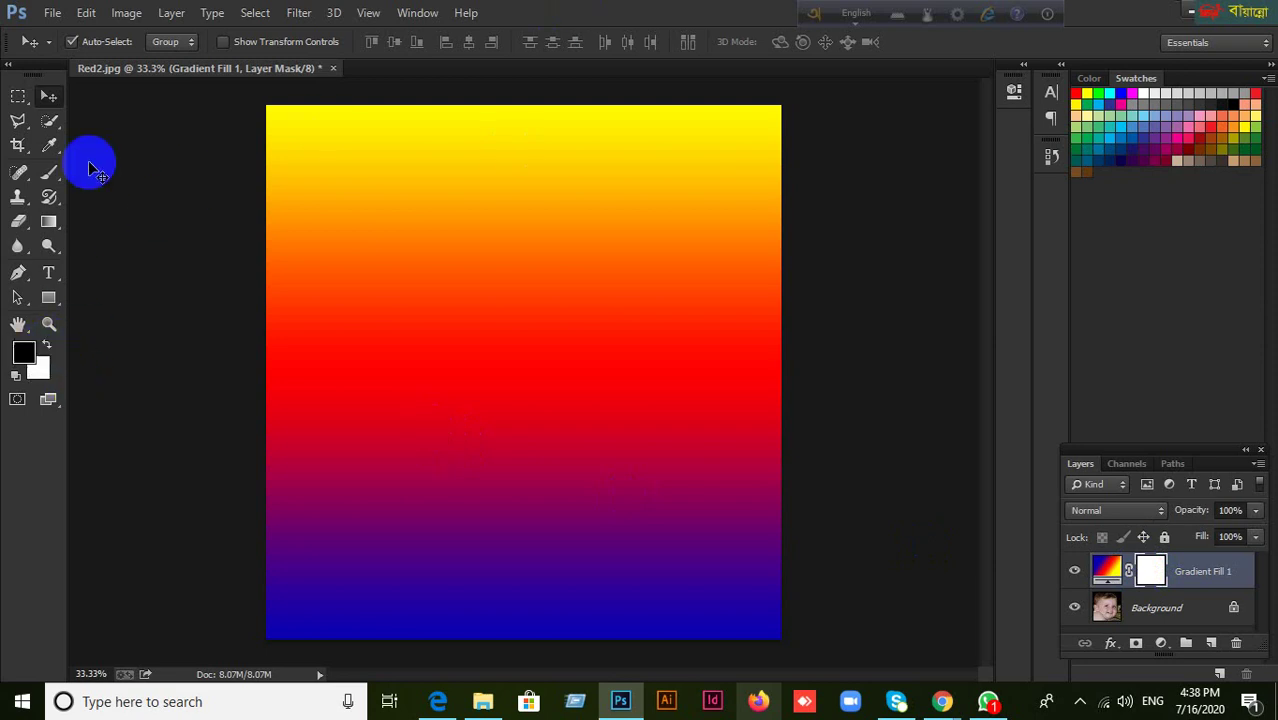
{"action": "left_click", "coordinate": [49, 175]}
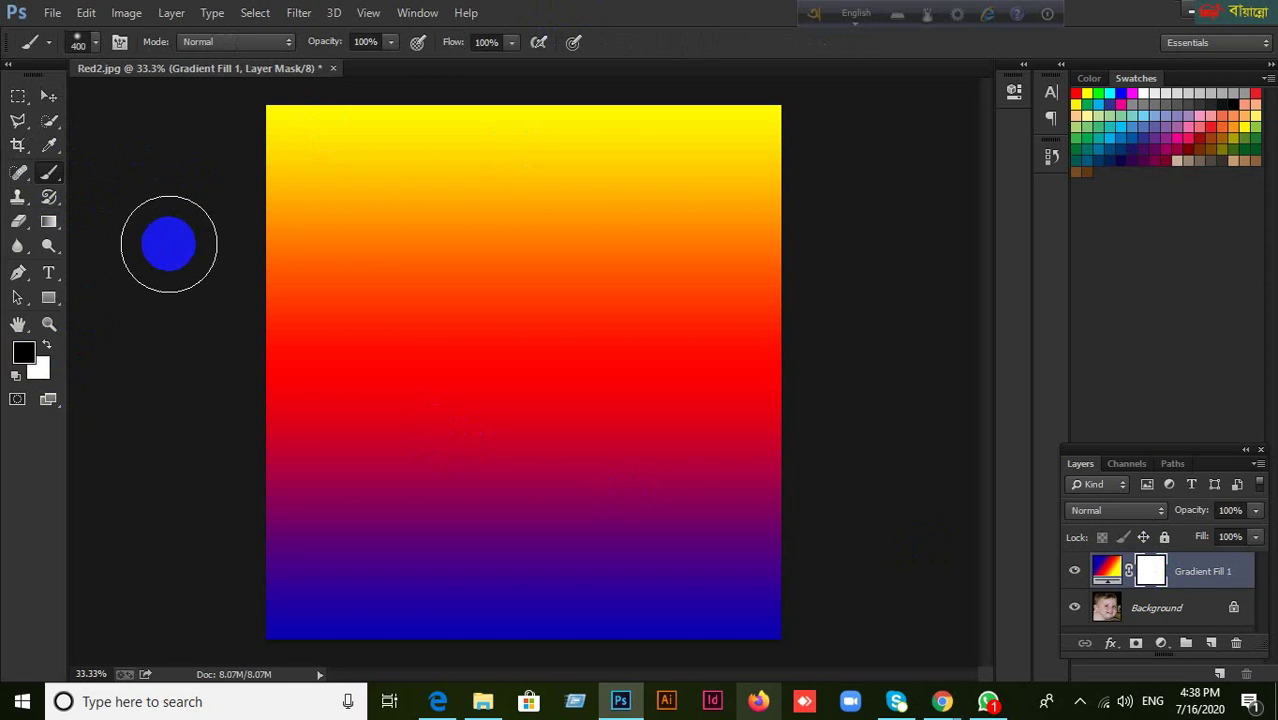
{"action": "key", "text": "bracketleft"}
{"action": "key", "text": "bracketleft"}
{"action": "mouse_move", "coordinate": [272, 150]}
{"action": "left_mouse_down"}
{"action": "mouse_move", "coordinate": [285, 135]}
{"action": "mouse_move", "coordinate": [344, 244]}
{"action": "mouse_move", "coordinate": [424, 228]}
{"action": "left_mouse_up"}
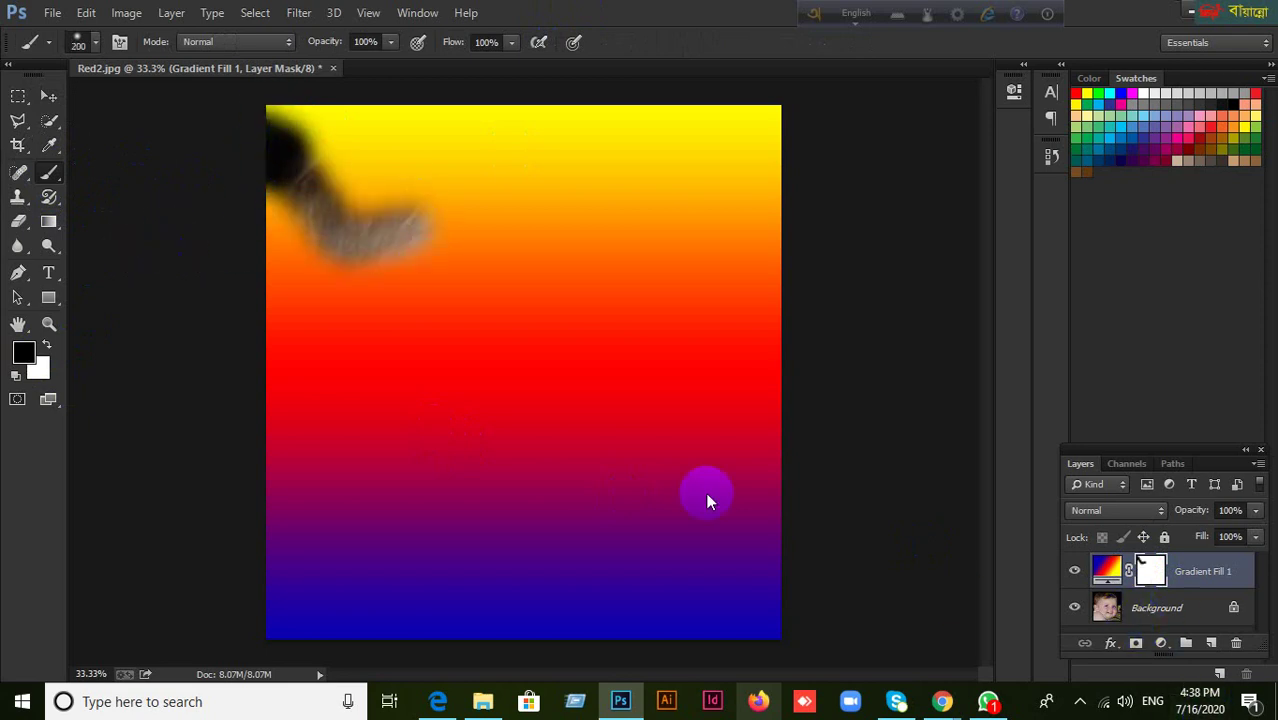
{"action": "mouse_move", "coordinate": [251, 148]}
{"action": "left_mouse_down"}
{"action": "mouse_move", "coordinate": [306, 127]}
{"action": "mouse_move", "coordinate": [376, 128]}
{"action": "mouse_move", "coordinate": [343, 150]}
{"action": "mouse_move", "coordinate": [379, 185]}
{"action": "mouse_move", "coordinate": [402, 180]}
{"action": "mouse_move", "coordinate": [443, 114]}
{"action": "mouse_move", "coordinate": [389, 173]}
{"action": "mouse_move", "coordinate": [587, 252]}
{"action": "mouse_move", "coordinate": [541, 187]}
{"action": "mouse_move", "coordinate": [490, 225]}
{"action": "left_mouse_up"}
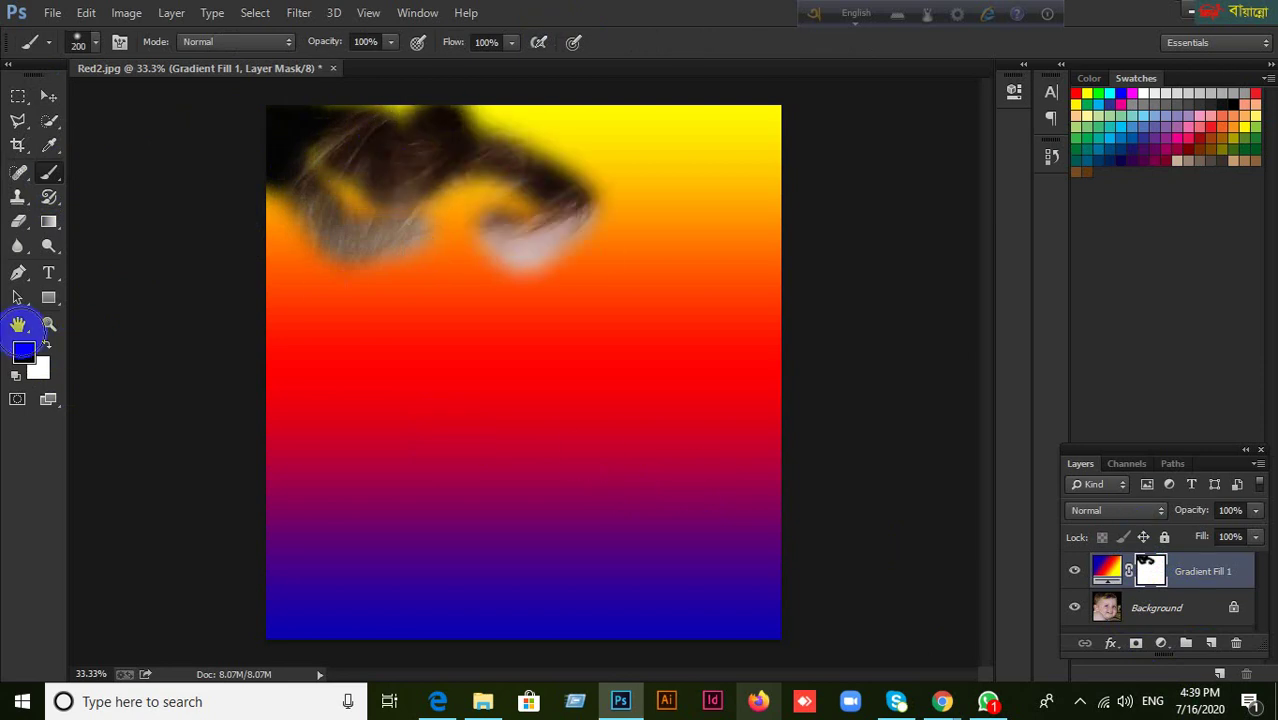
Step: Brush more black onto the mask in the photo's upper-left area to reveal more of the hair, after checking the colour swap
{"action": "left_click", "coordinate": [48, 368]}
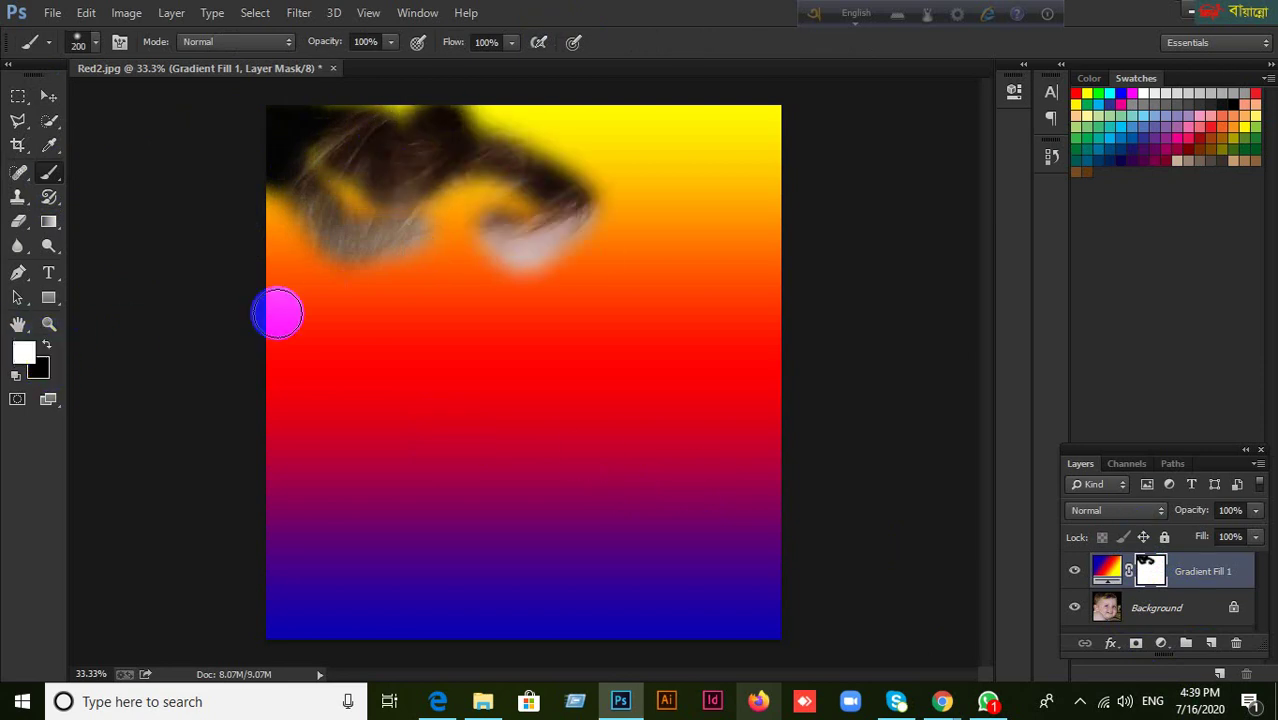
{"action": "left_click", "coordinate": [46, 348]}
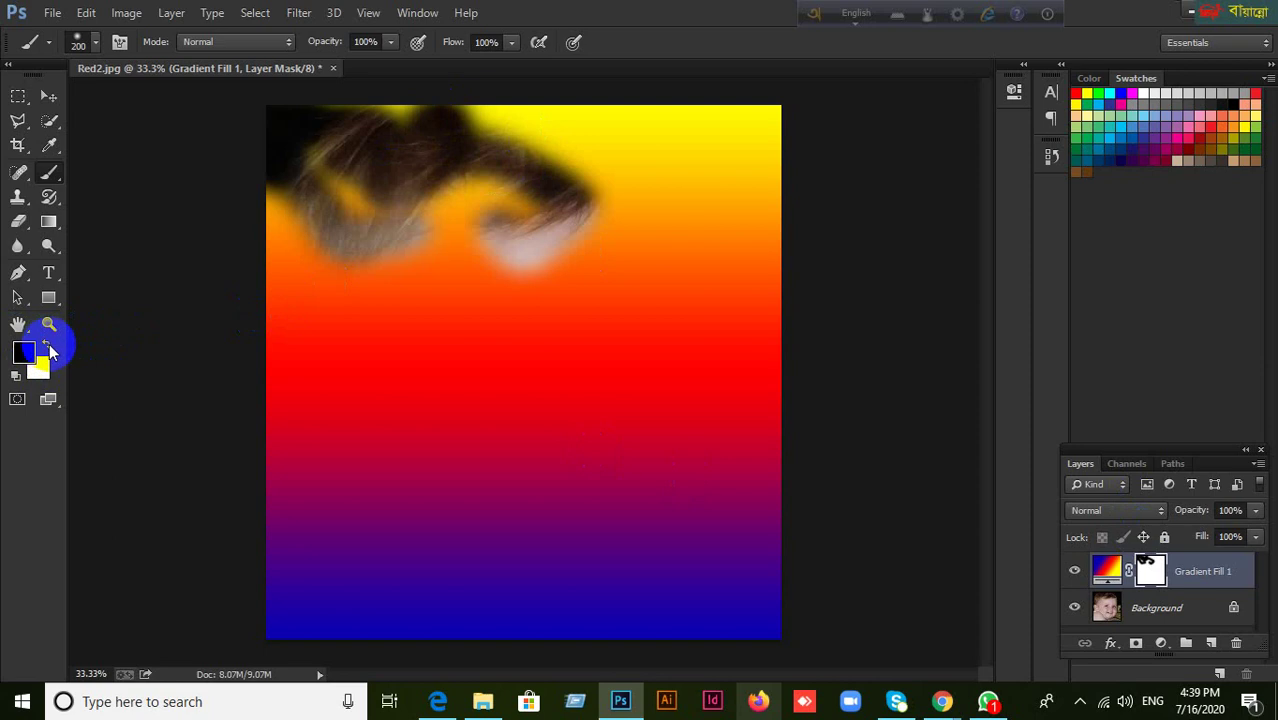
{"action": "key", "text": "d"}
{"action": "mouse_move", "coordinate": [262, 168]}
{"action": "left_mouse_down"}
{"action": "mouse_move", "coordinate": [328, 189]}
{"action": "mouse_move", "coordinate": [409, 260]}
{"action": "mouse_move", "coordinate": [309, 114]}
{"action": "left_mouse_up"}
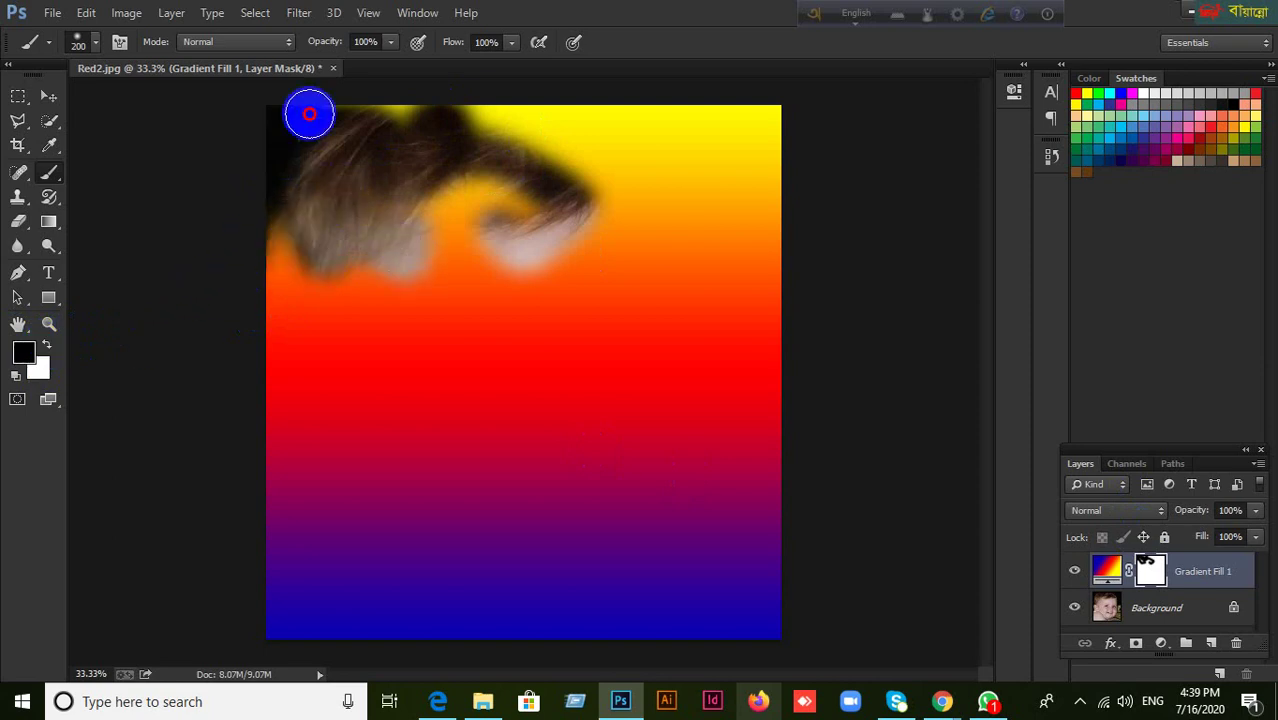
Step: Paint white over the Gradient Fill 1 layer mask with a 600 px brush to cover the photo with the gradient again
{"action": "left_click", "coordinate": [46, 346]}
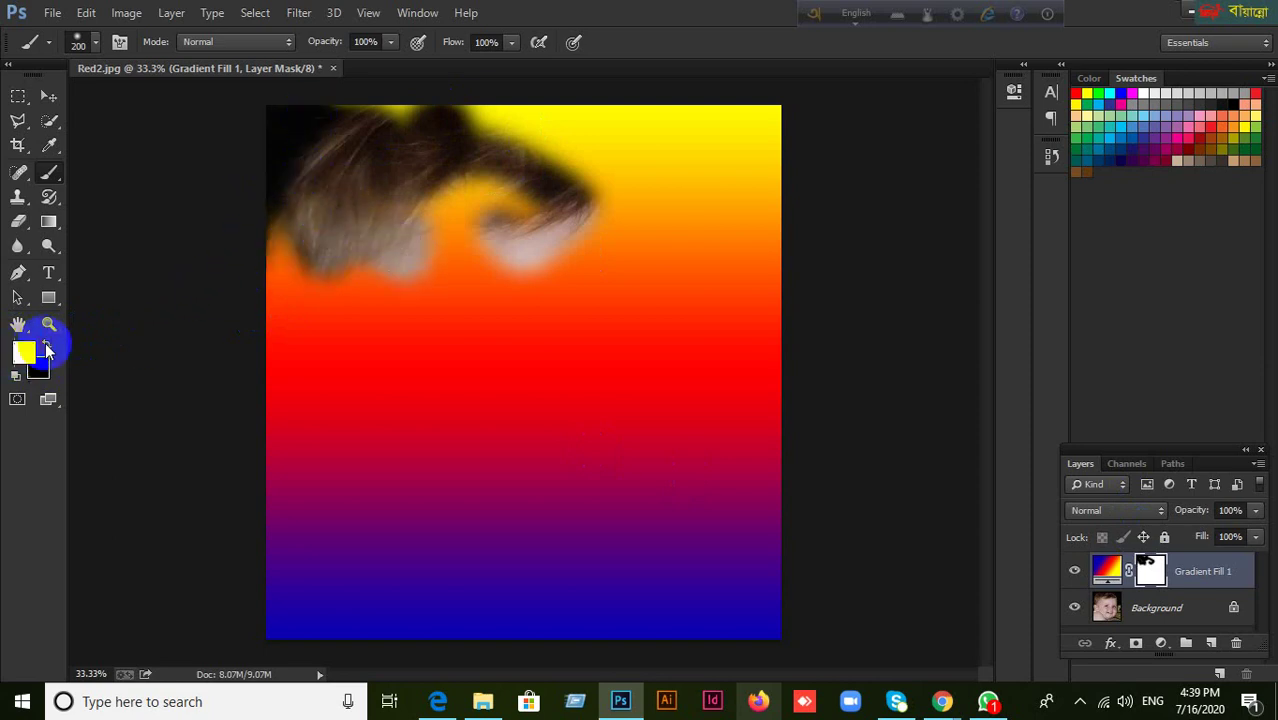
{"action": "left_click", "coordinate": [283, 321]}
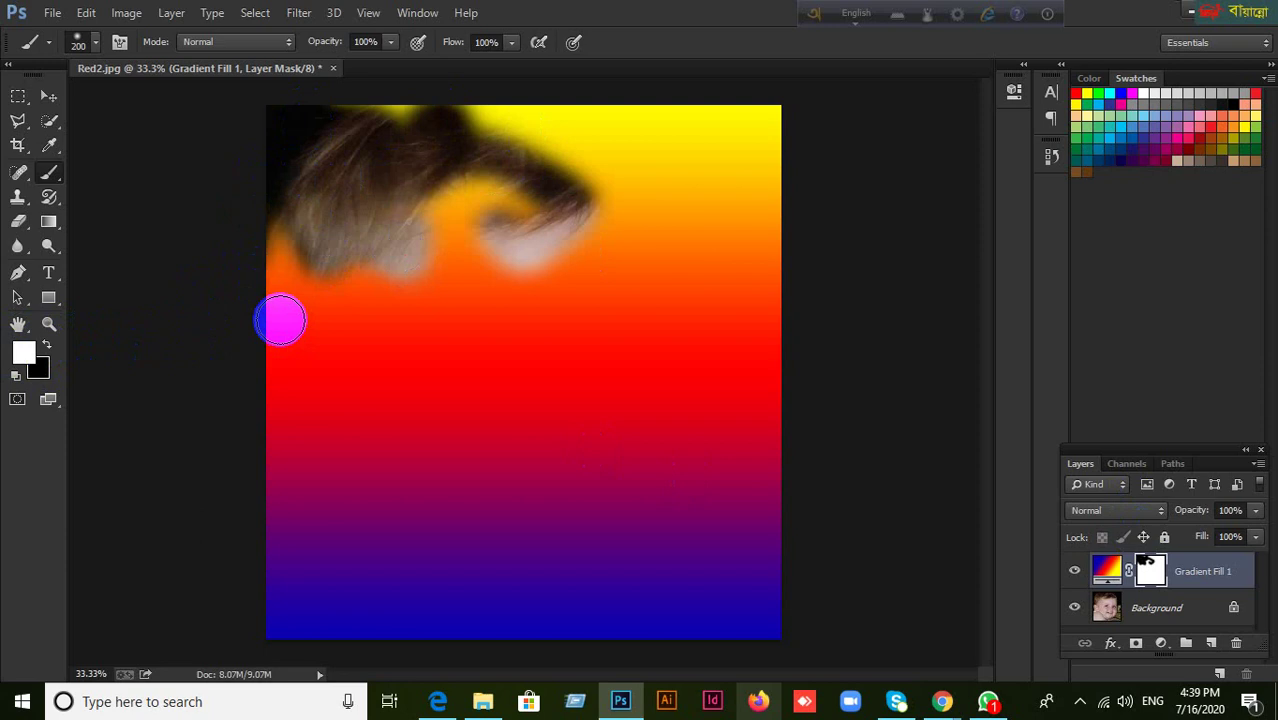
{"action": "key", "text": "bracketright"}
{"action": "key", "text": "bracketright"}
{"action": "key", "text": "bracketright"}
{"action": "key", "text": "bracketright"}
{"action": "key", "text": "bracketright"}
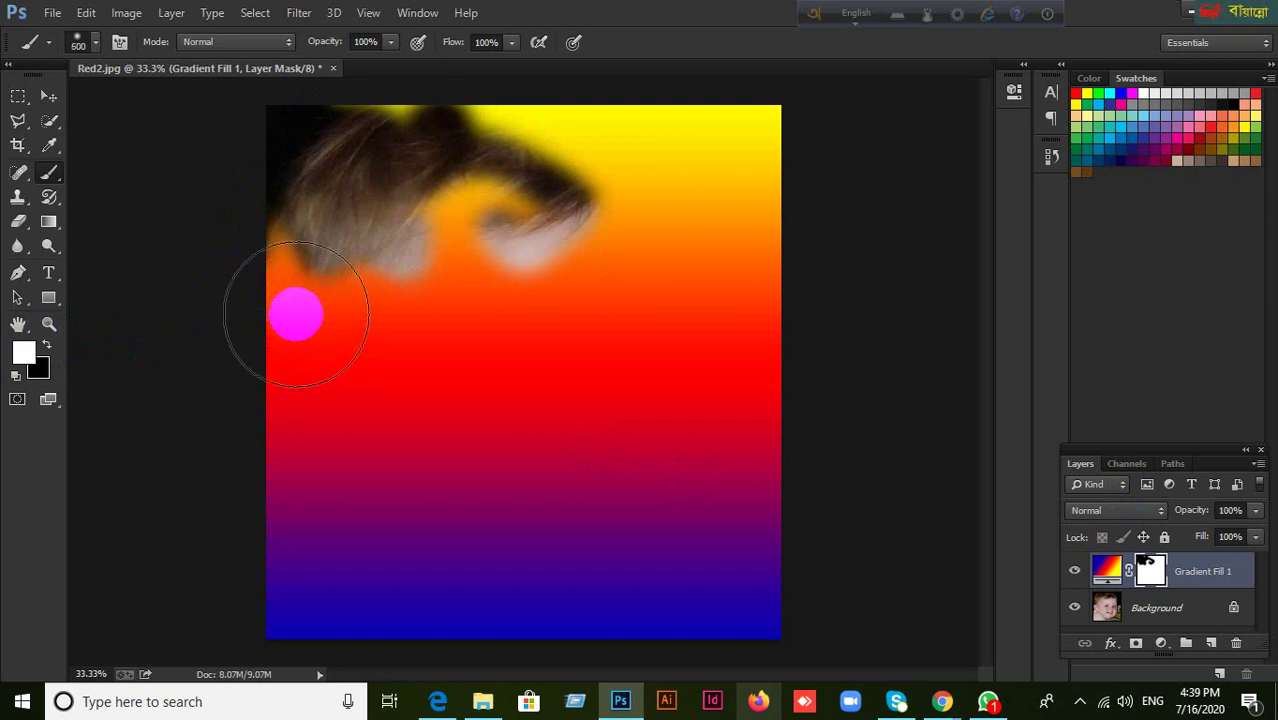
{"action": "mouse_move", "coordinate": [300, 241]}
{"action": "left_mouse_down"}
{"action": "mouse_move", "coordinate": [299, 134]}
{"action": "mouse_move", "coordinate": [317, 224]}
{"action": "mouse_move", "coordinate": [333, 138]}
{"action": "mouse_move", "coordinate": [443, 159]}
{"action": "mouse_move", "coordinate": [515, 210]}
{"action": "mouse_move", "coordinate": [559, 176]}
{"action": "mouse_move", "coordinate": [492, 159]}
{"action": "mouse_move", "coordinate": [414, 278]}
{"action": "mouse_move", "coordinate": [368, 236]}
{"action": "mouse_move", "coordinate": [493, 256]}
{"action": "mouse_move", "coordinate": [588, 178]}
{"action": "mouse_move", "coordinate": [506, 310]}
{"action": "mouse_move", "coordinate": [603, 222]}
{"action": "mouse_move", "coordinate": [304, 258]}
{"action": "mouse_move", "coordinate": [225, 147]}
{"action": "mouse_move", "coordinate": [639, 144]}
{"action": "mouse_move", "coordinate": [717, 167]}
{"action": "mouse_move", "coordinate": [600, 243]}
{"action": "mouse_move", "coordinate": [283, 135]}
{"action": "mouse_move", "coordinate": [237, 162]}
{"action": "mouse_move", "coordinate": [307, 424]}
{"action": "mouse_move", "coordinate": [514, 411]}
{"action": "mouse_move", "coordinate": [756, 423]}
{"action": "mouse_move", "coordinate": [783, 280]}
{"action": "mouse_move", "coordinate": [770, 106]}
{"action": "left_mouse_up"}
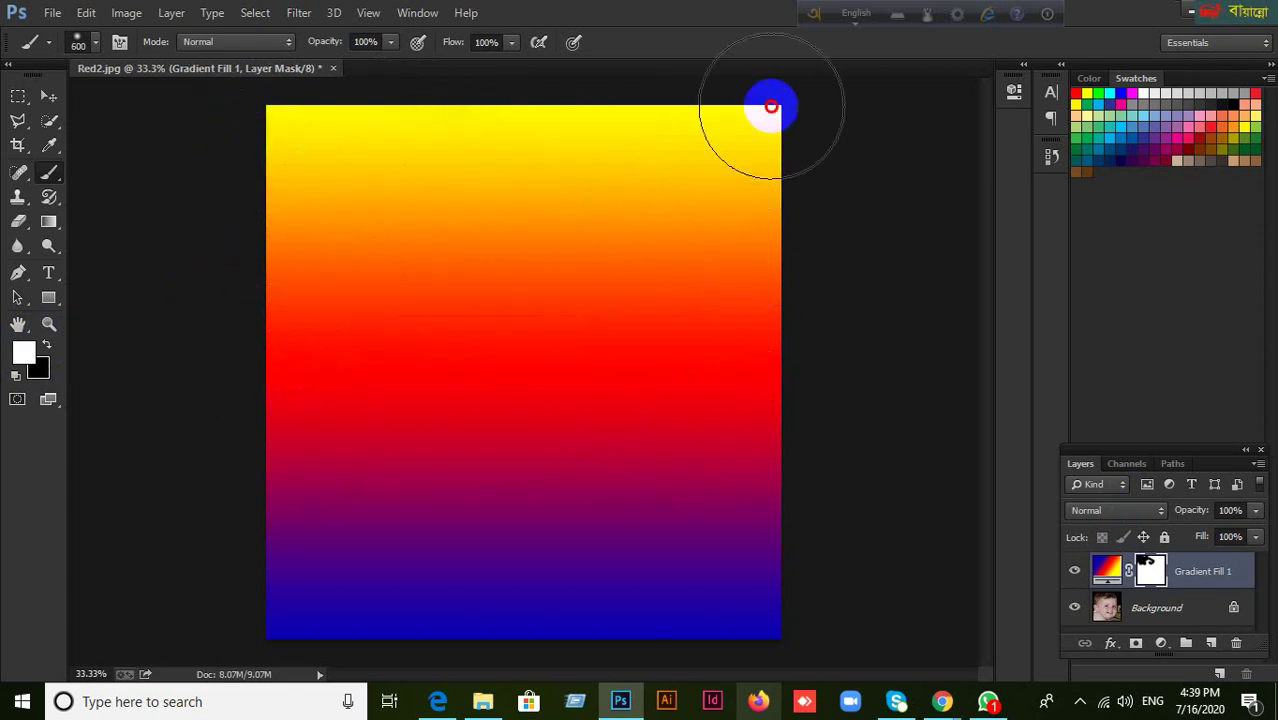
{"action": "mouse_move", "coordinate": [249, 158]}
{"action": "left_mouse_down"}
{"action": "mouse_move", "coordinate": [312, 435]}
{"action": "mouse_move", "coordinate": [485, 494]}
{"action": "left_mouse_up"}
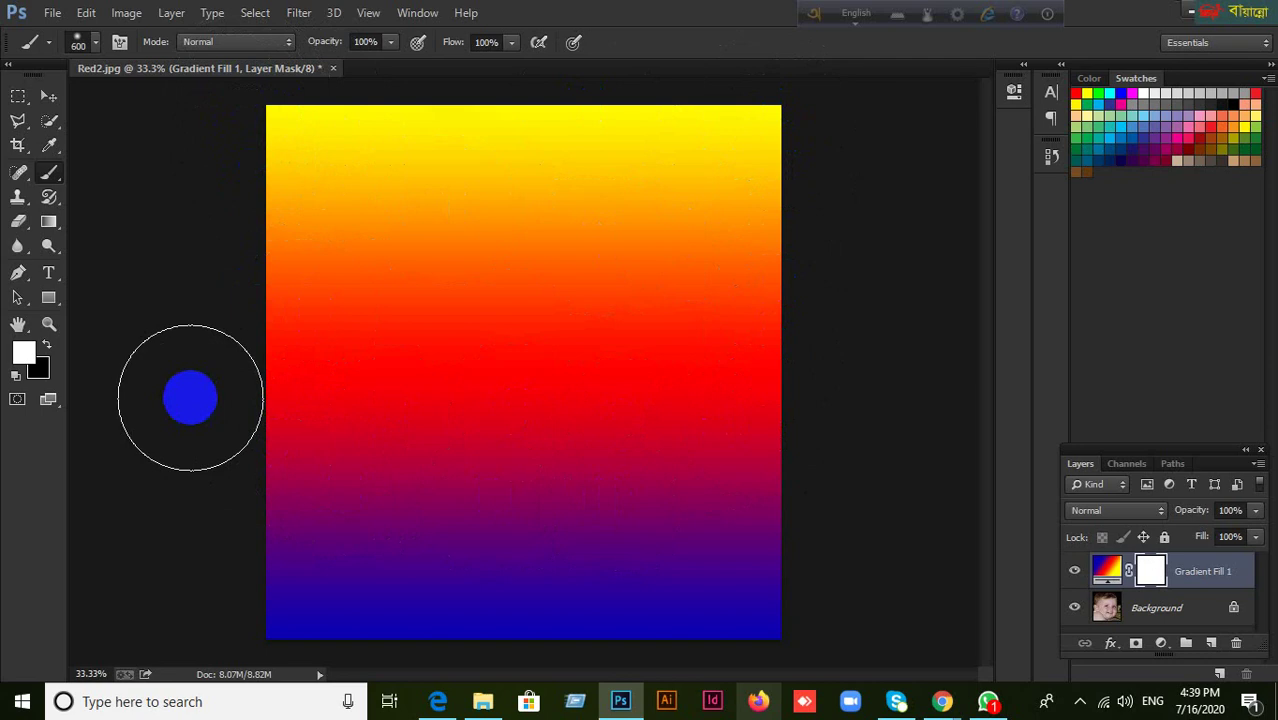
Step: Delete the Gradient Fill 1 layer's mask and the layer itself, leaving only the Background photo
{"action": "left_click", "coordinate": [48, 96]}
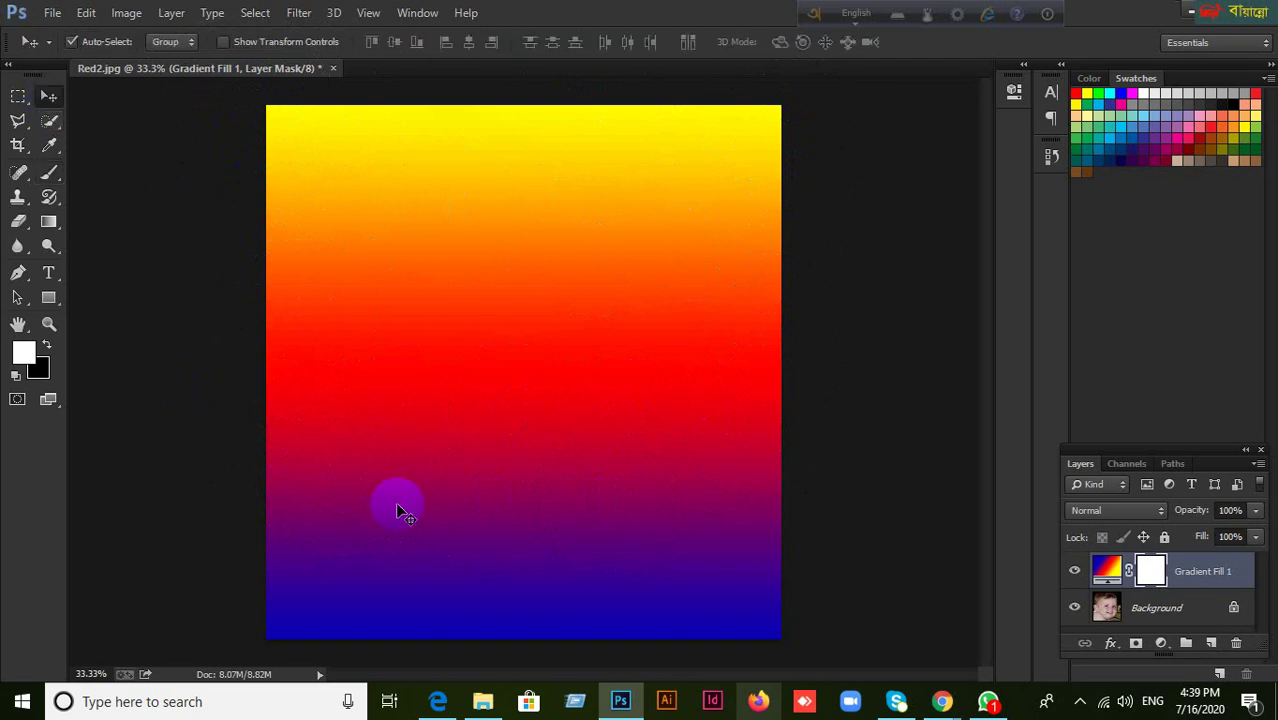
{"action": "left_click", "coordinate": [1235, 643]}
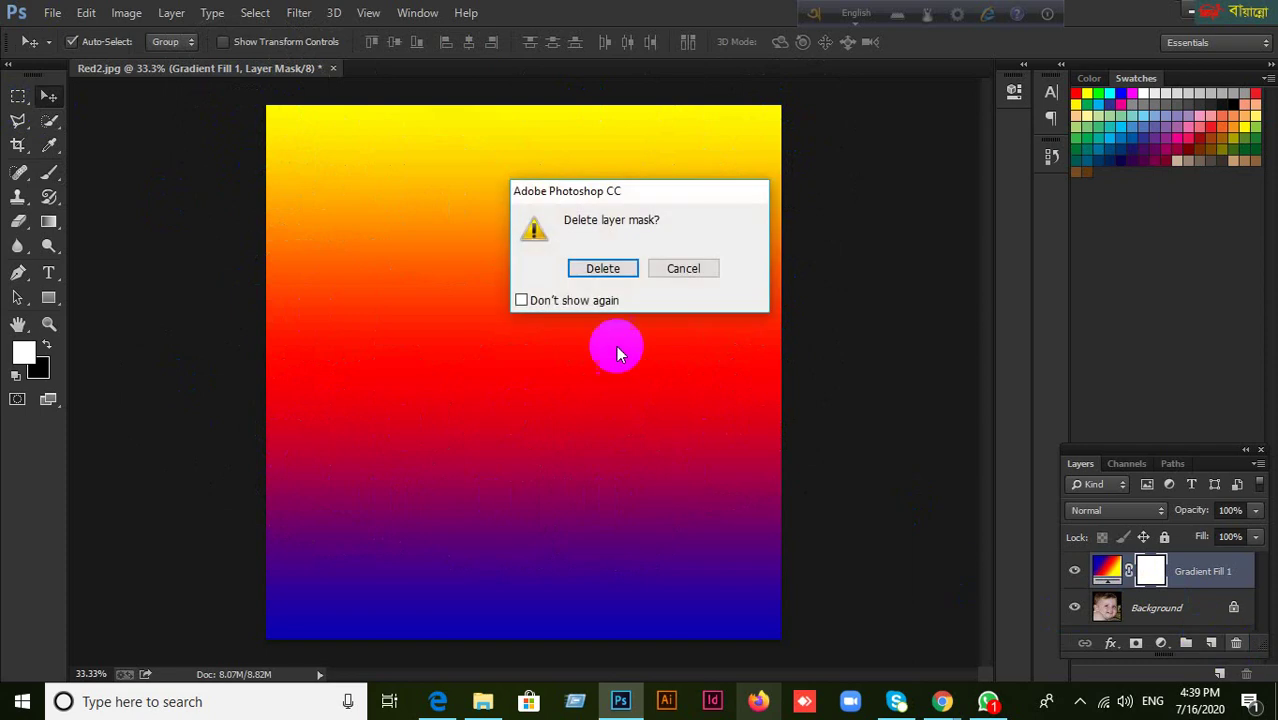
{"action": "left_click", "coordinate": [628, 268]}
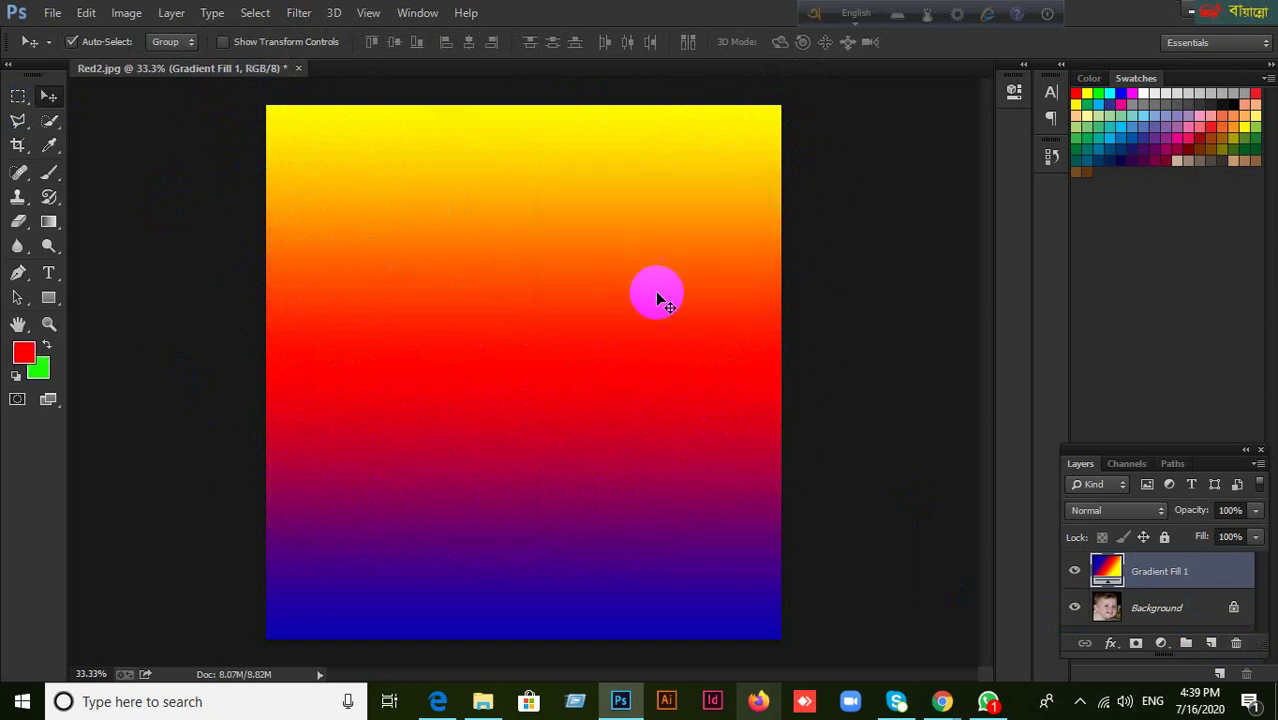
{"action": "left_click", "coordinate": [1237, 648]}
{"action": "left_click", "coordinate": [592, 265]}
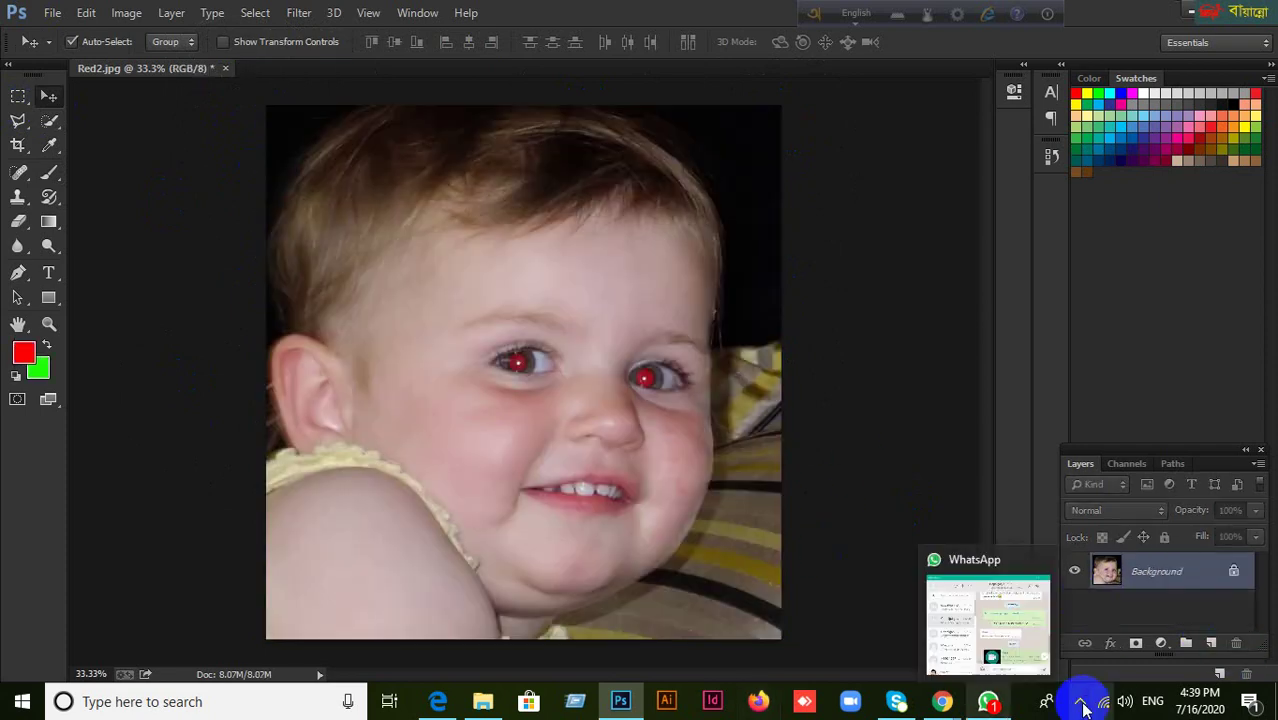
{"action": "left_click", "coordinate": [1161, 643]}
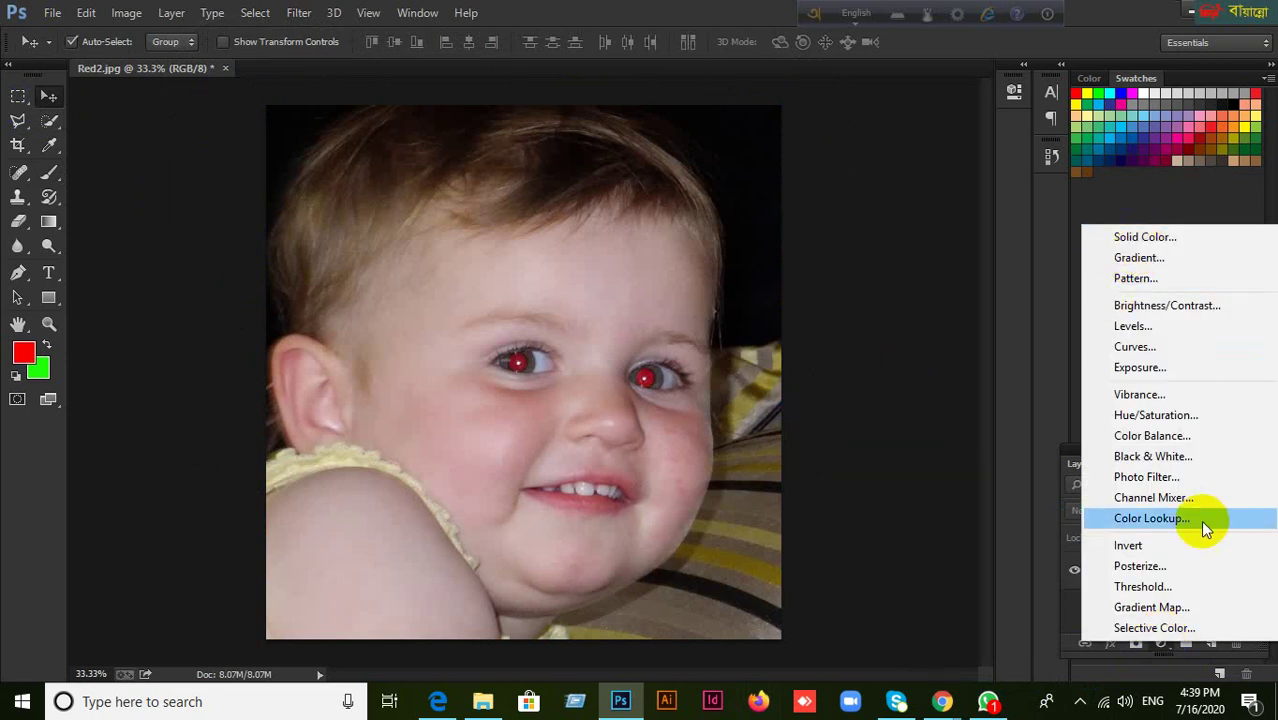
{"action": "left_click", "coordinate": [1133, 278]}
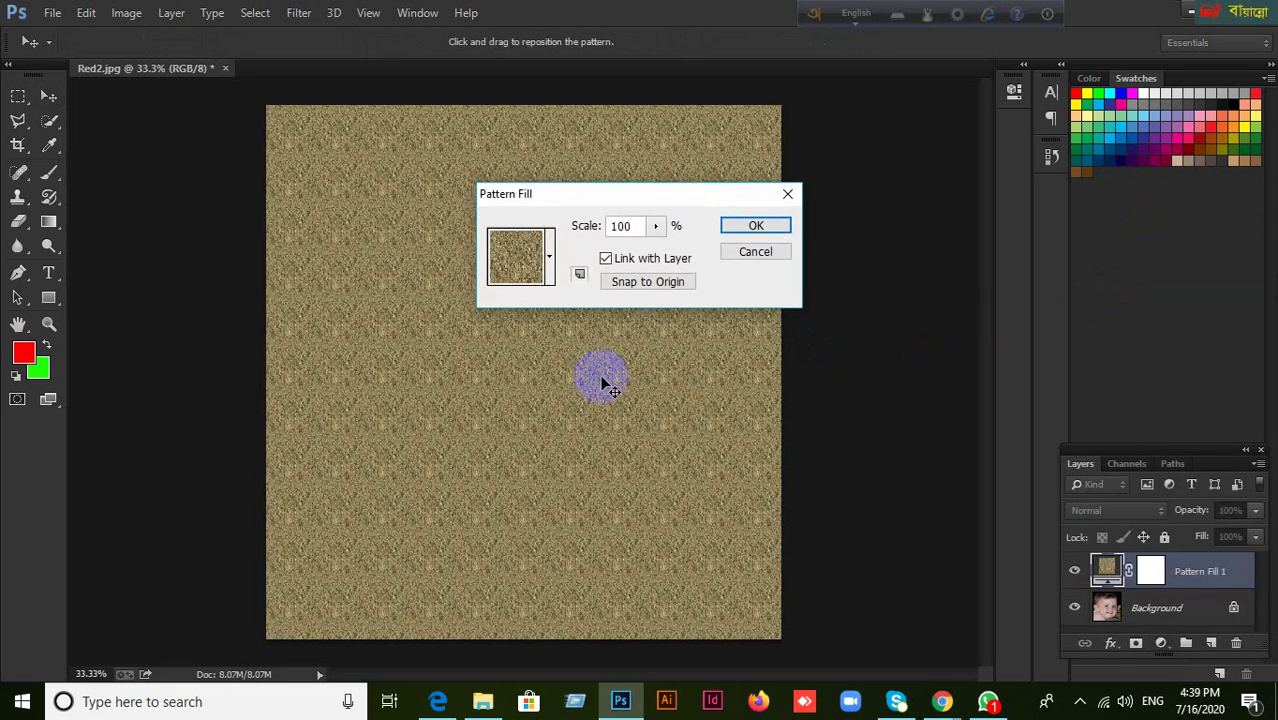
{"action": "left_click", "coordinate": [590, 510]}
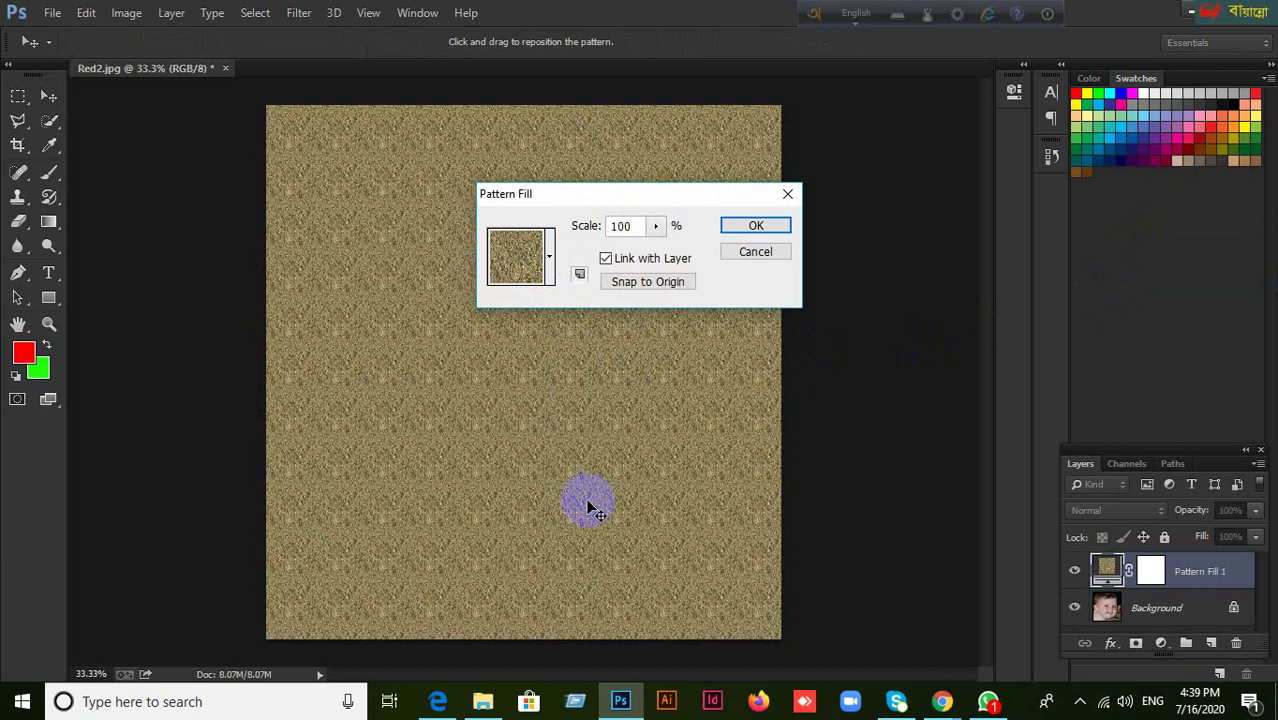
{"action": "left_click", "coordinate": [756, 252]}
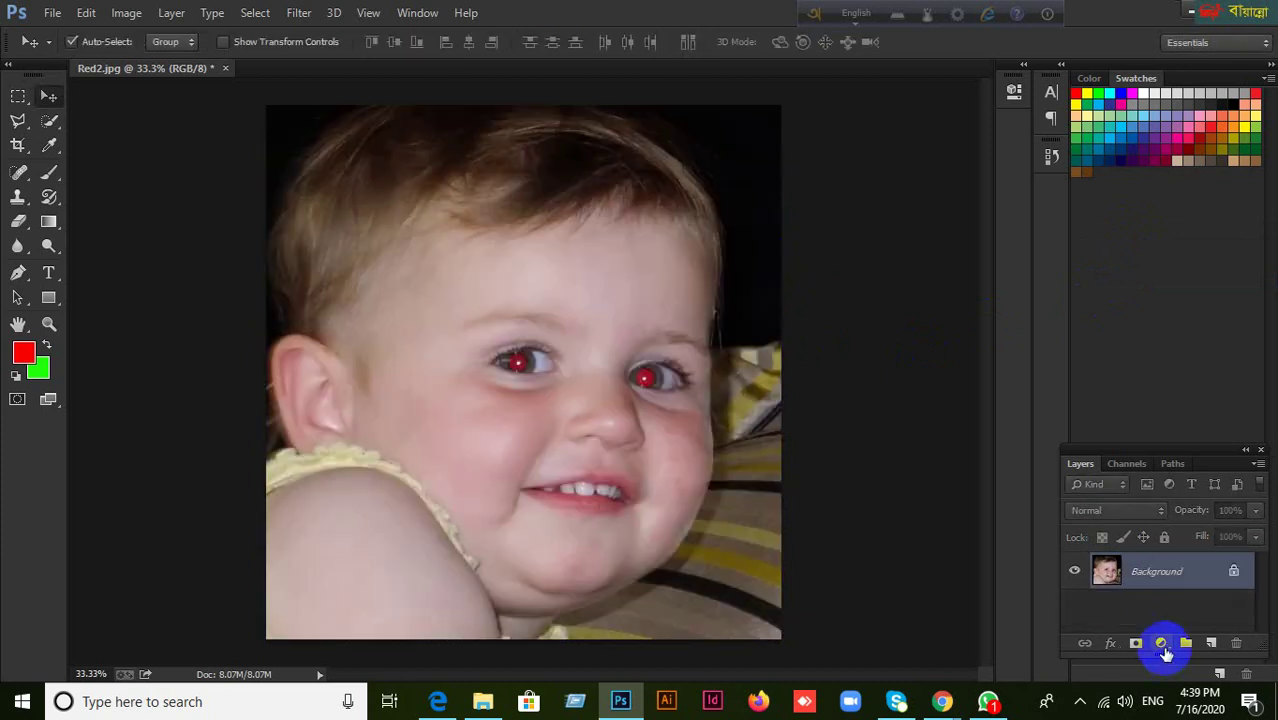
Step: Start a Pattern fill layer above the Background and preview several of the stone and gravel patterns on the image
{"action": "left_click", "coordinate": [1163, 647]}
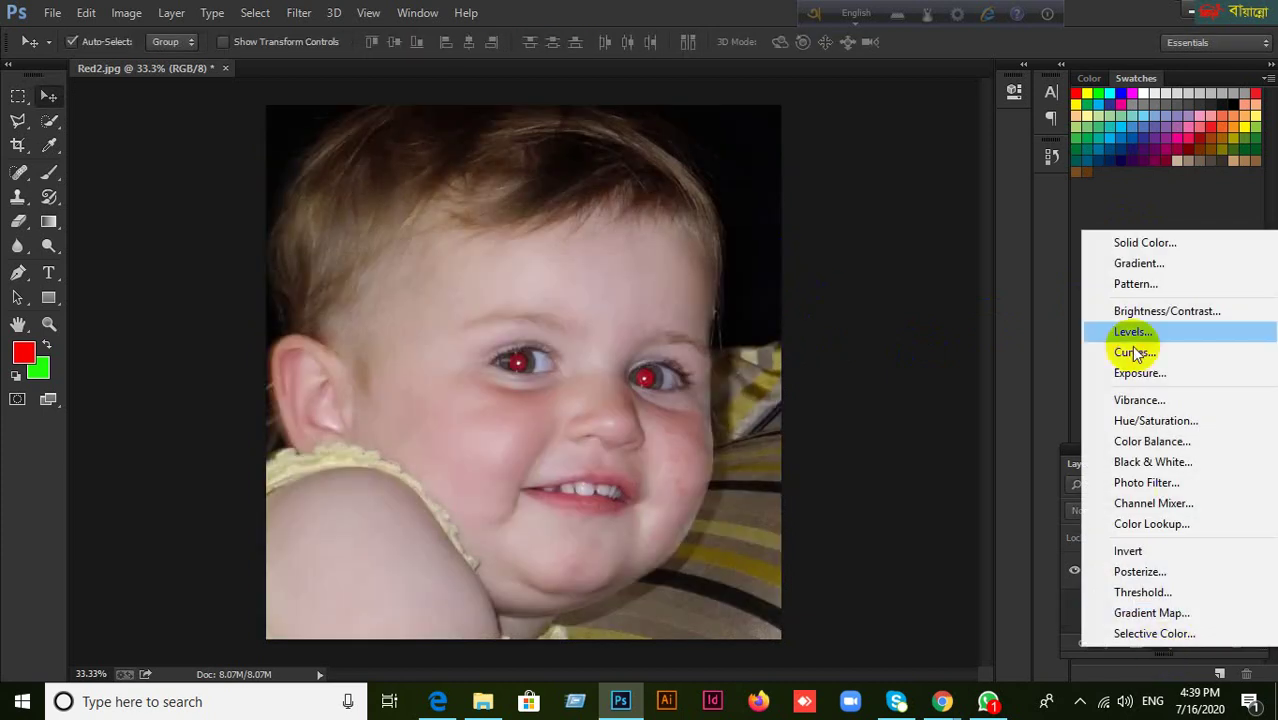
{"action": "left_click", "coordinate": [1140, 284]}
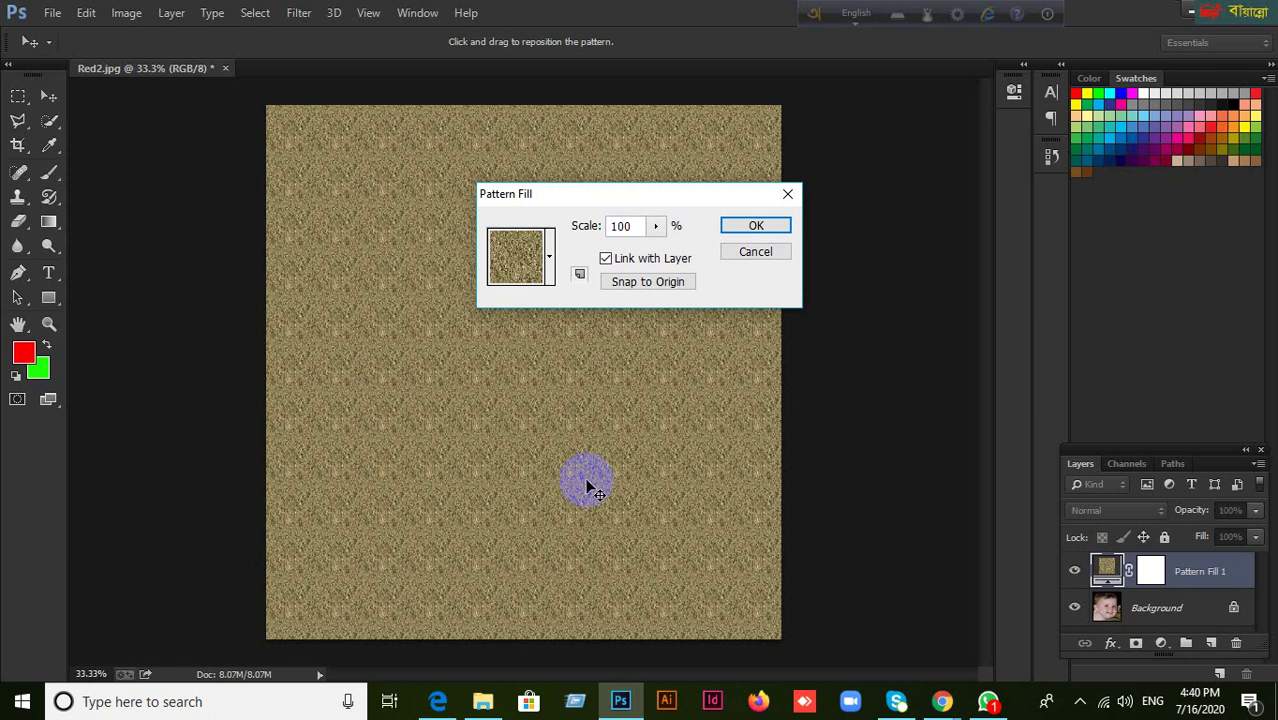
{"action": "left_click", "coordinate": [548, 258]}
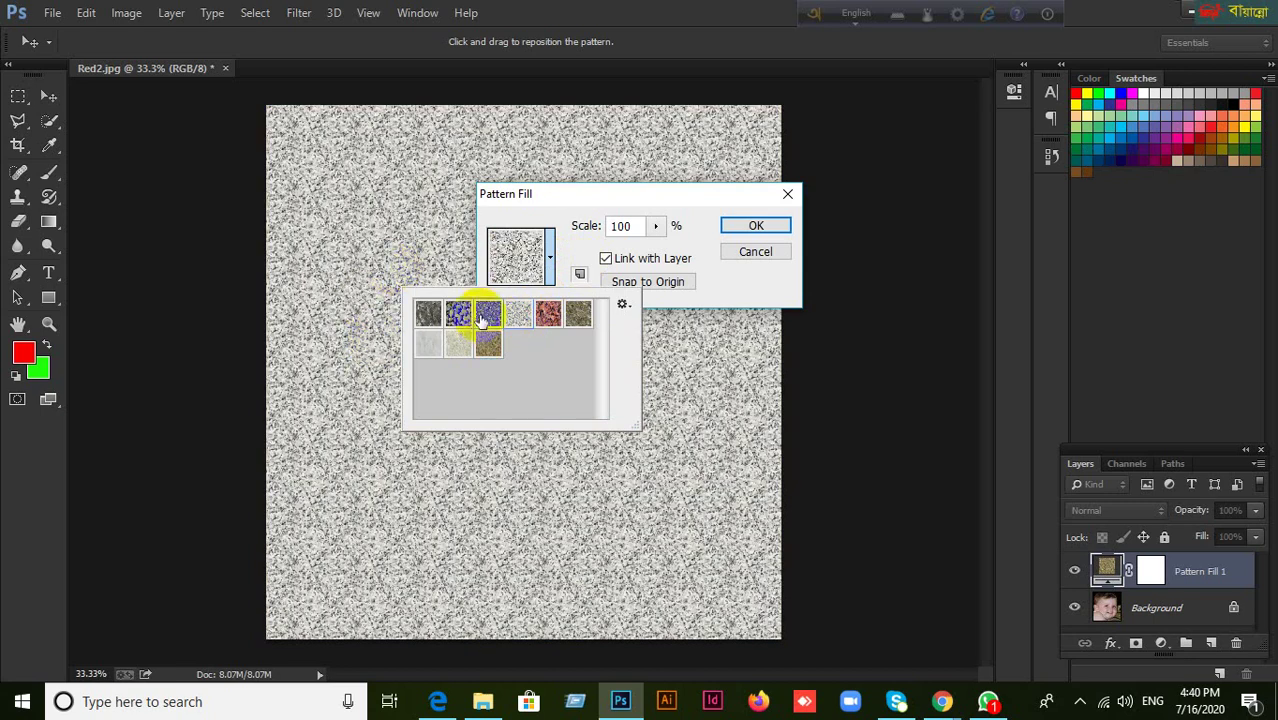
{"action": "left_click", "coordinate": [486, 315]}
{"action": "left_click", "coordinate": [454, 312]}
{"action": "left_click", "coordinate": [424, 315]}
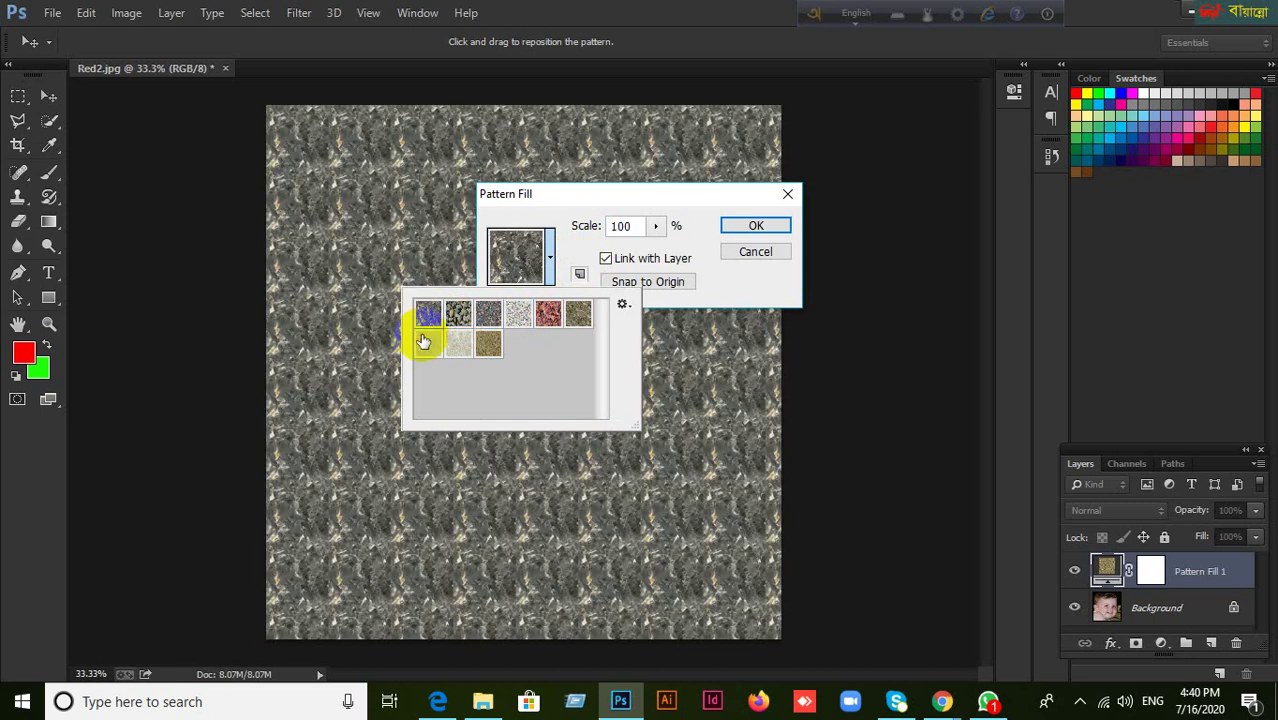
{"action": "left_click", "coordinate": [424, 346]}
{"action": "left_click", "coordinate": [488, 344]}
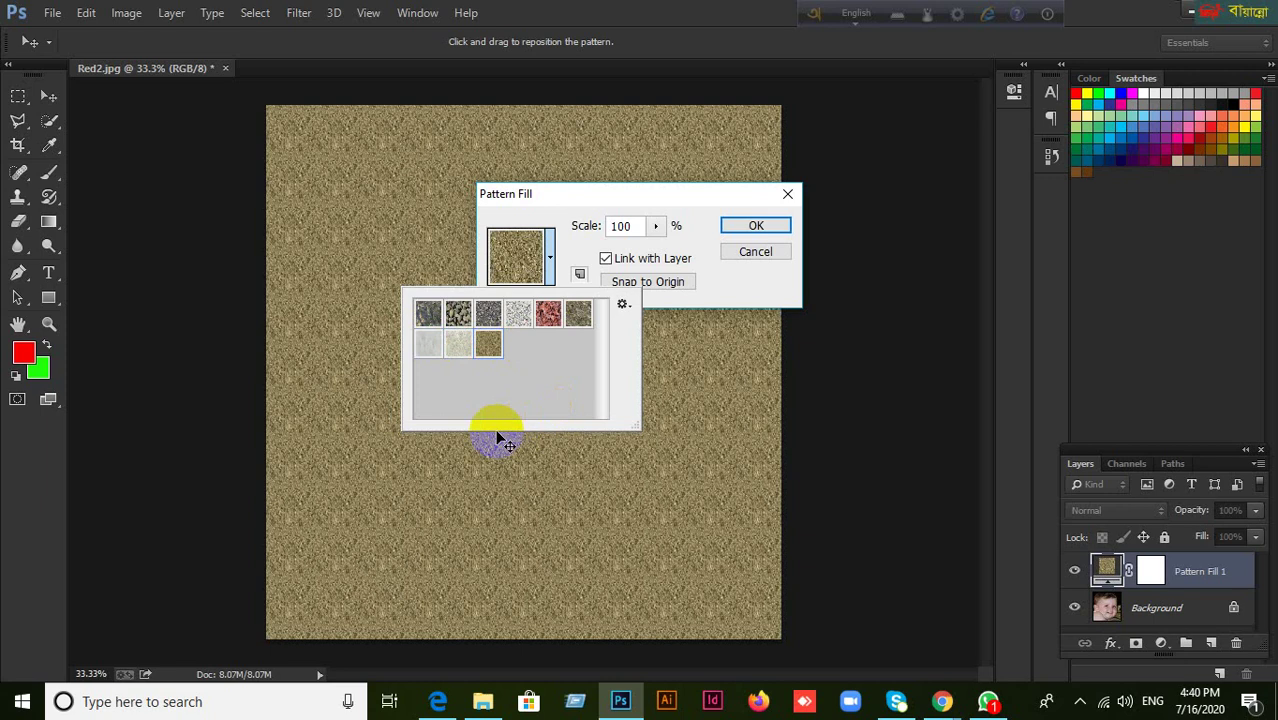
Step: Replace the available patterns in the Pattern Fill settings with the Artist Surfaces set
{"action": "left_click", "coordinate": [622, 307]}
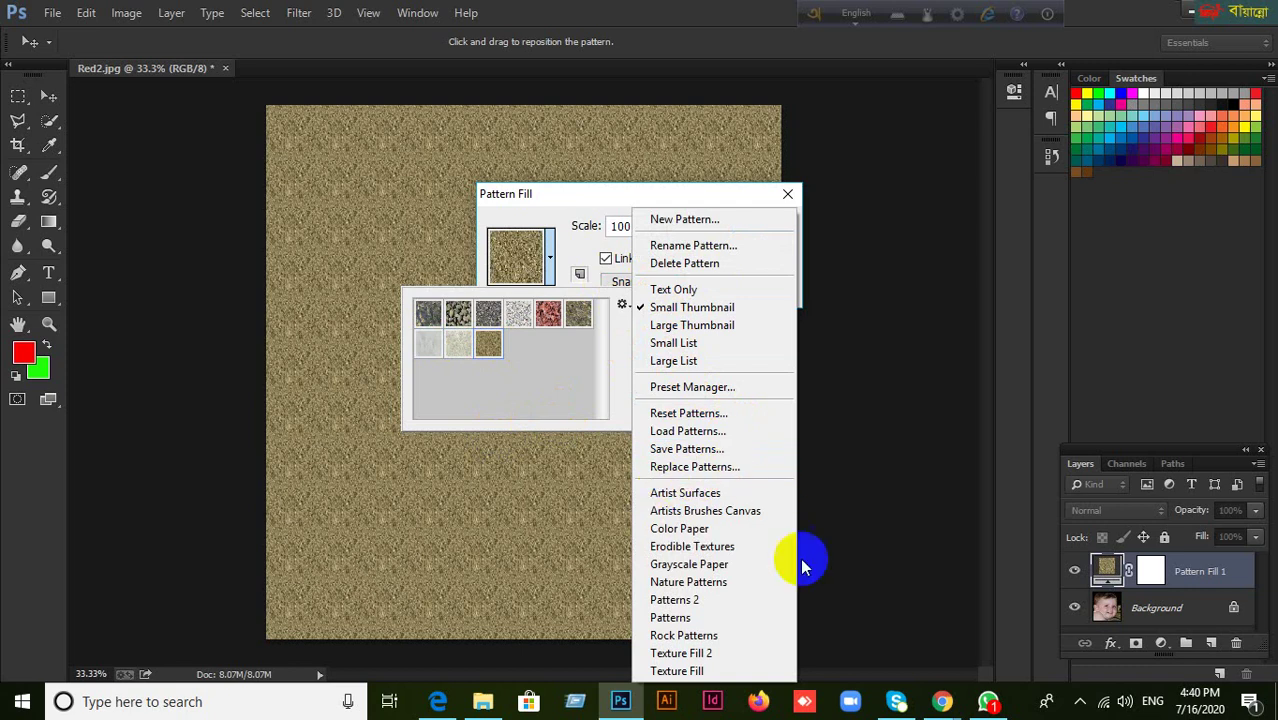
{"action": "left_click", "coordinate": [716, 493]}
{"action": "left_click", "coordinate": [594, 264]}
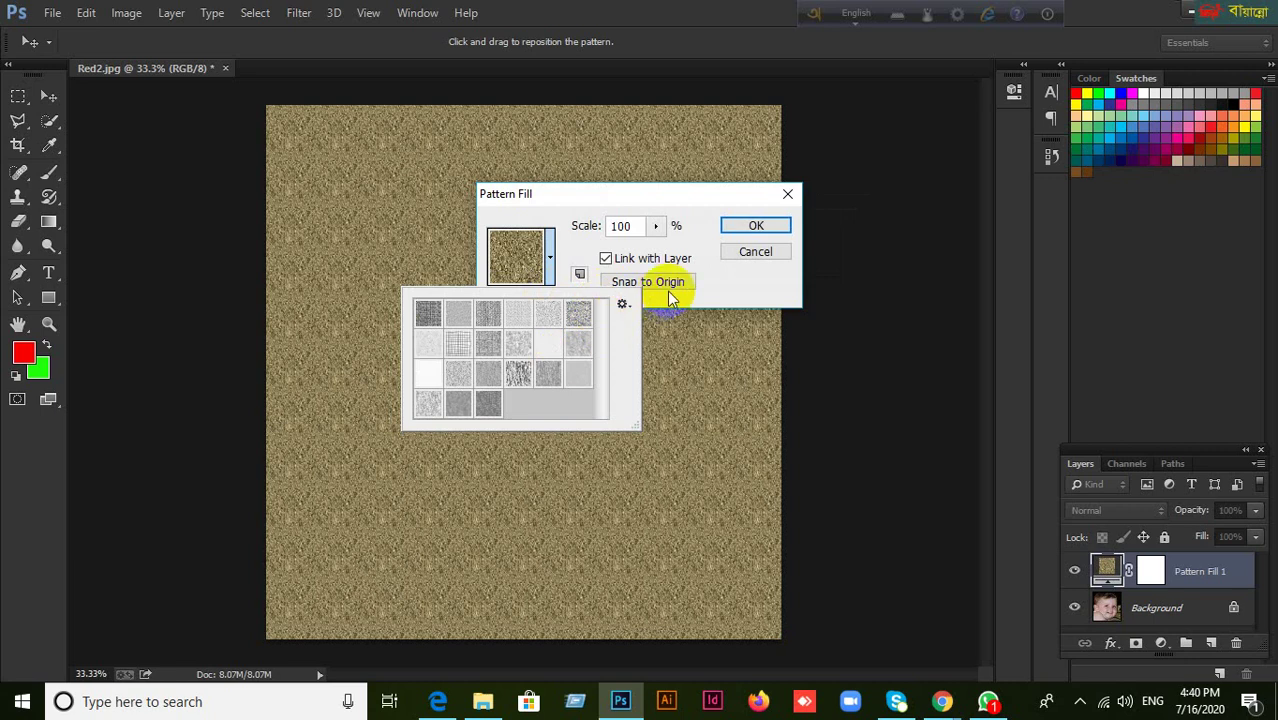
Step: Load the Grayscale Paper pattern set and apply its light, embossed wrinkled texture to the fill layer at 100% scale
{"action": "left_click", "coordinate": [622, 304]}
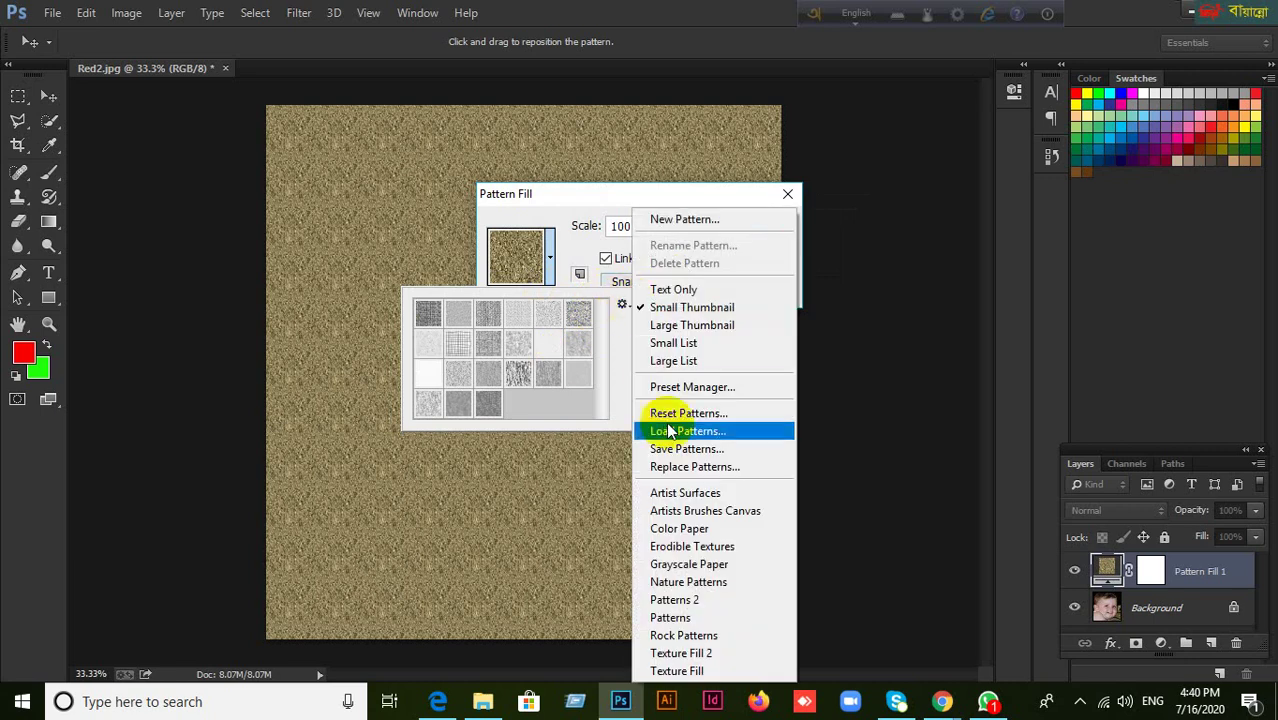
{"action": "left_click", "coordinate": [690, 570]}
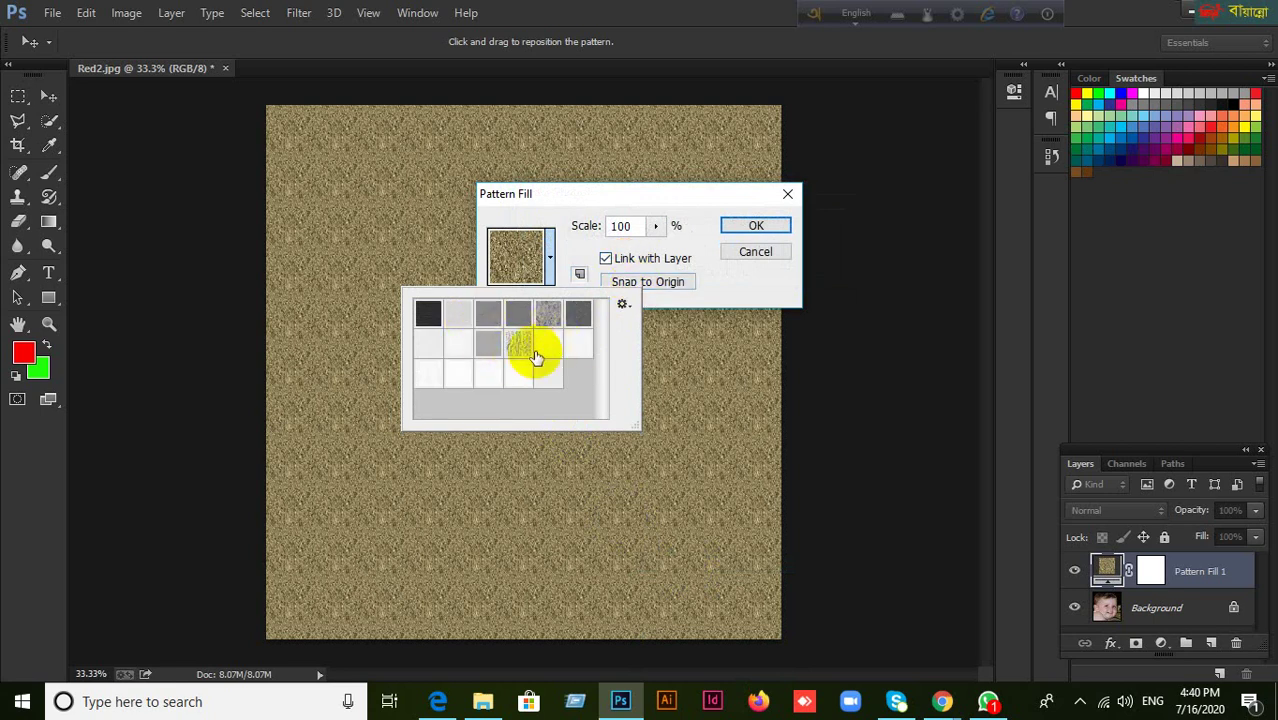
{"action": "left_click", "coordinate": [518, 346]}
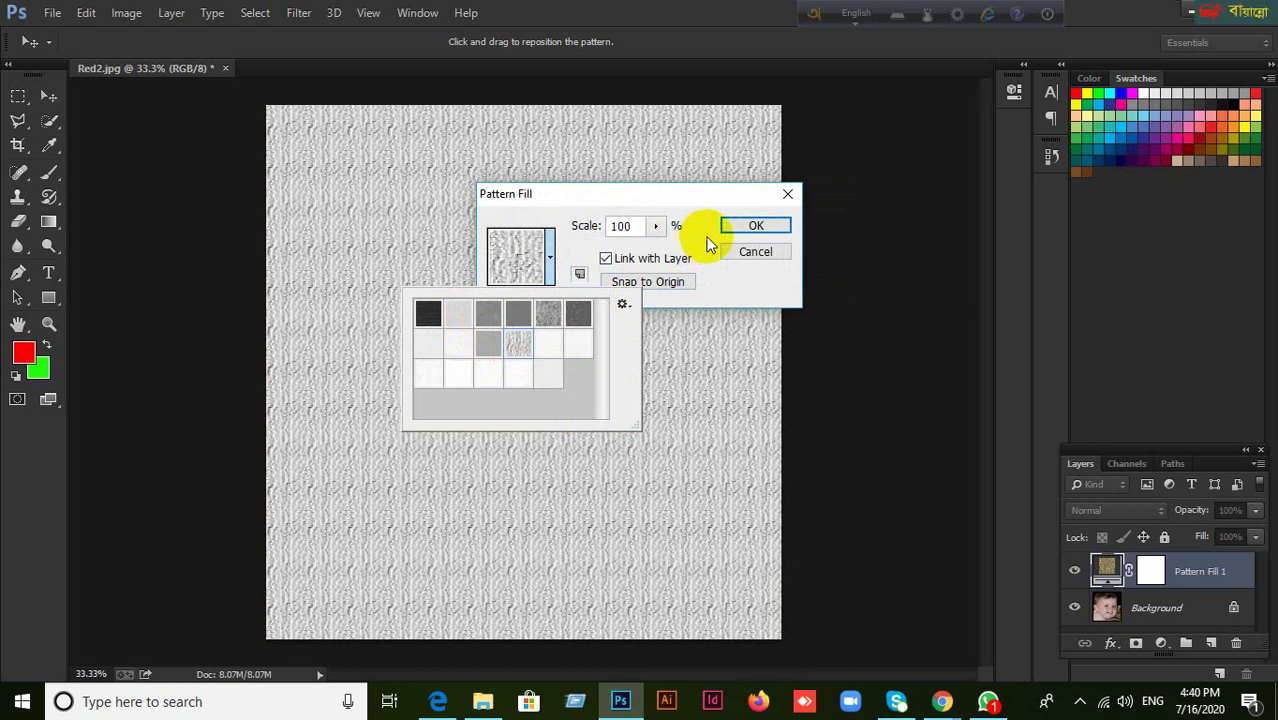
{"action": "left_click", "coordinate": [735, 232]}
{"action": "left_click", "coordinate": [742, 236]}
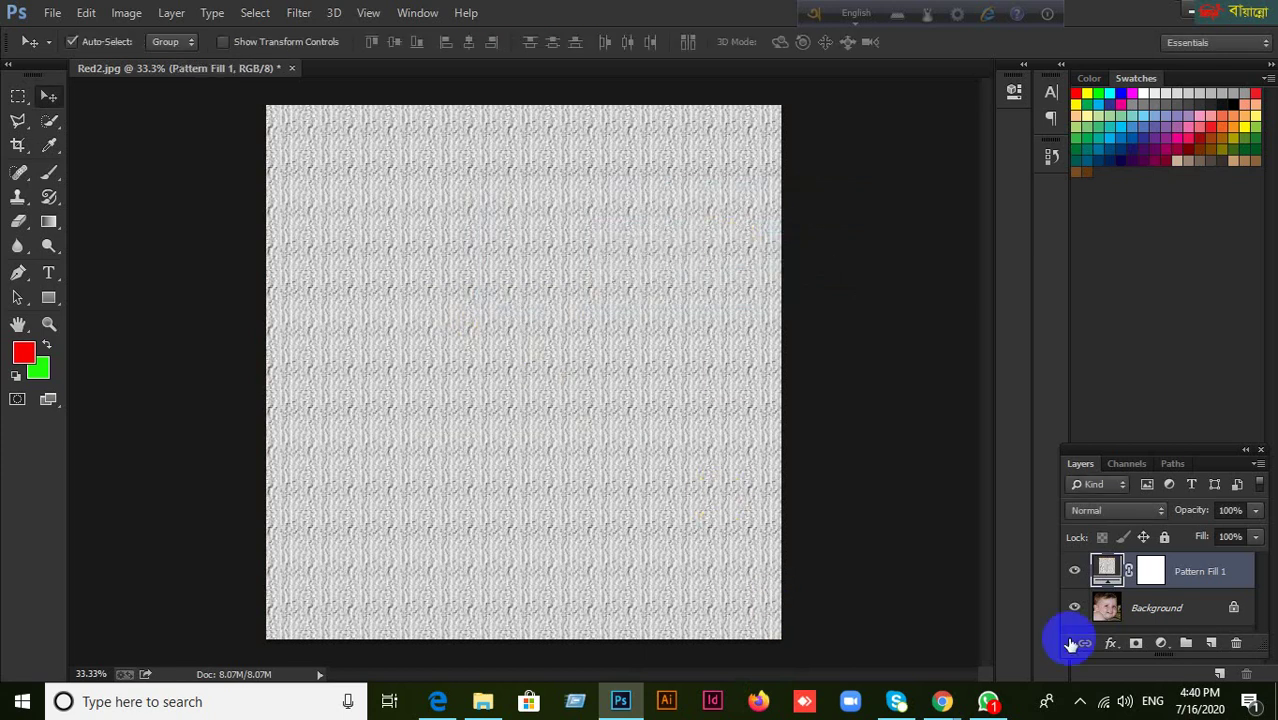
Step: Lower the Pattern Fill 1 layer's opacity to 54% and try the Lighter Color and Darker Color blend modes
{"action": "left_click", "coordinate": [1256, 512]}
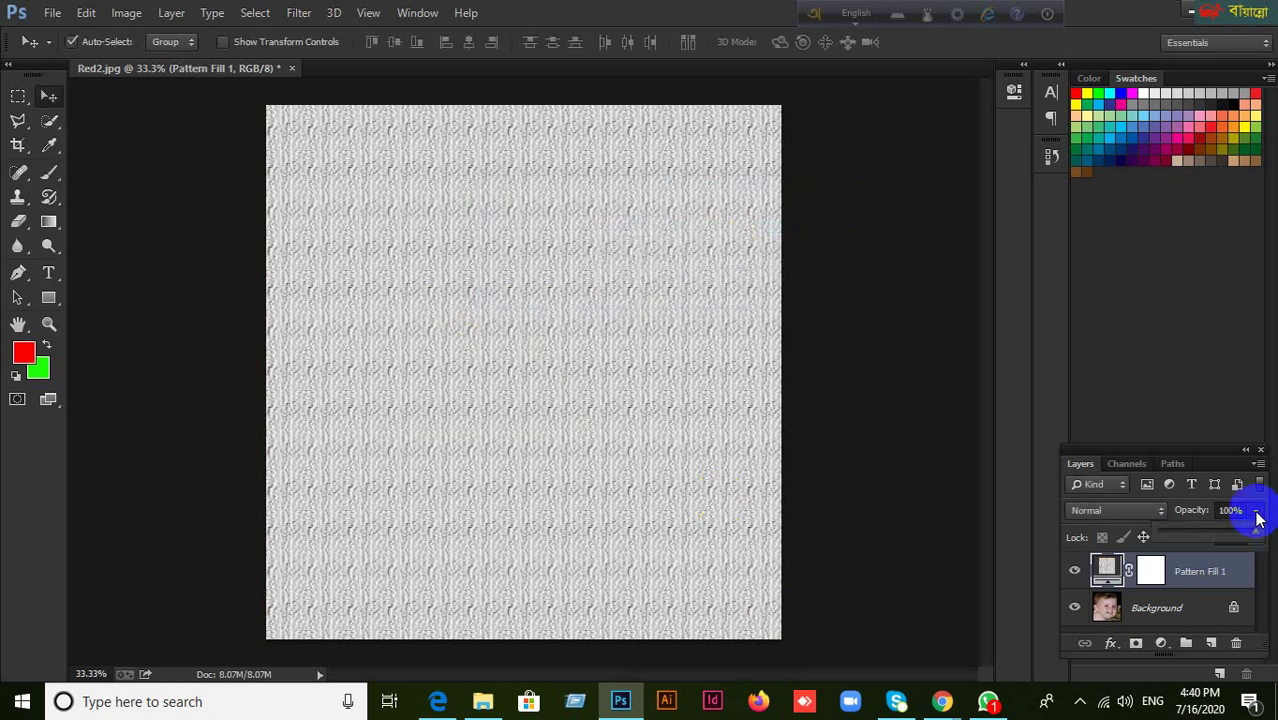
{"action": "left_click_drag", "start_coordinate": [1244, 531], "coordinate": [1217, 535]}
{"action": "left_click", "coordinate": [1159, 512]}
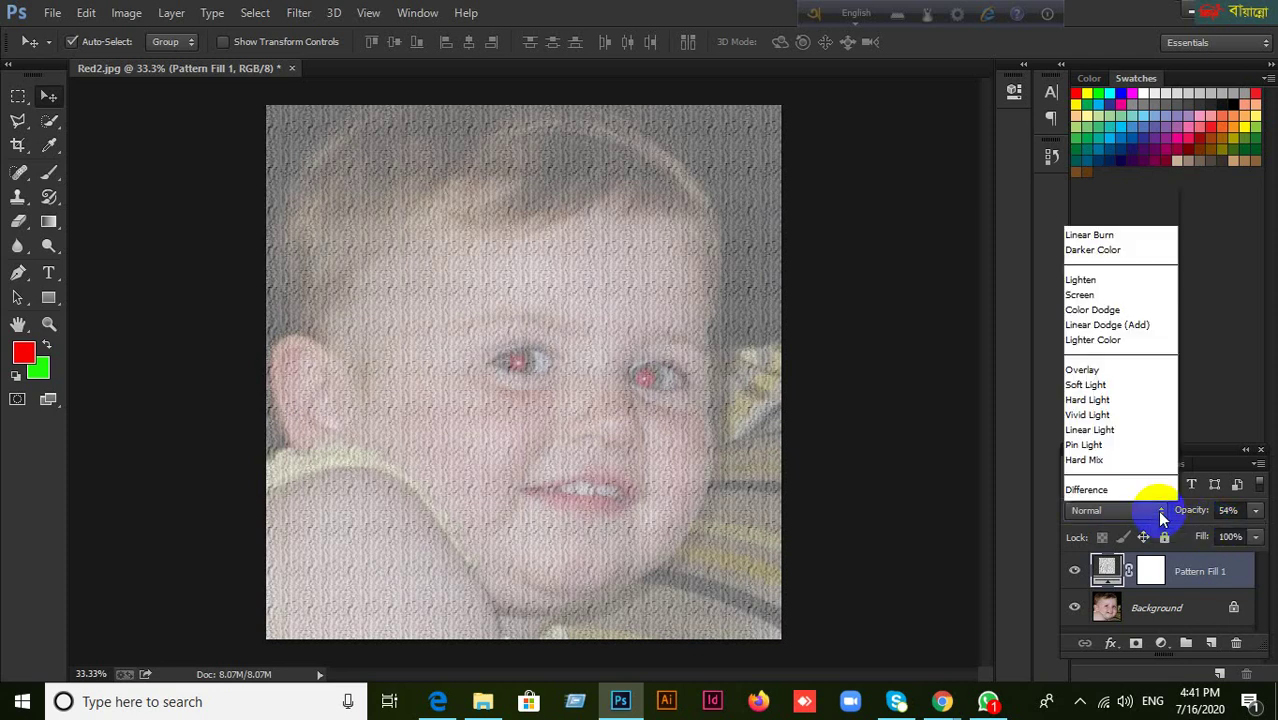
{"action": "left_click", "coordinate": [1101, 223]}
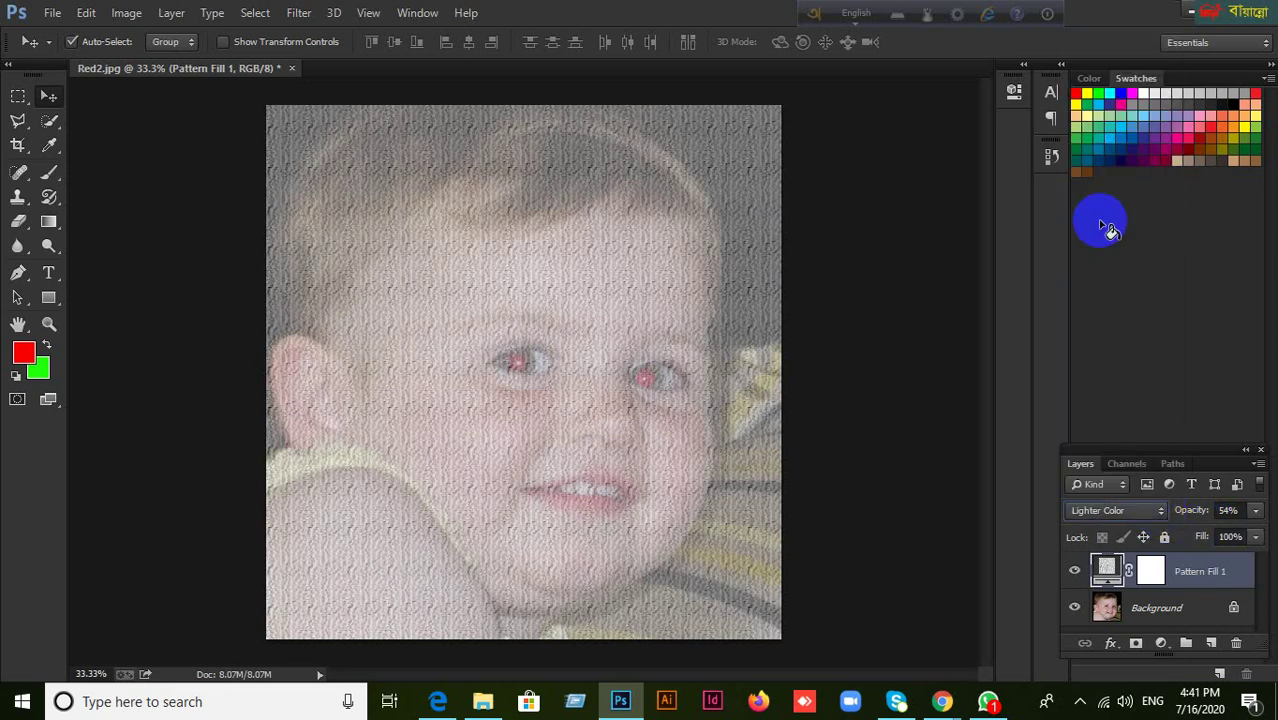
{"action": "left_click", "coordinate": [1157, 513]}
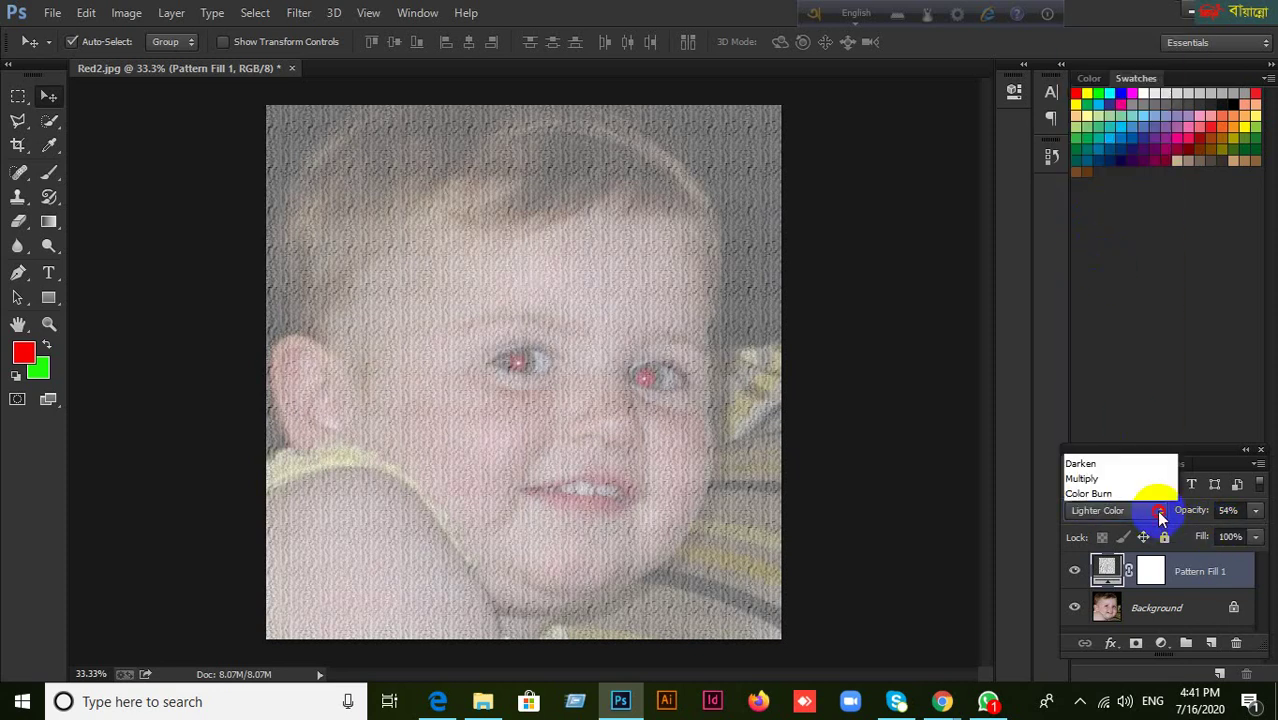
{"action": "left_click", "coordinate": [1093, 132]}
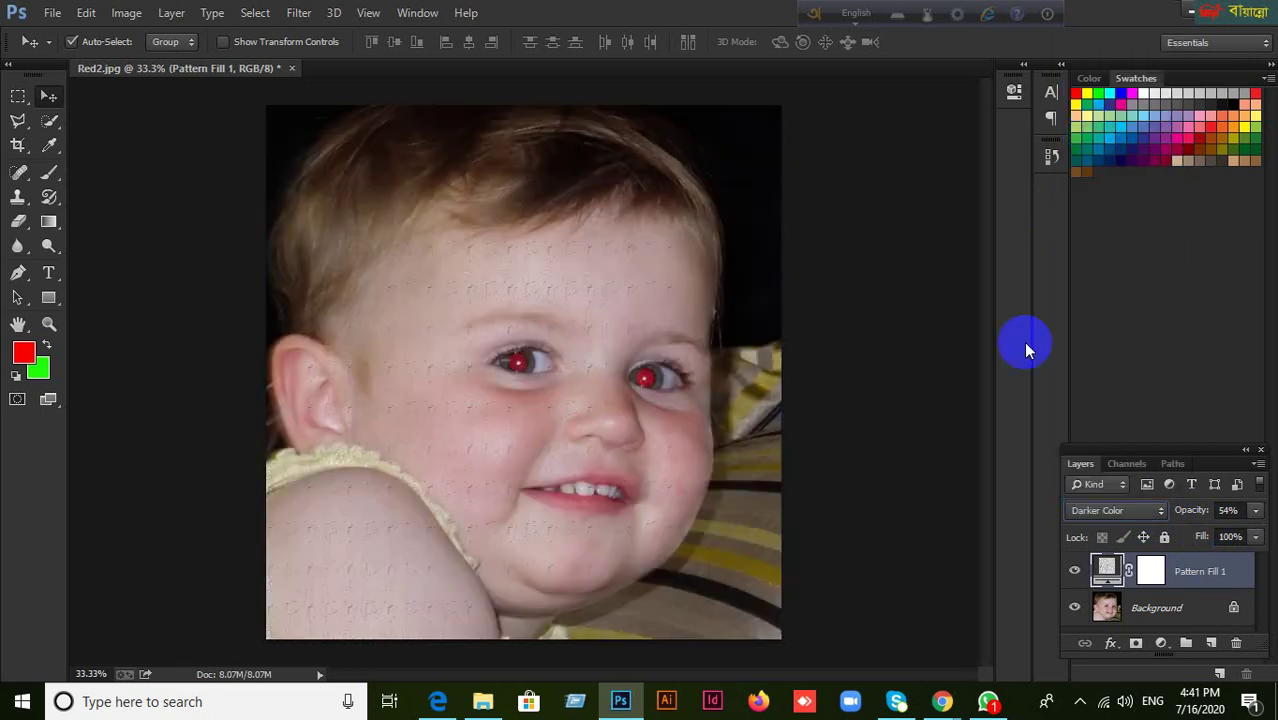
Step: Set the Pattern Fill 1 layer back to Normal blending and 100% opacity
{"action": "left_click", "coordinate": [1126, 567]}
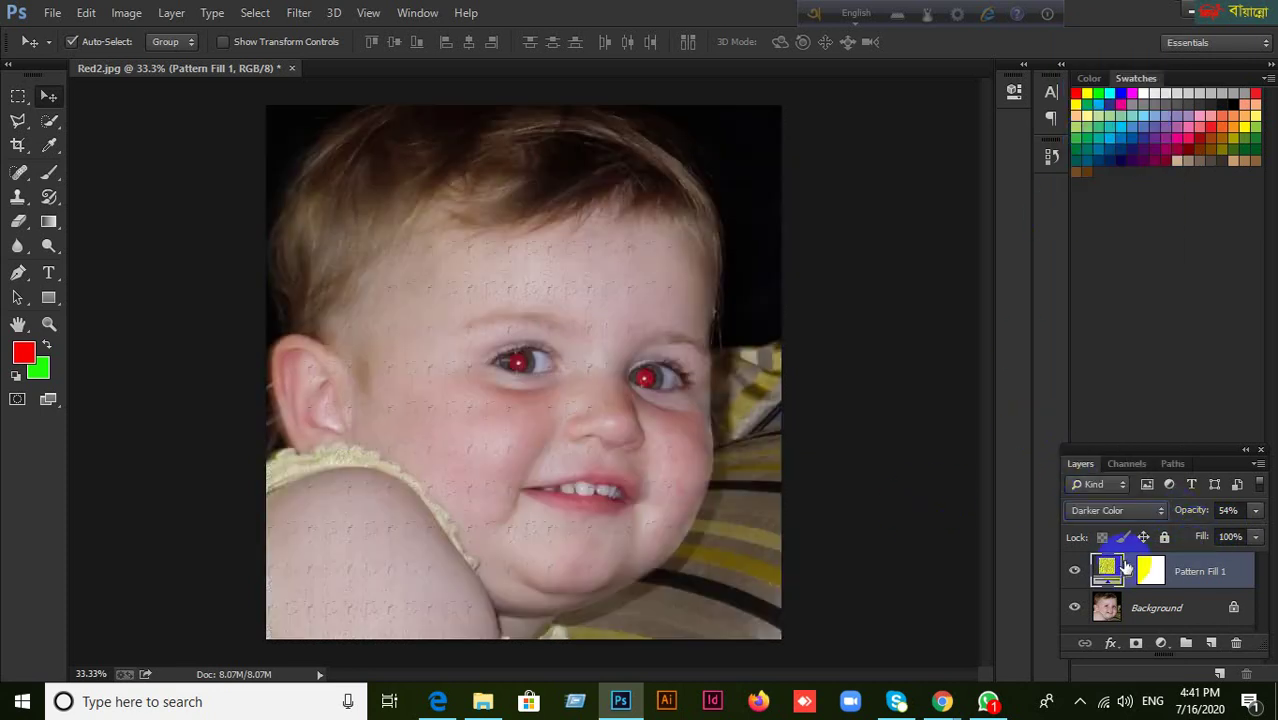
{"action": "left_click", "coordinate": [1152, 569]}
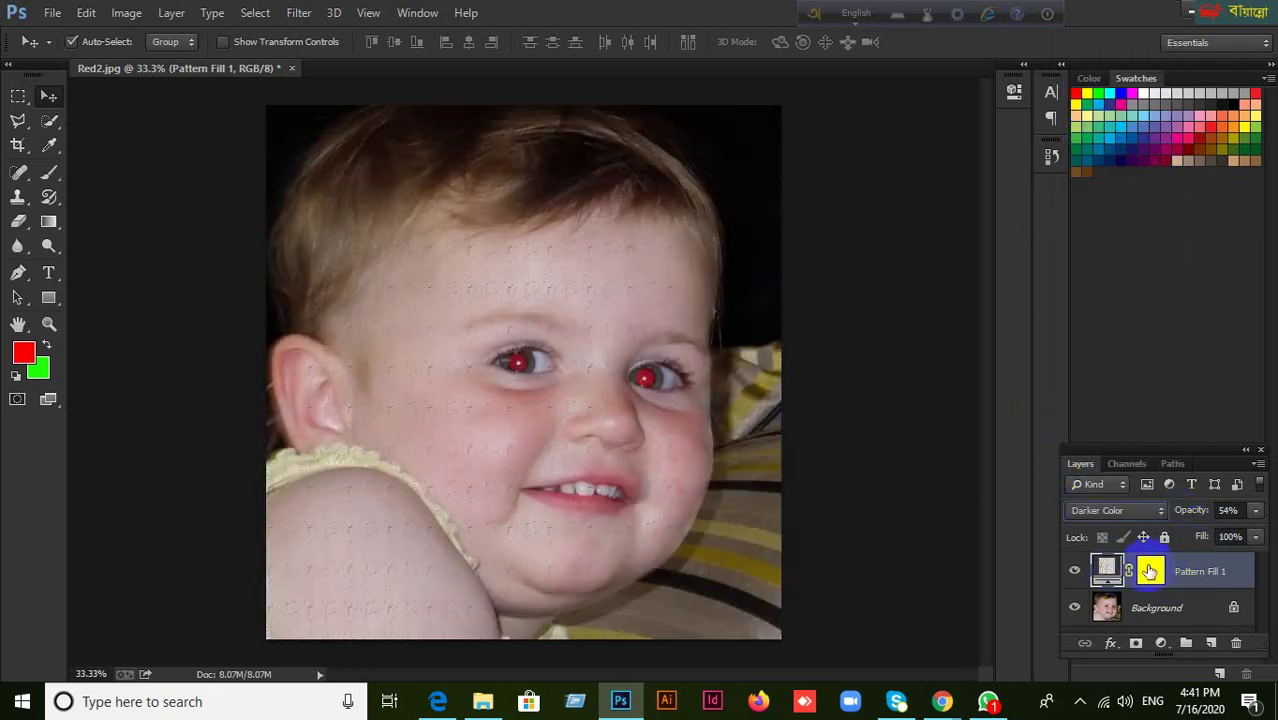
{"action": "left_click", "coordinate": [1162, 512]}
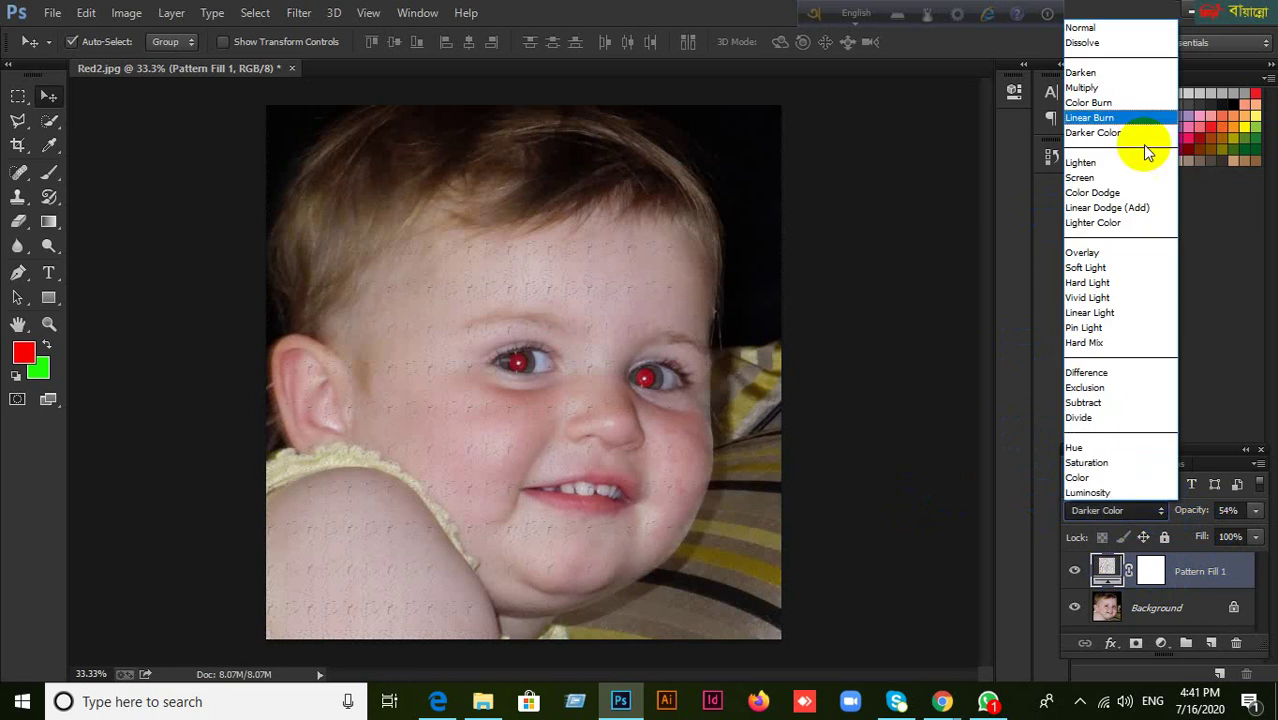
{"action": "left_click", "coordinate": [1130, 12]}
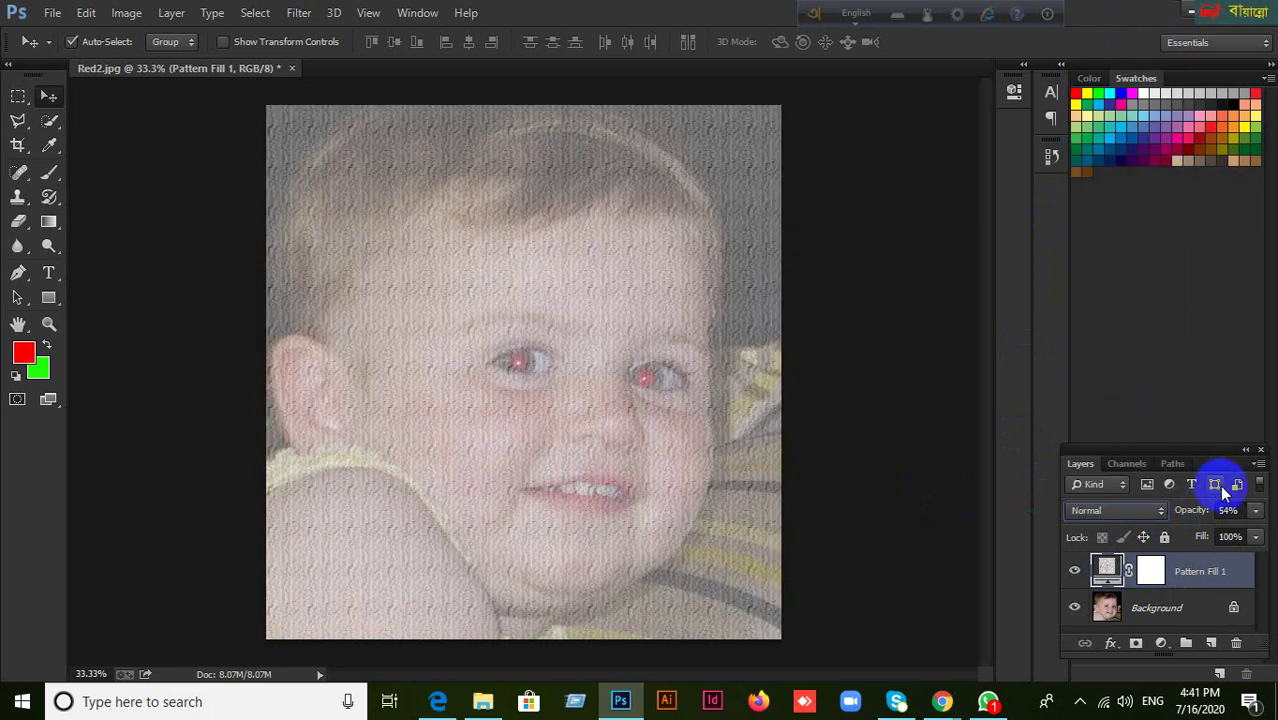
{"action": "left_click", "coordinate": [1255, 510]}
{"action": "left_click_drag", "start_coordinate": [1215, 532], "coordinate": [1264, 526]}
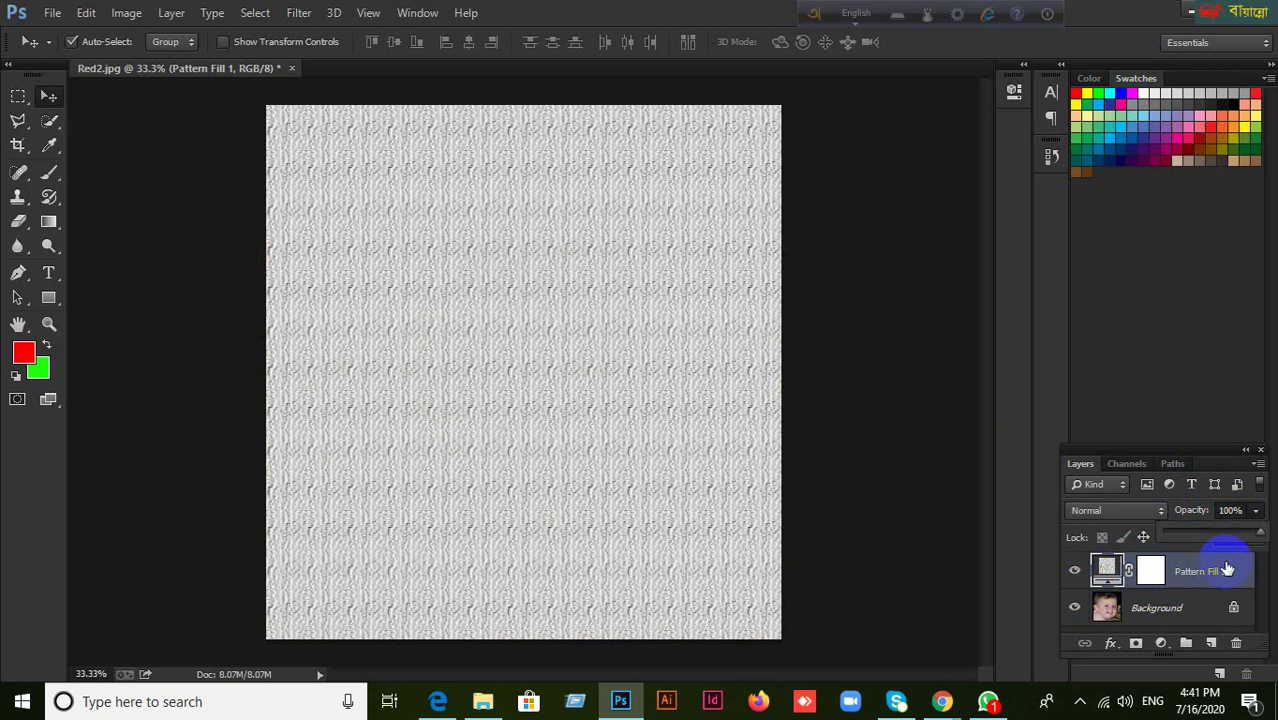
{"action": "left_click", "coordinate": [1257, 510]}
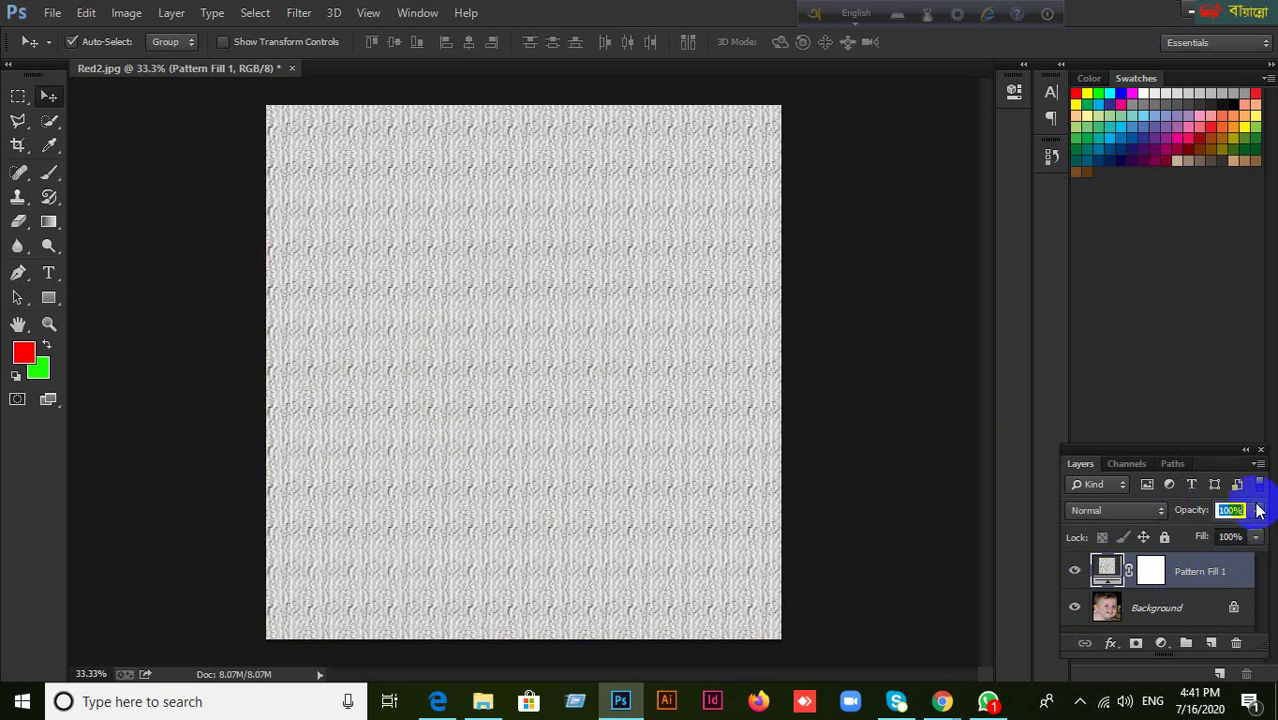
Step: Delete the Pattern Fill 1 layer's mask, then delete the fill layer itself
{"action": "left_click", "coordinate": [1107, 570]}
{"action": "left_click", "coordinate": [1167, 569]}
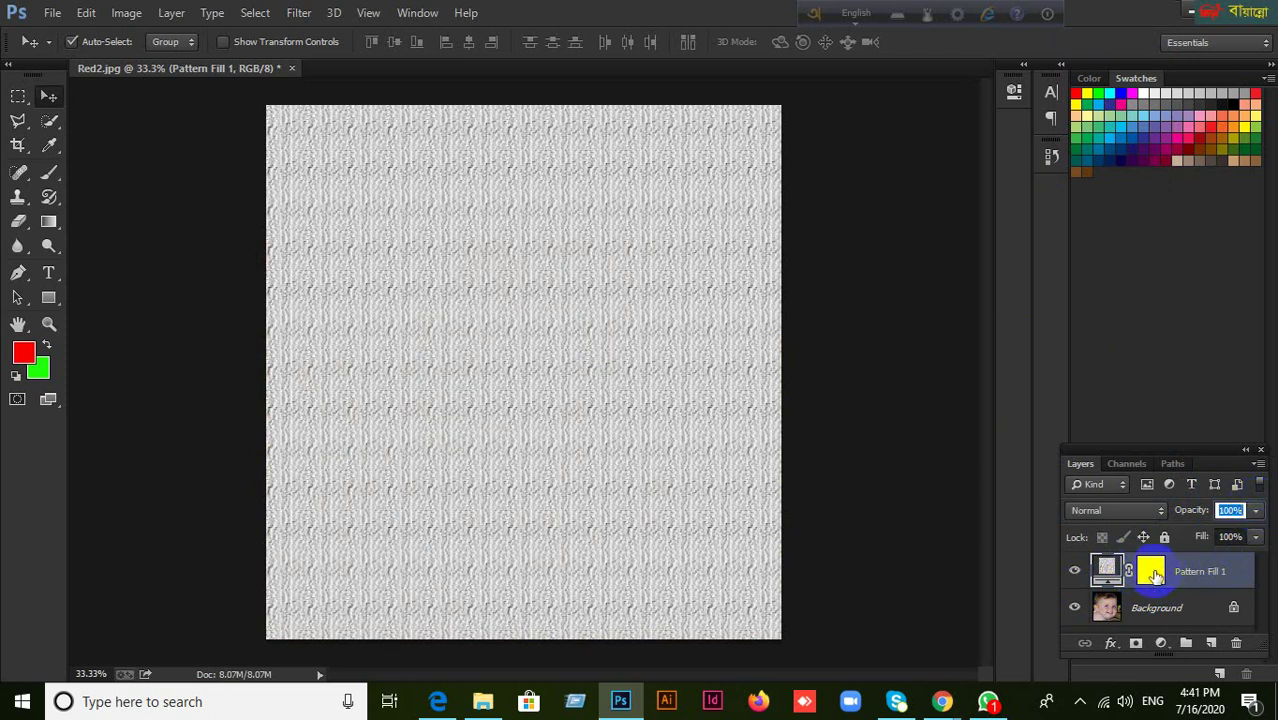
{"action": "right_click", "coordinate": [1153, 575]}
{"action": "left_click", "coordinate": [703, 523]}
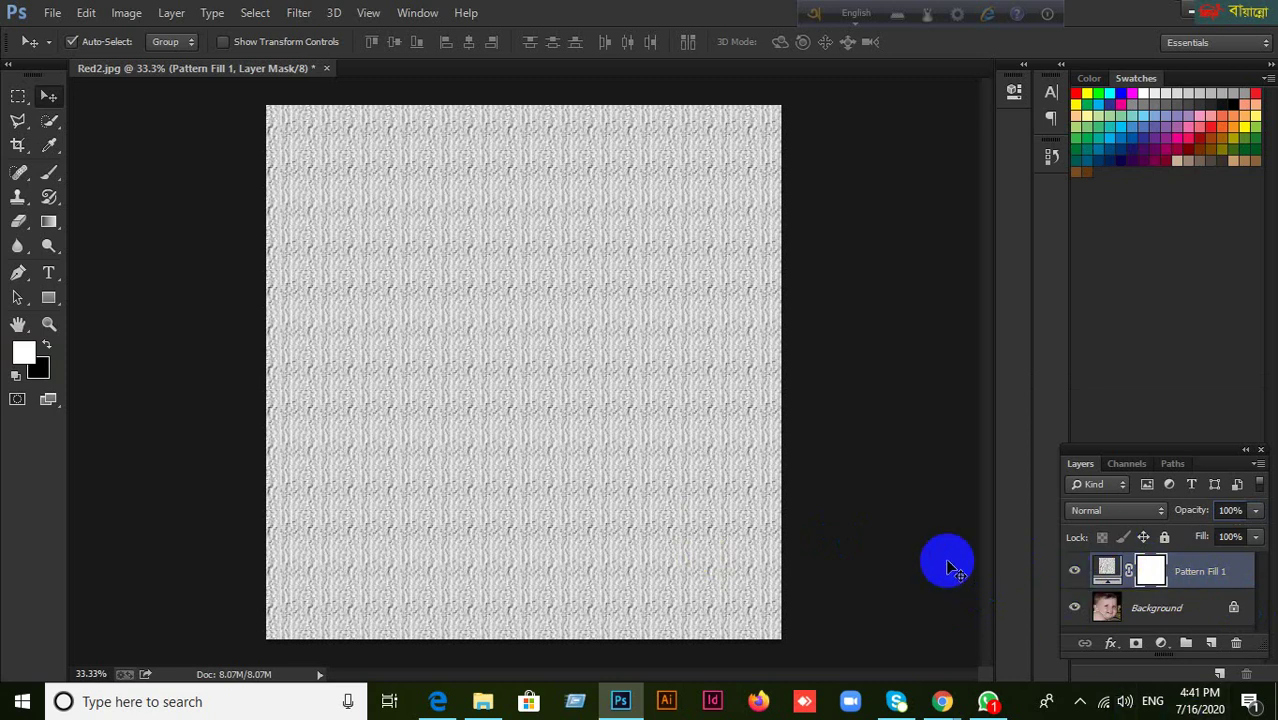
{"action": "left_click_drag", "start_coordinate": [950, 567], "coordinate": [1237, 643]}
{"action": "left_click", "coordinate": [608, 269]}
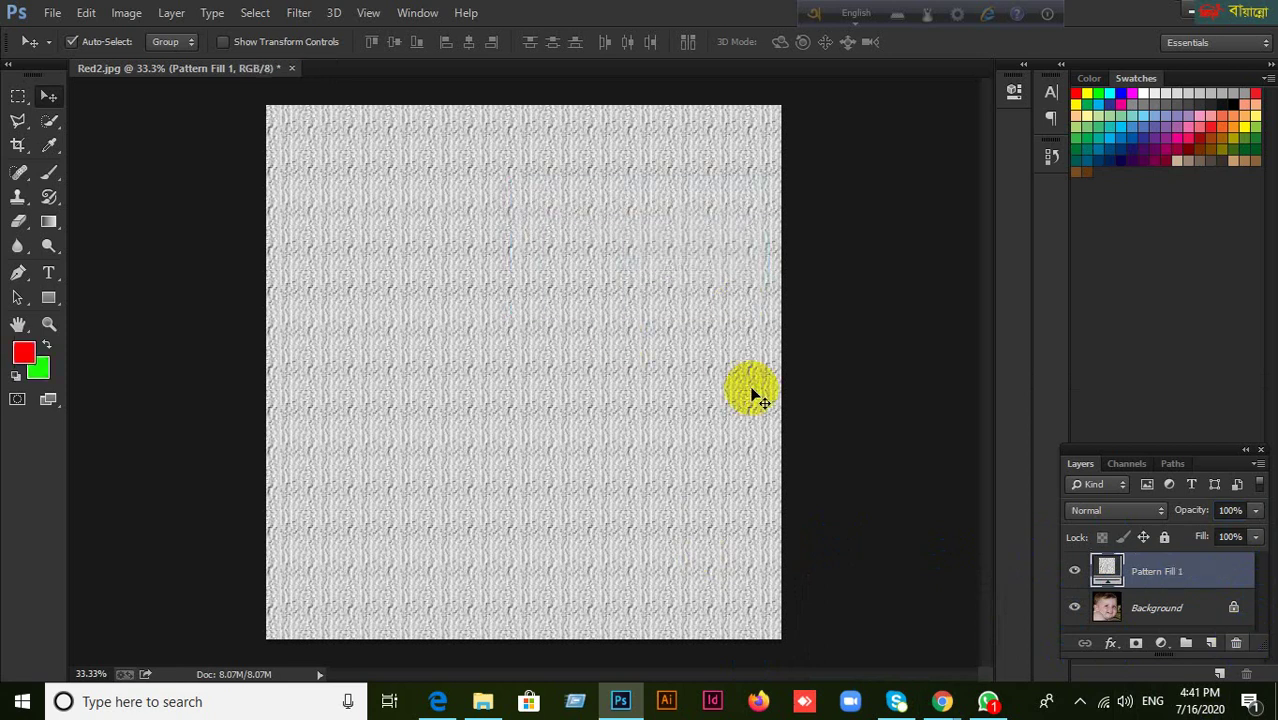
{"action": "left_click", "coordinate": [1237, 643]}
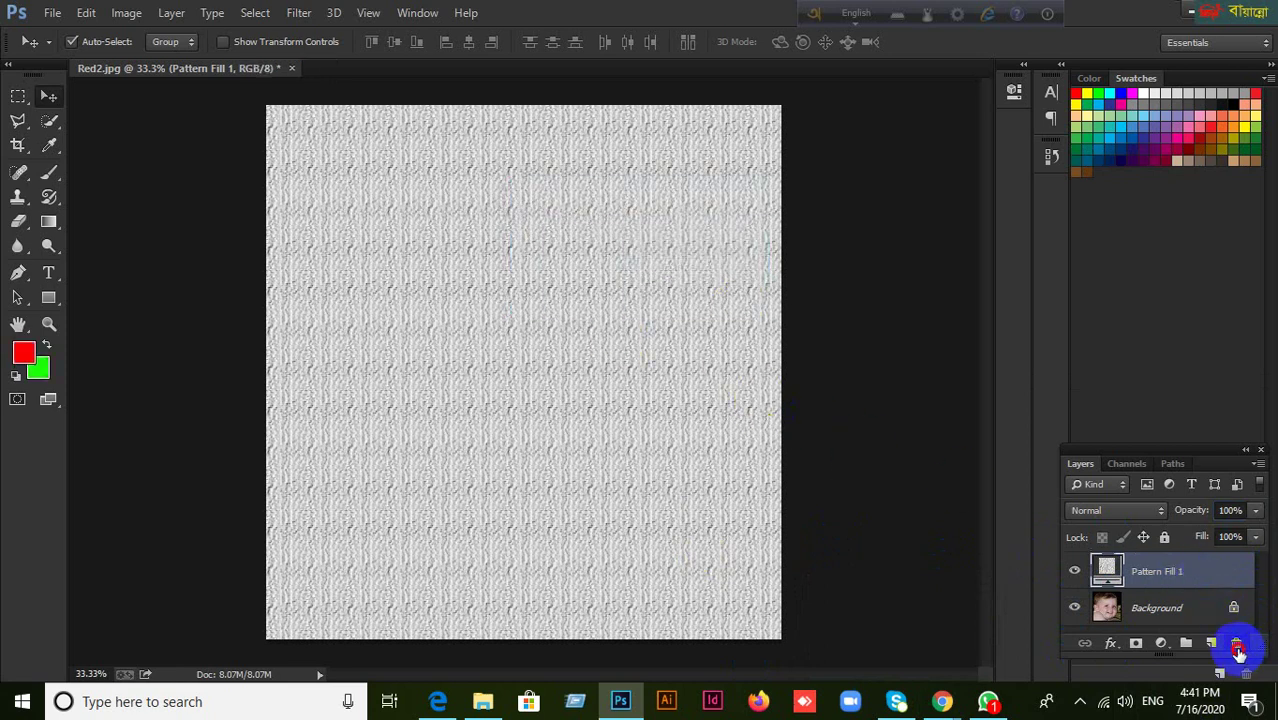
{"action": "left_click", "coordinate": [620, 278]}
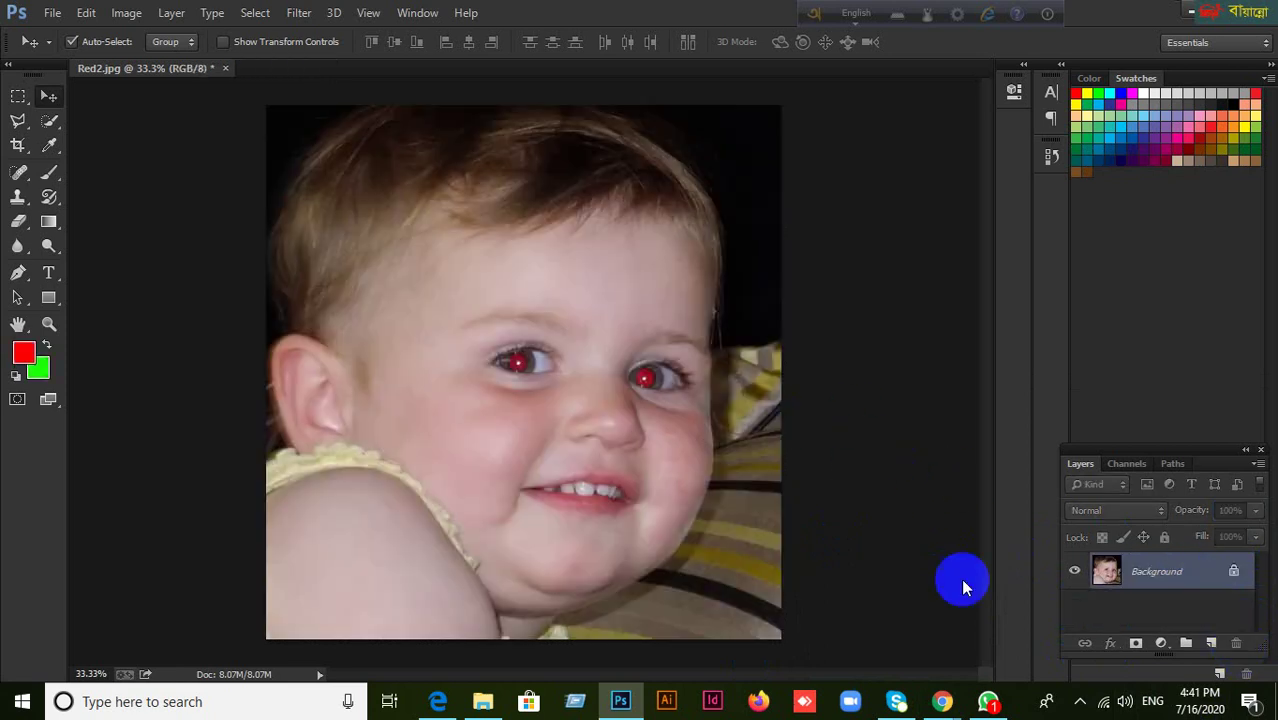
Step: Switch to the Google Meet call in Chrome, look through the participant list, and return to Photoshop
{"action": "left_click", "coordinate": [1161, 644]}
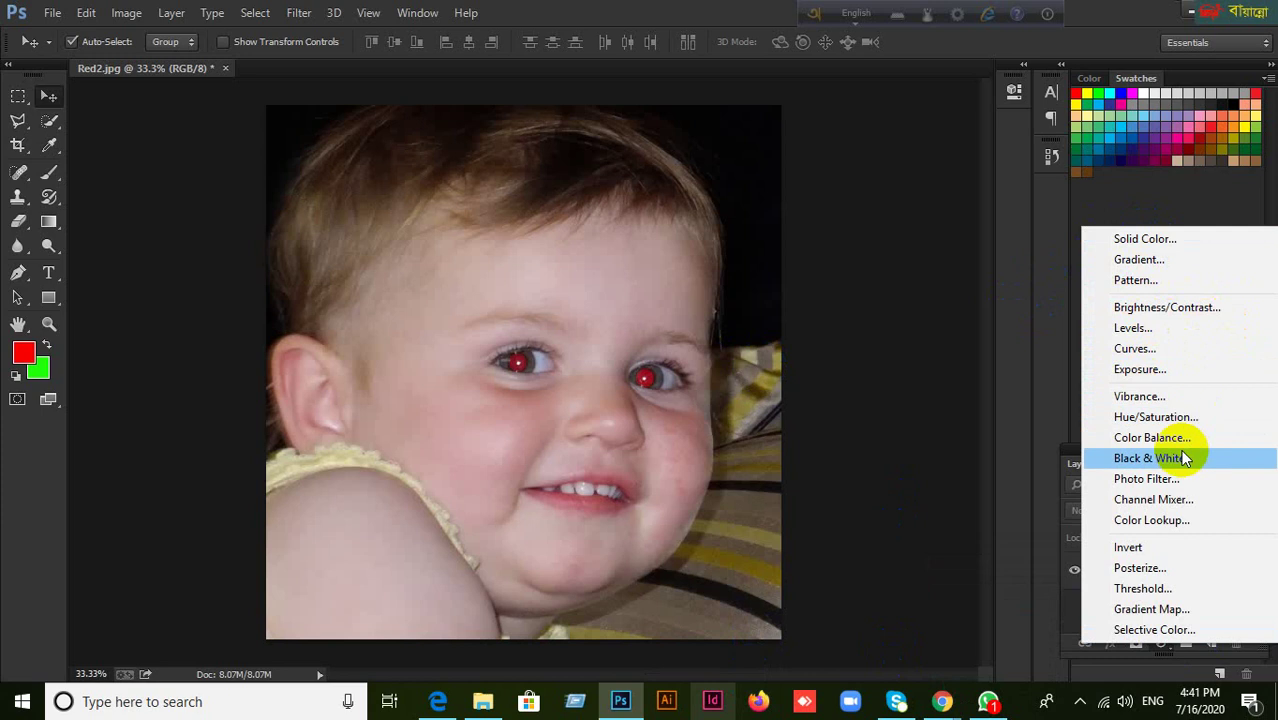
{"action": "left_click", "coordinate": [941, 571]}
{"action": "mouse_move", "coordinate": [942, 701]}
{"action": "left_click", "coordinate": [885, 648]}
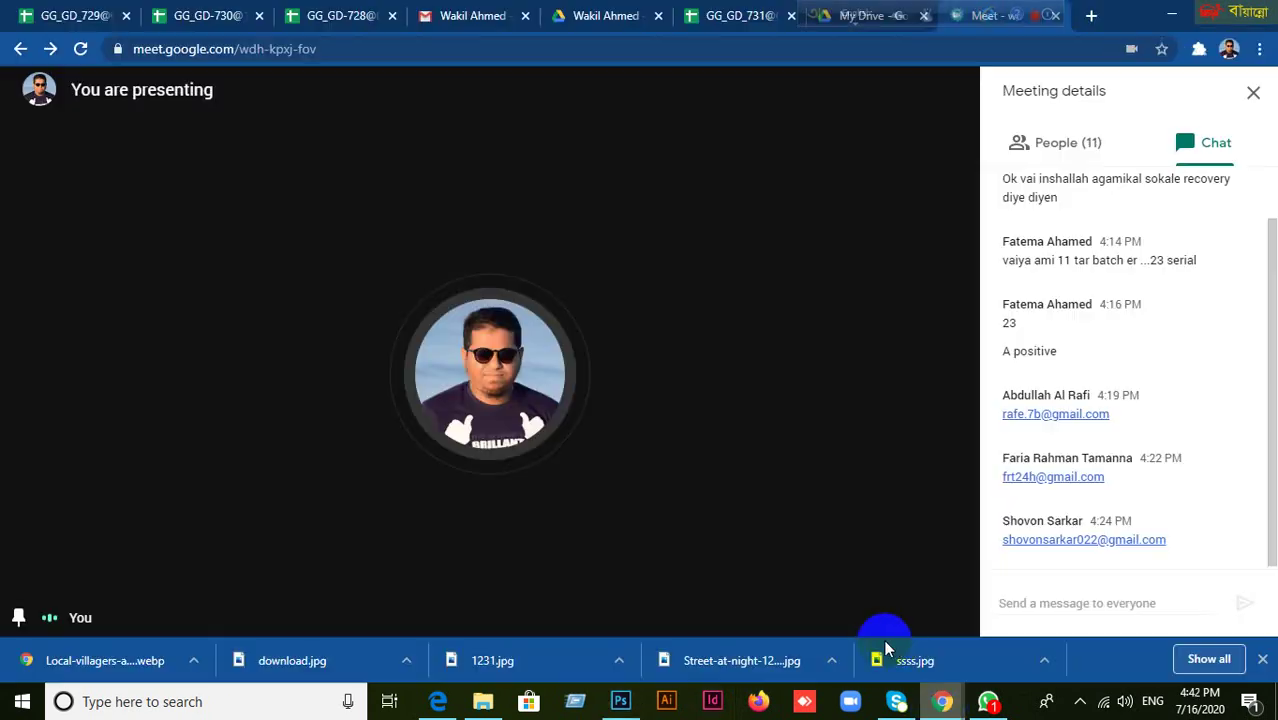
{"action": "left_click", "coordinate": [1070, 148]}
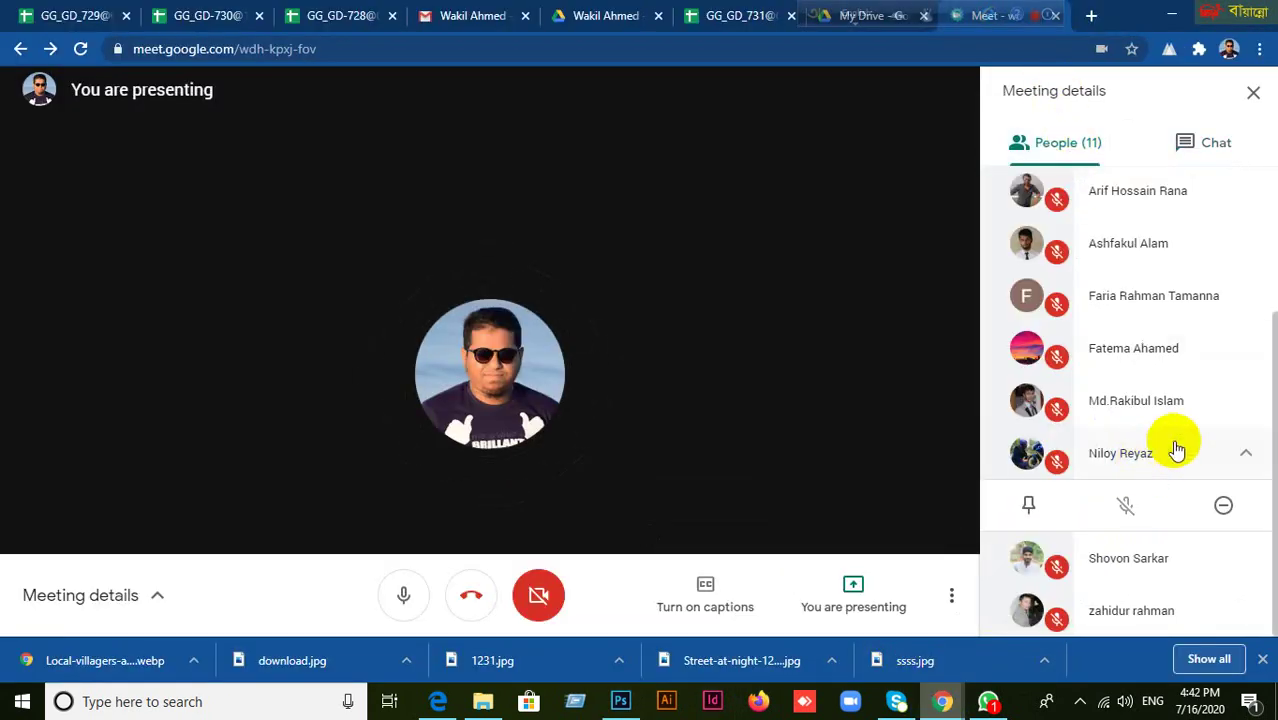
{"action": "left_click", "coordinate": [1245, 458]}
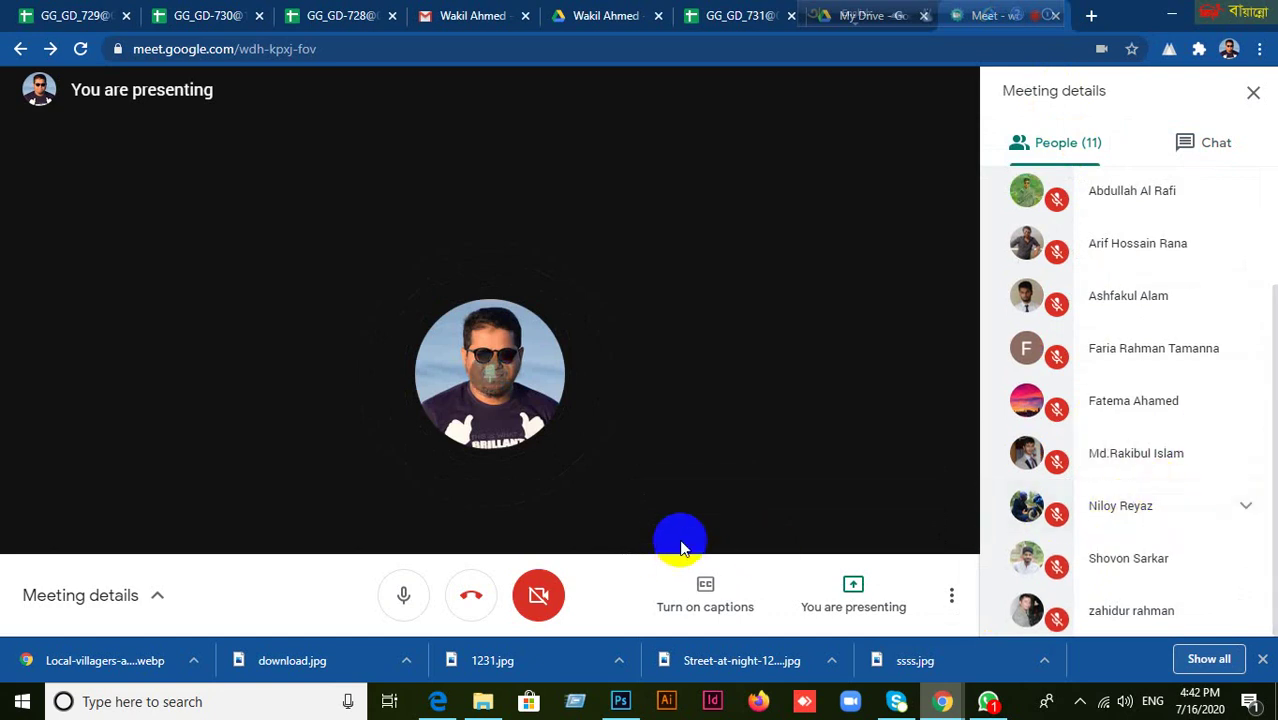
{"action": "left_click", "coordinate": [621, 702]}
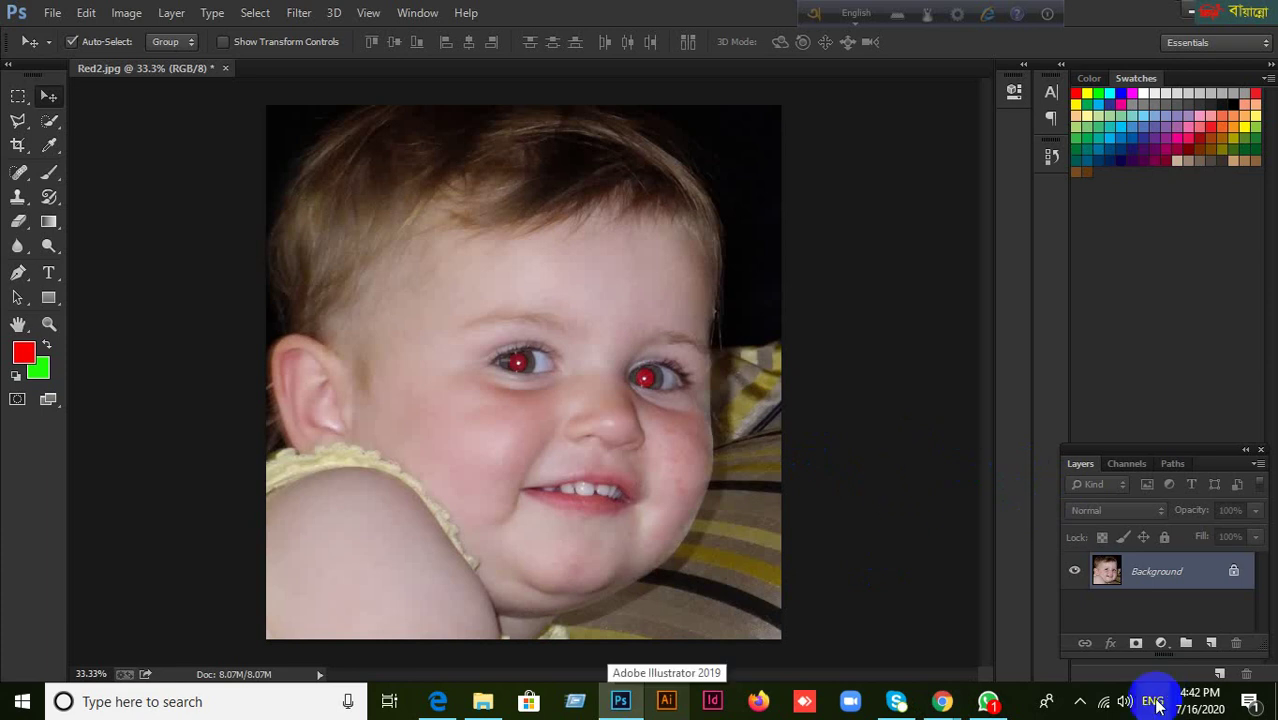
{"action": "key", "text": "F12"}
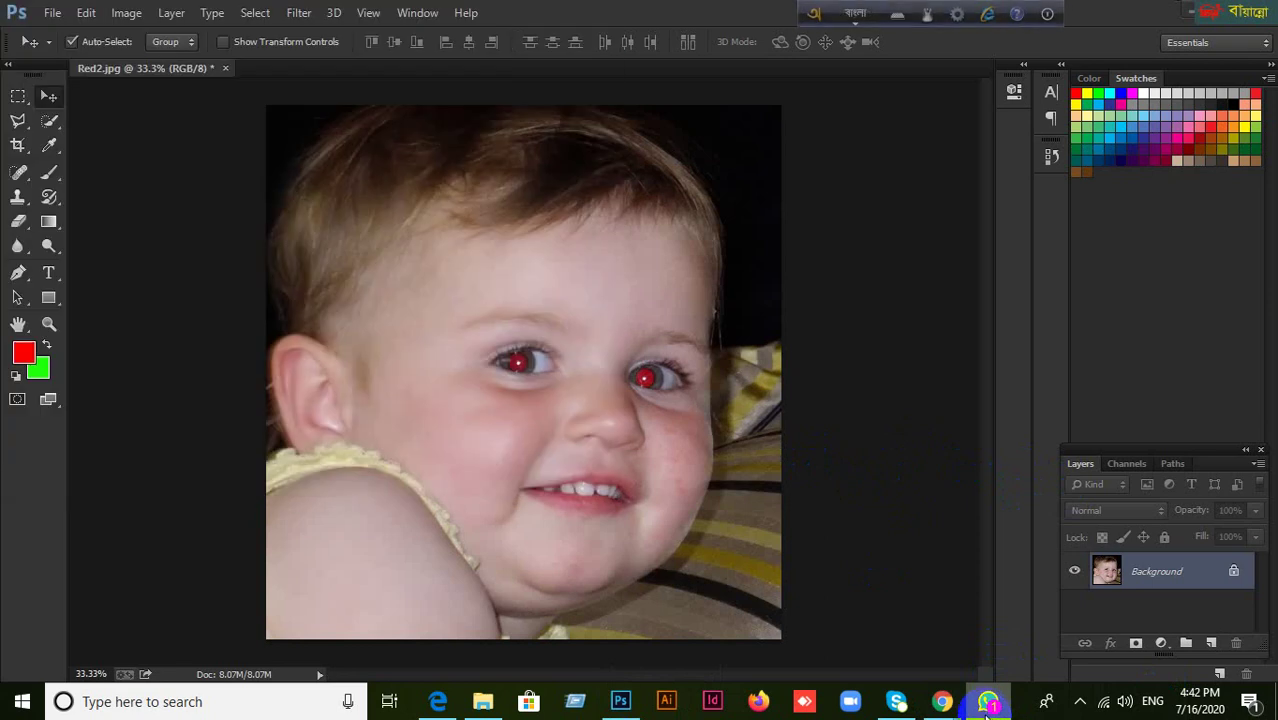
{"action": "key", "text": "F12"}
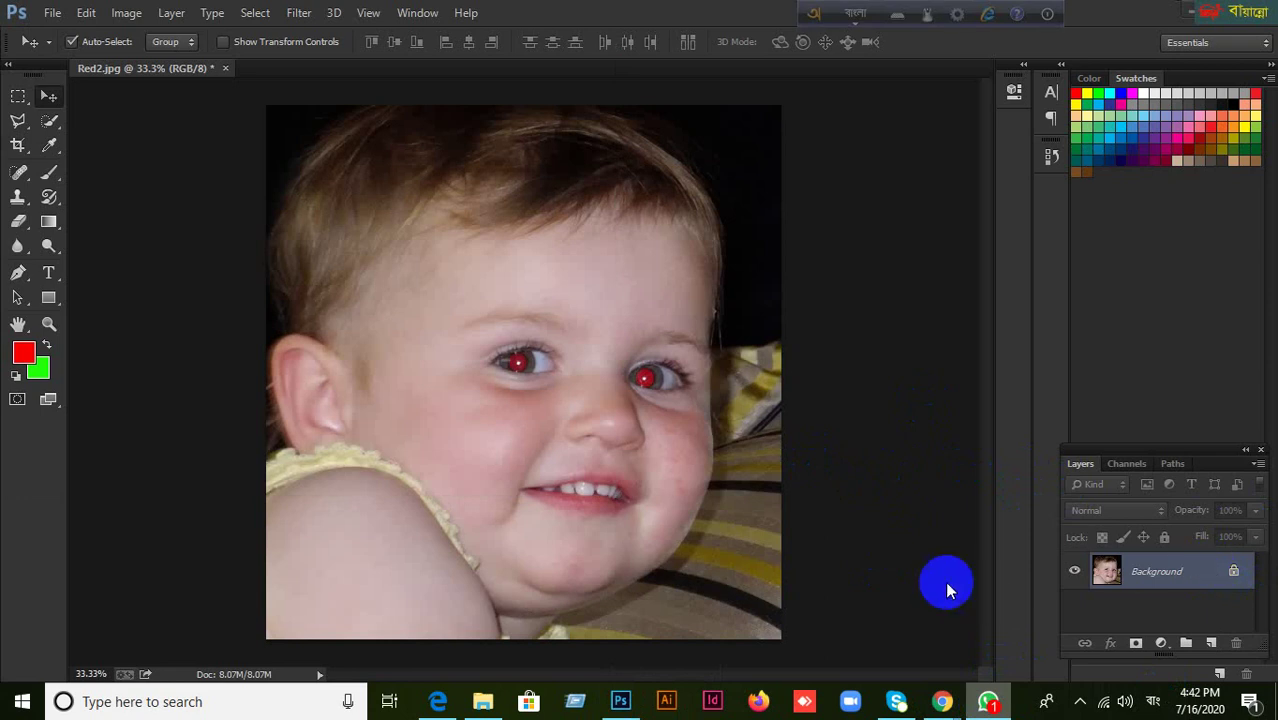
Step: Add a Brightness/Contrast adjustment layer above the Background with brightness 18 and contrast 29
{"action": "left_click", "coordinate": [1160, 645]}
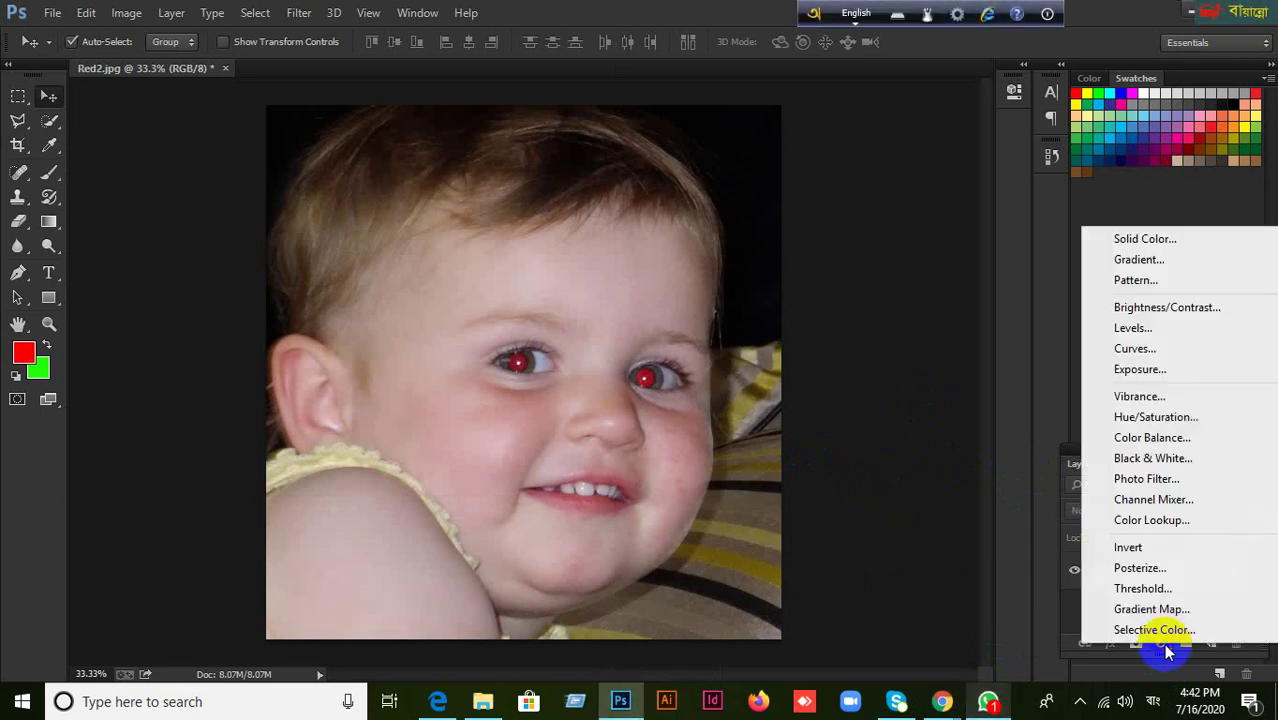
{"action": "left_click", "coordinate": [878, 472]}
{"action": "left_click", "coordinate": [1160, 643]}
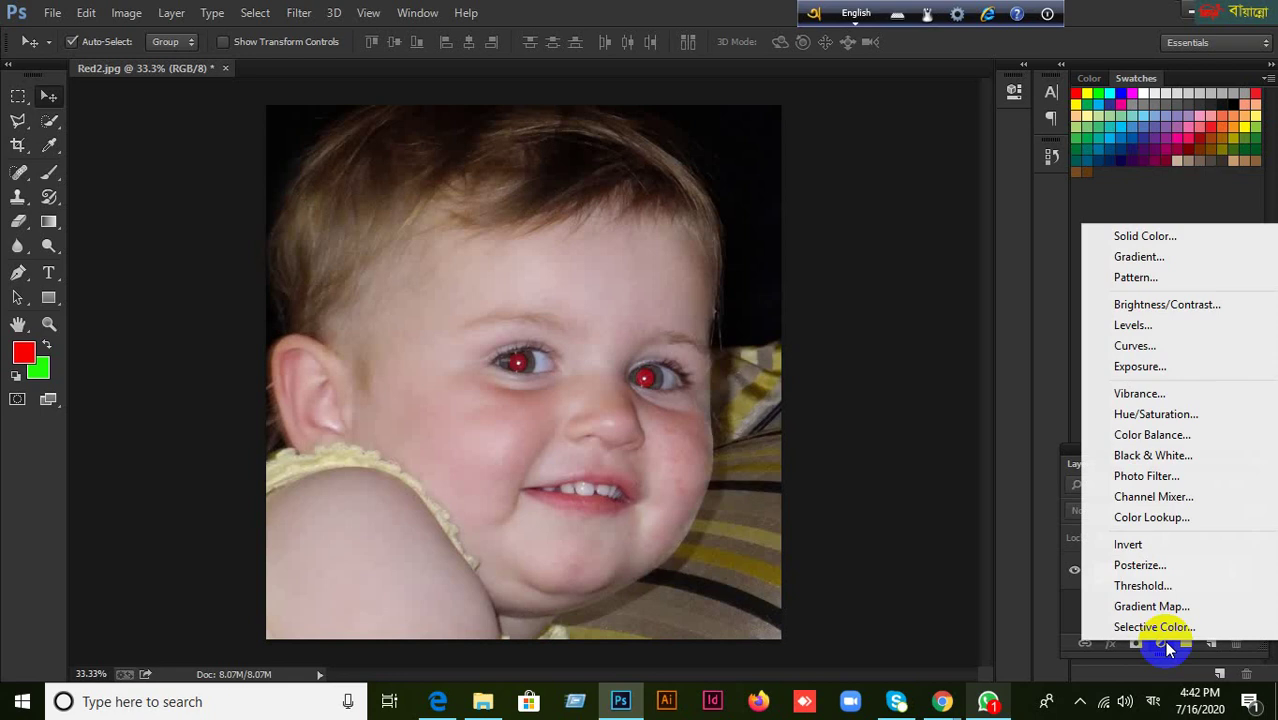
{"action": "left_click", "coordinate": [1180, 312]}
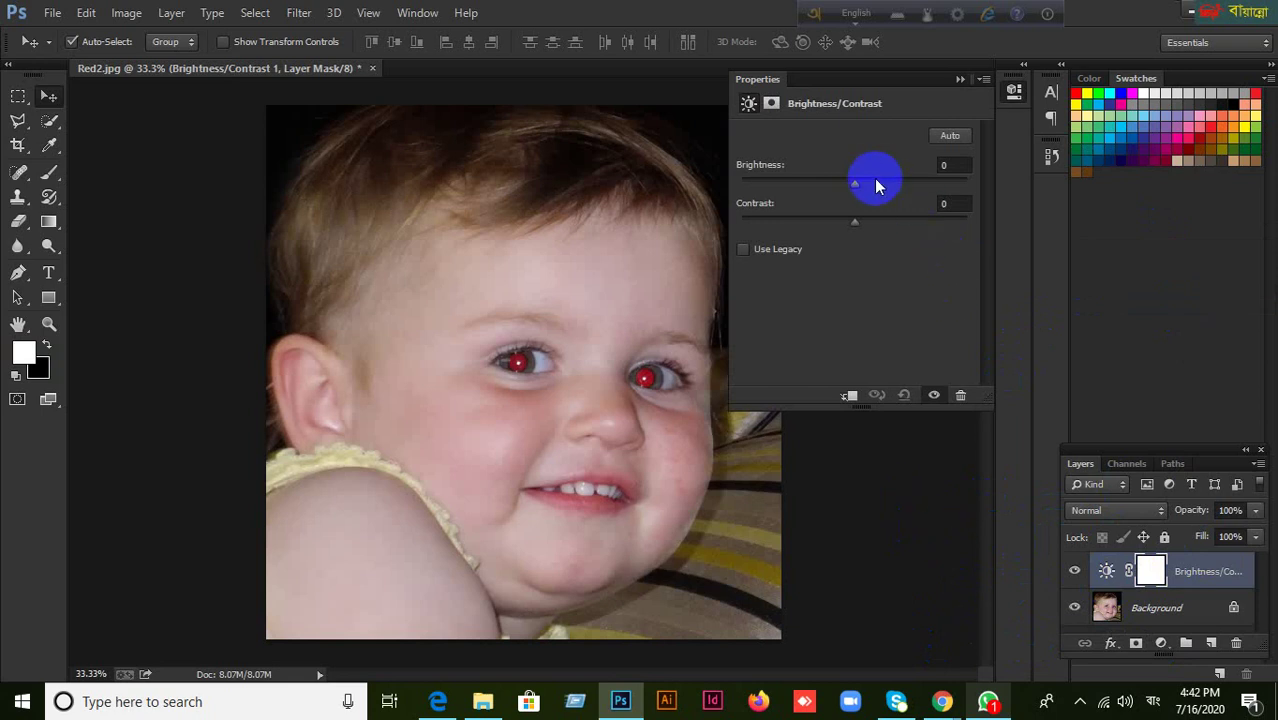
{"action": "left_click_drag", "start_coordinate": [858, 187], "coordinate": [887, 213]}
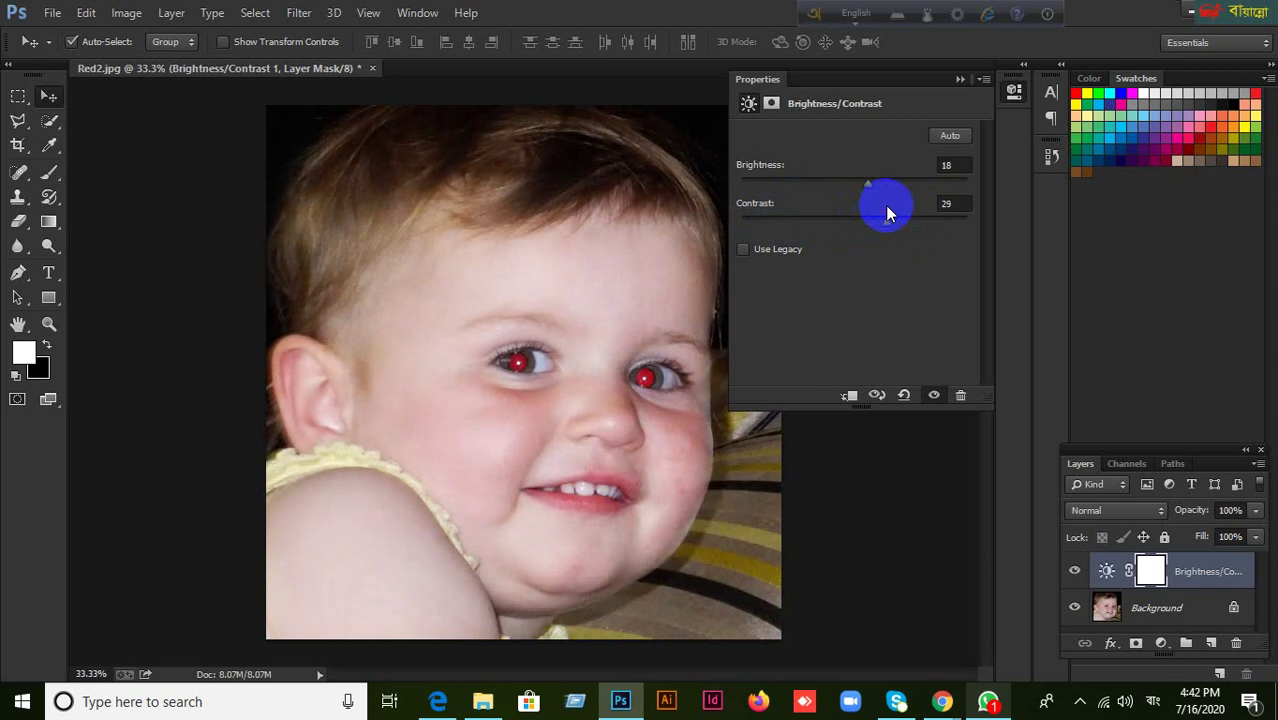
Step: Change the Brightness/Contrast adjustment to brightness 32 and contrast -6
{"action": "left_click", "coordinate": [1105, 571]}
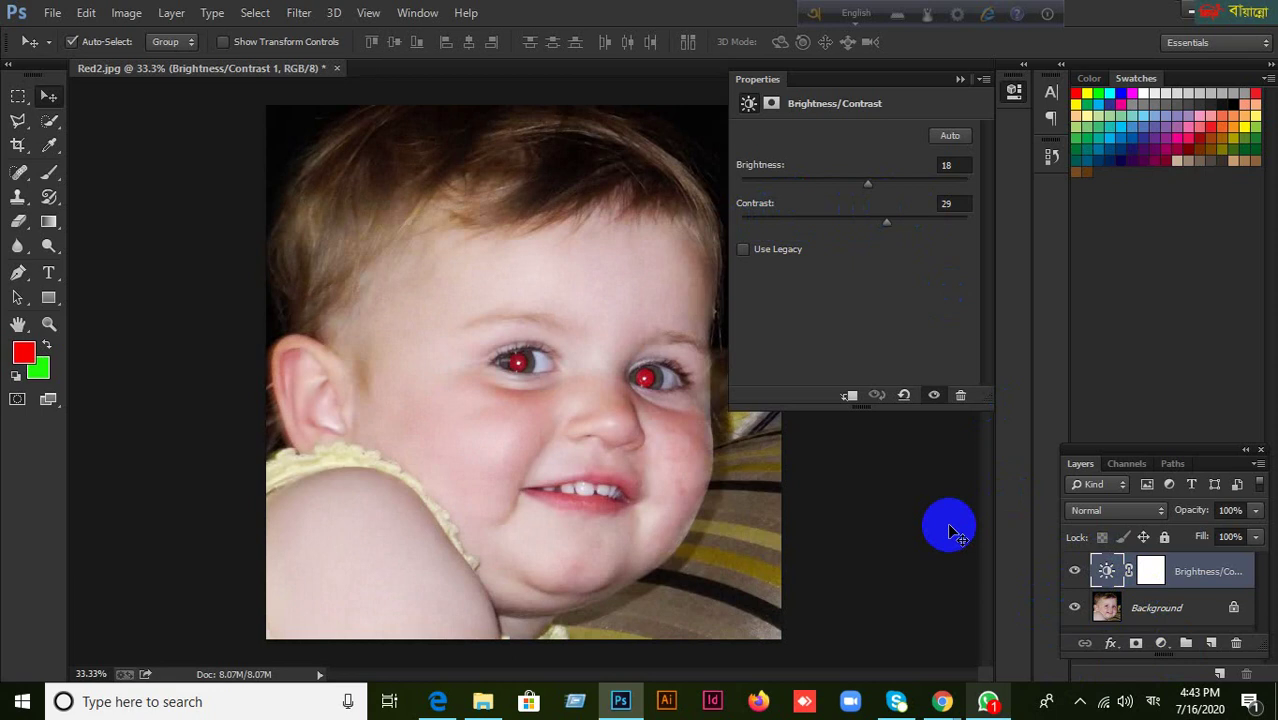
{"action": "mouse_move", "coordinate": [865, 186]}
{"action": "left_mouse_down"}
{"action": "mouse_move", "coordinate": [770, 177]}
{"action": "mouse_move", "coordinate": [878, 185]}
{"action": "left_mouse_up"}
{"action": "left_click_drag", "start_coordinate": [907, 225], "coordinate": [842, 220]}
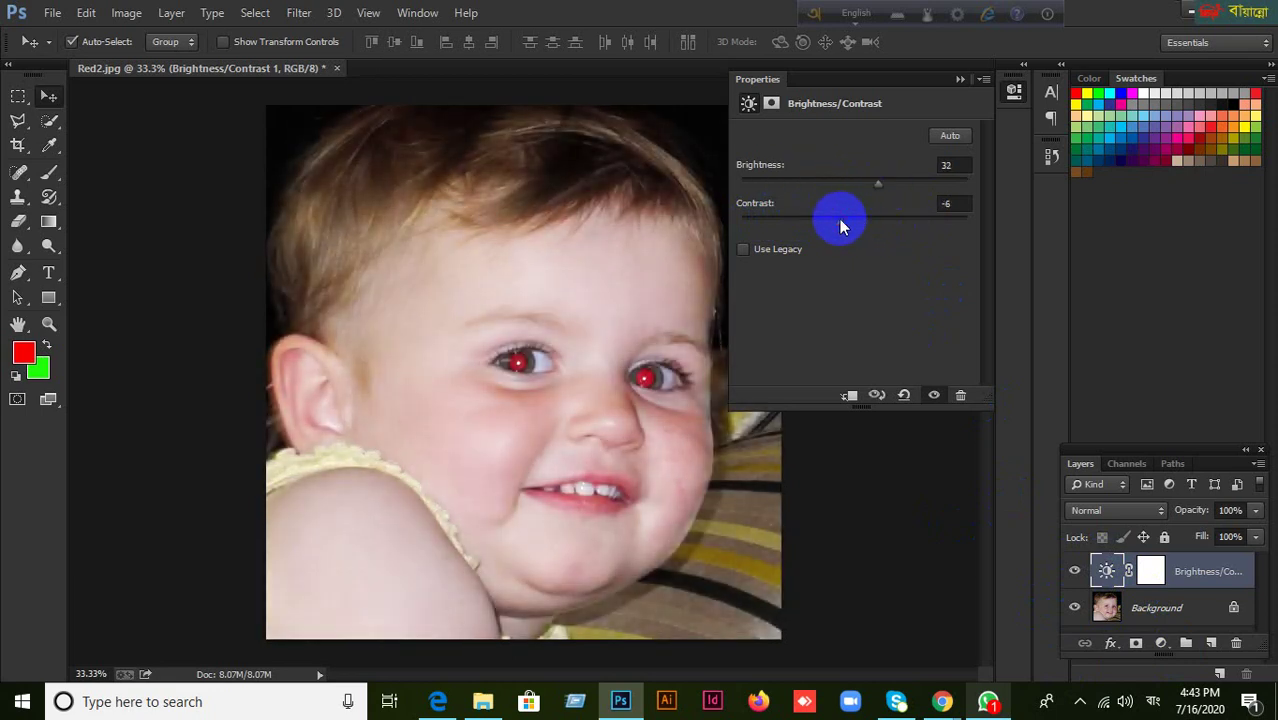
Step: Compare the photo with and without the Brightness/Contrast adjustment by switching its visibility off and on
{"action": "left_click", "coordinate": [905, 395]}
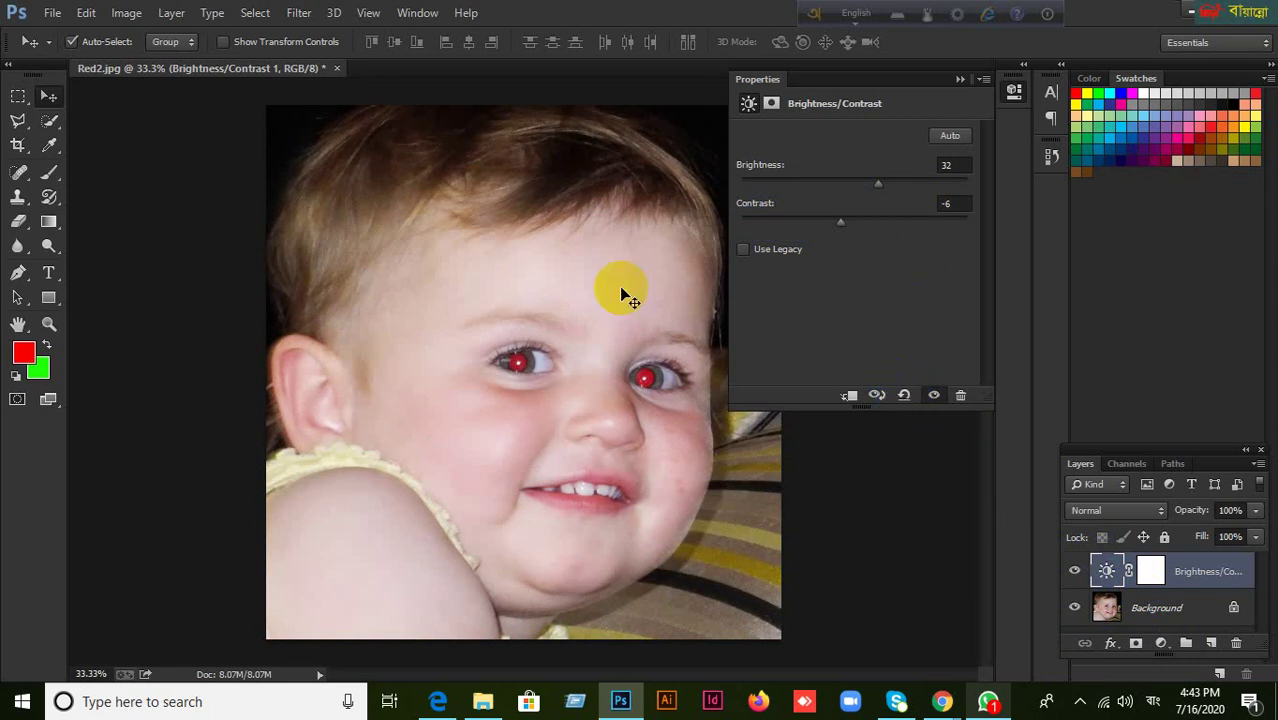
{"action": "left_click", "coordinate": [897, 396]}
{"action": "left_click", "coordinate": [900, 396]}
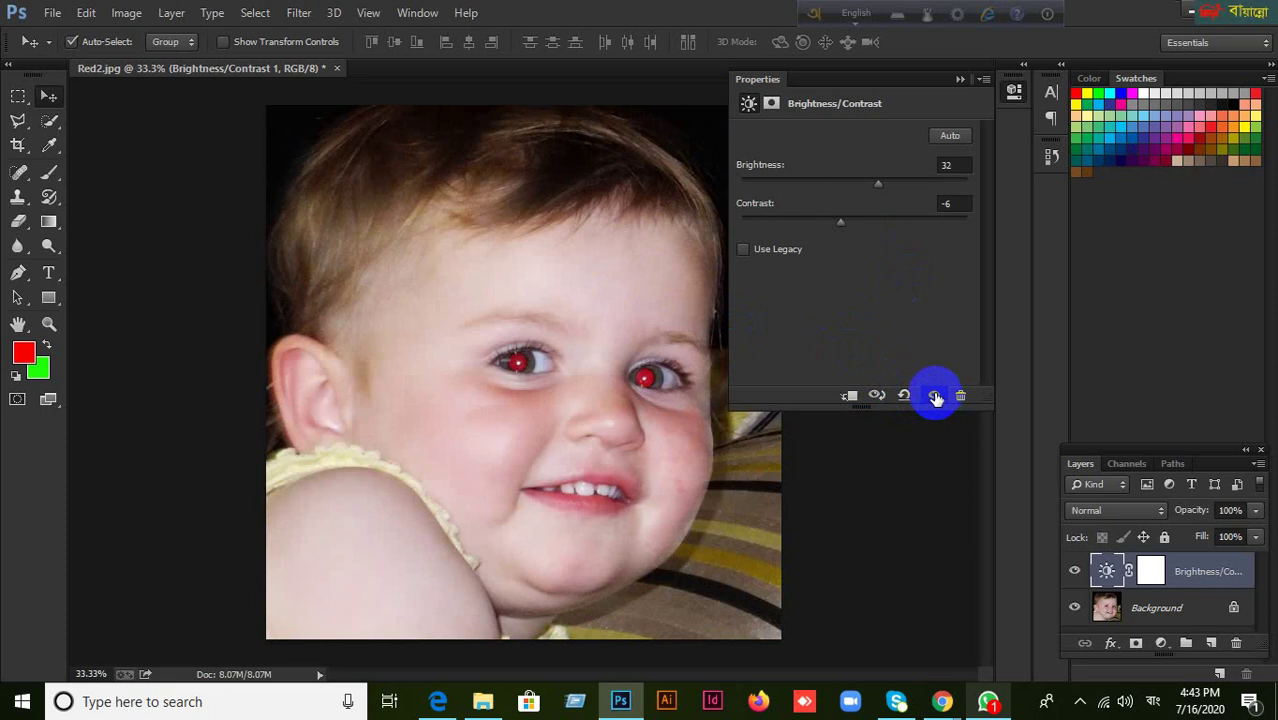
{"action": "left_click", "coordinate": [935, 398]}
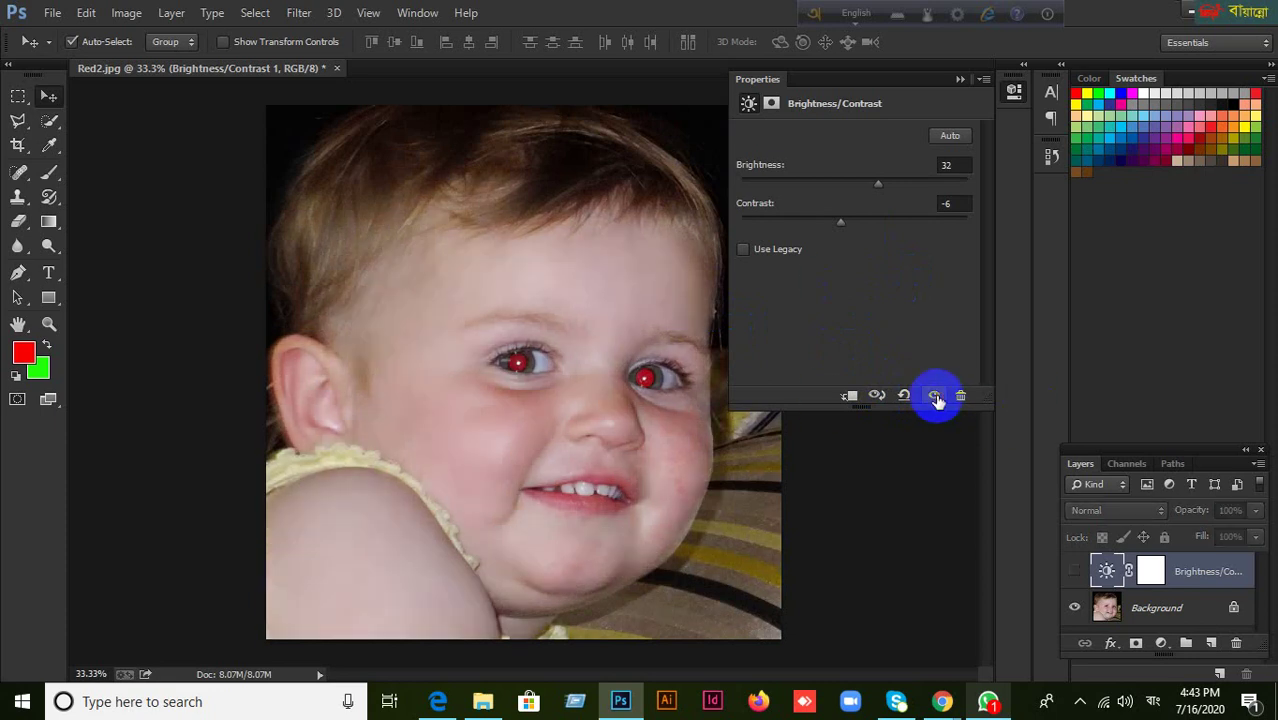
{"action": "left_click", "coordinate": [935, 398]}
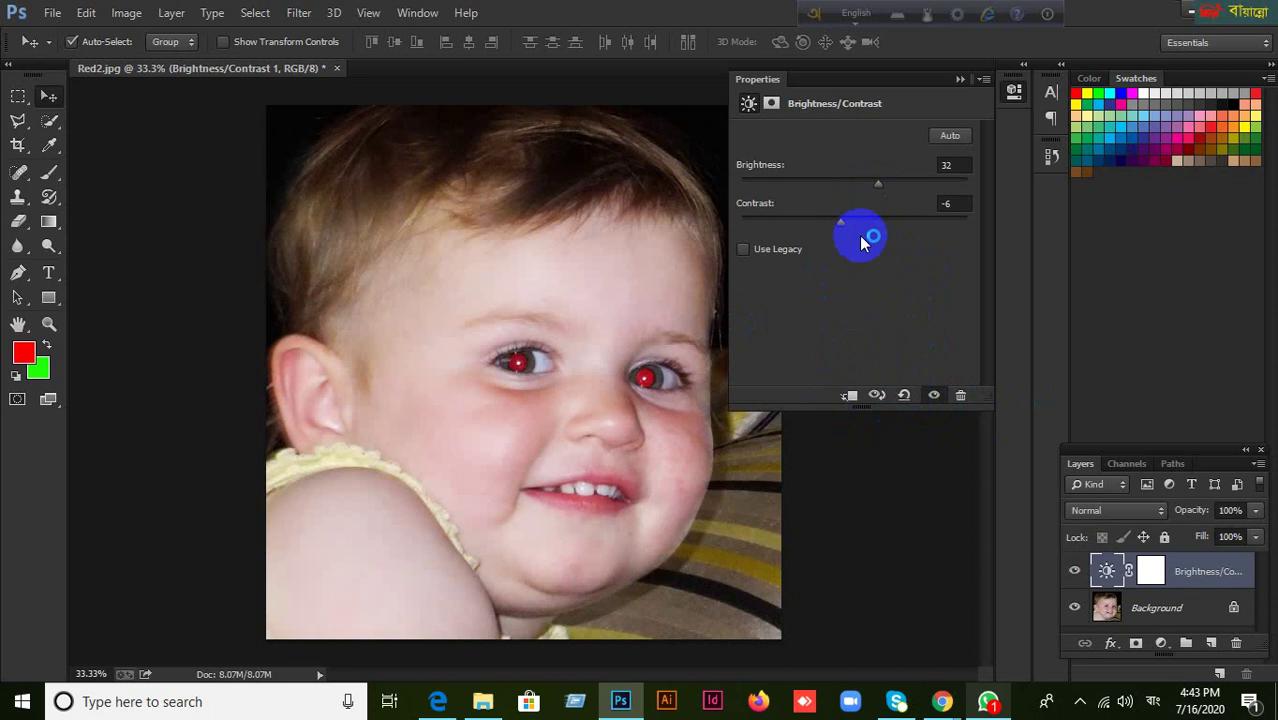
Step: Darken the photo by setting the adjustment's brightness to -49 and its contrast to 7
{"action": "left_click_drag", "start_coordinate": [876, 186], "coordinate": [820, 185]}
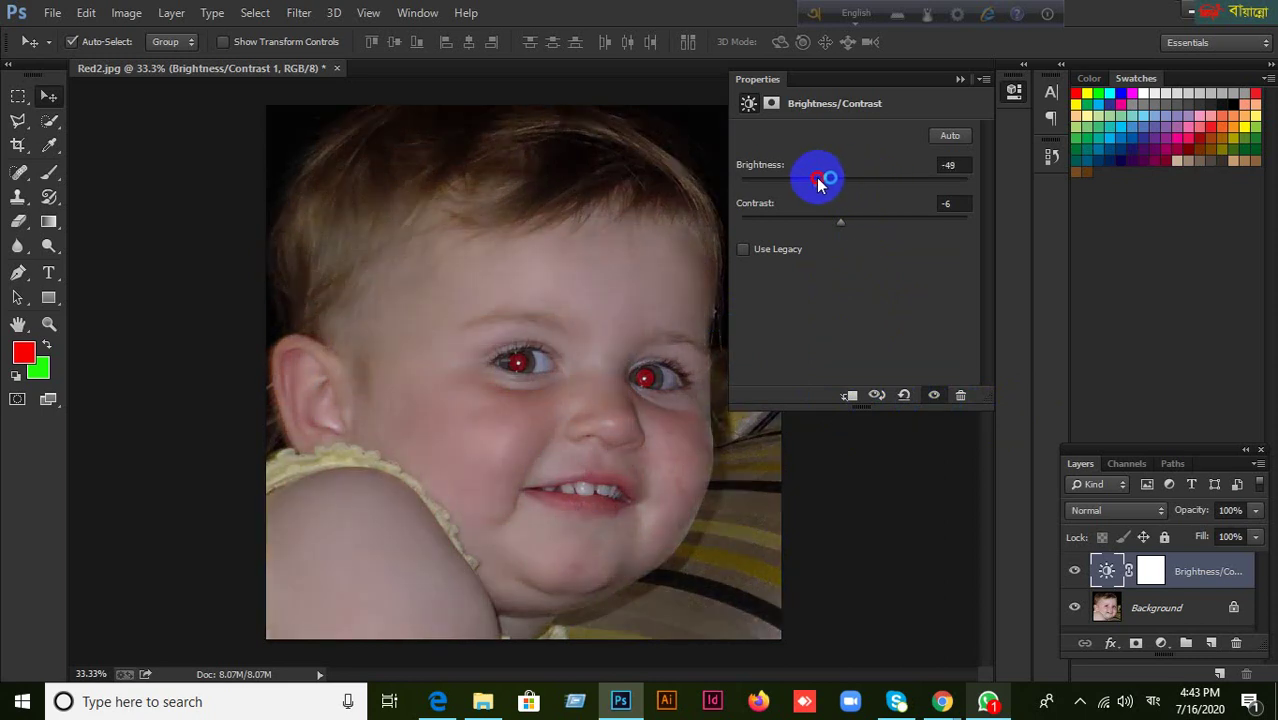
{"action": "left_click", "coordinate": [905, 397]}
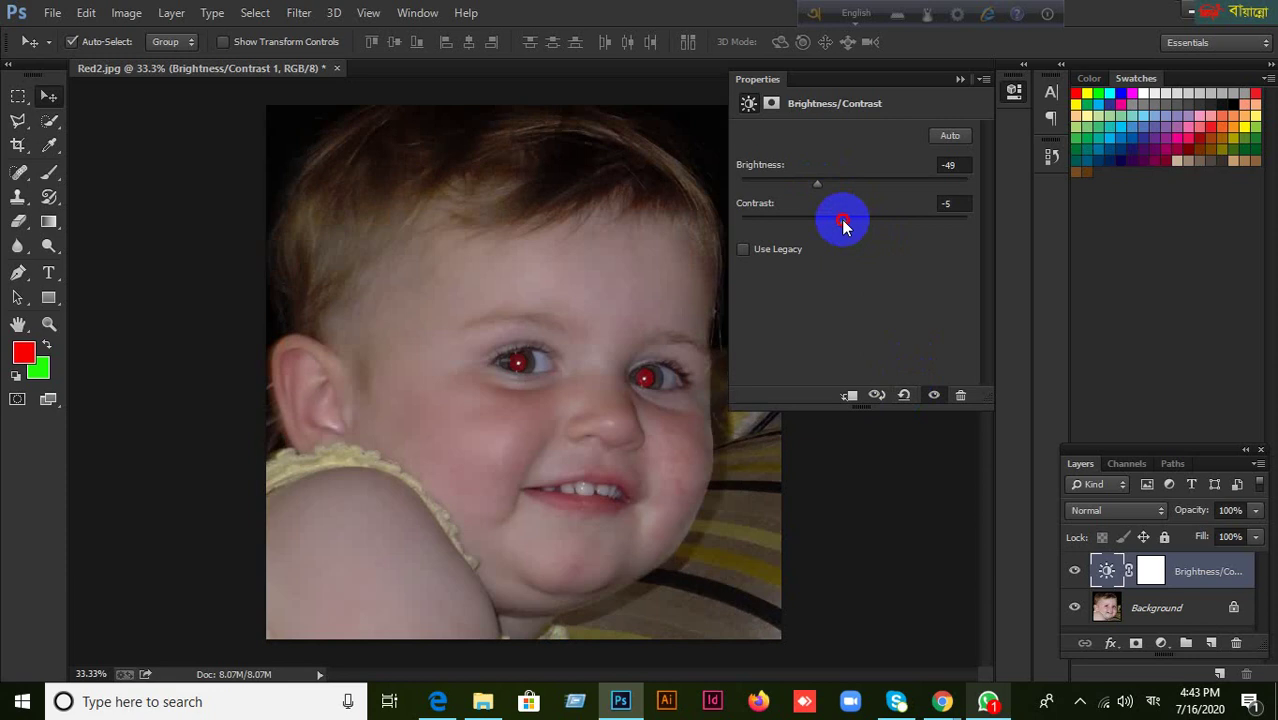
{"action": "left_click_drag", "start_coordinate": [845, 222], "coordinate": [868, 222]}
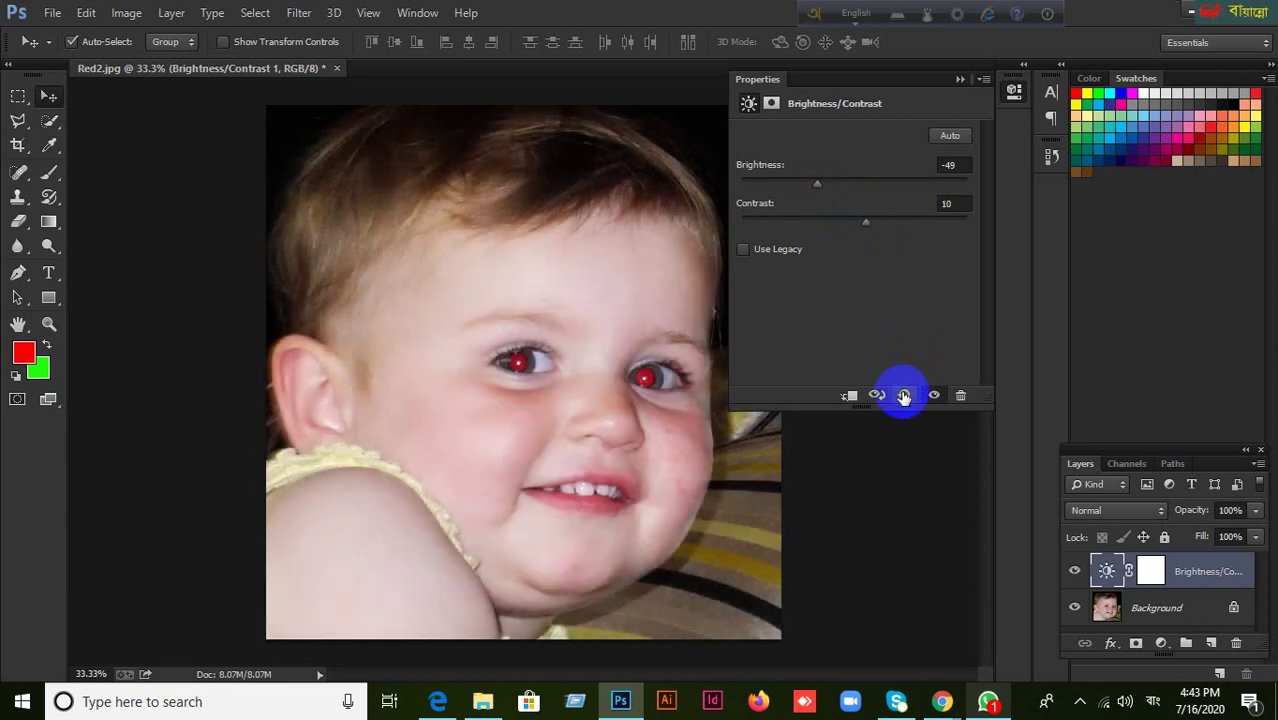
{"action": "left_click_drag", "start_coordinate": [866, 222], "coordinate": [840, 222]}
{"action": "left_click", "coordinate": [905, 397]}
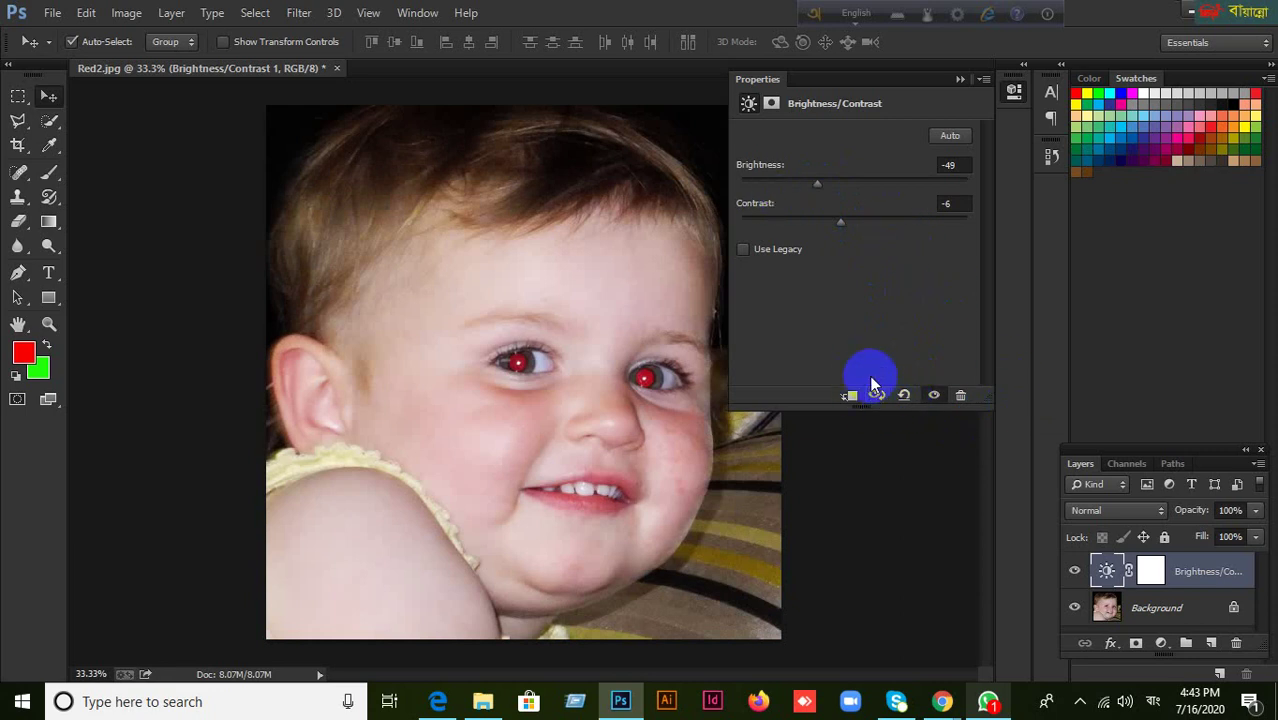
{"action": "left_click_drag", "start_coordinate": [840, 228], "coordinate": [862, 228]}
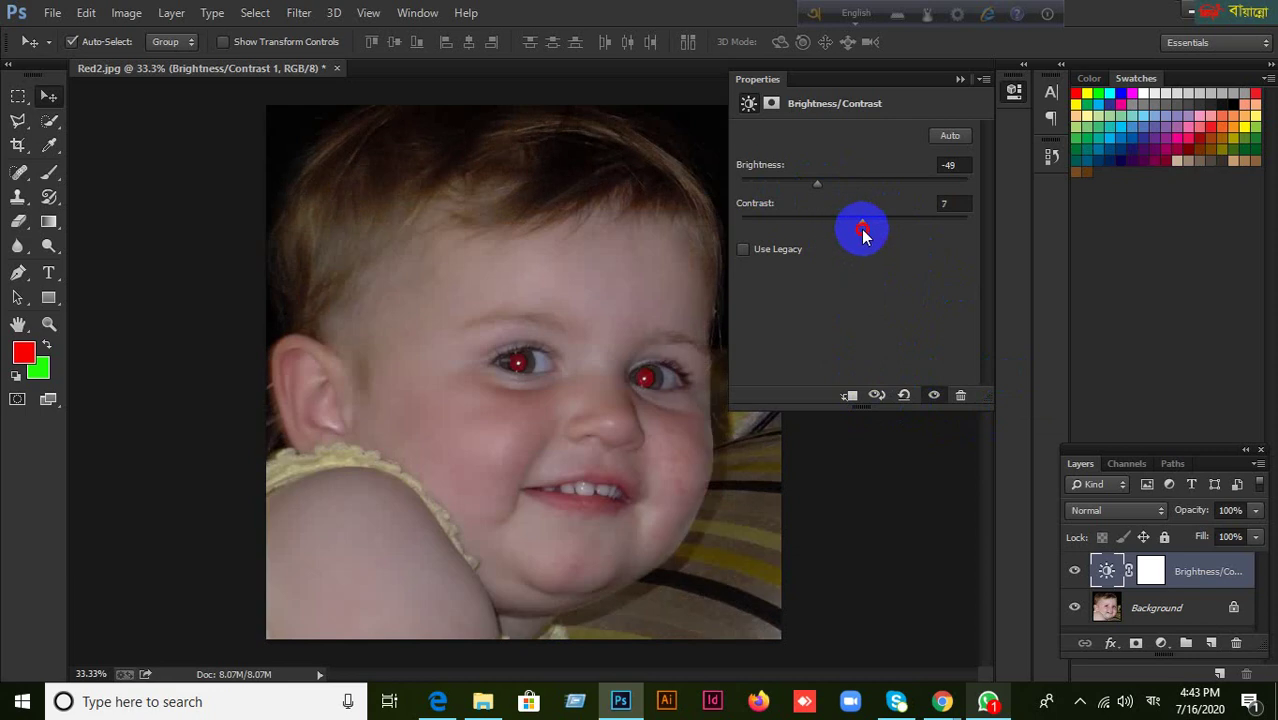
Step: Preview the adjustment's previous state several times to compare it with the current brightness and contrast settings
{"action": "left_click", "coordinate": [877, 396]}
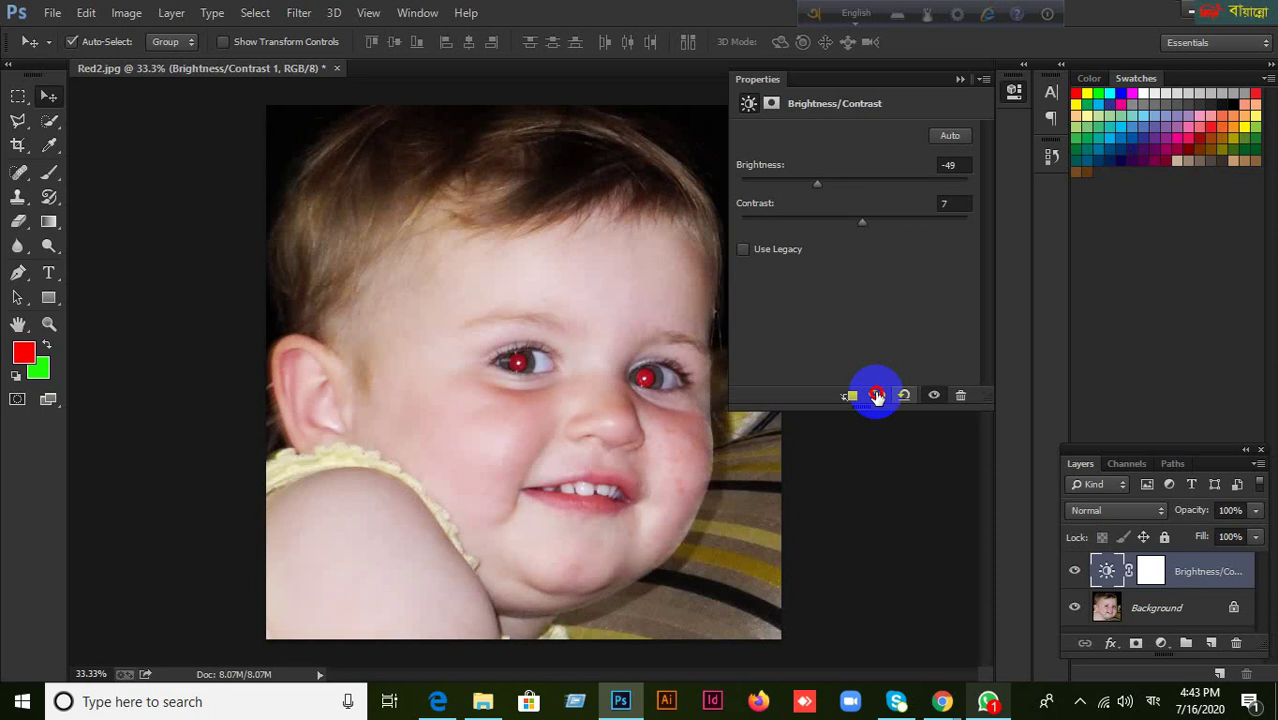
{"action": "left_click", "coordinate": [877, 396]}
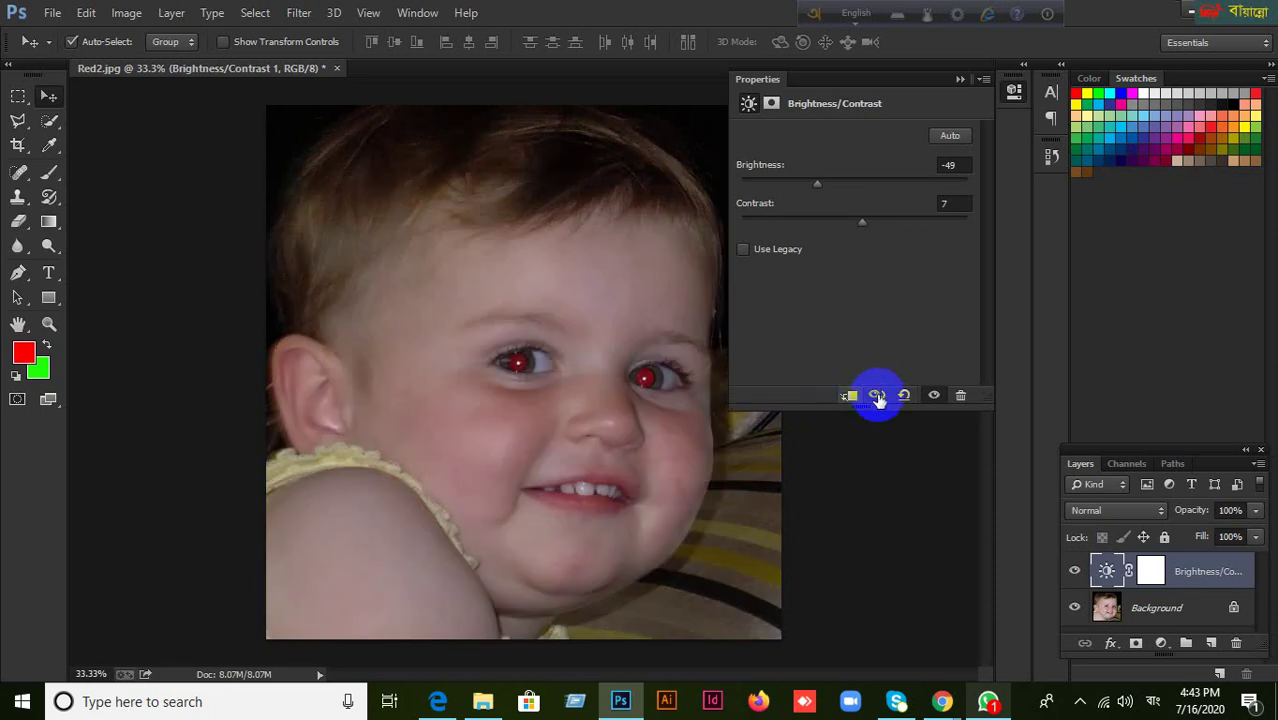
{"action": "left_click", "coordinate": [877, 396]}
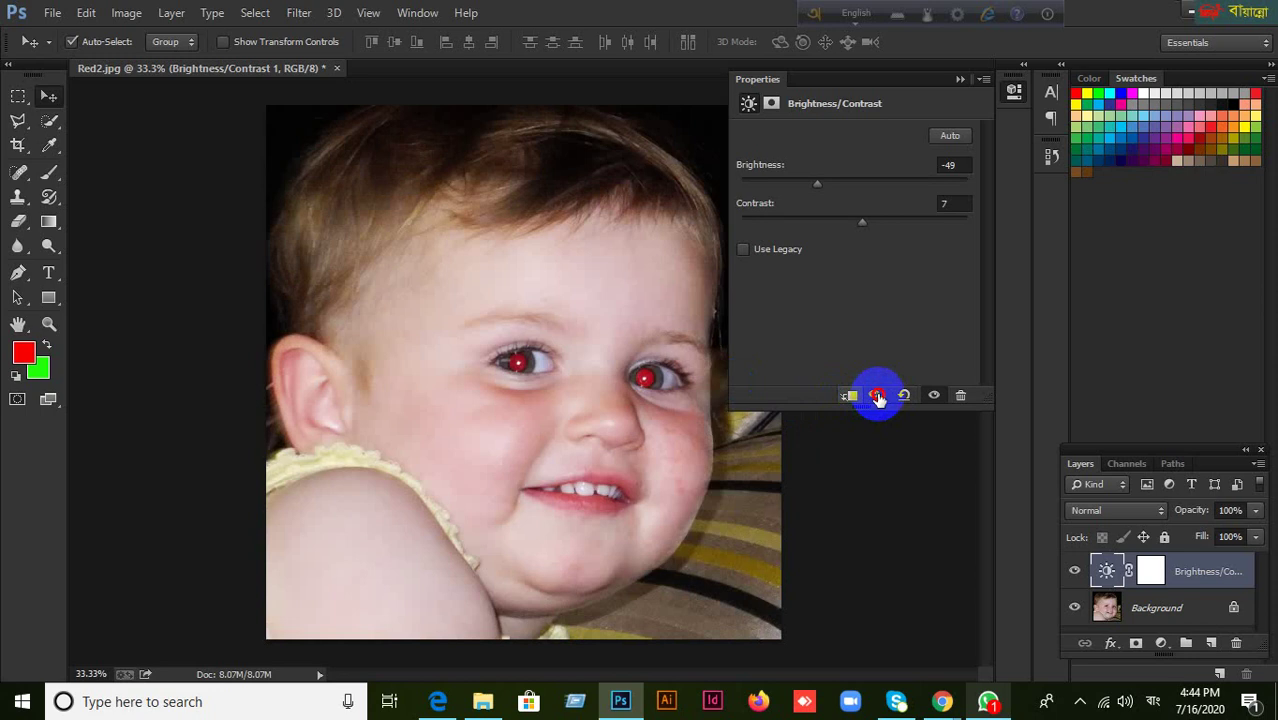
{"action": "left_click", "coordinate": [877, 396]}
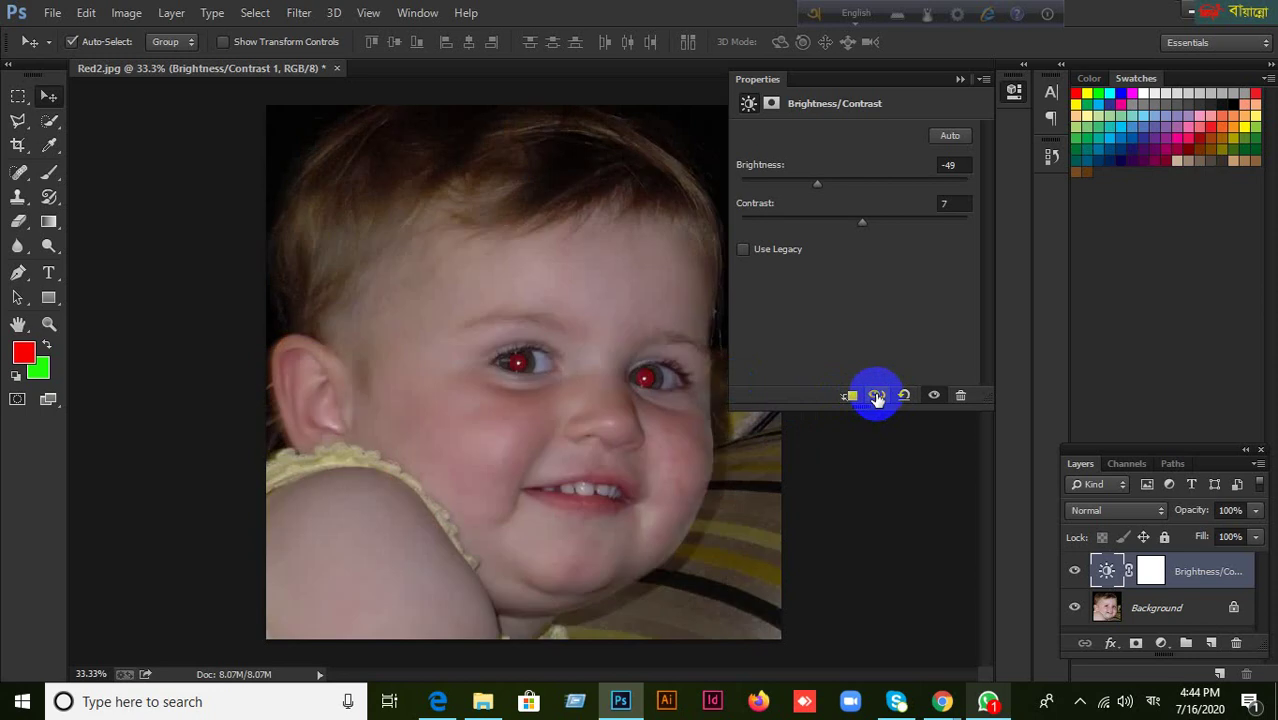
{"action": "left_click", "coordinate": [877, 396]}
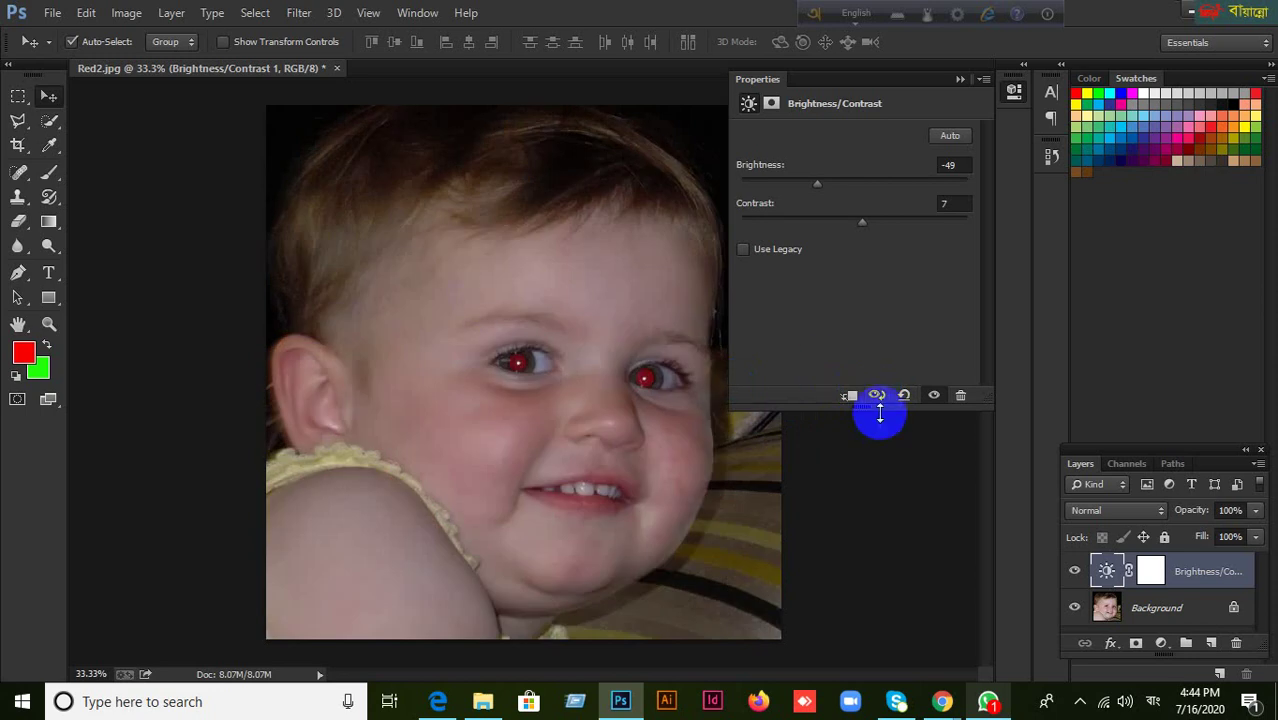
{"action": "left_click", "coordinate": [877, 396]}
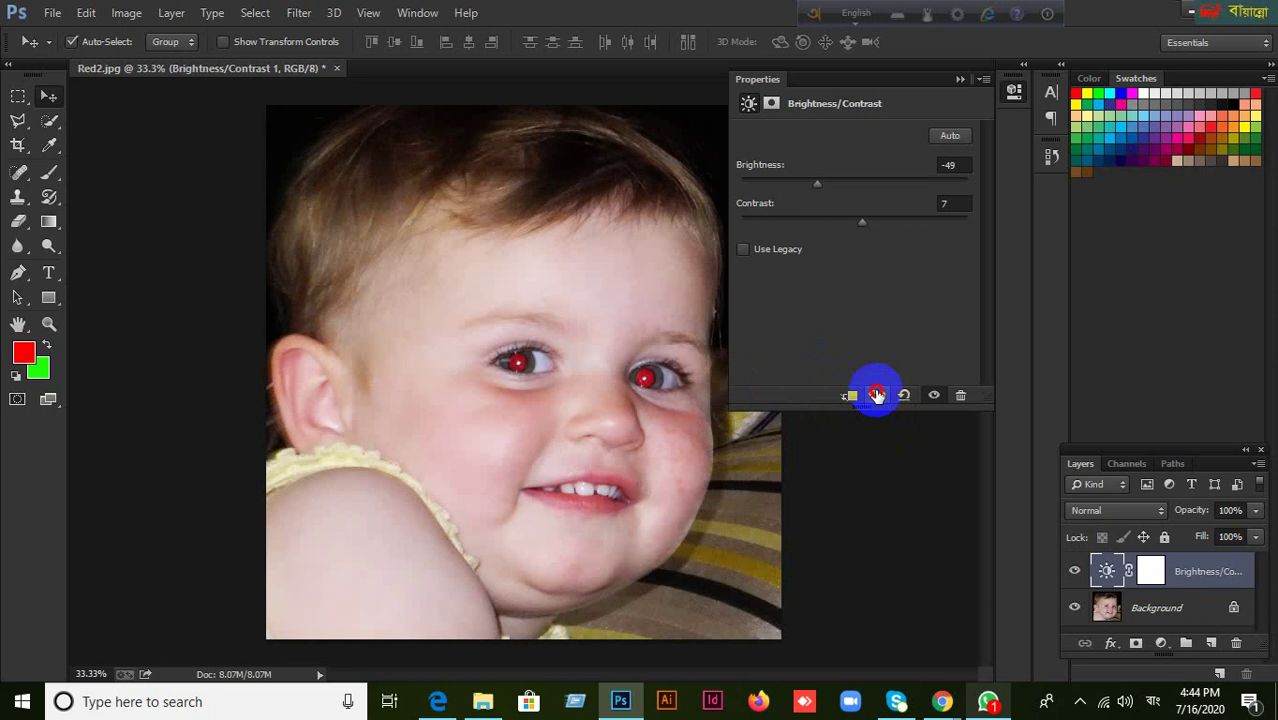
{"action": "left_click", "coordinate": [877, 396]}
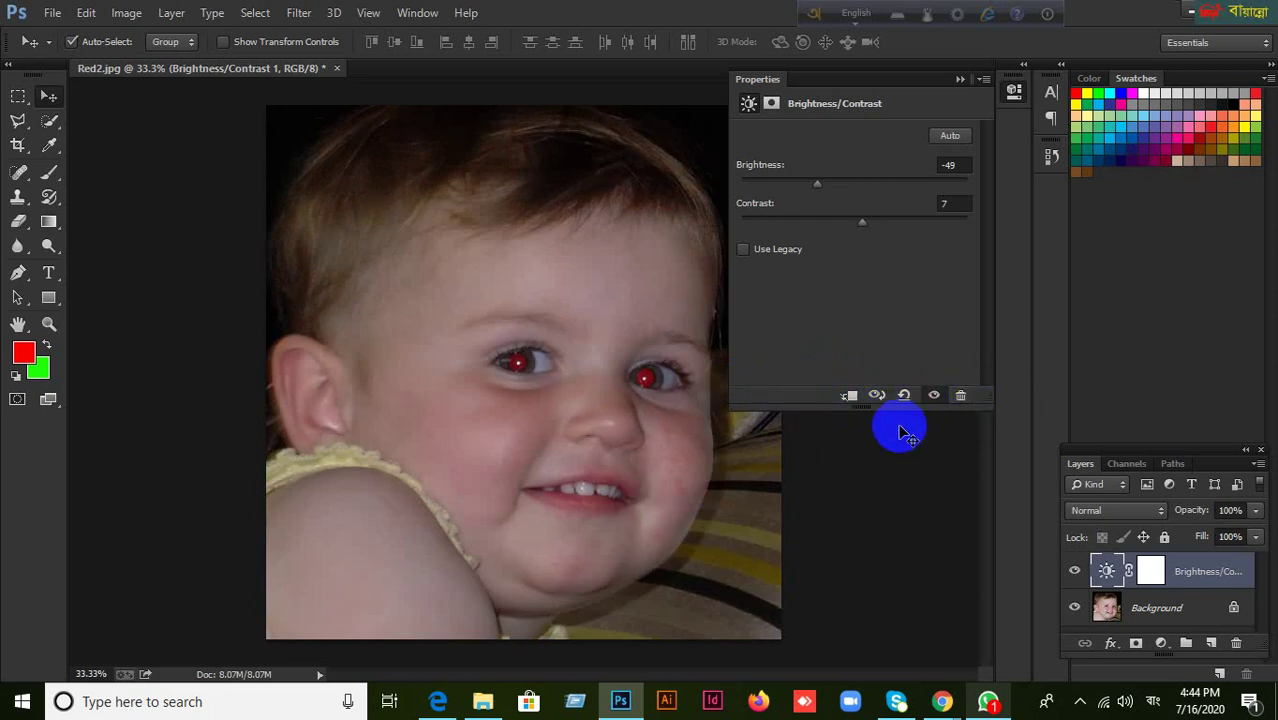
Step: Clip the Brightness/Contrast adjustment layer to the Background layer
{"action": "left_click", "coordinate": [844, 400]}
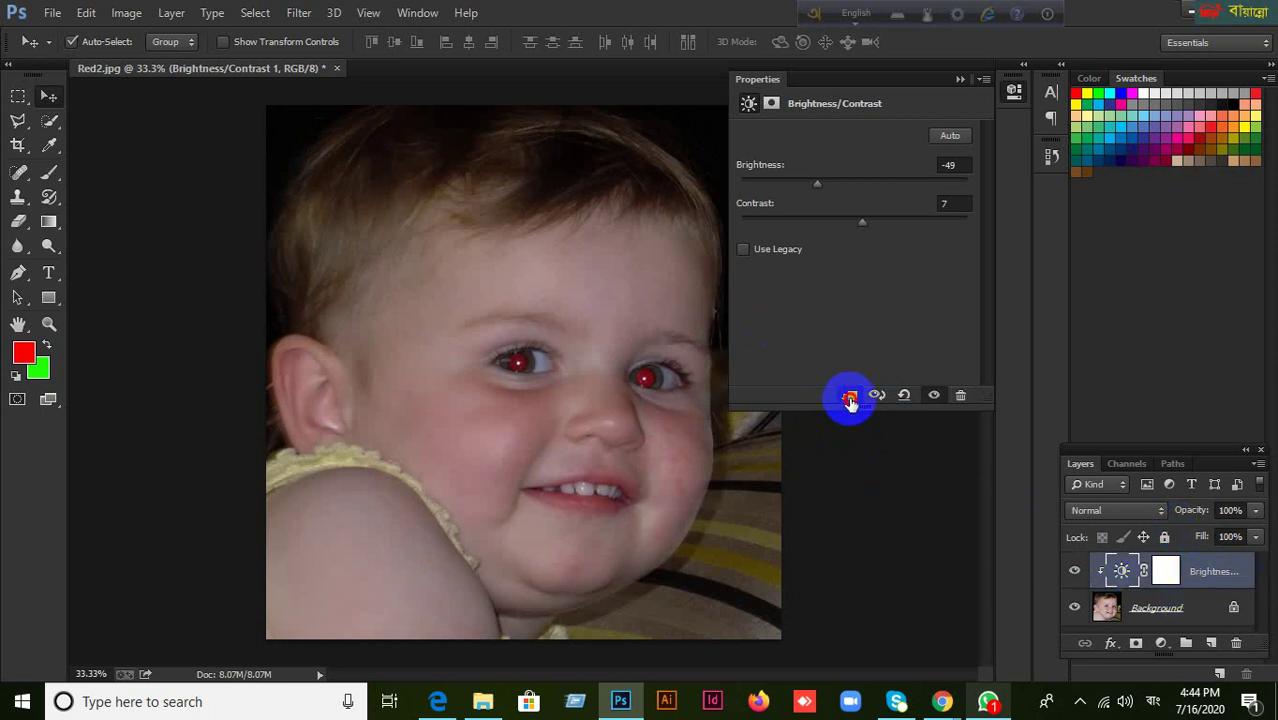
Step: Set the Brightness/Contrast adjustment's brightness to -48 and its contrast to -24
{"action": "left_click", "coordinate": [1159, 645]}
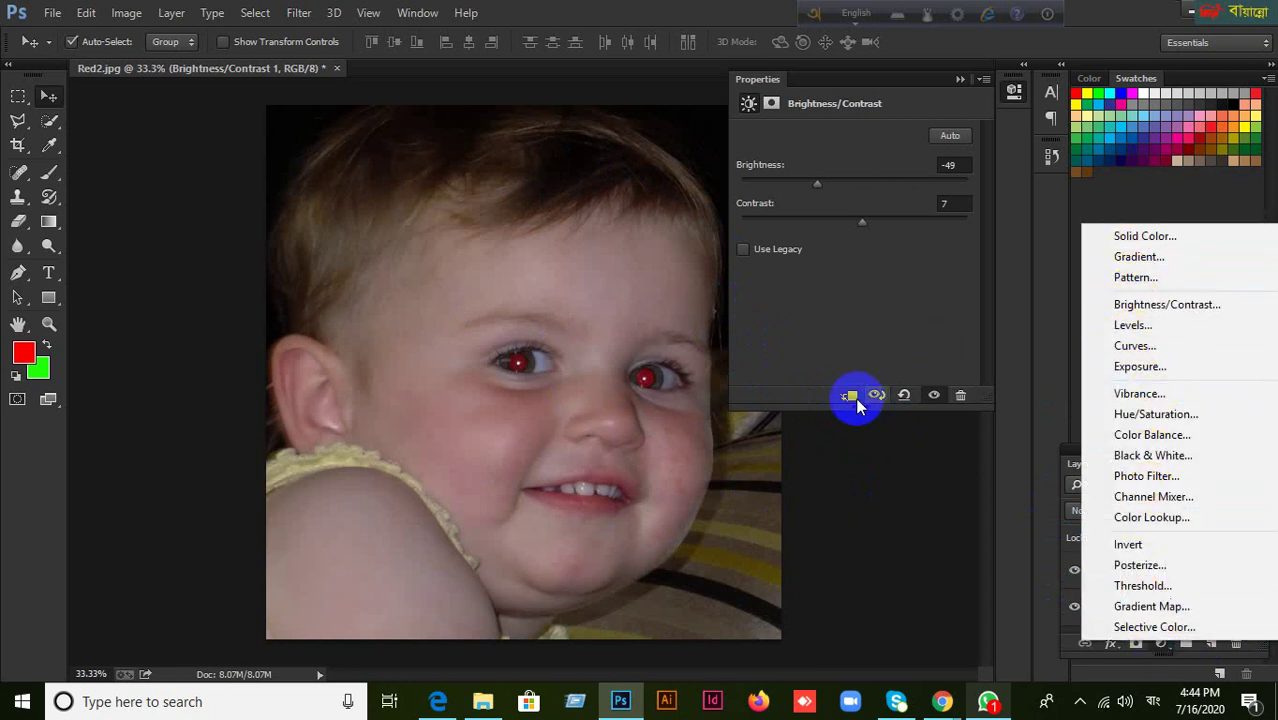
{"action": "left_click", "coordinate": [1040, 295]}
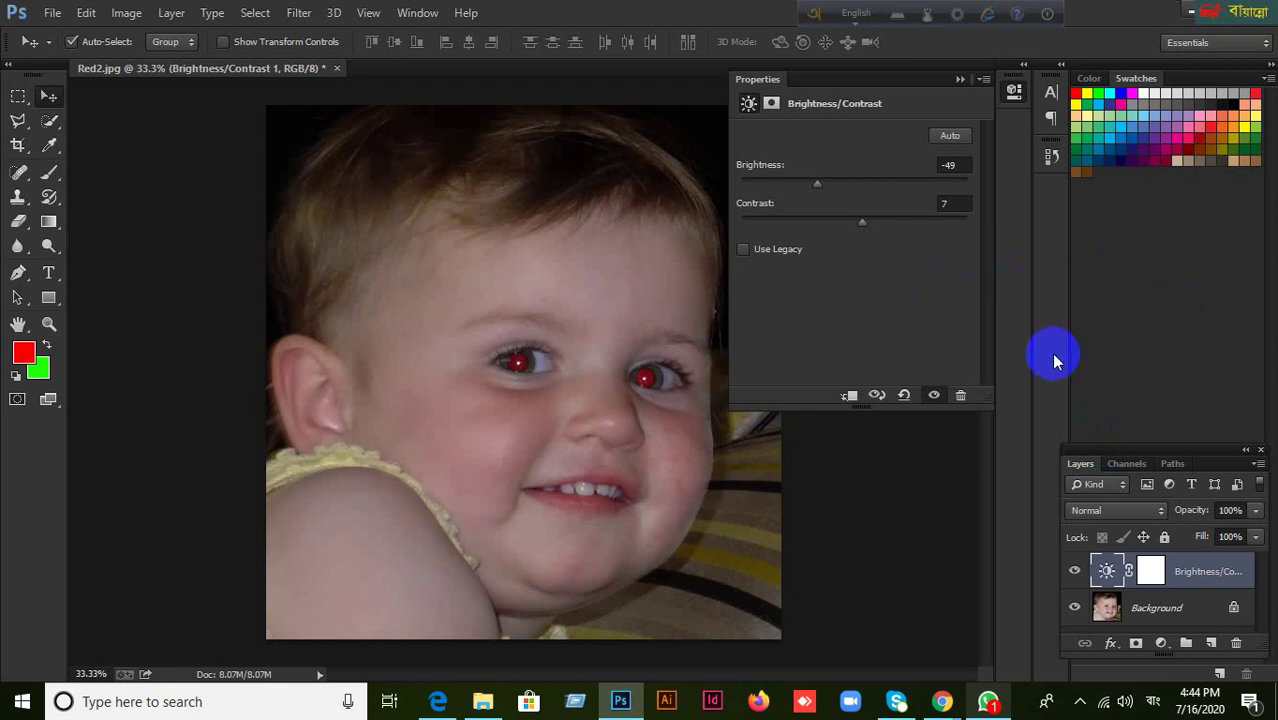
{"action": "mouse_move", "coordinate": [817, 185]}
{"action": "left_mouse_down"}
{"action": "mouse_move", "coordinate": [853, 183]}
{"action": "mouse_move", "coordinate": [809, 185]}
{"action": "left_mouse_up"}
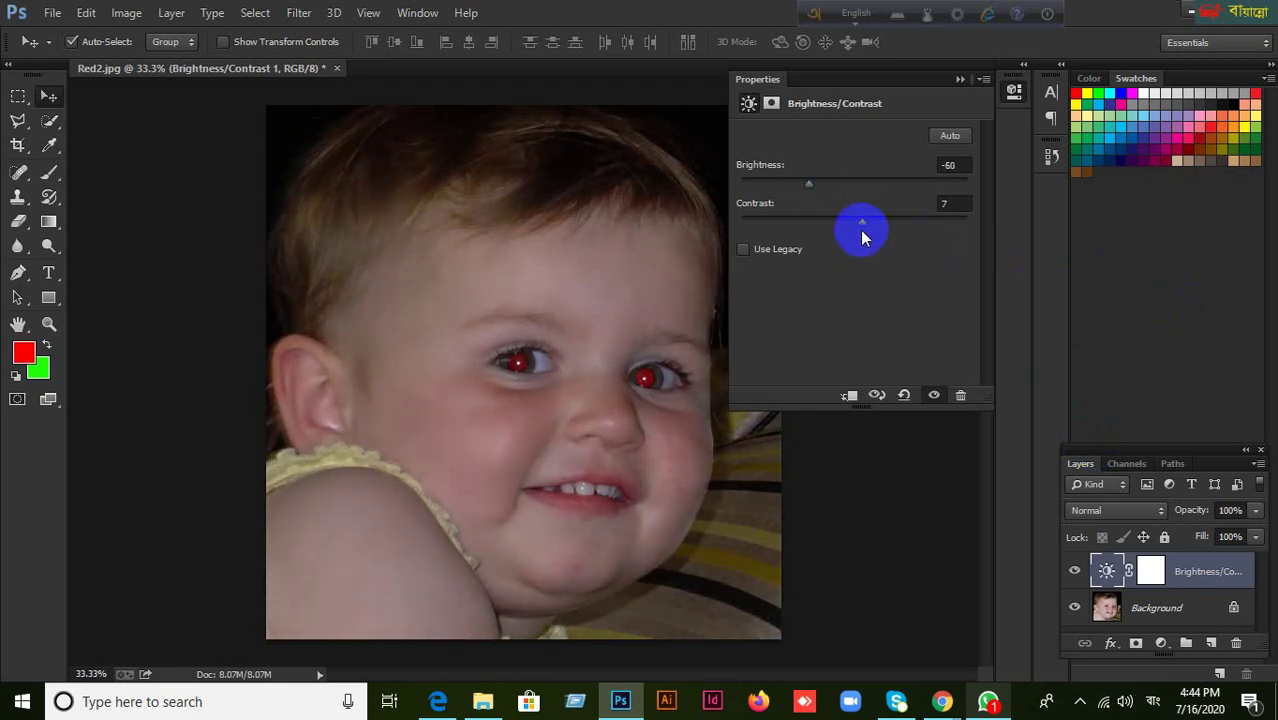
{"action": "left_click_drag", "start_coordinate": [862, 222], "coordinate": [822, 186]}
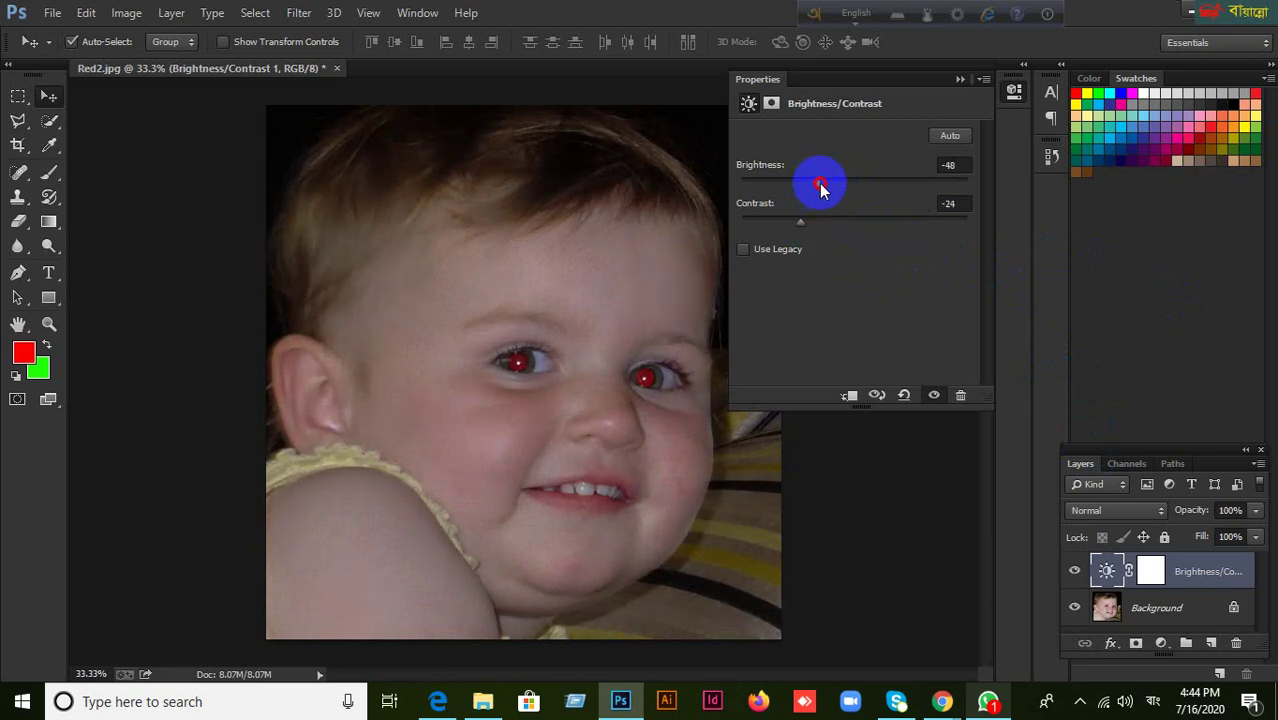
Step: Delete the Brightness/Contrast adjustment layer above the Background
{"action": "left_click", "coordinate": [959, 80]}
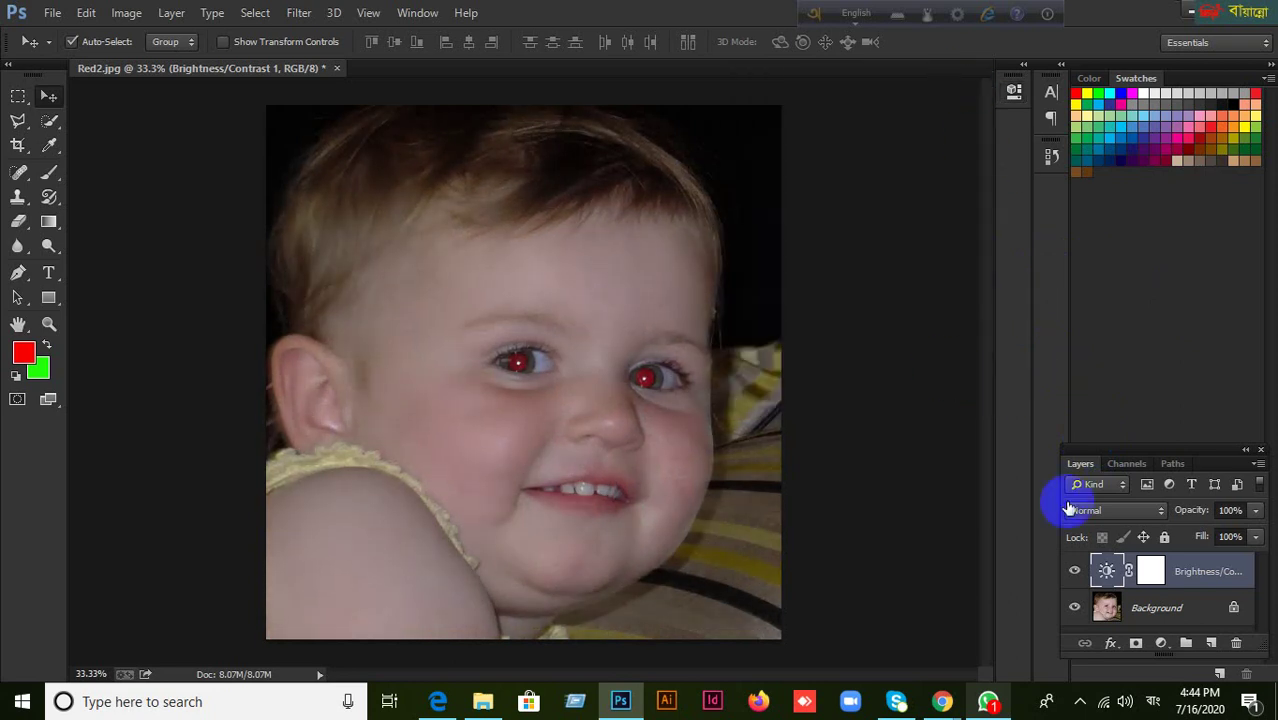
{"action": "left_click", "coordinate": [1238, 641]}
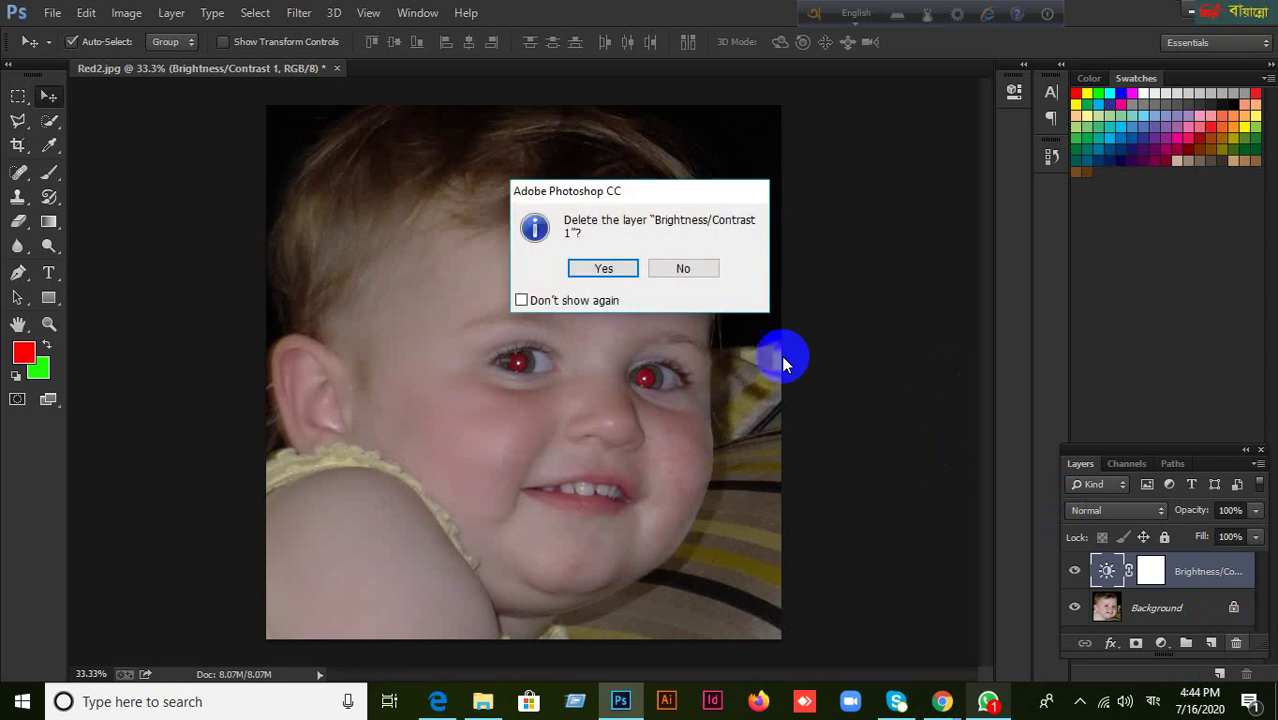
{"action": "left_click", "coordinate": [602, 266]}
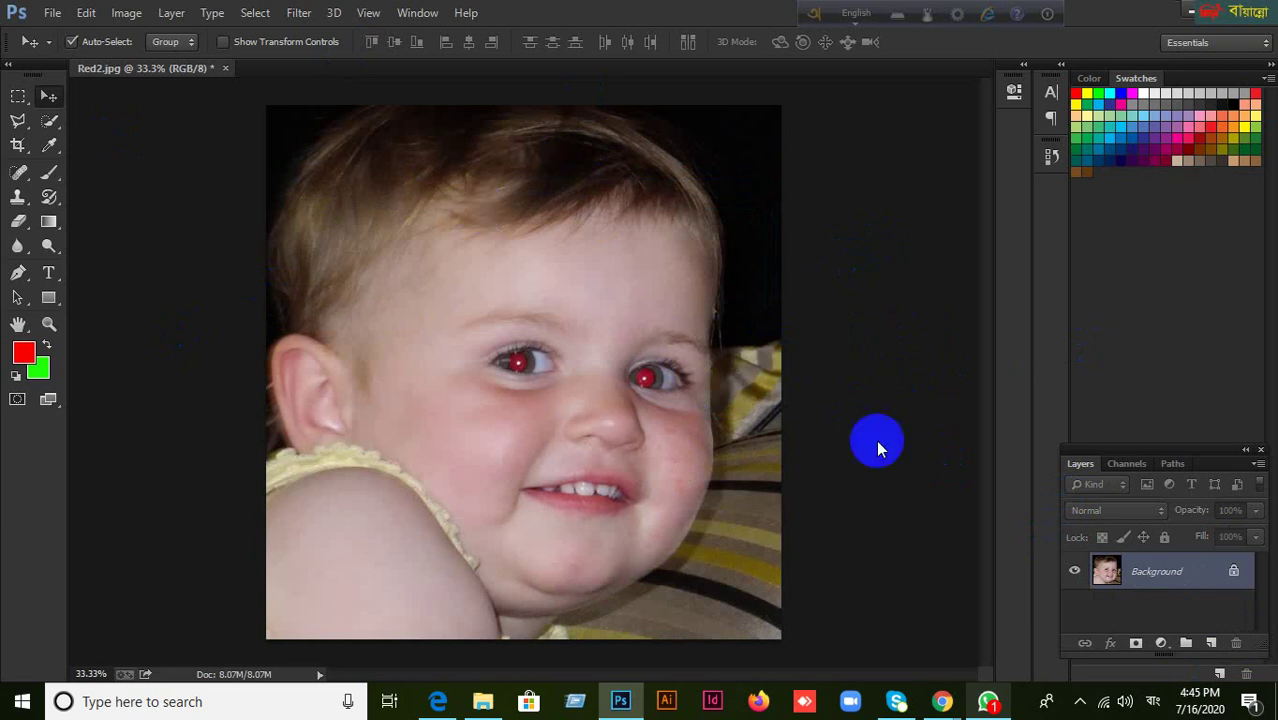
Step: Add a new Brightness/Contrast adjustment layer above the Background and set its brightness to 33
{"action": "left_click", "coordinate": [1162, 644]}
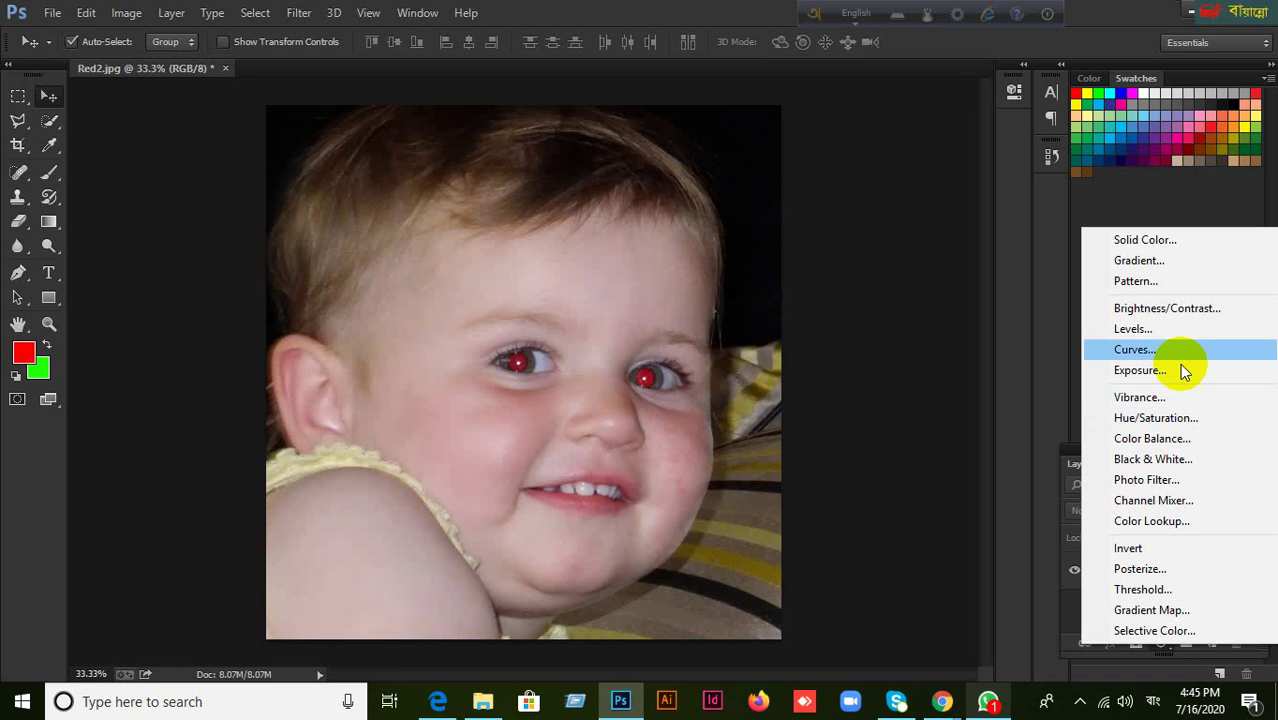
{"action": "left_click", "coordinate": [1185, 310]}
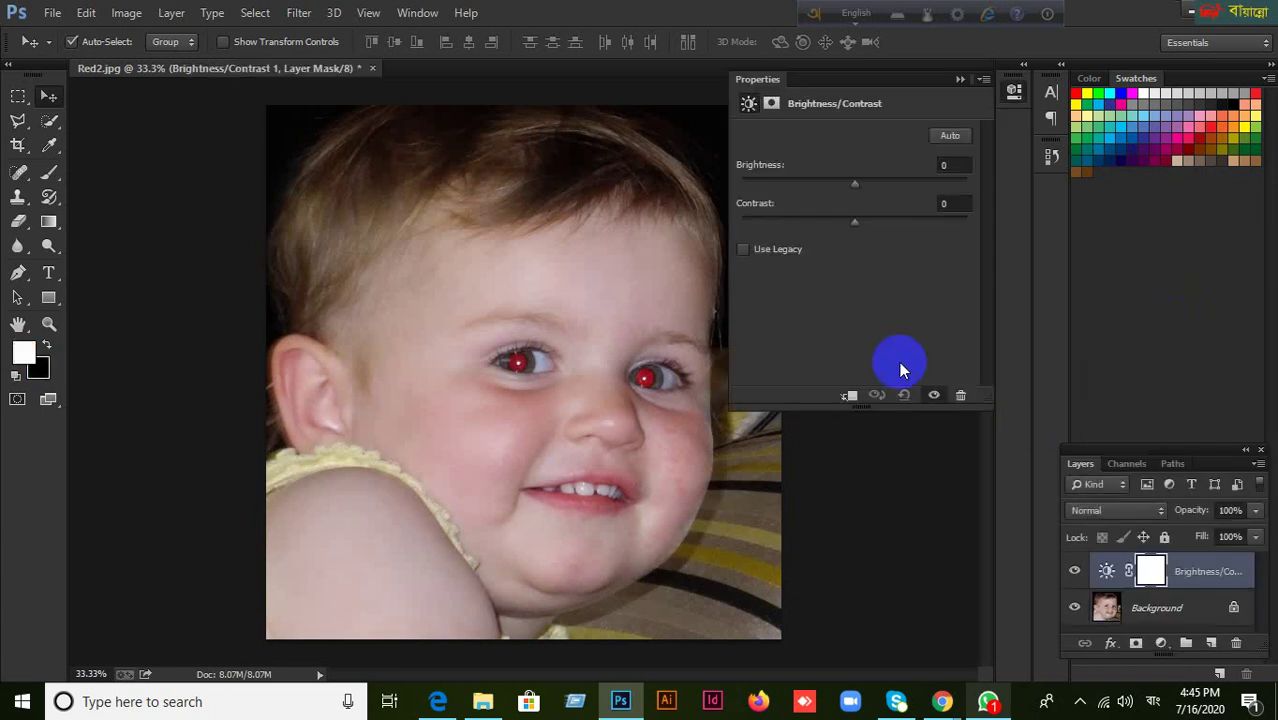
{"action": "left_click_drag", "start_coordinate": [846, 188], "coordinate": [879, 182]}
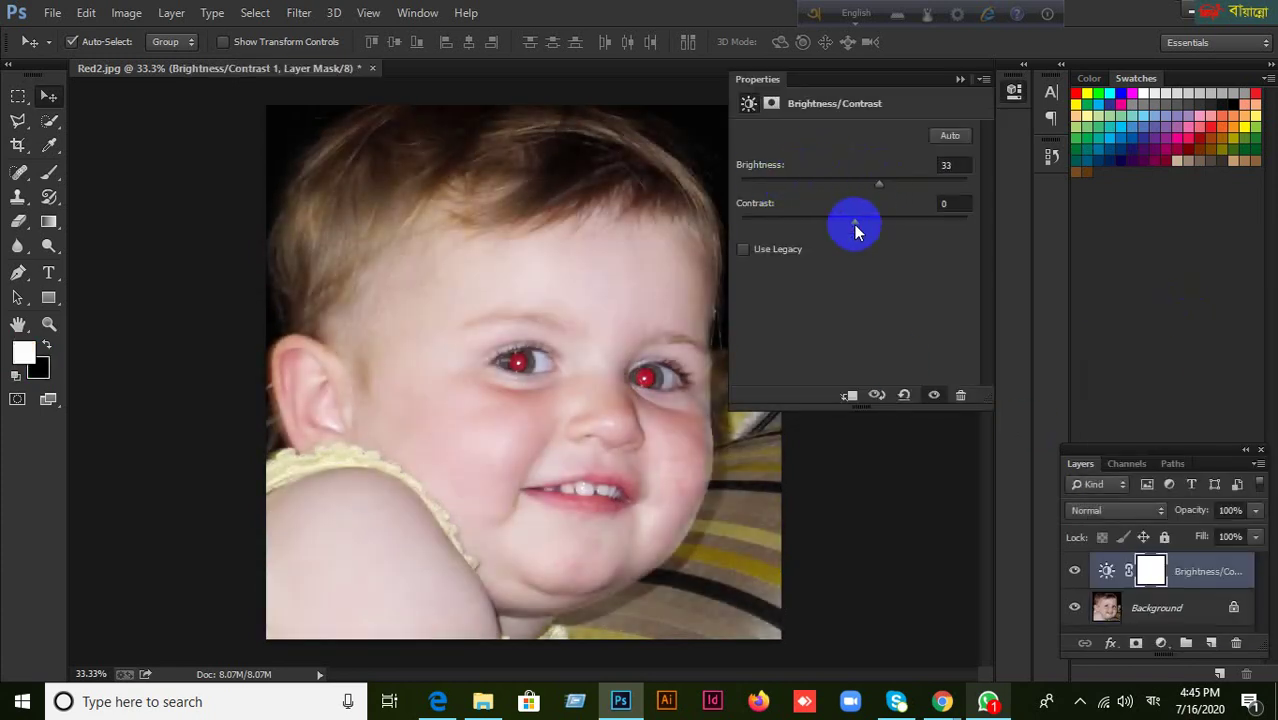
{"action": "mouse_move", "coordinate": [854, 224]}
{"action": "left_mouse_down"}
{"action": "mouse_move", "coordinate": [762, 210]}
{"action": "mouse_move", "coordinate": [887, 235]}
{"action": "mouse_move", "coordinate": [762, 232]}
{"action": "mouse_move", "coordinate": [862, 228]}
{"action": "mouse_move", "coordinate": [810, 240]}
{"action": "mouse_move", "coordinate": [856, 243]}
{"action": "left_mouse_up"}
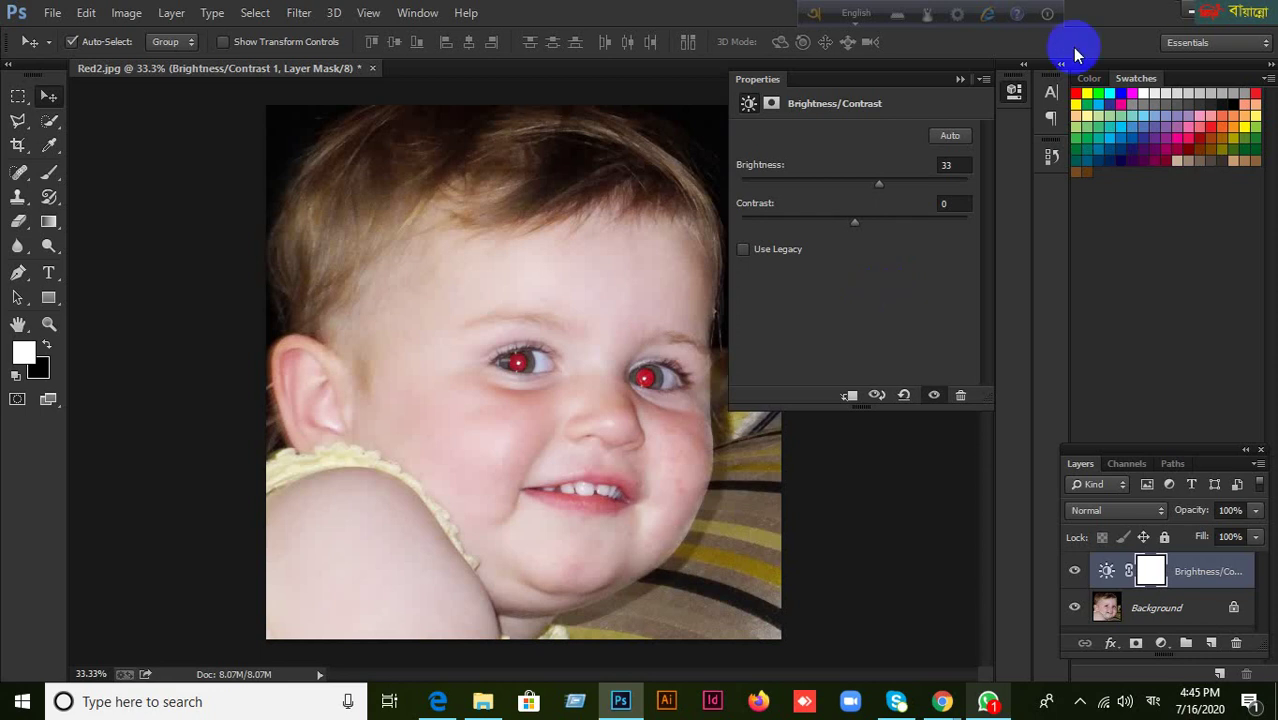
Step: Delete the Brightness/Contrast layer's mask and the adjustment layer itself
{"action": "left_click", "coordinate": [958, 80]}
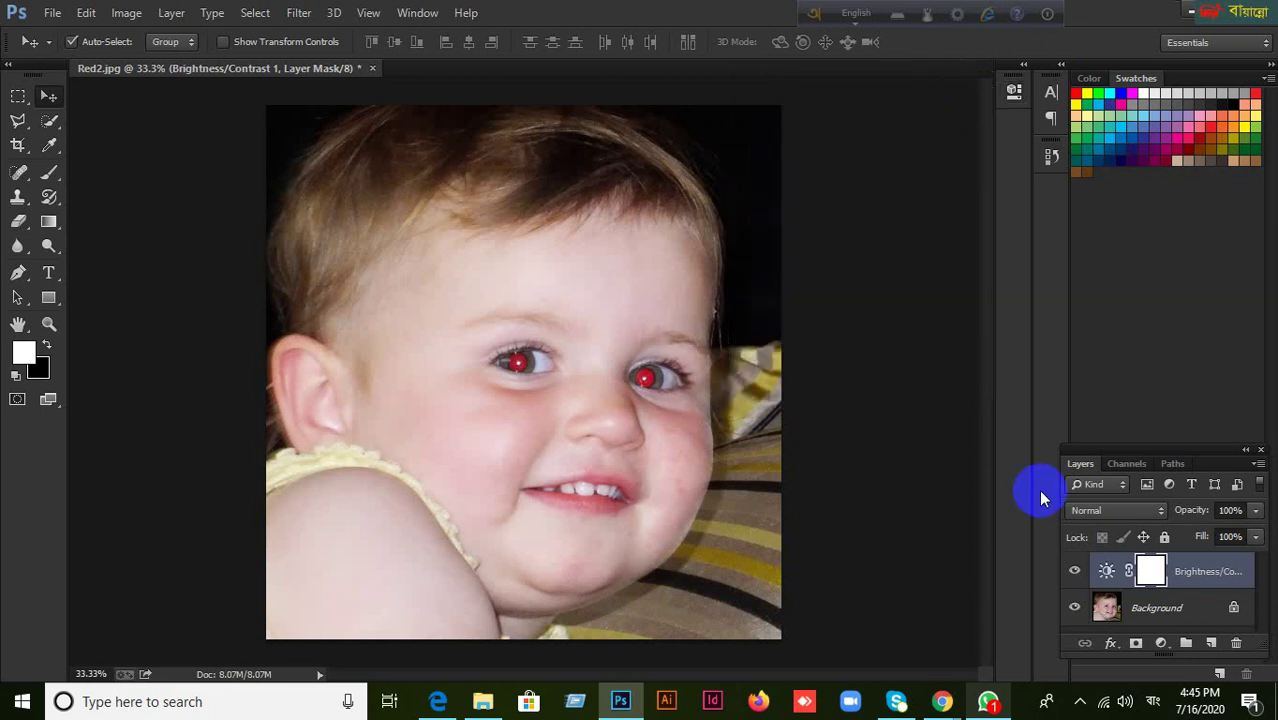
{"action": "left_click", "coordinate": [1236, 642]}
{"action": "left_click", "coordinate": [603, 270]}
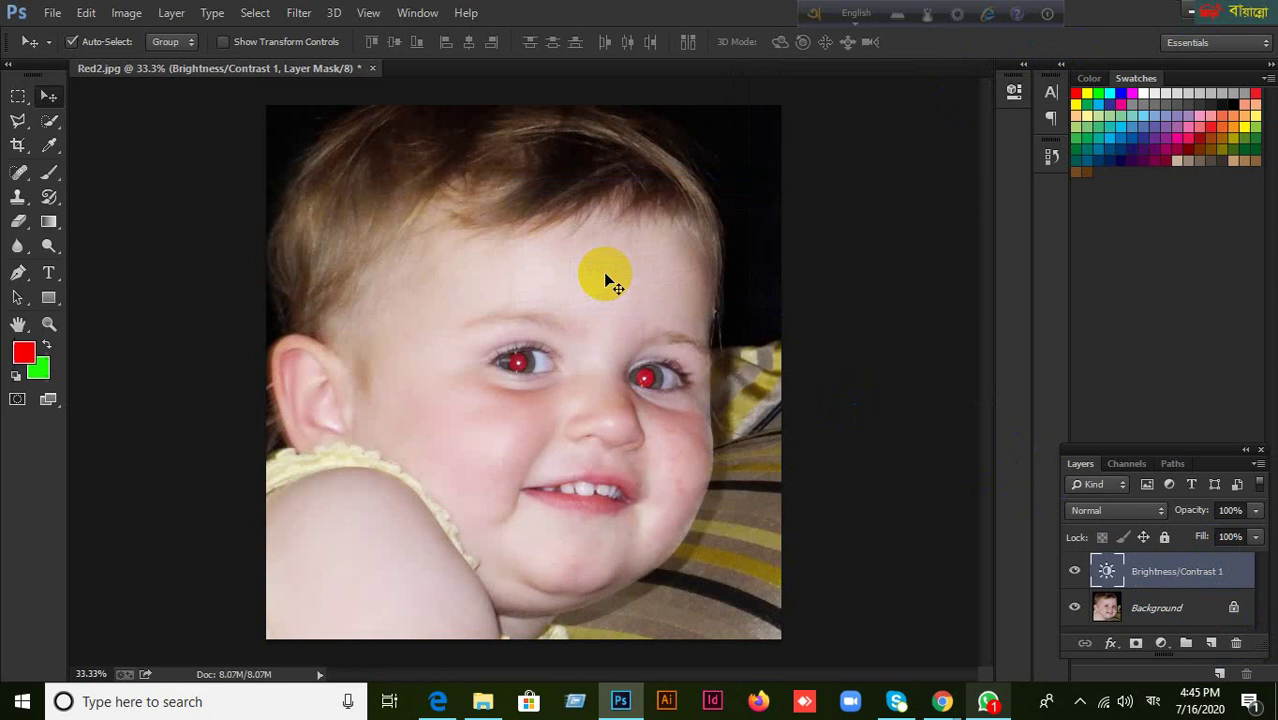
{"action": "left_click", "coordinate": [1236, 642]}
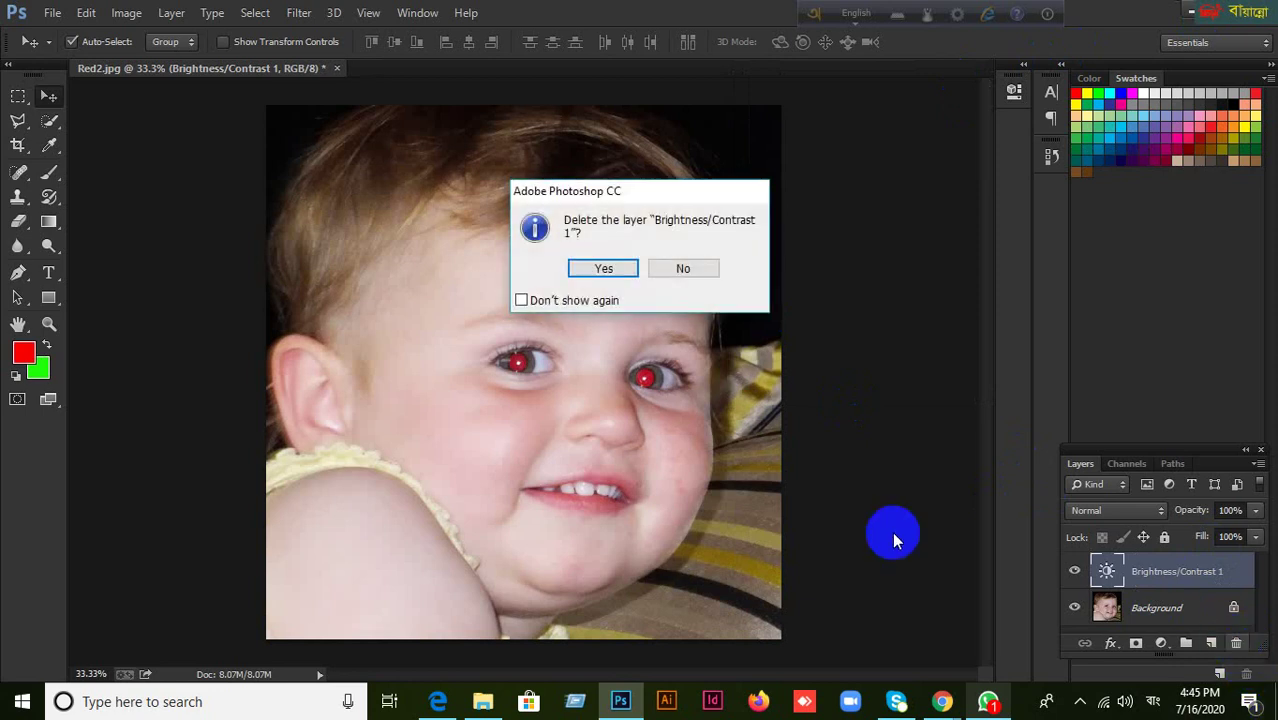
{"action": "left_click", "coordinate": [605, 269]}
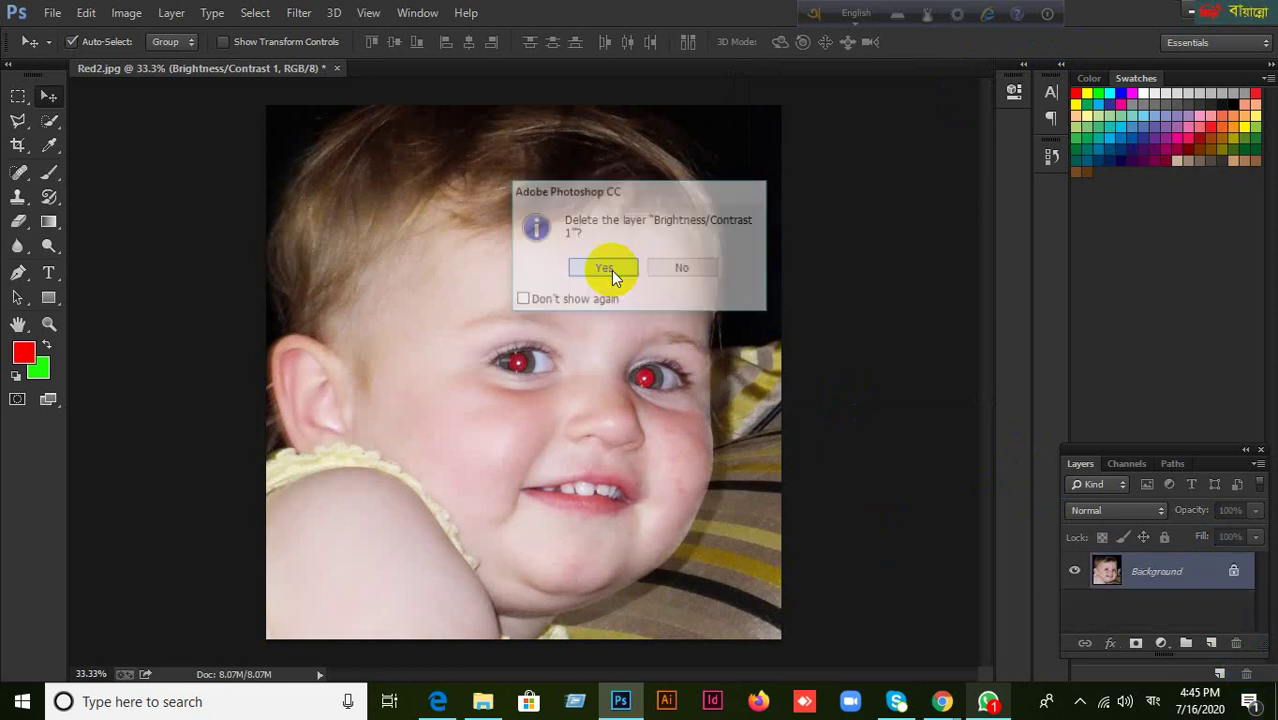
Step: Add a Levels adjustment layer to look at its settings and delete it again together with its mask
{"action": "left_click", "coordinate": [1161, 643]}
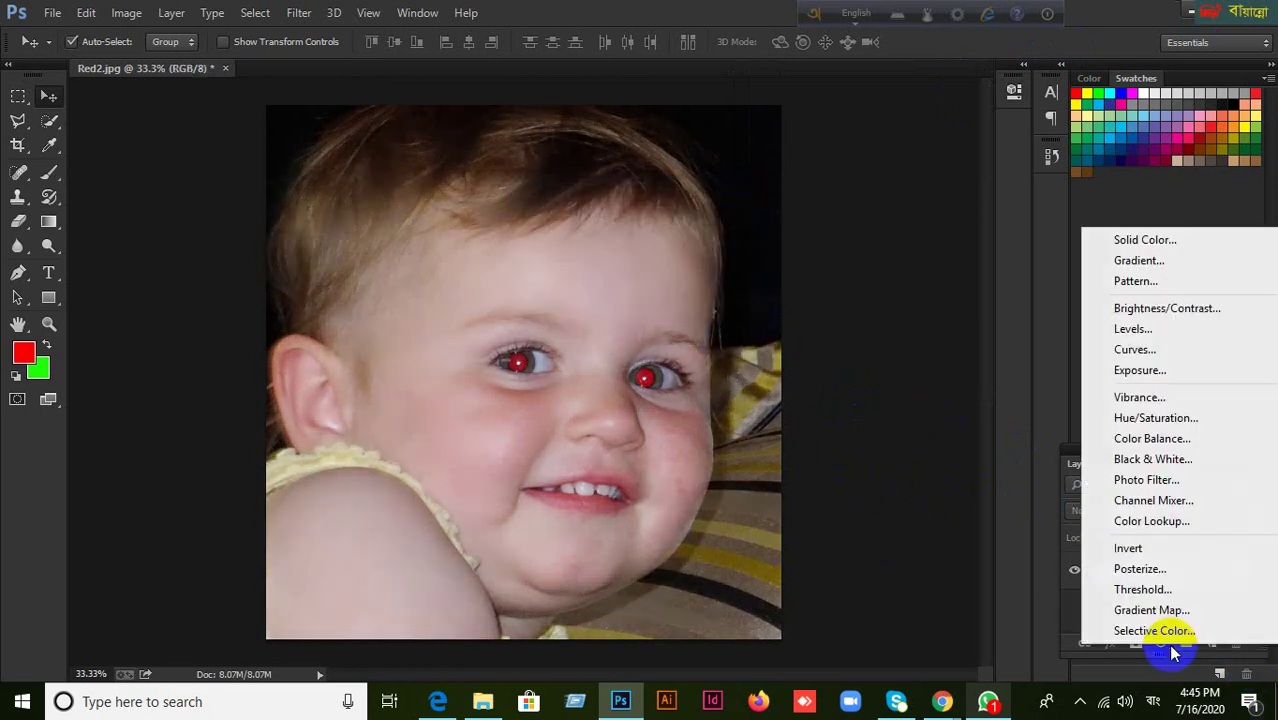
{"action": "left_click", "coordinate": [1133, 330]}
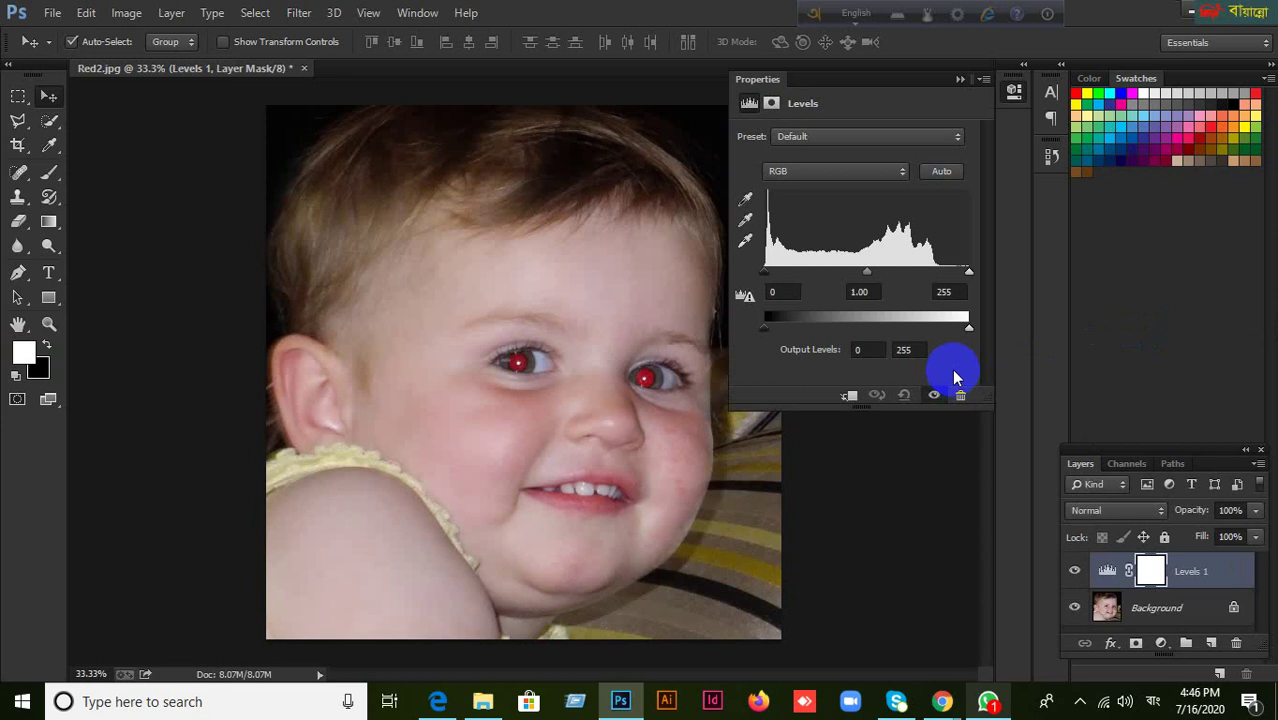
{"action": "left_click", "coordinate": [960, 79]}
{"action": "left_click", "coordinate": [1237, 645]}
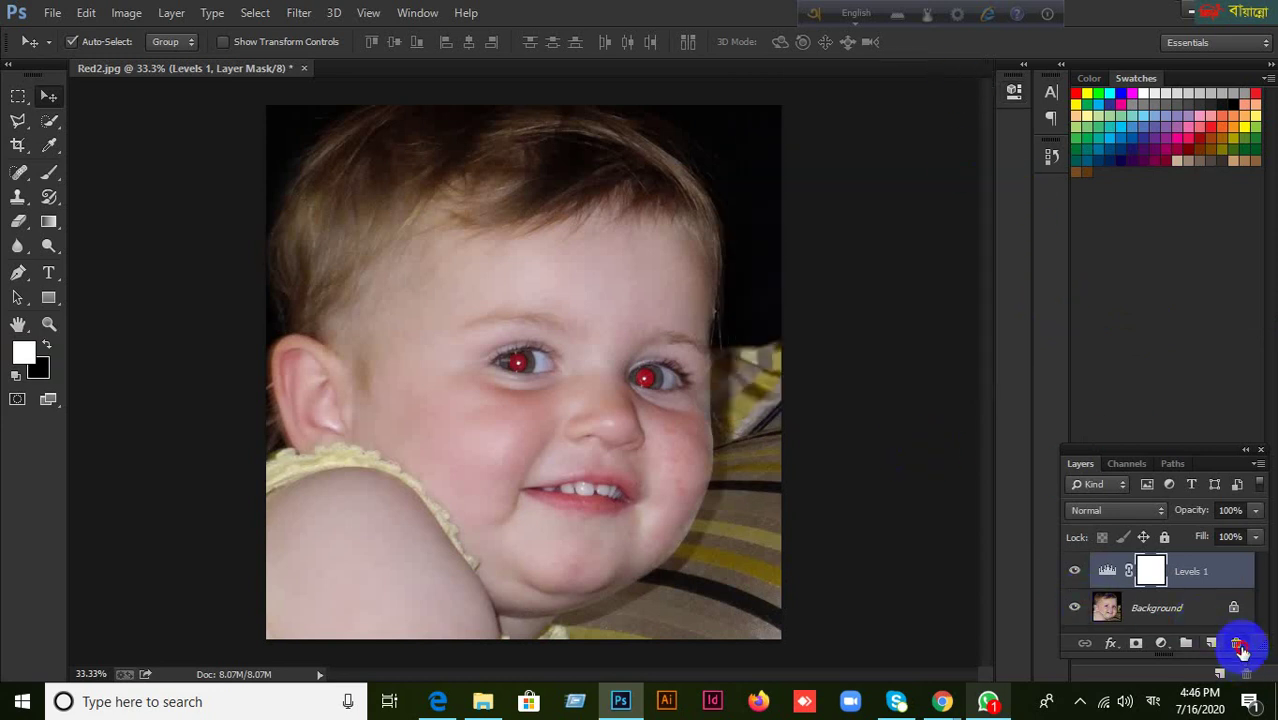
{"action": "left_click", "coordinate": [603, 270]}
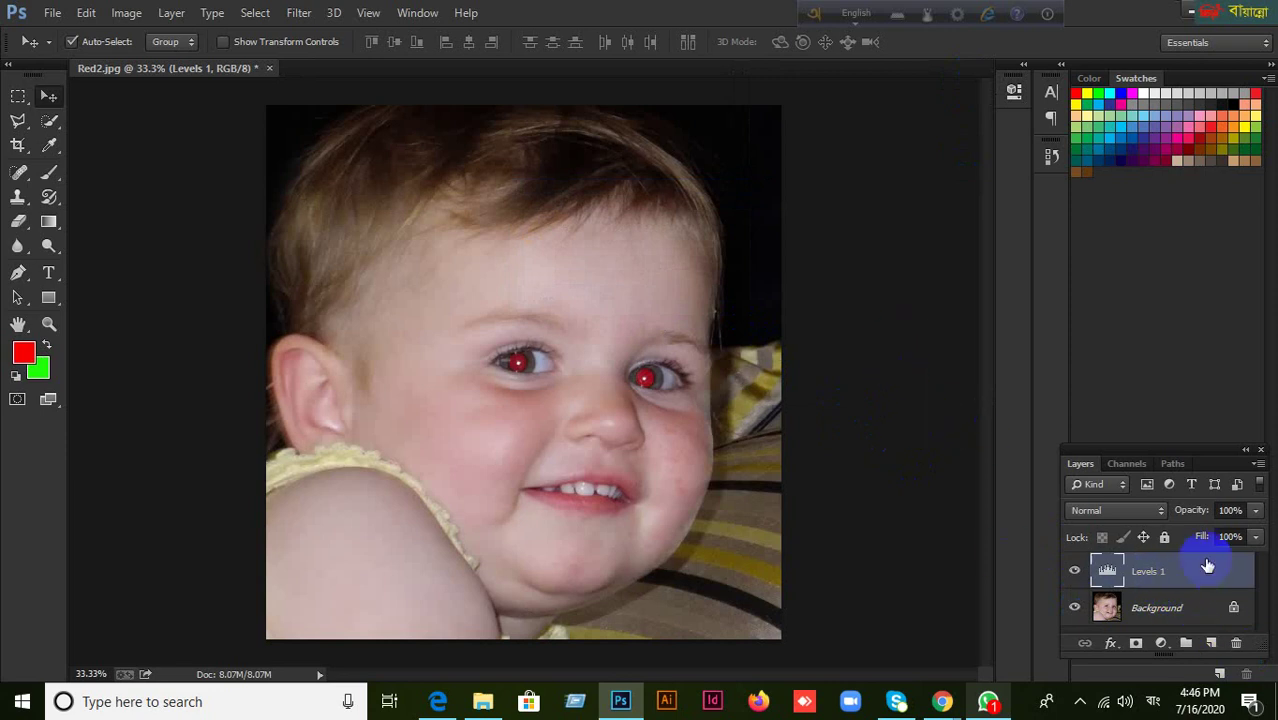
{"action": "left_click", "coordinate": [1237, 645]}
{"action": "left_click", "coordinate": [628, 272]}
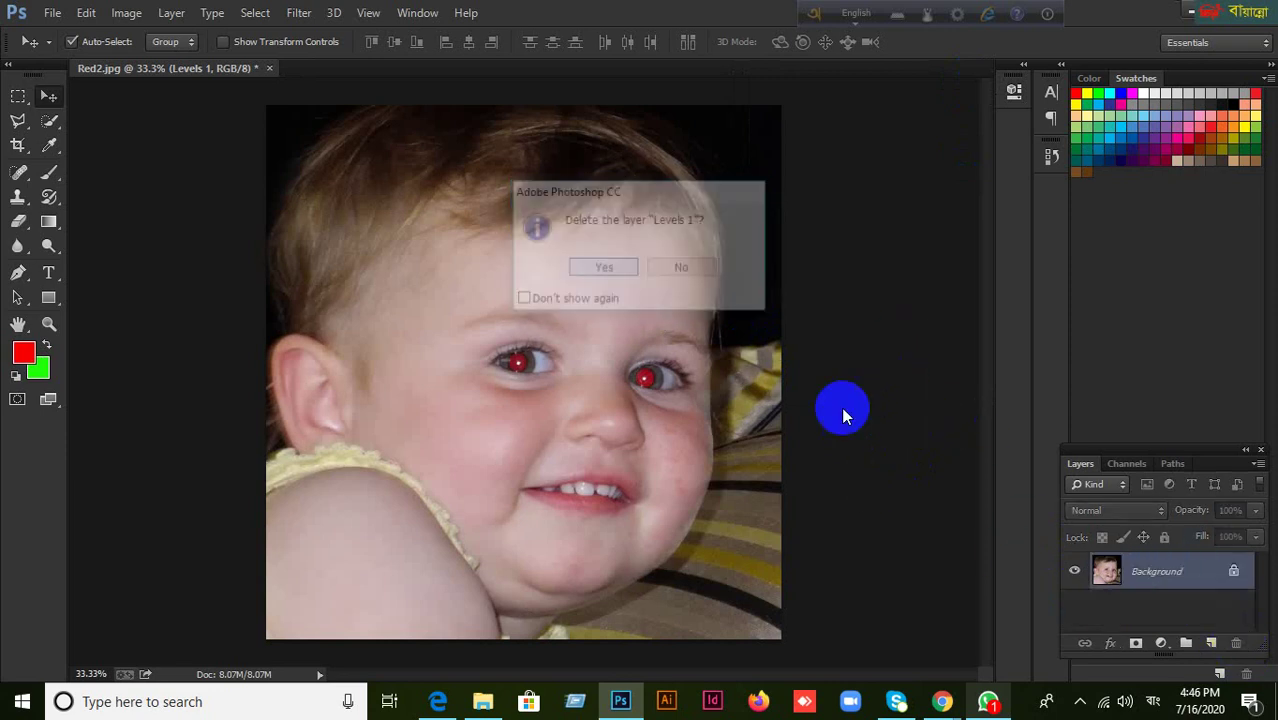
Step: Add a Brightness/Contrast adjustment layer above the Background and select its adjustment thumbnail
{"action": "left_click", "coordinate": [1168, 647]}
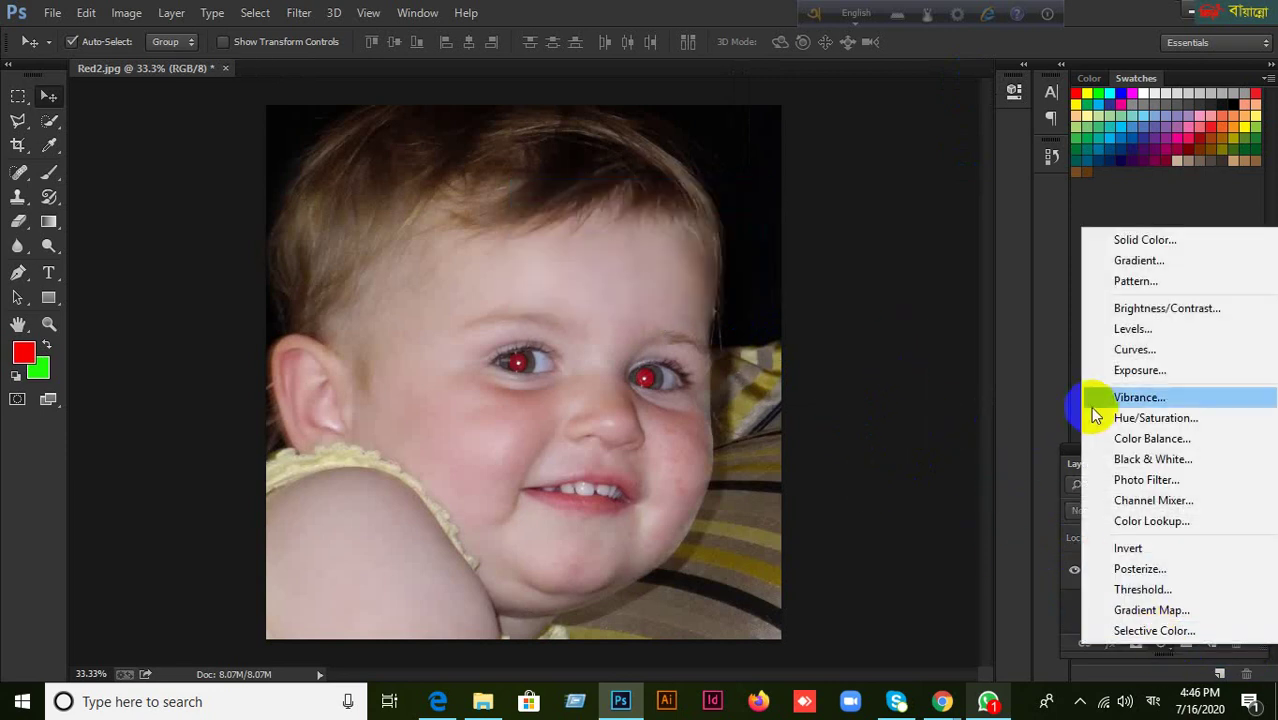
{"action": "left_click", "coordinate": [1190, 316]}
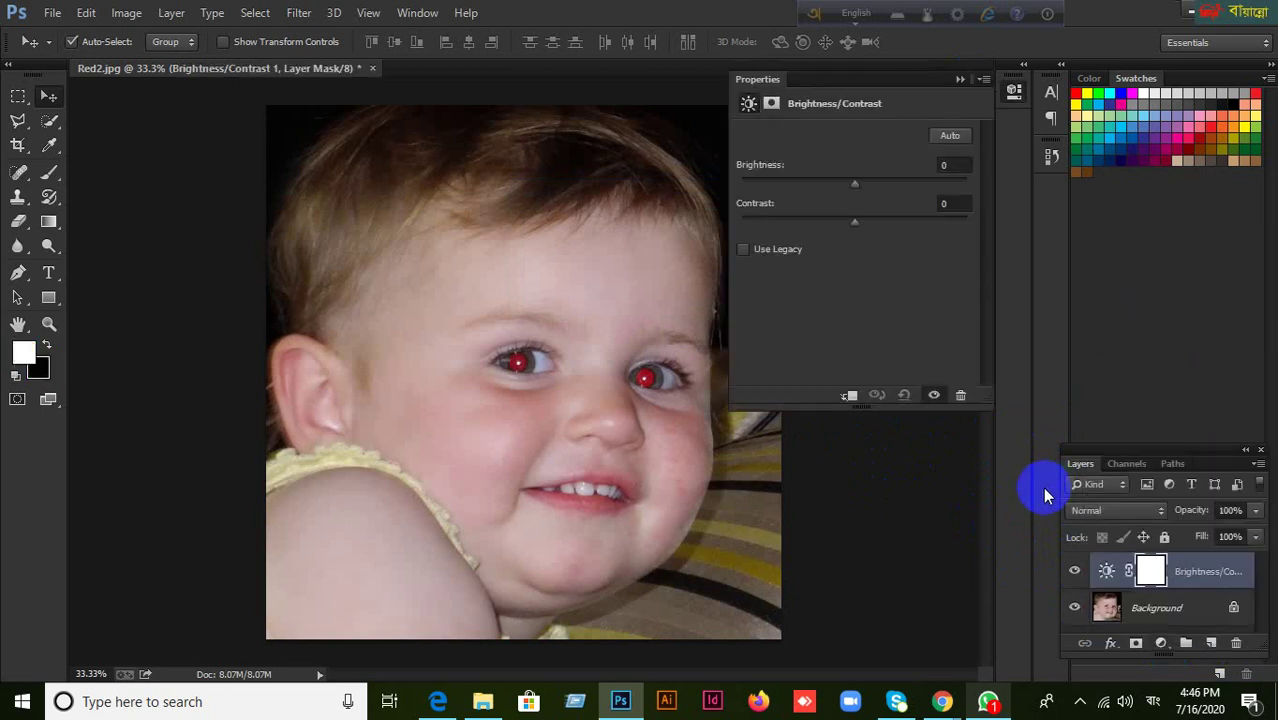
{"action": "left_click", "coordinate": [1106, 572]}
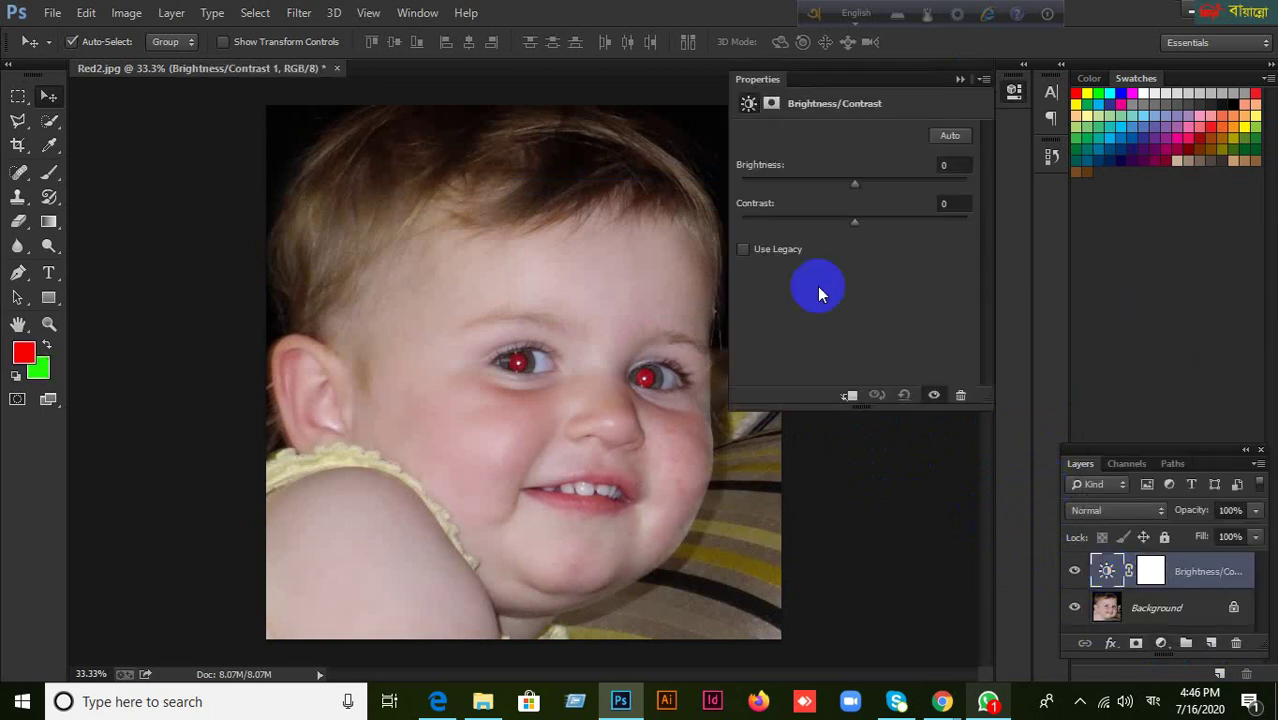
Step: Paint black over the centre of the face on the adjustment's layer mask with the 600 px Brush
{"action": "left_click", "coordinate": [1150, 571]}
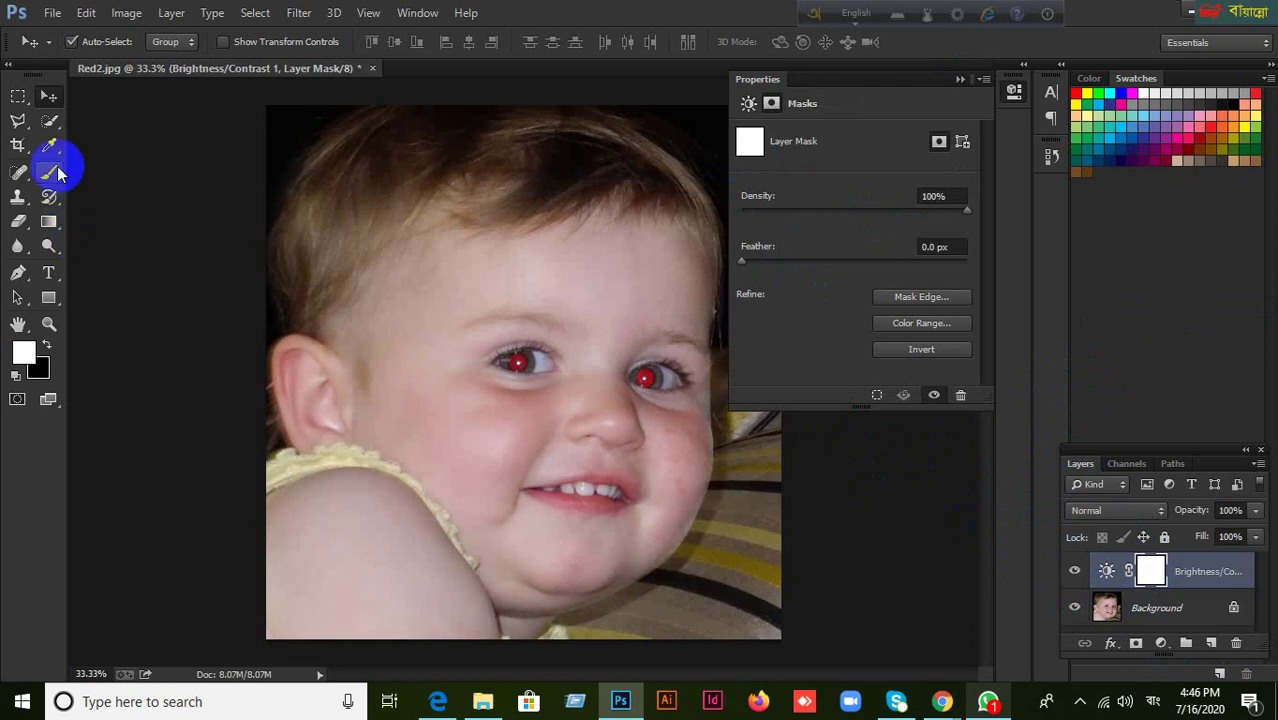
{"action": "left_click", "coordinate": [47, 346]}
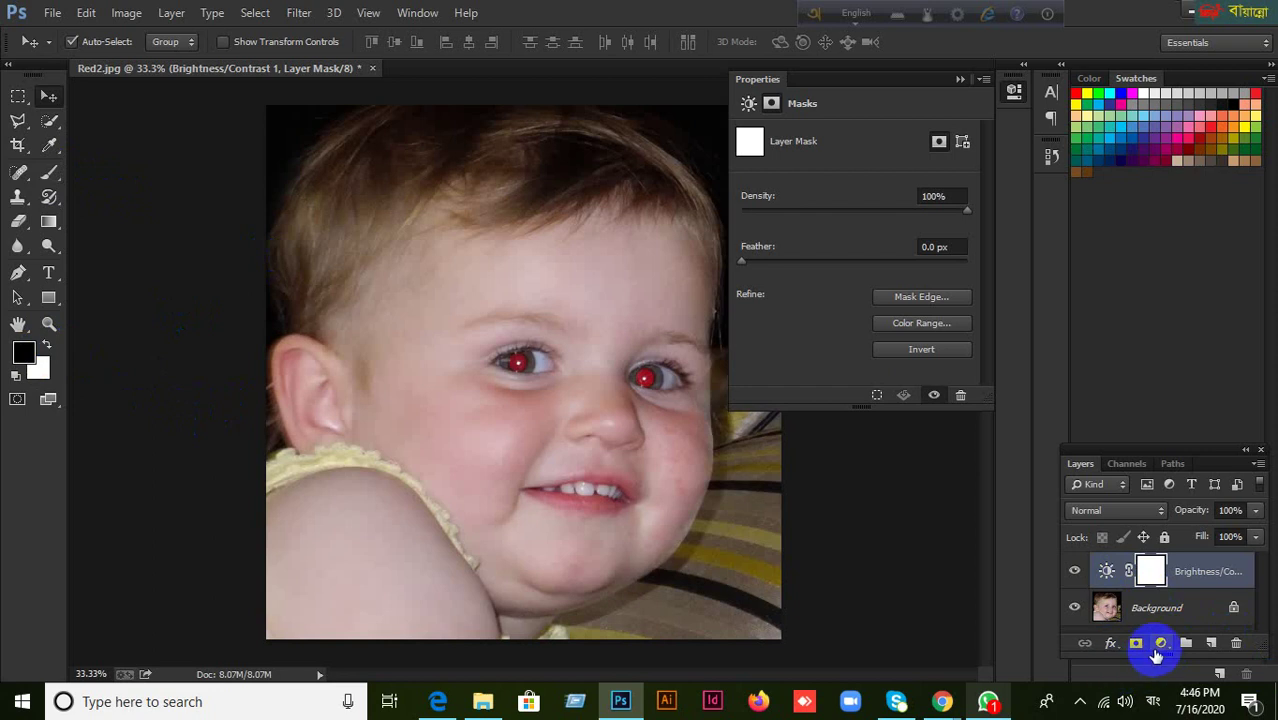
{"action": "left_click", "coordinate": [1160, 644]}
{"action": "left_click", "coordinate": [1159, 642]}
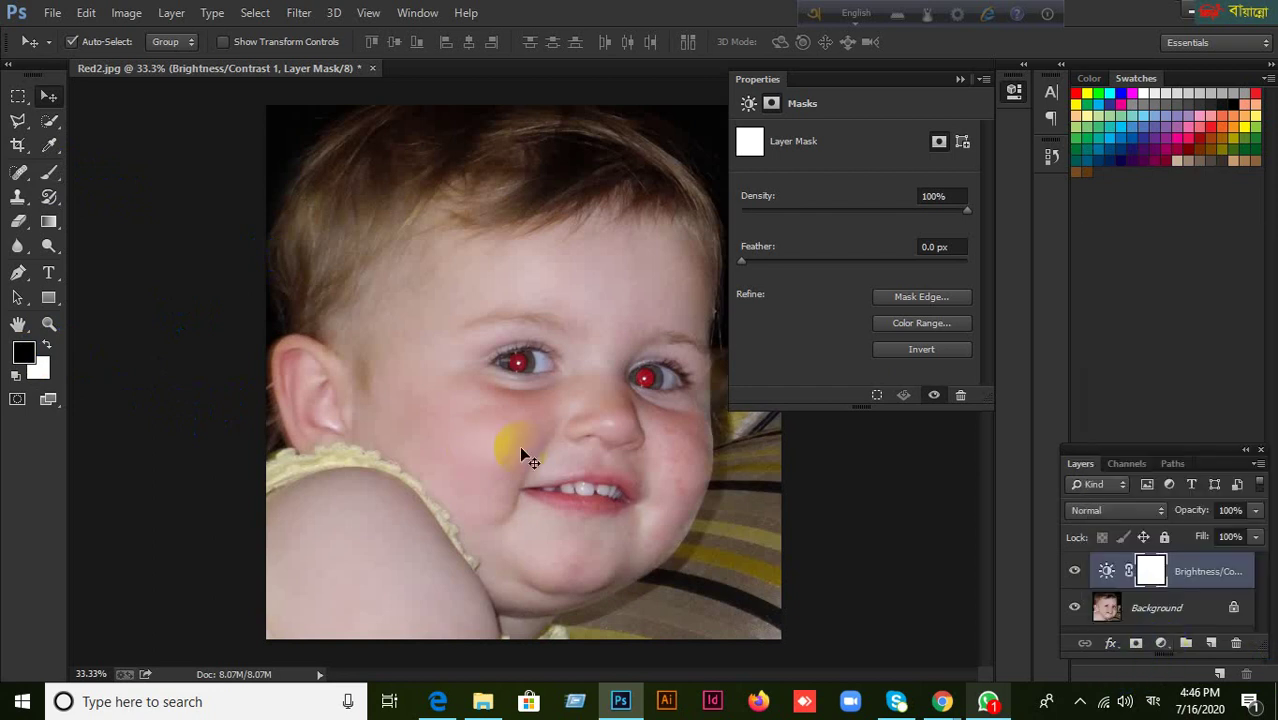
{"action": "left_click", "coordinate": [49, 172]}
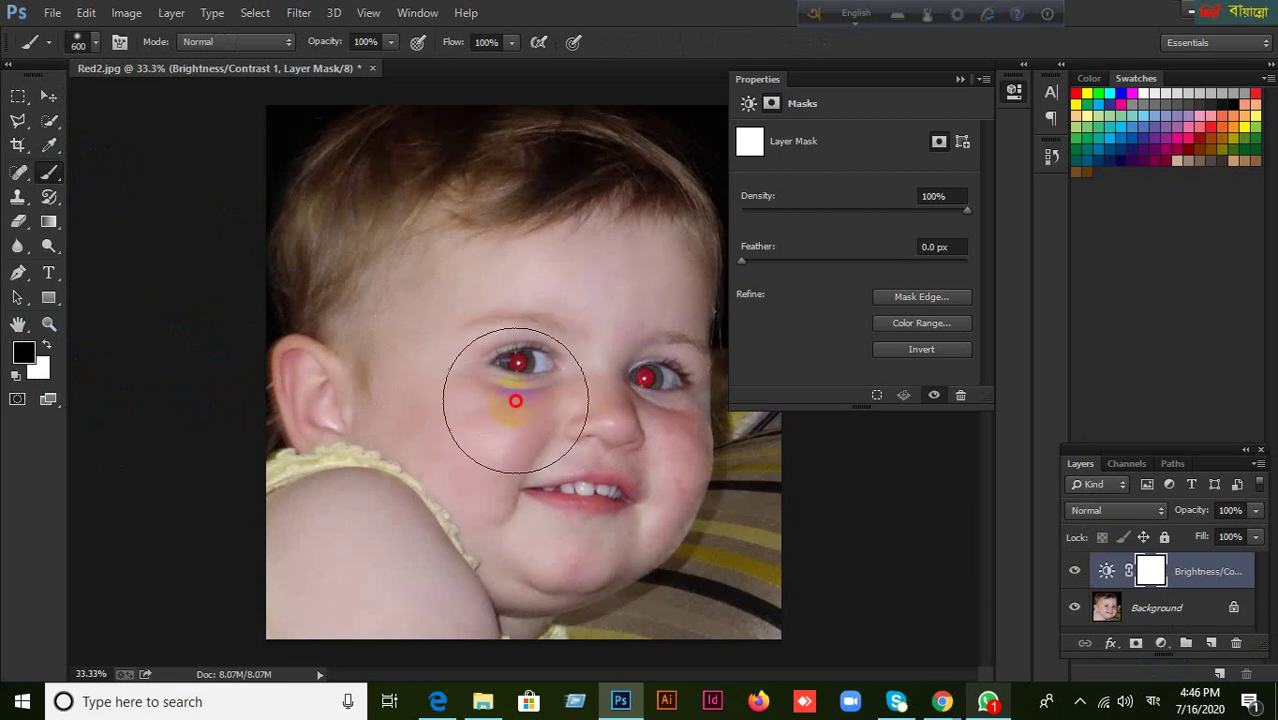
{"action": "key", "text": "ctrl+i"}
{"action": "left_click", "coordinate": [1152, 572]}
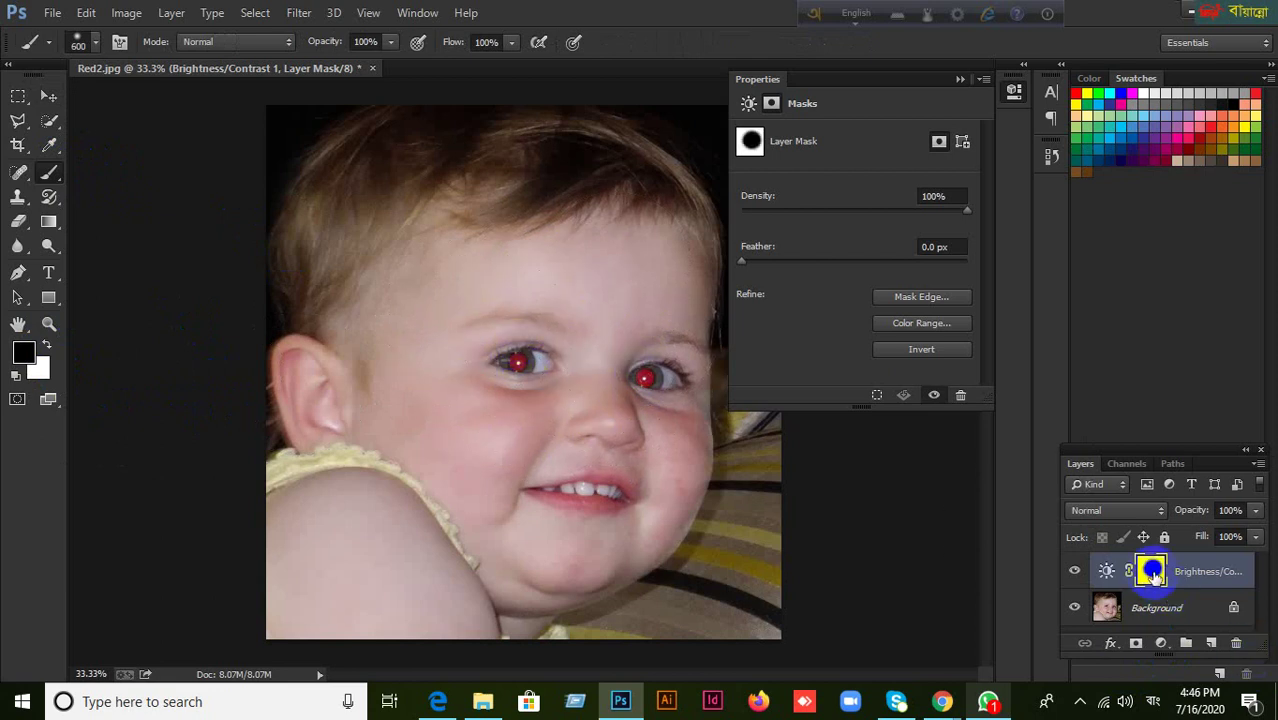
Step: Darken the unmasked area by setting the adjustment's brightness to -134 and its contrast to 54
{"action": "right_click", "coordinate": [1105, 571]}
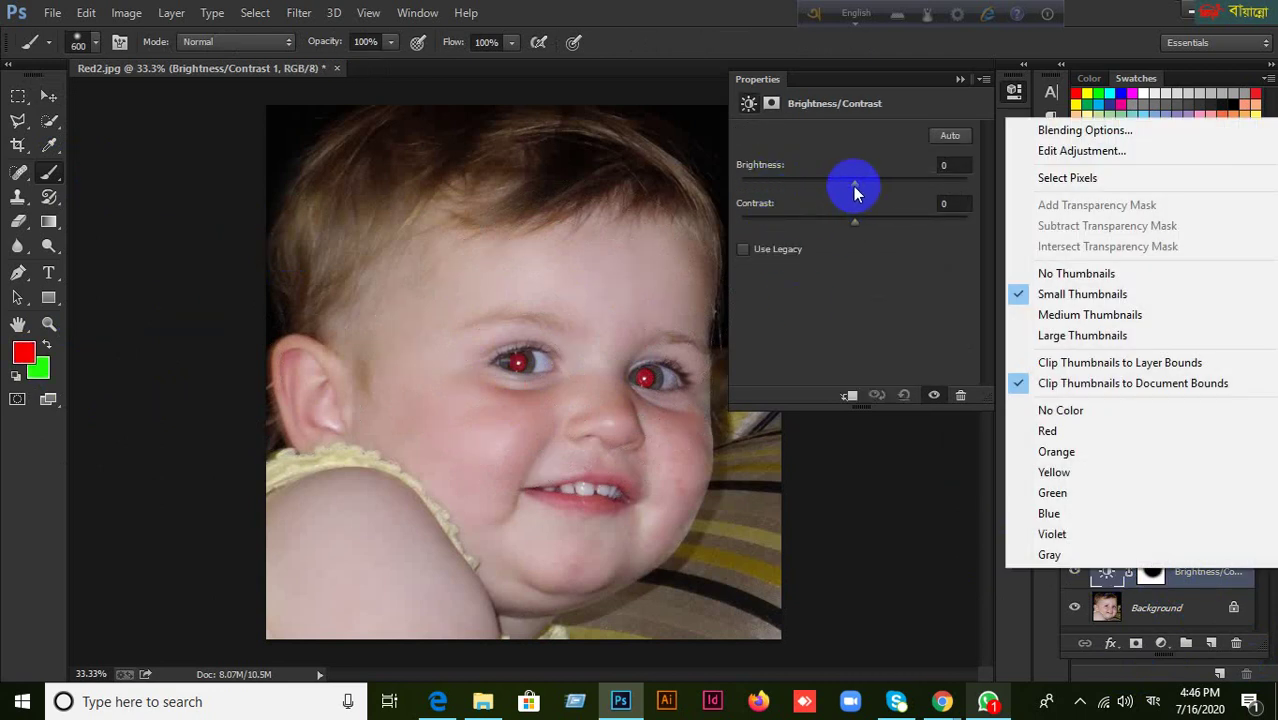
{"action": "left_click_drag", "start_coordinate": [855, 192], "coordinate": [755, 178]}
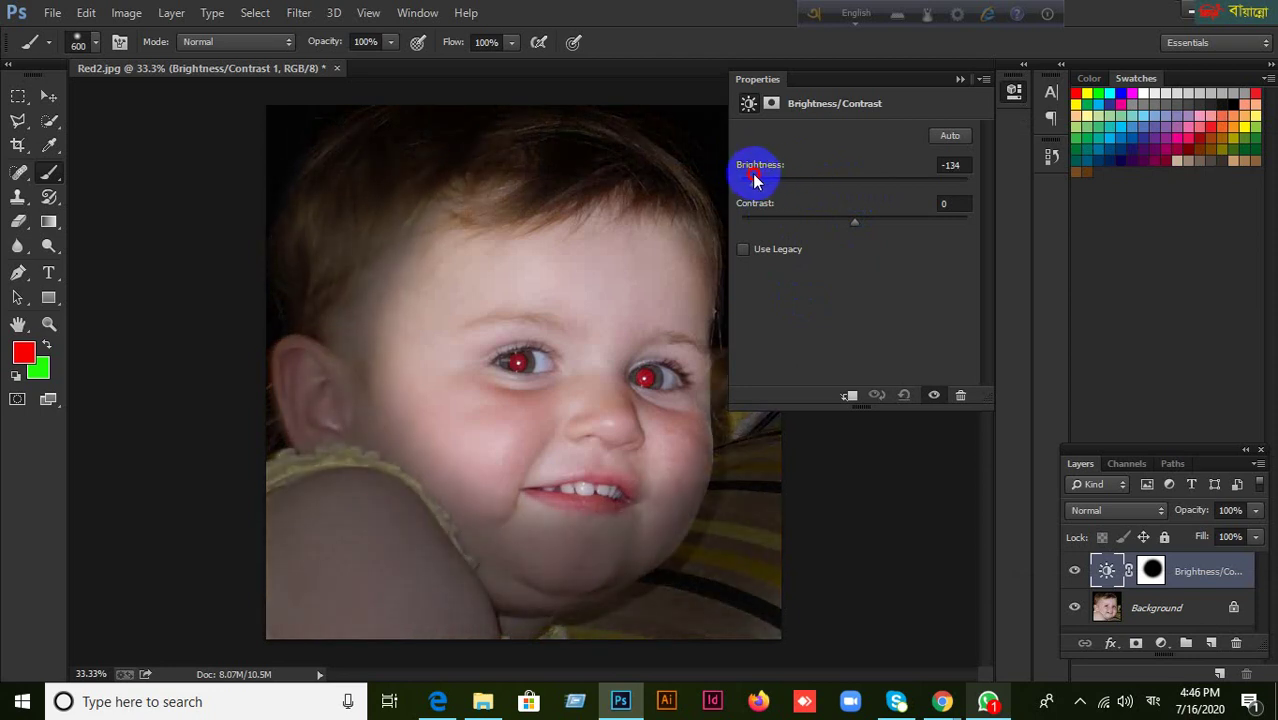
{"action": "left_click_drag", "start_coordinate": [839, 226], "coordinate": [915, 222]}
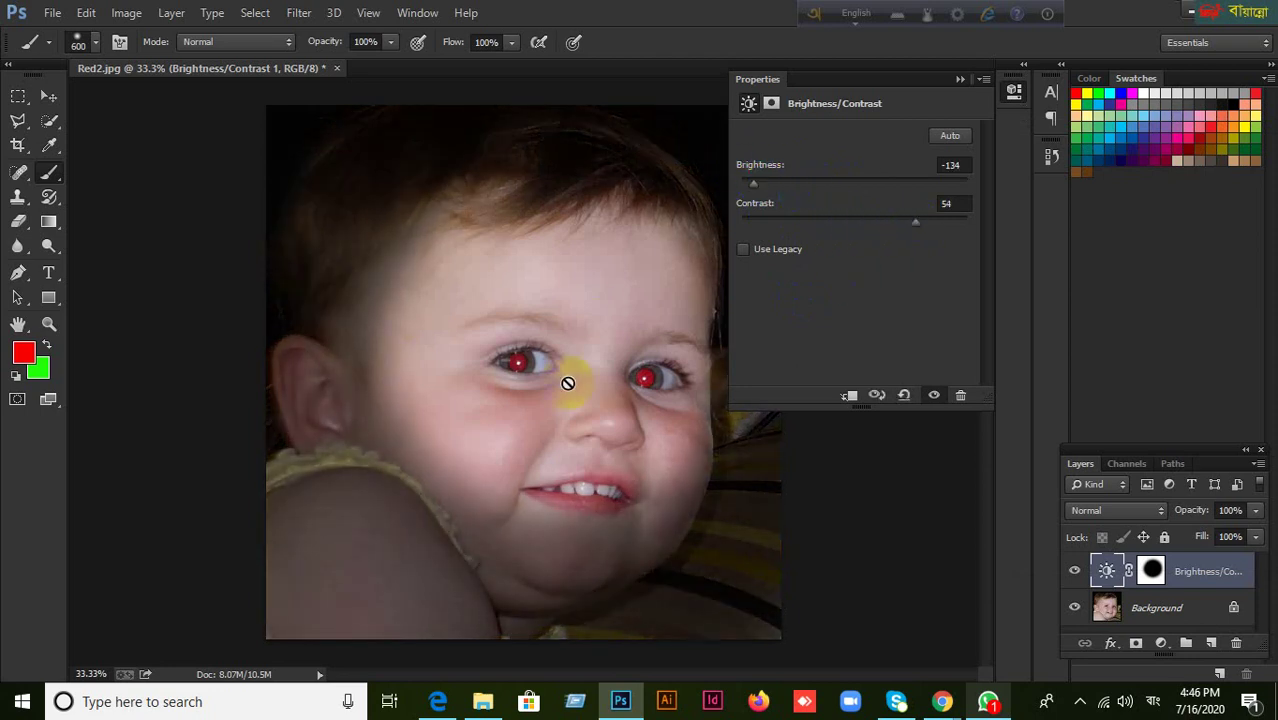
{"action": "mouse_move", "coordinate": [1107, 571]}
{"action": "left_mouse_down"}
{"action": "mouse_move", "coordinate": [1070, 594]}
{"action": "mouse_move", "coordinate": [542, 243]}
{"action": "mouse_move", "coordinate": [609, 233]}
{"action": "mouse_move", "coordinate": [499, 451]}
{"action": "left_mouse_up"}
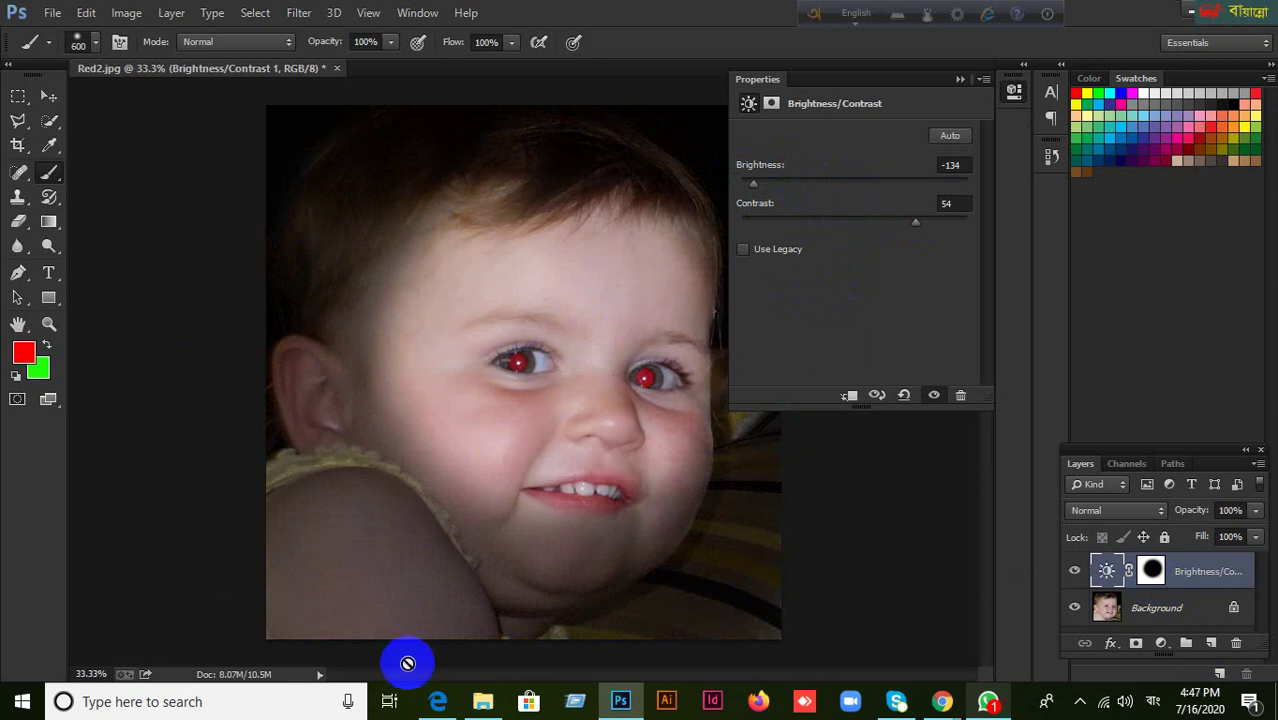
{"action": "mouse_move", "coordinate": [327, 372]}
{"action": "left_mouse_down"}
{"action": "mouse_move", "coordinate": [542, 305]}
{"action": "mouse_move", "coordinate": [436, 305]}
{"action": "mouse_move", "coordinate": [608, 345]}
{"action": "mouse_move", "coordinate": [593, 414]}
{"action": "mouse_move", "coordinate": [552, 387]}
{"action": "left_mouse_up"}
{"action": "left_click", "coordinate": [747, 633]}
{"action": "left_click_drag", "start_coordinate": [618, 572], "coordinate": [606, 577]}
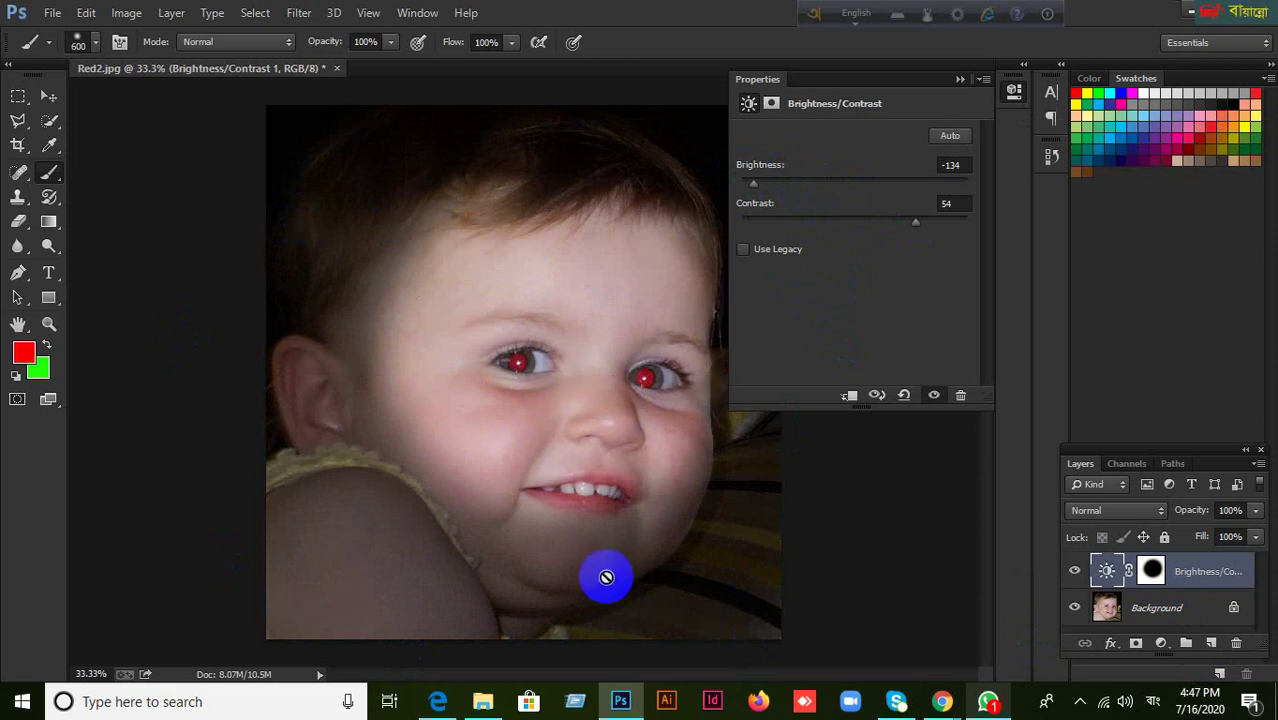
Step: Toggle the Brightness/Contrast adjustment layer's visibility repeatedly to compare the photo with and without the masked darkening
{"action": "left_click", "coordinate": [1077, 572]}
{"action": "left_click", "coordinate": [1077, 572]}
{"action": "right_click", "coordinate": [1077, 572]}
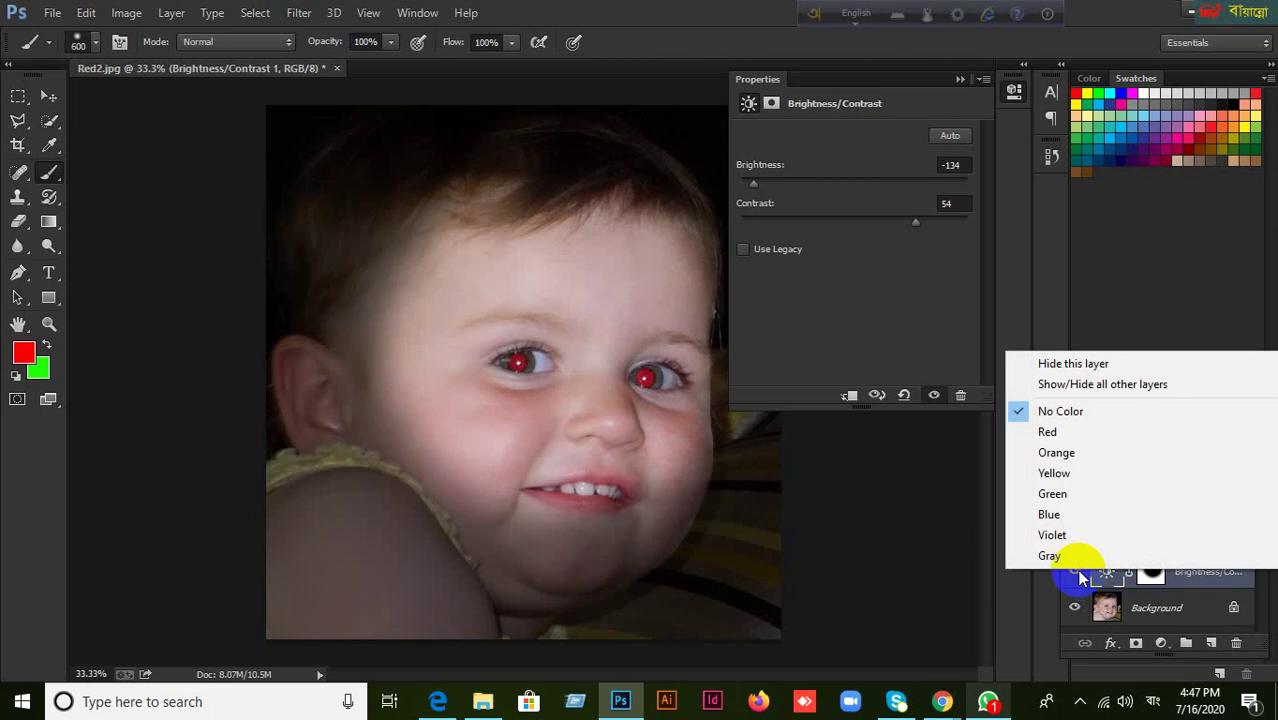
{"action": "key", "text": "Escape"}
{"action": "left_click", "coordinate": [1077, 572]}
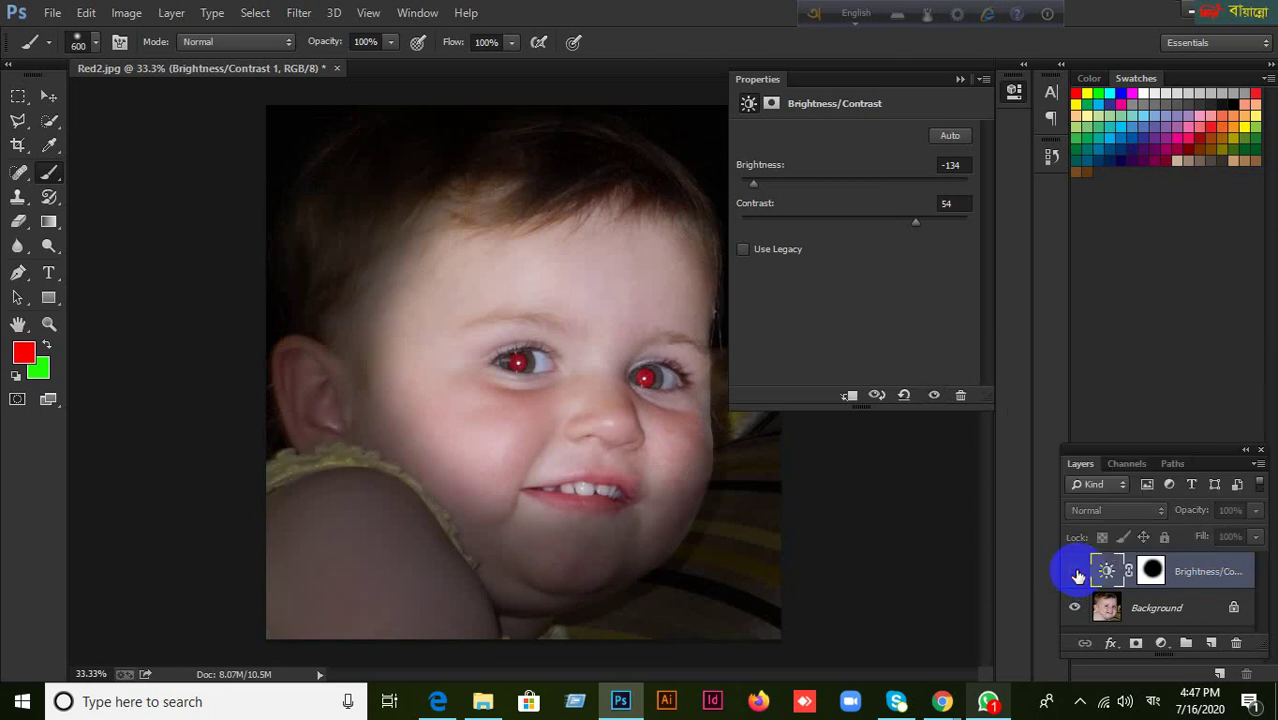
{"action": "left_click", "coordinate": [1077, 572]}
{"action": "right_click", "coordinate": [1077, 572]}
{"action": "key", "text": "Escape"}
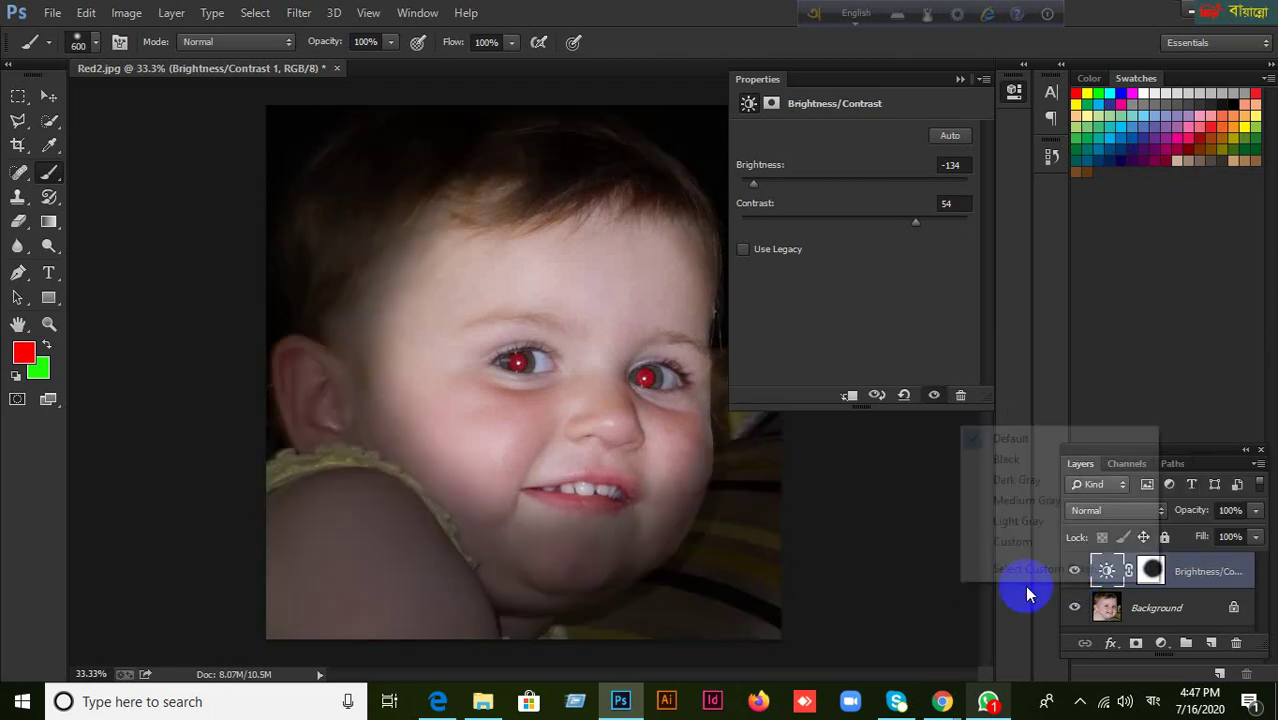
{"action": "right_click", "coordinate": [958, 587]}
{"action": "left_click", "coordinate": [815, 597]}
{"action": "left_click", "coordinate": [1074, 574]}
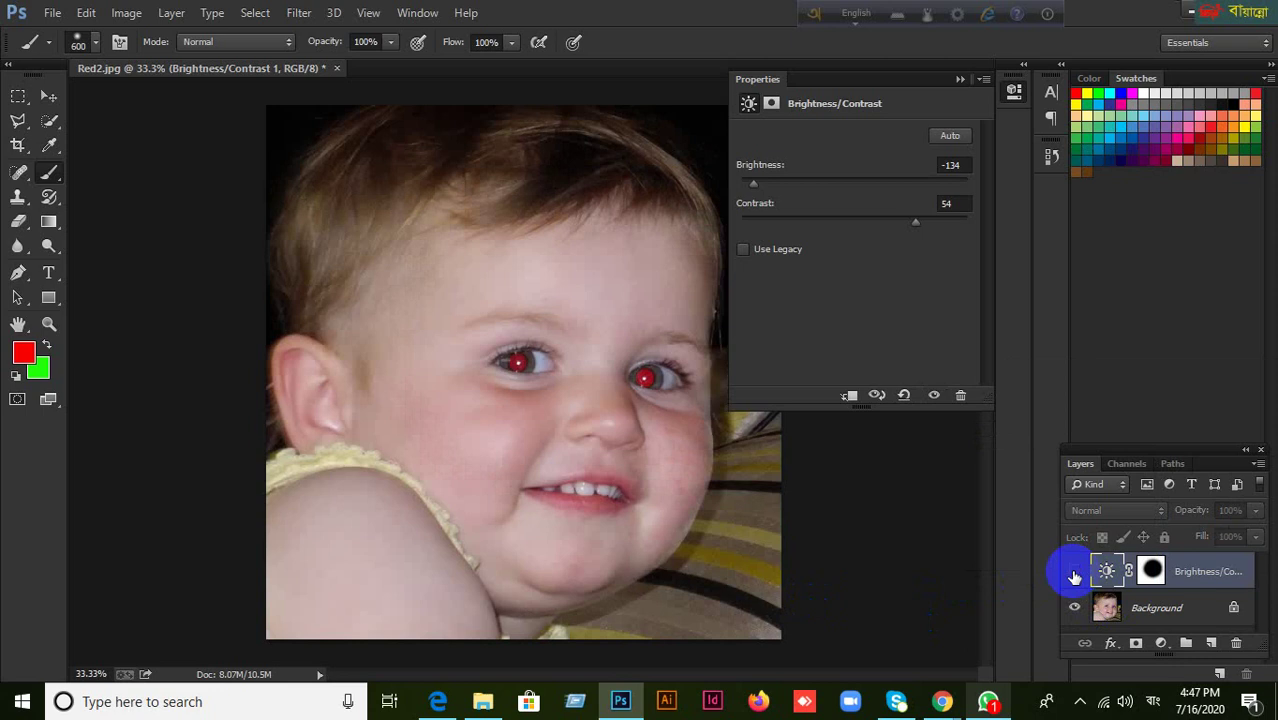
{"action": "left_click", "coordinate": [1074, 574]}
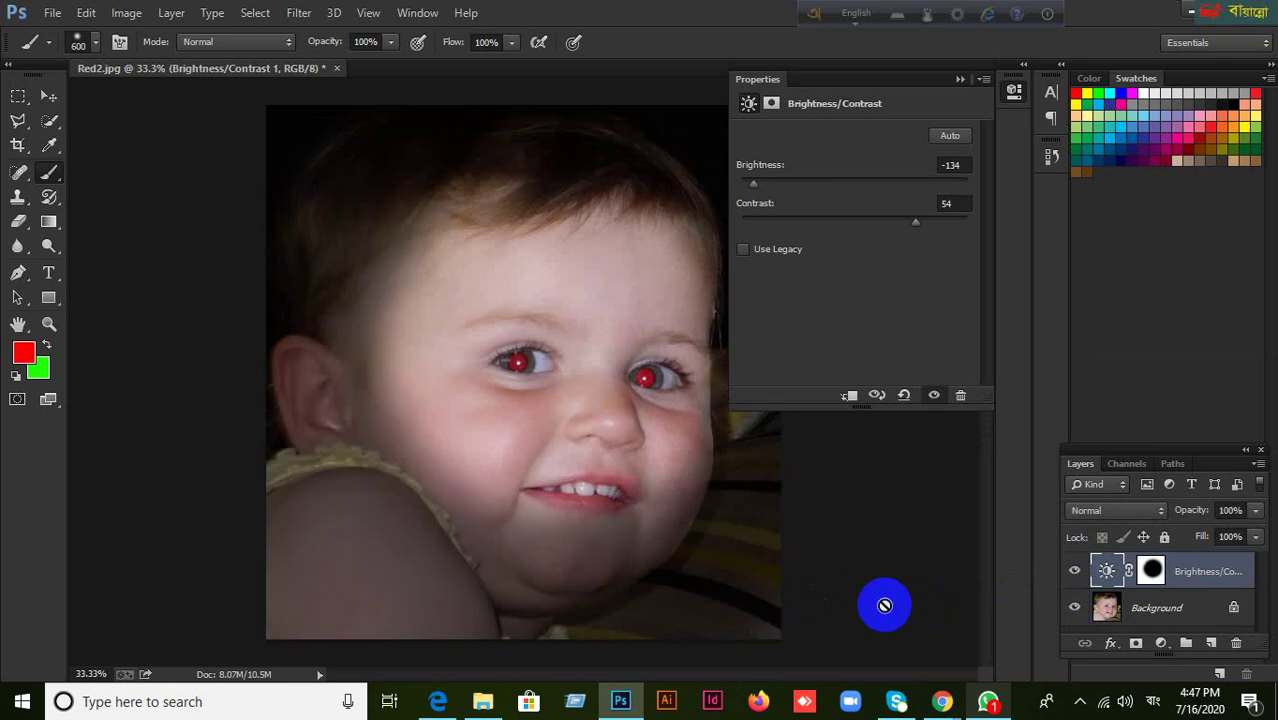
{"action": "left_click", "coordinate": [1152, 570]}
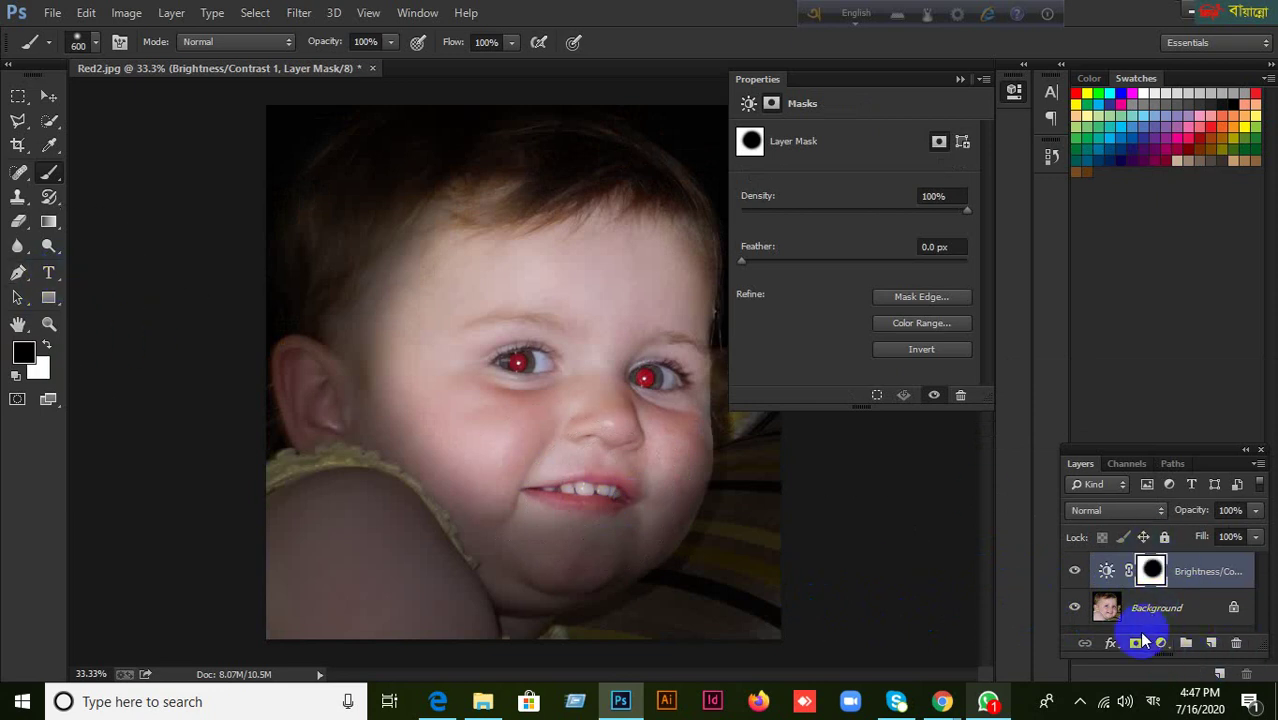
{"action": "left_click", "coordinate": [1162, 645]}
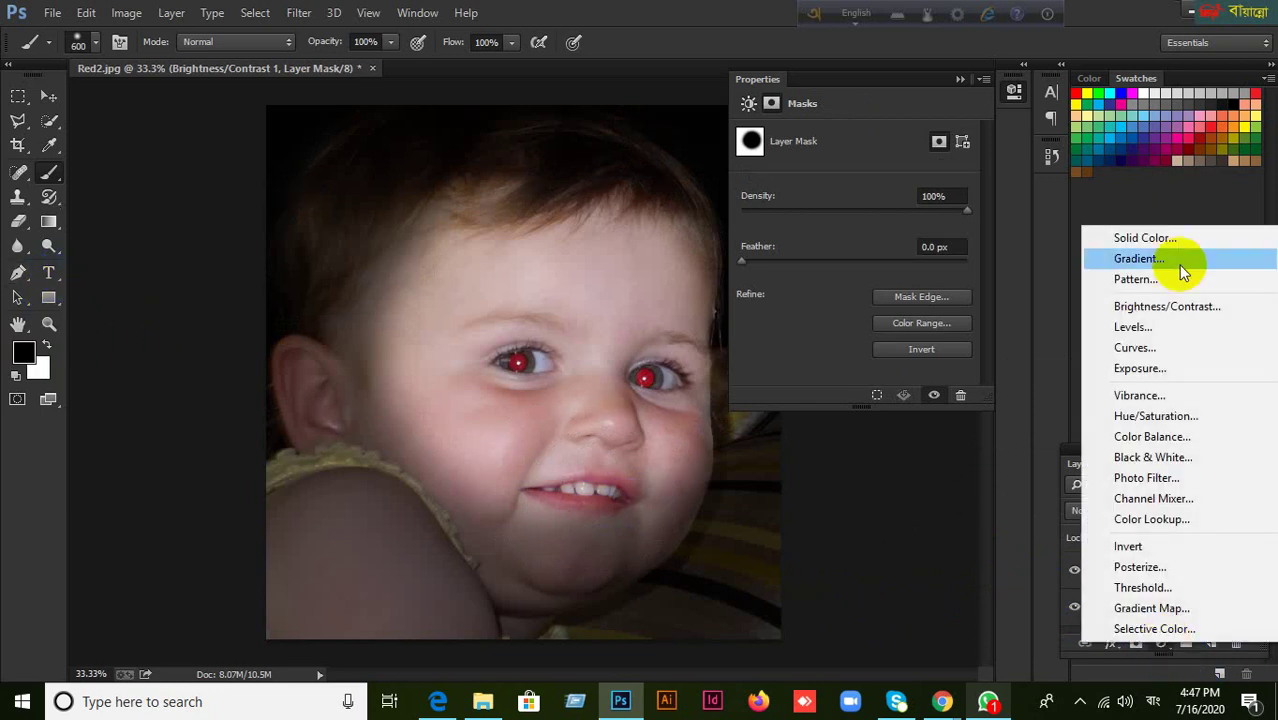
{"action": "left_click", "coordinate": [1174, 249]}
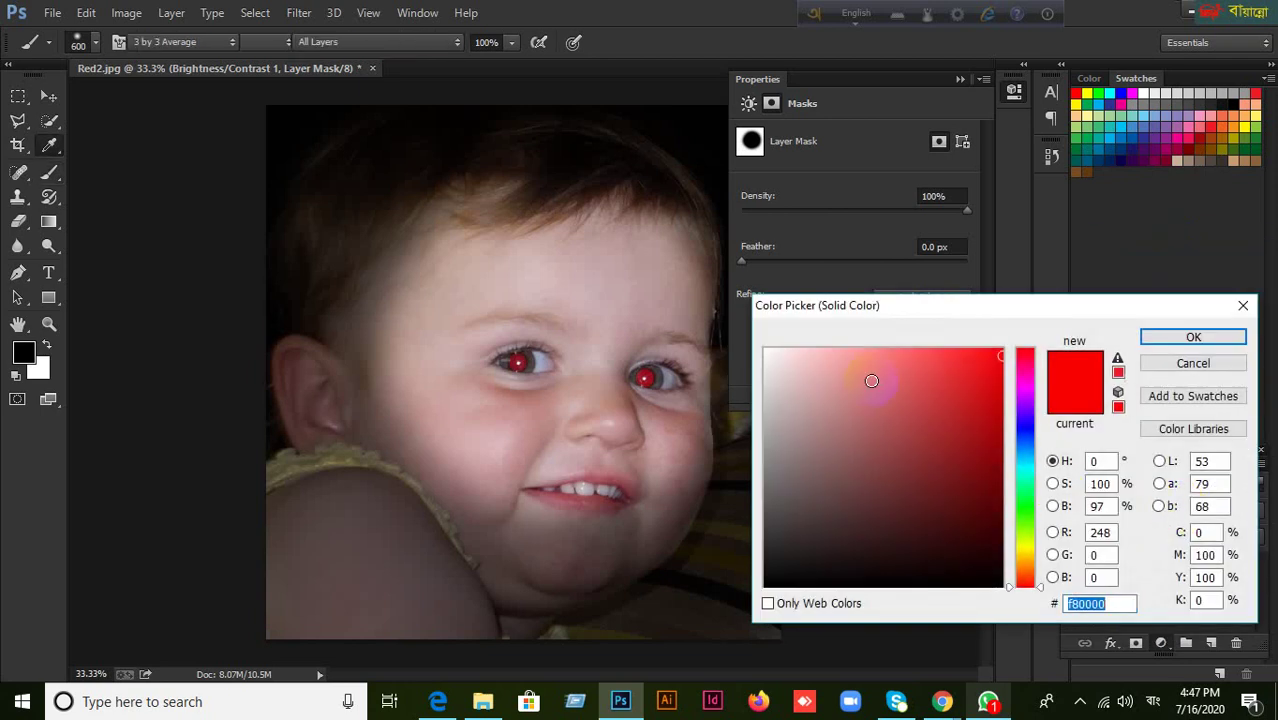
{"action": "left_click", "coordinate": [1170, 364]}
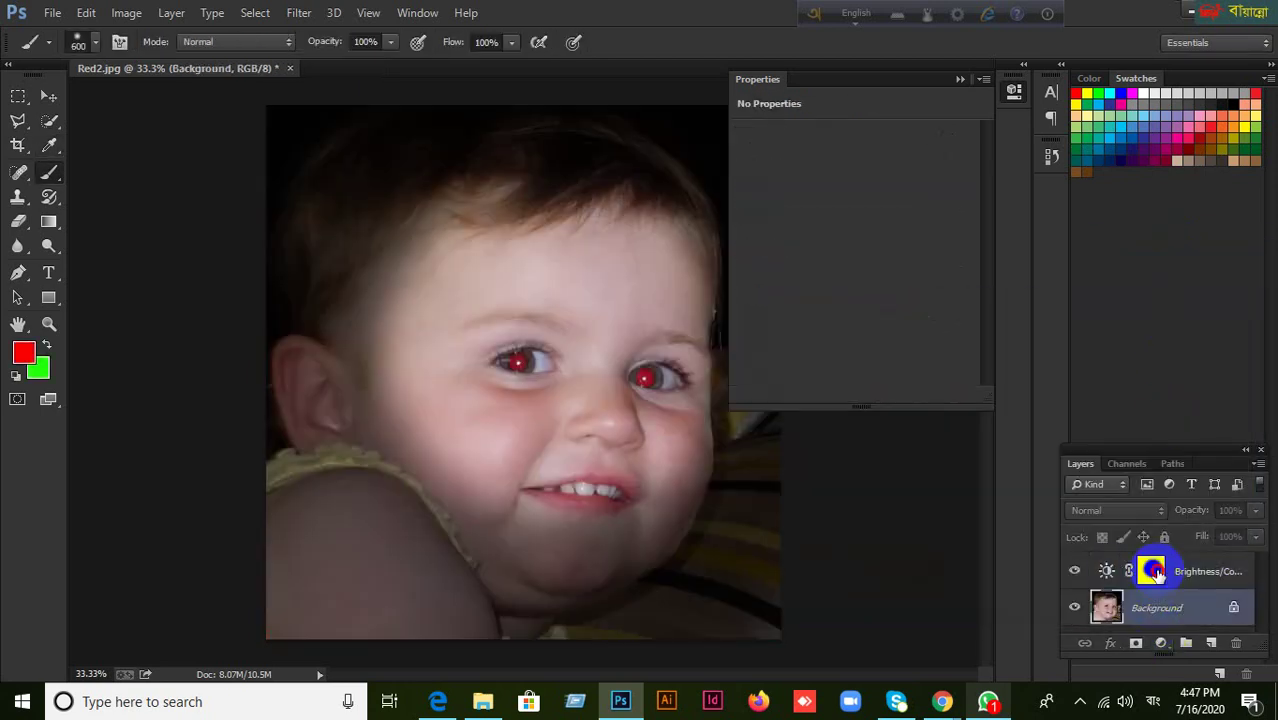
Step: Delete the layer mask from the Brightness/Contrast adjustment, then delete the adjustment layer itself
{"action": "left_click_drag", "start_coordinate": [1152, 571], "coordinate": [1236, 643]}
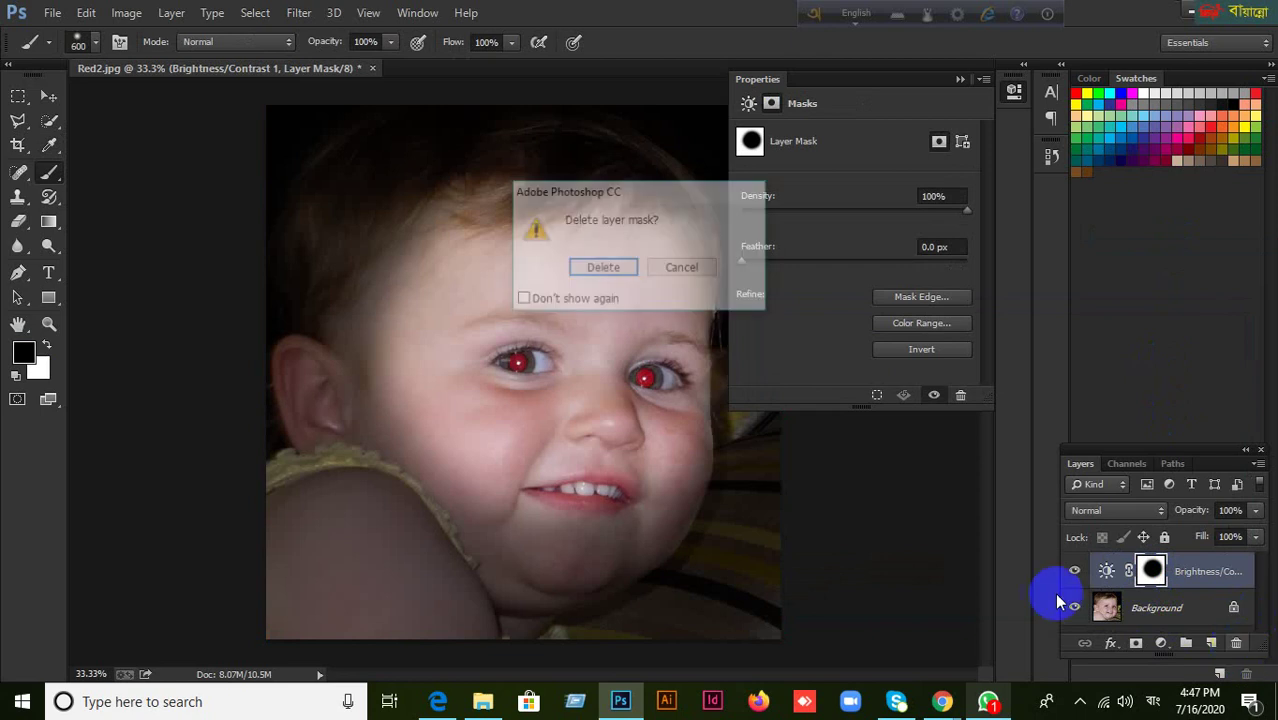
{"action": "left_click", "coordinate": [603, 269]}
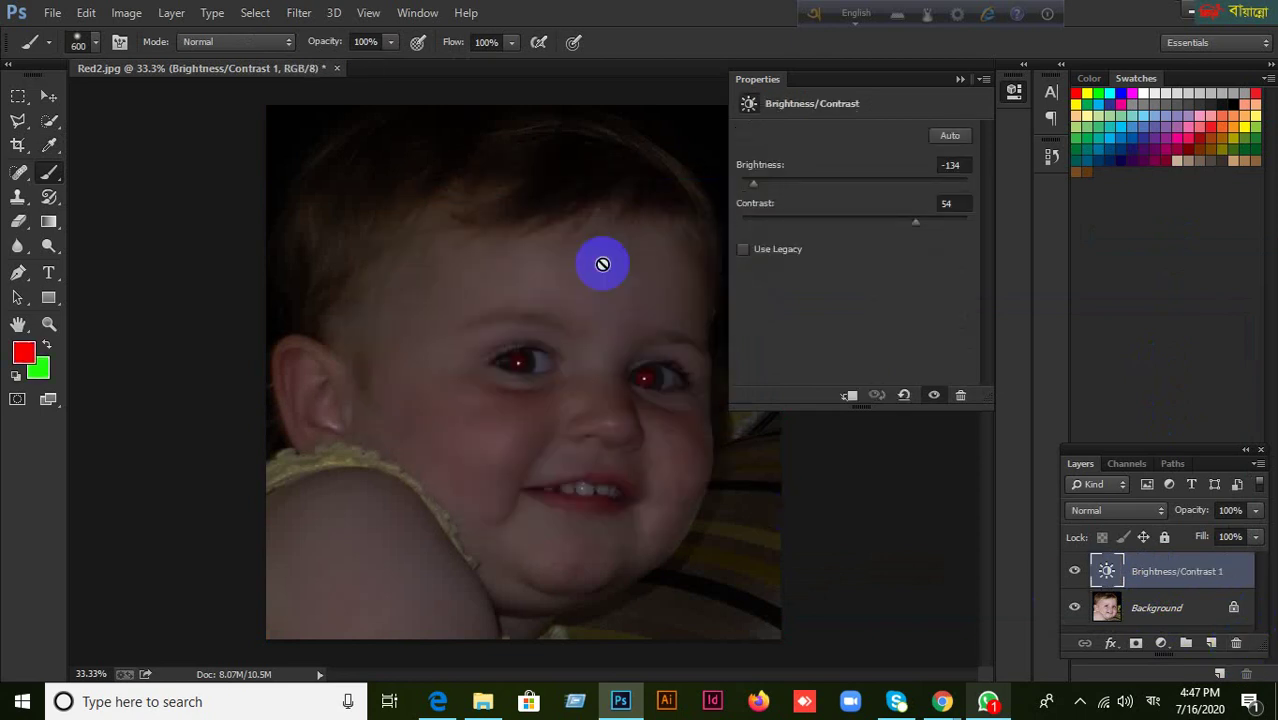
{"action": "left_click", "coordinate": [47, 96]}
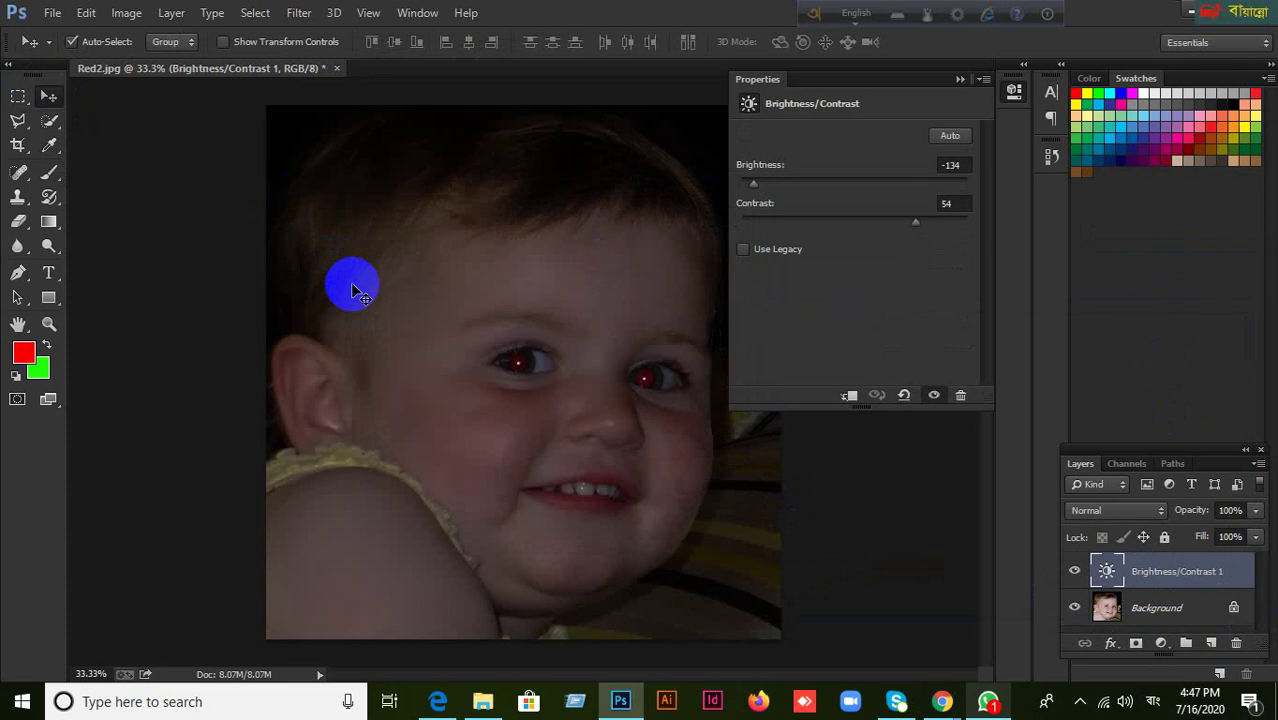
{"action": "left_click", "coordinate": [1240, 645]}
{"action": "left_click", "coordinate": [617, 270]}
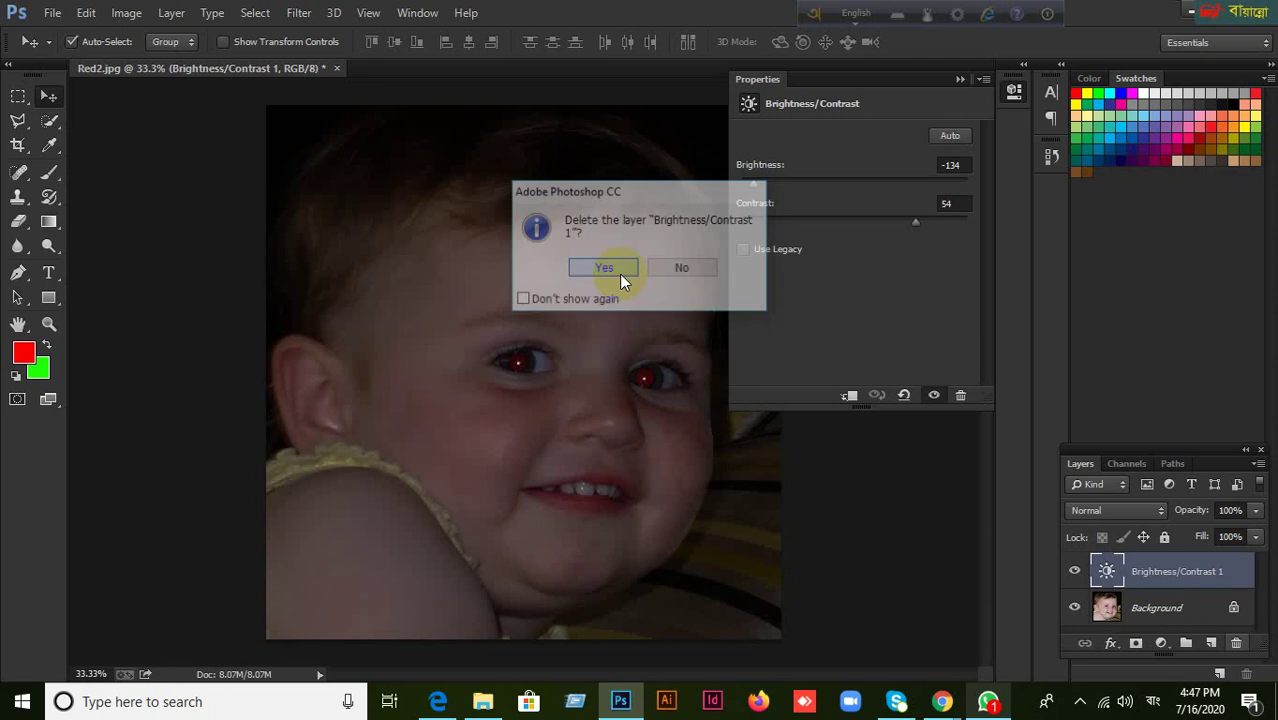
Step: Add a new Brightness/Contrast adjustment layer with brightness -55 and contrast 46
{"action": "left_click", "coordinate": [1174, 646]}
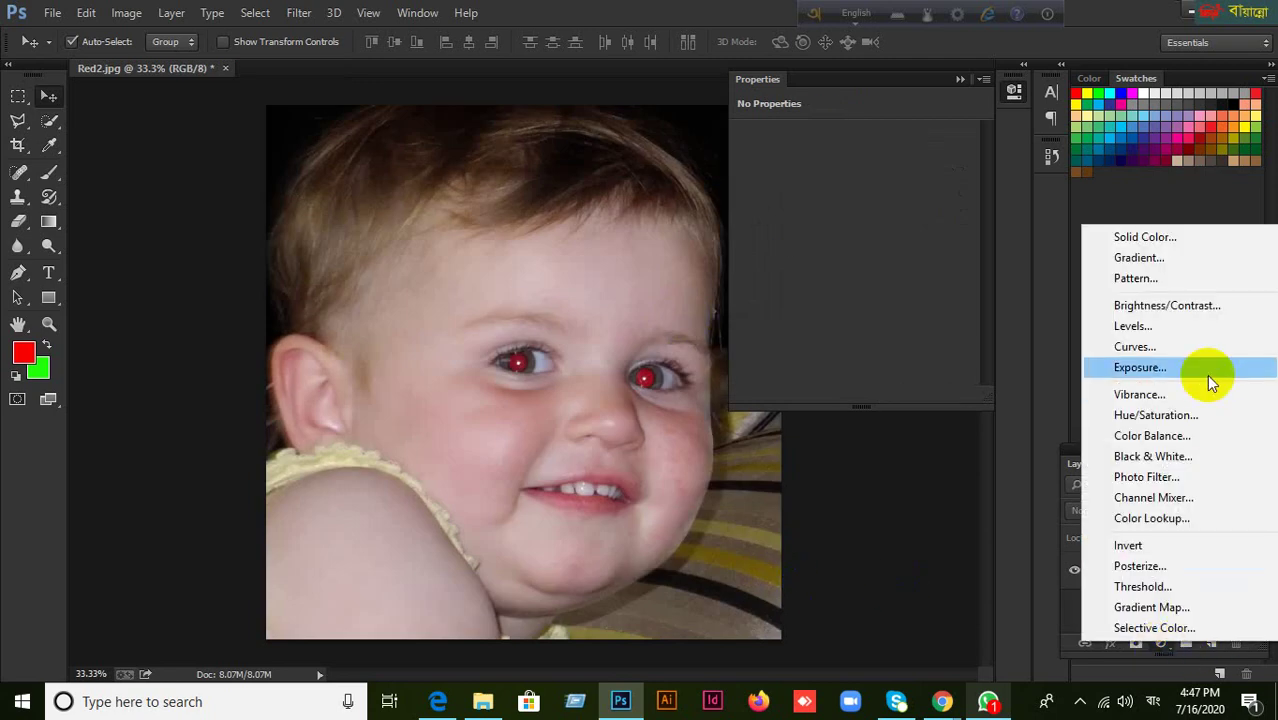
{"action": "left_click", "coordinate": [1168, 308]}
{"action": "left_click", "coordinate": [1155, 578]}
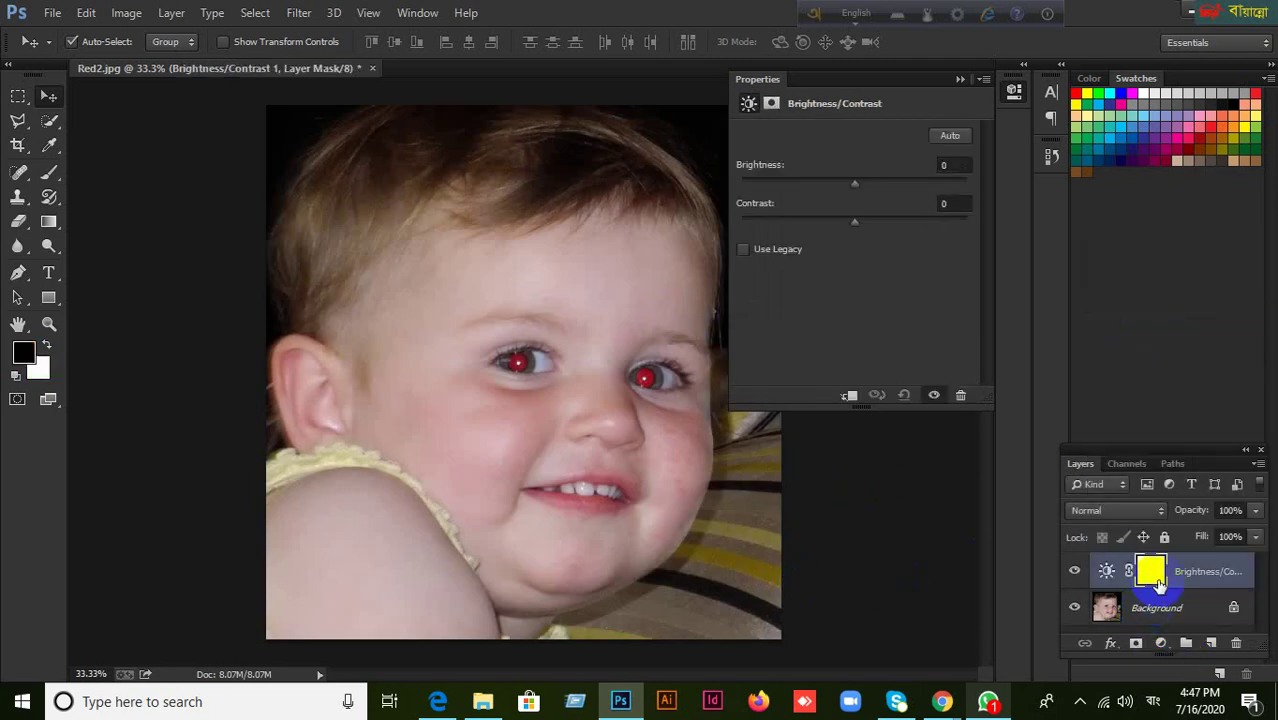
{"action": "left_click_drag", "start_coordinate": [851, 182], "coordinate": [906, 223]}
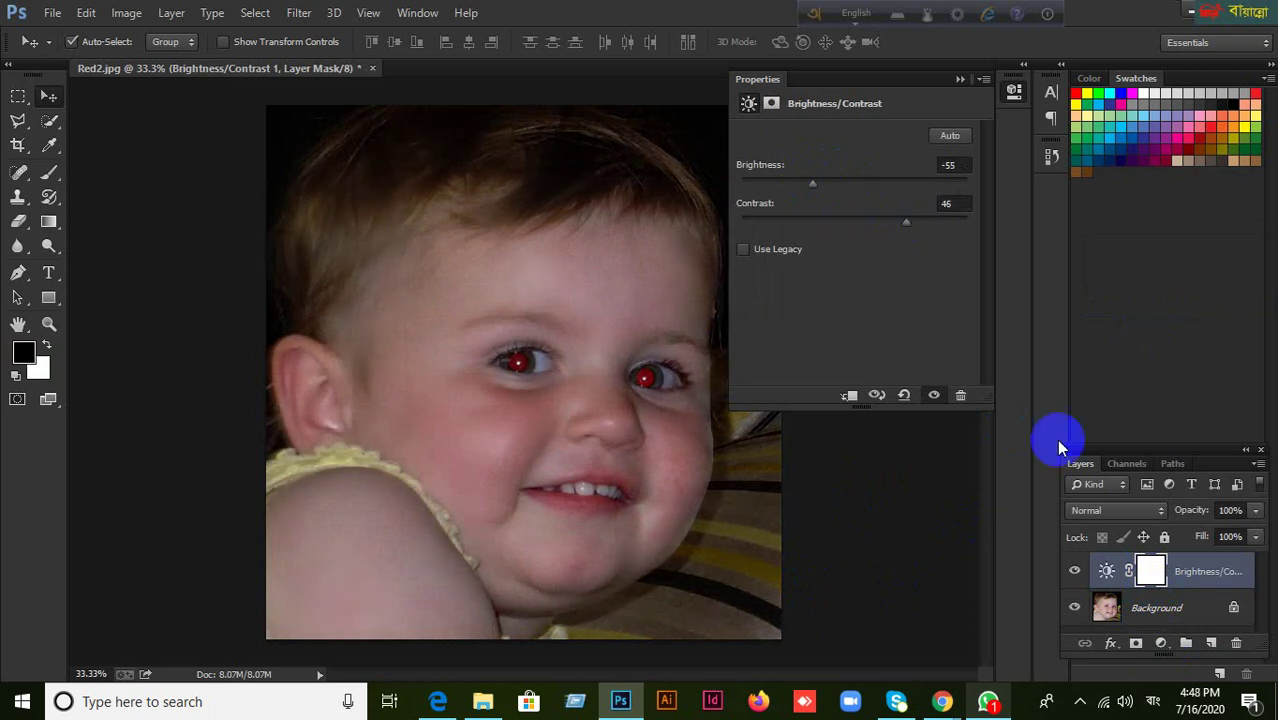
Step: Paint black over the face on the adjustment's layer mask with the 600 px Brush and compare the layer on and off
{"action": "left_click", "coordinate": [1149, 575]}
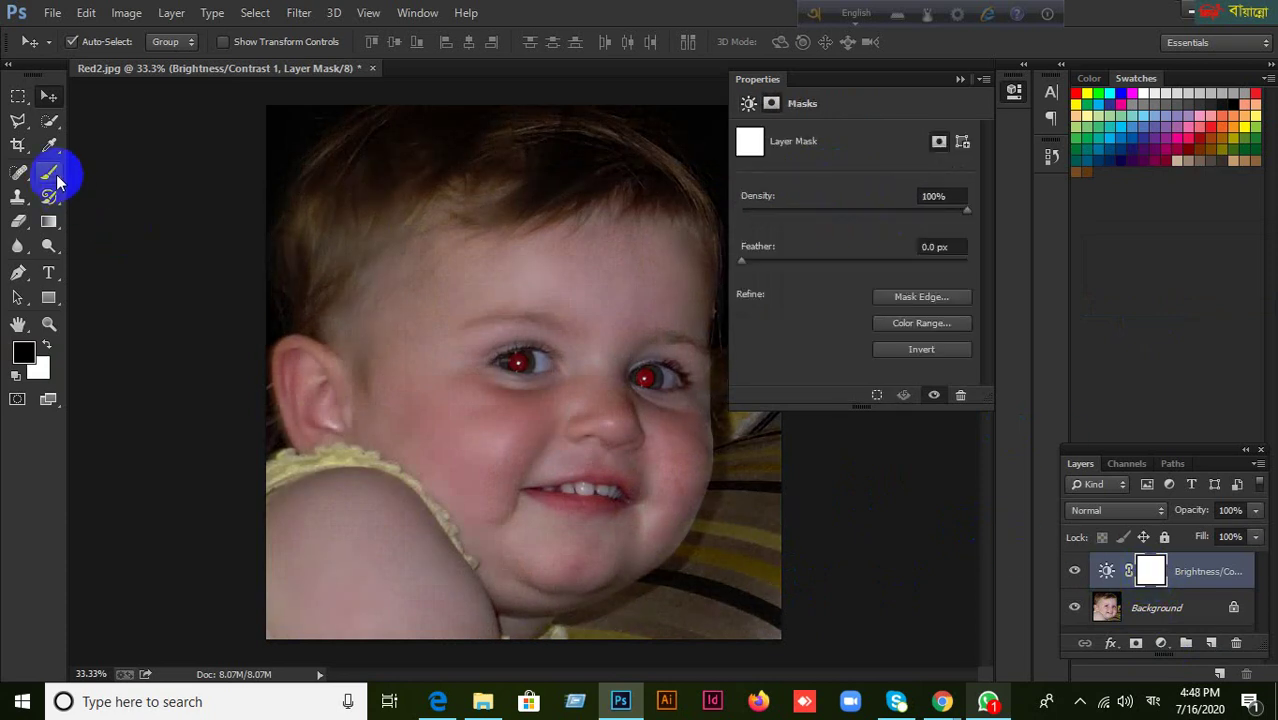
{"action": "left_click", "coordinate": [54, 173]}
{"action": "mouse_move", "coordinate": [584, 242]}
{"action": "left_mouse_down"}
{"action": "mouse_move", "coordinate": [633, 251]}
{"action": "mouse_move", "coordinate": [593, 251]}
{"action": "mouse_move", "coordinate": [559, 277]}
{"action": "mouse_move", "coordinate": [490, 440]}
{"action": "left_mouse_up"}
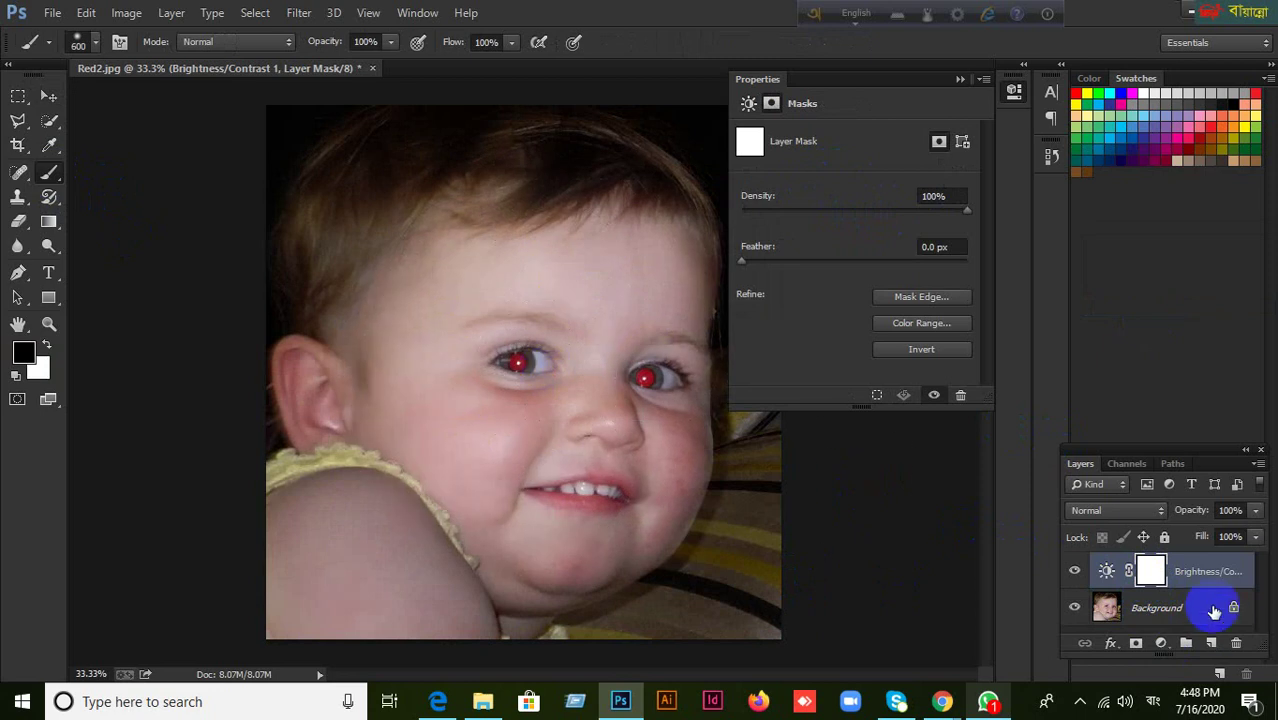
{"action": "left_click", "coordinate": [1076, 571]}
{"action": "left_click", "coordinate": [1076, 571]}
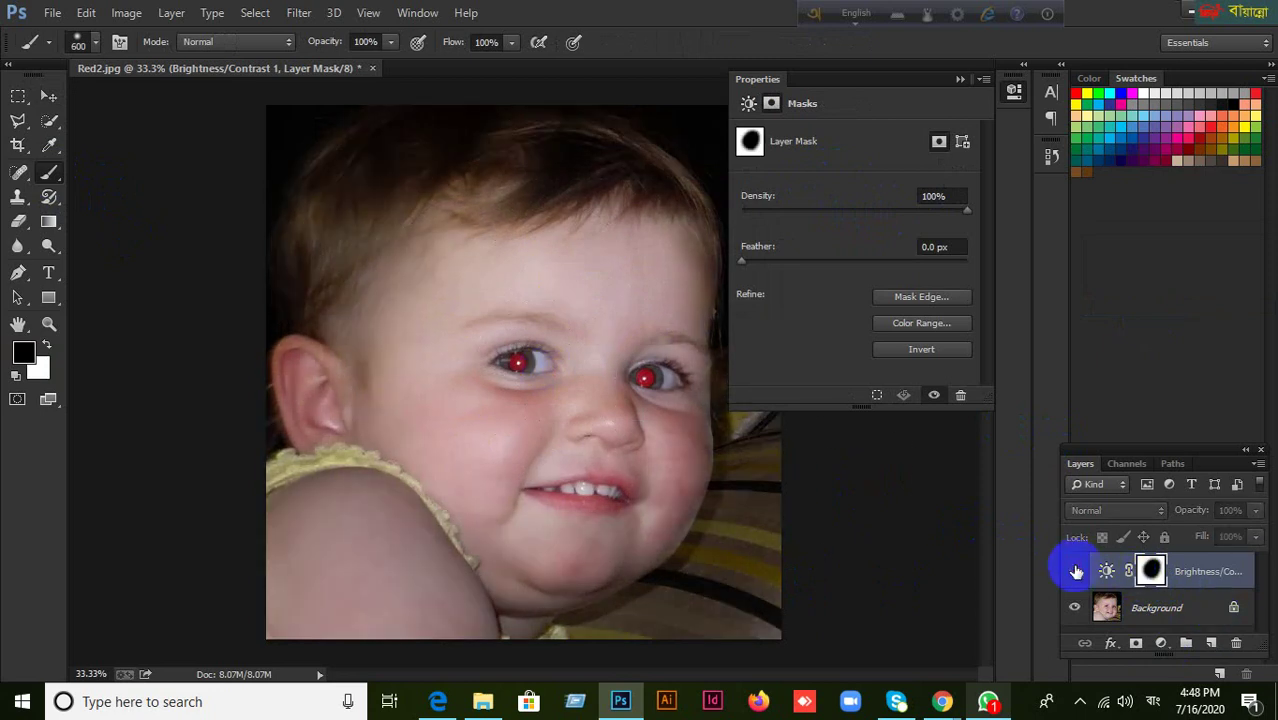
{"action": "left_click", "coordinate": [1076, 571]}
{"action": "left_click", "coordinate": [1076, 571]}
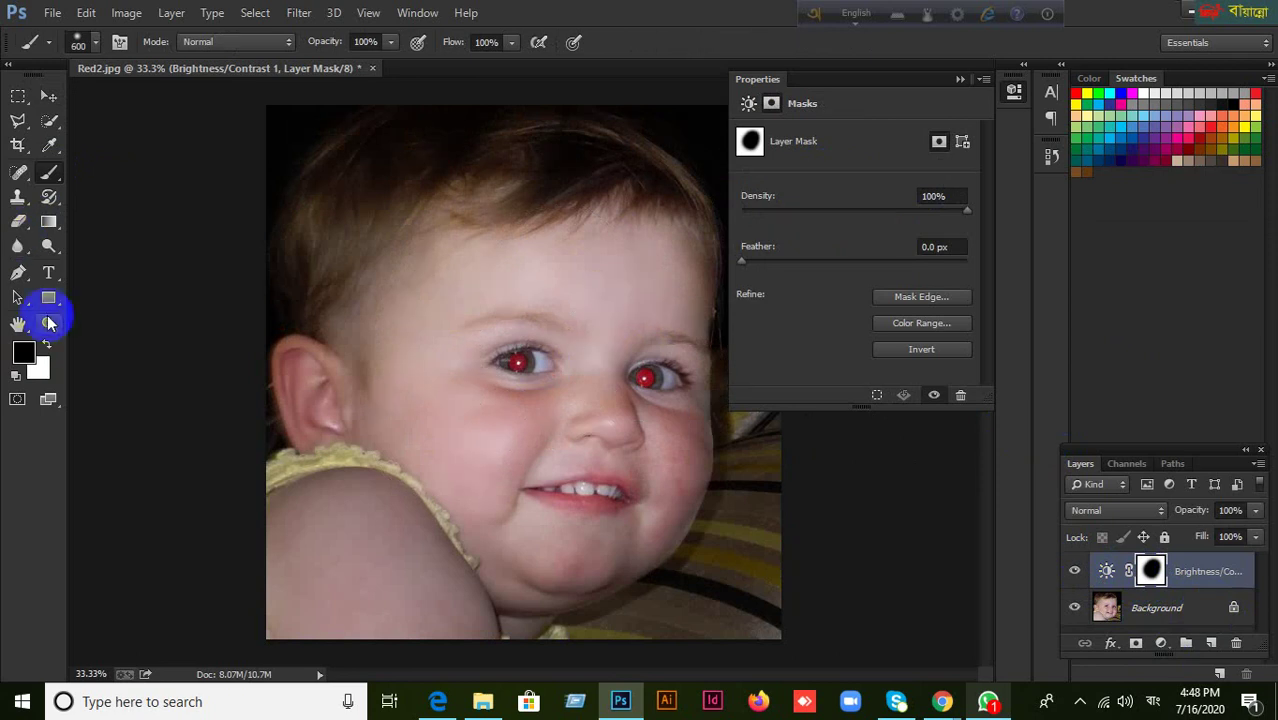
Step: Restore the layer mask to white, then paint black over the face and hair again with the 600 px Brush
{"action": "mouse_move", "coordinate": [500, 215]}
{"action": "left_mouse_down"}
{"action": "mouse_move", "coordinate": [537, 171]}
{"action": "mouse_move", "coordinate": [591, 213]}
{"action": "mouse_move", "coordinate": [503, 360]}
{"action": "mouse_move", "coordinate": [308, 380]}
{"action": "mouse_move", "coordinate": [262, 263]}
{"action": "mouse_move", "coordinate": [663, 176]}
{"action": "mouse_move", "coordinate": [531, 451]}
{"action": "mouse_move", "coordinate": [434, 439]}
{"action": "mouse_move", "coordinate": [371, 97]}
{"action": "mouse_move", "coordinate": [635, 109]}
{"action": "mouse_move", "coordinate": [650, 143]}
{"action": "mouse_move", "coordinate": [662, 126]}
{"action": "mouse_move", "coordinate": [511, 106]}
{"action": "mouse_move", "coordinate": [360, 260]}
{"action": "mouse_move", "coordinate": [97, 379]}
{"action": "mouse_move", "coordinate": [485, 513]}
{"action": "mouse_move", "coordinate": [542, 451]}
{"action": "mouse_move", "coordinate": [593, 424]}
{"action": "mouse_move", "coordinate": [745, 425]}
{"action": "mouse_move", "coordinate": [740, 356]}
{"action": "mouse_move", "coordinate": [710, 456]}
{"action": "mouse_move", "coordinate": [1150, 600]}
{"action": "mouse_move", "coordinate": [83, 345]}
{"action": "mouse_move", "coordinate": [33, 352]}
{"action": "mouse_move", "coordinate": [45, 170]}
{"action": "mouse_move", "coordinate": [991, 568]}
{"action": "mouse_move", "coordinate": [571, 491]}
{"action": "mouse_move", "coordinate": [556, 460]}
{"action": "left_mouse_up"}
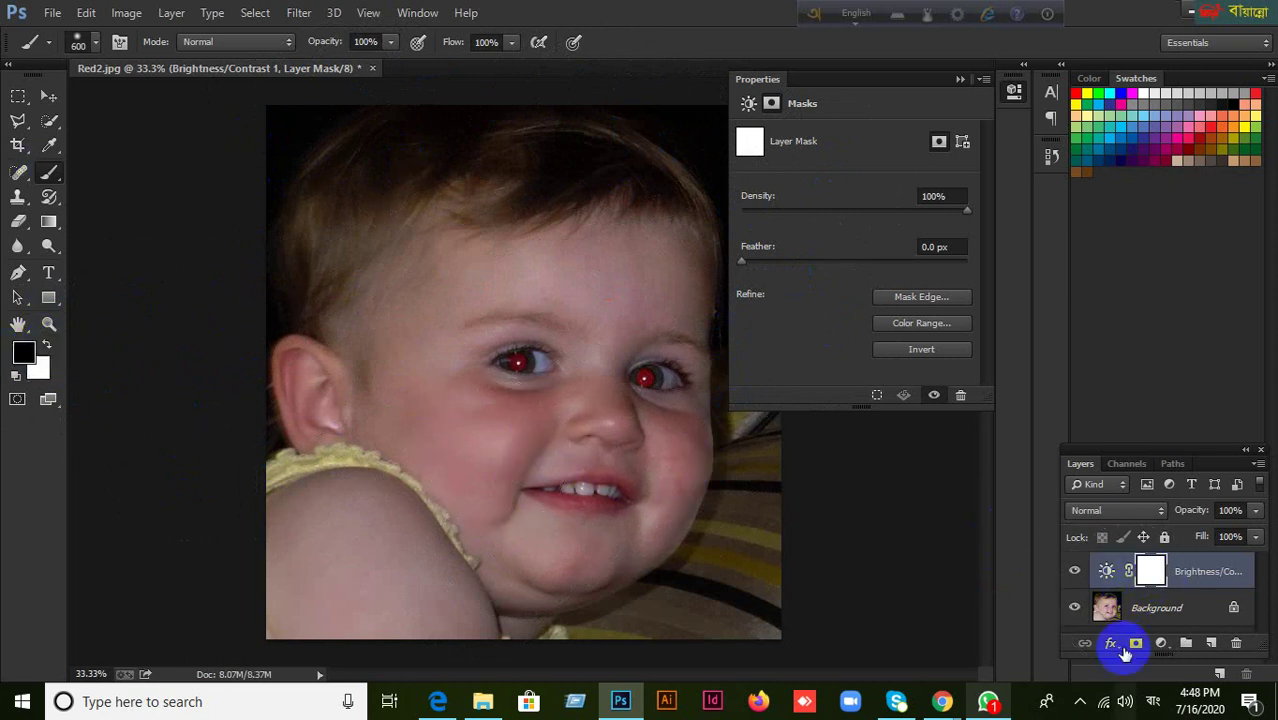
{"action": "left_click", "coordinate": [1151, 571]}
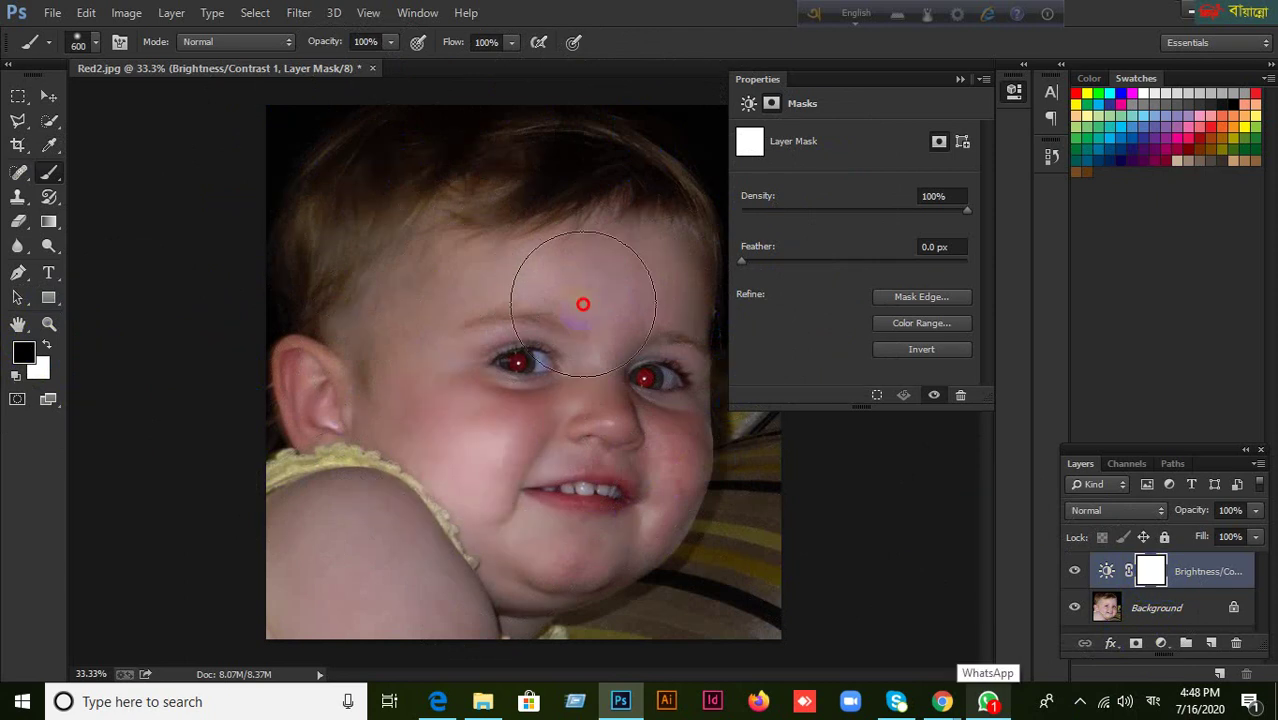
{"action": "left_click", "coordinate": [448, 371]}
{"action": "left_click", "coordinate": [566, 114]}
{"action": "key", "text": "ctrl+i"}
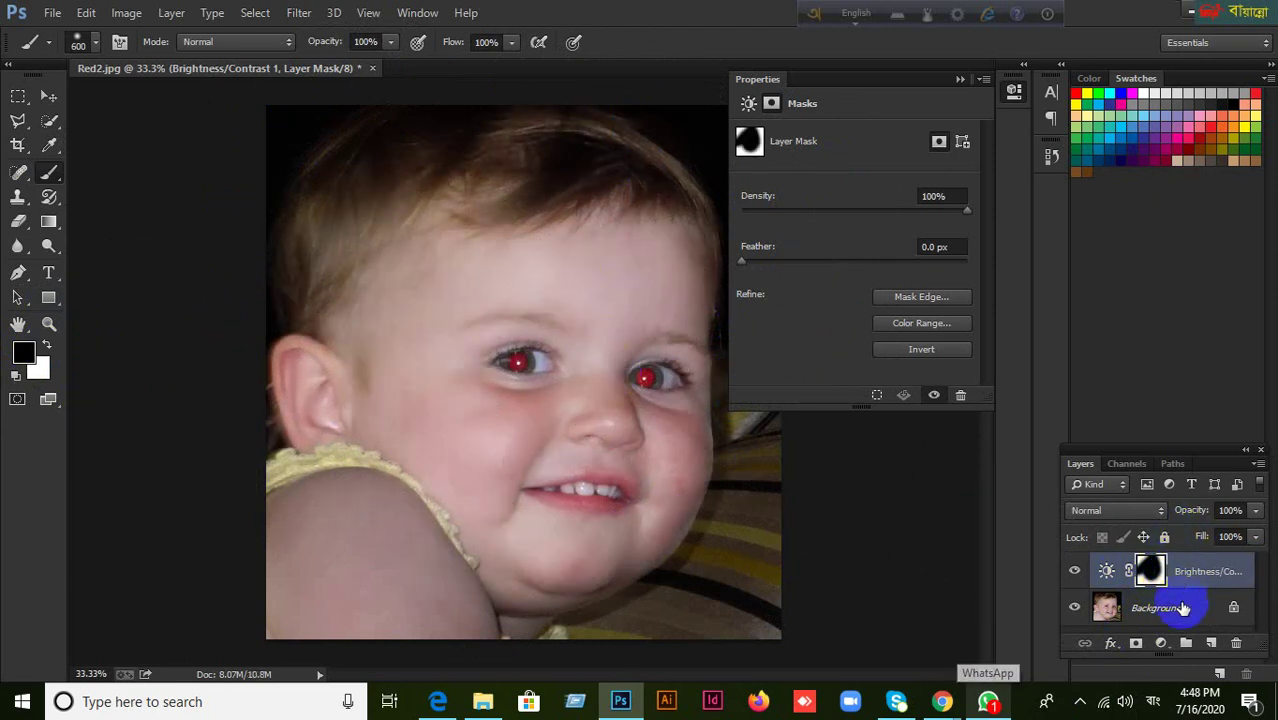
{"action": "left_click", "coordinate": [480, 226]}
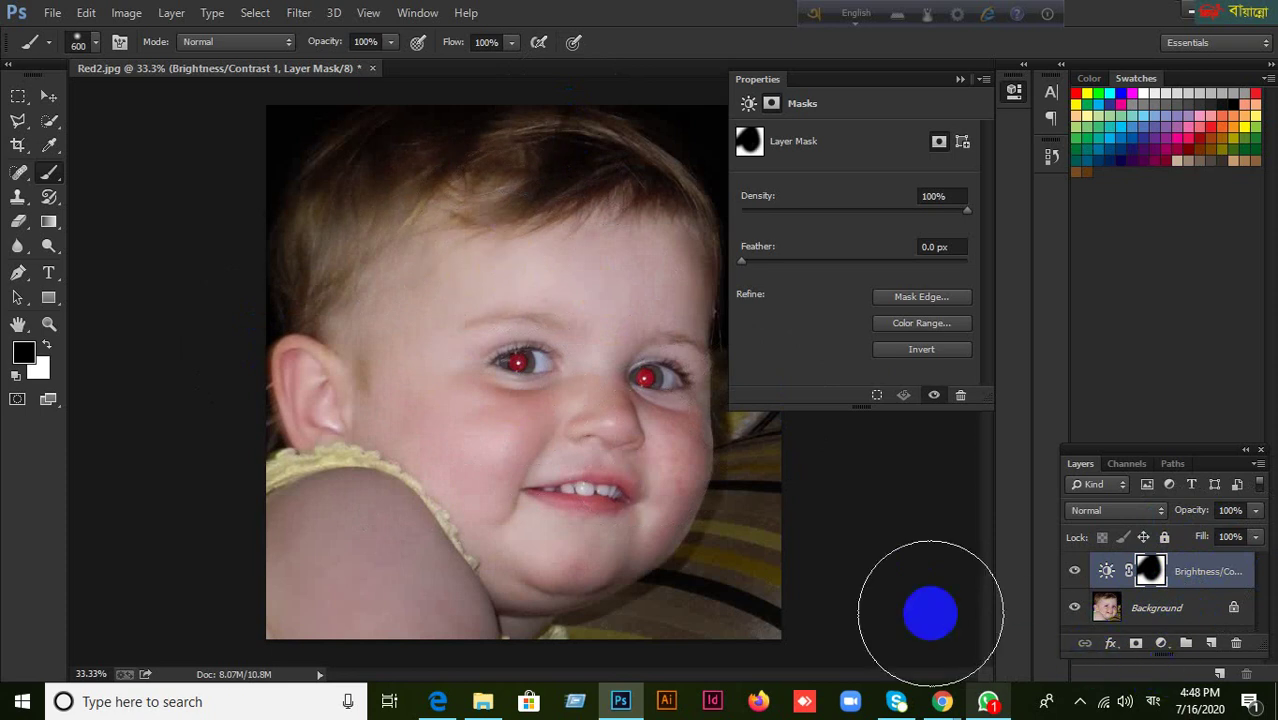
{"action": "mouse_move", "coordinate": [930, 612]}
{"action": "left_mouse_down"}
{"action": "mouse_move", "coordinate": [841, 551]}
{"action": "mouse_move", "coordinate": [1099, 590]}
{"action": "left_mouse_up"}
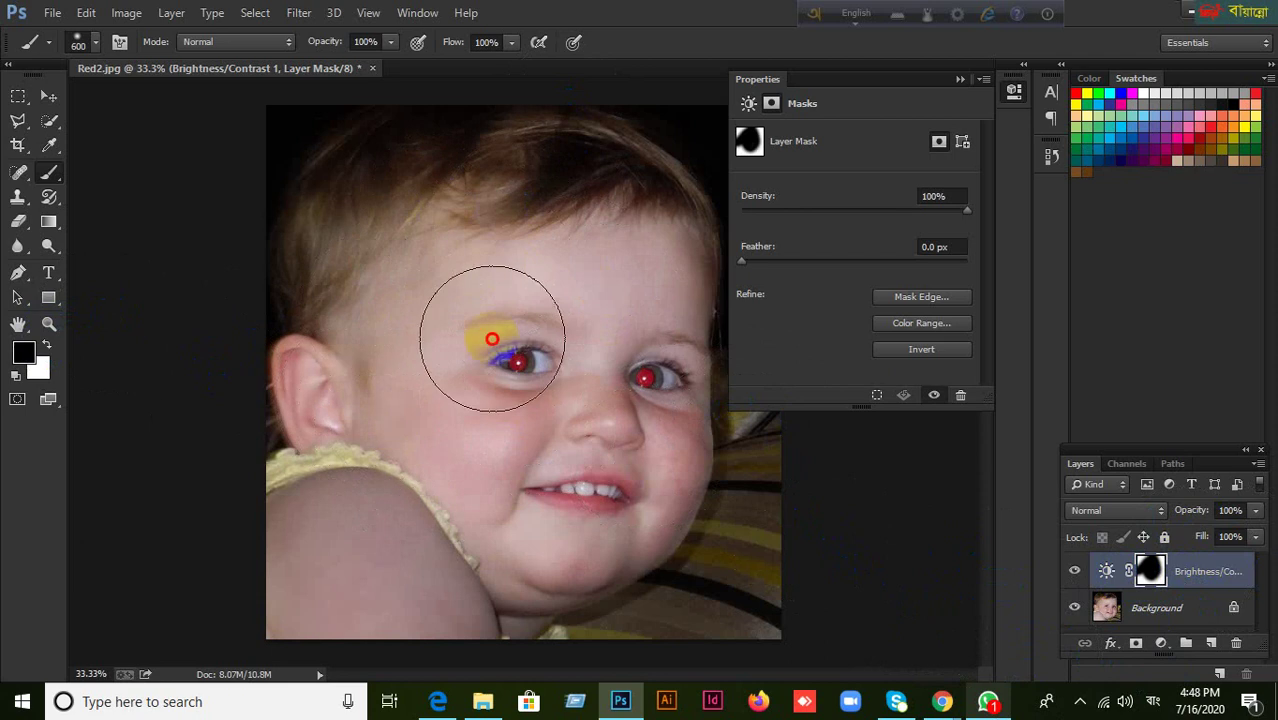
{"action": "left_click", "coordinate": [713, 357]}
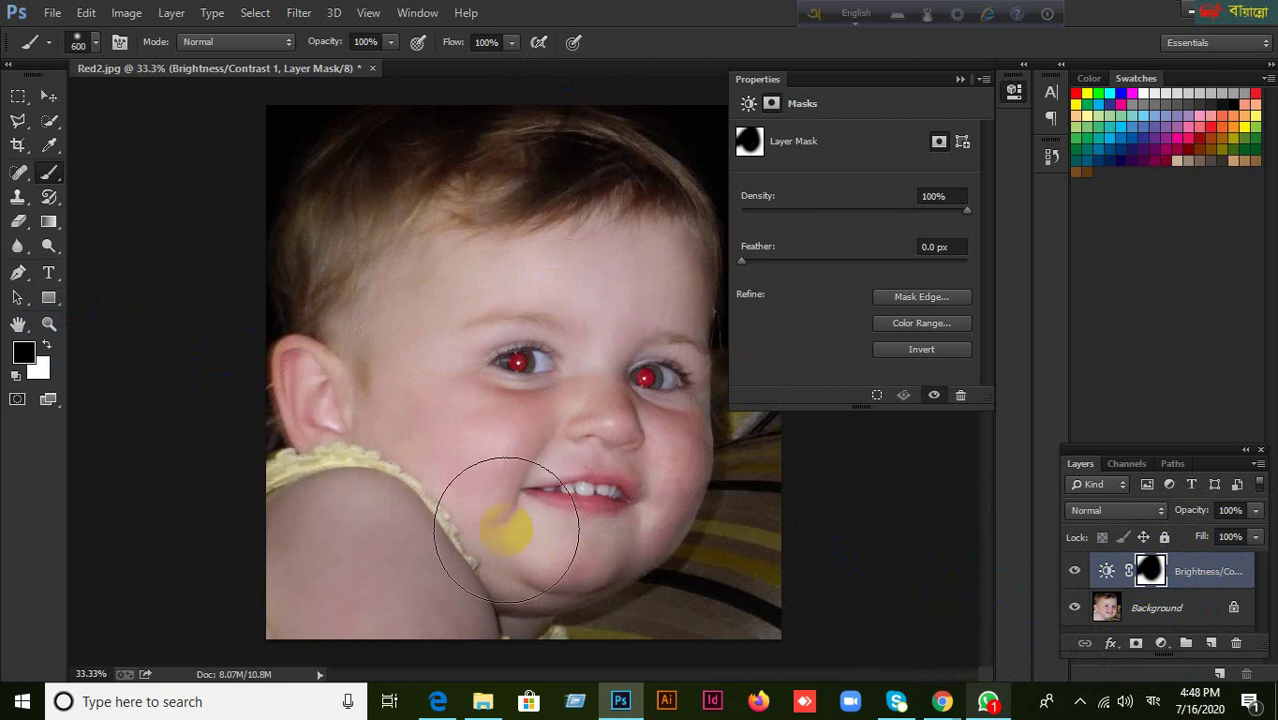
Step: Make white the foreground colour and paint over the black area of the layer mask to bring the adjustment back
{"action": "left_click", "coordinate": [1150, 574]}
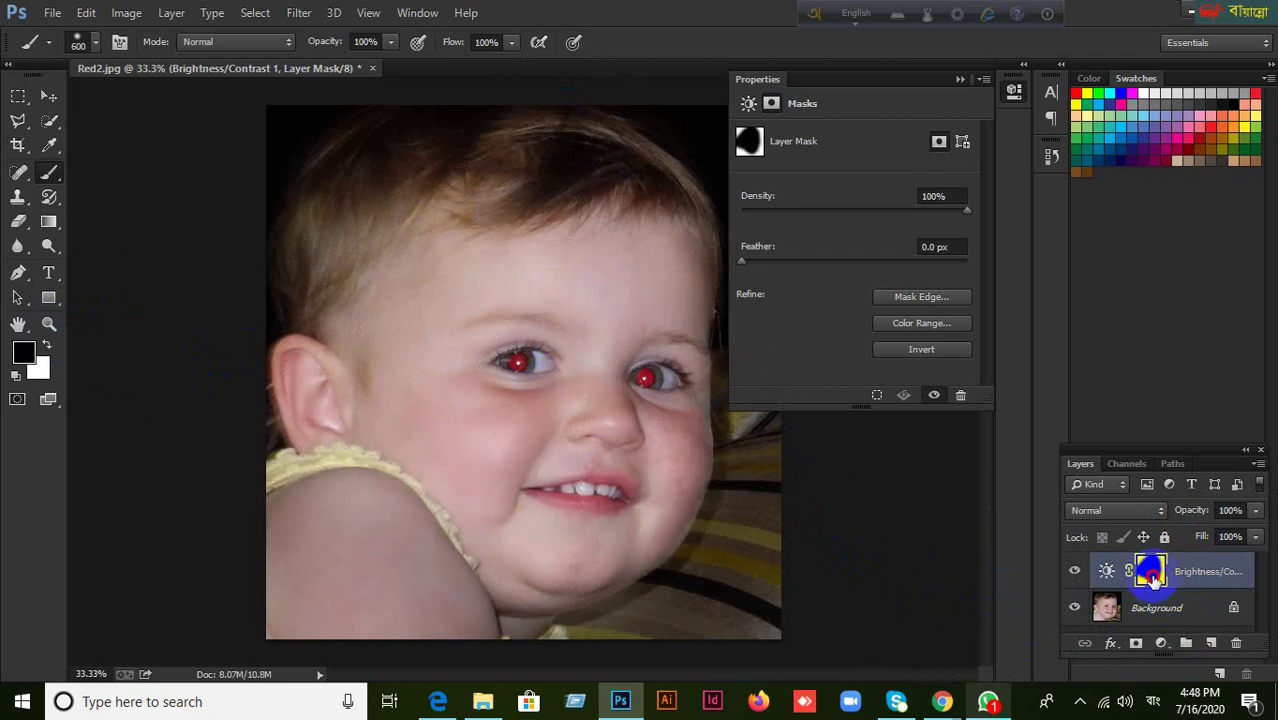
{"action": "key", "text": "d"}
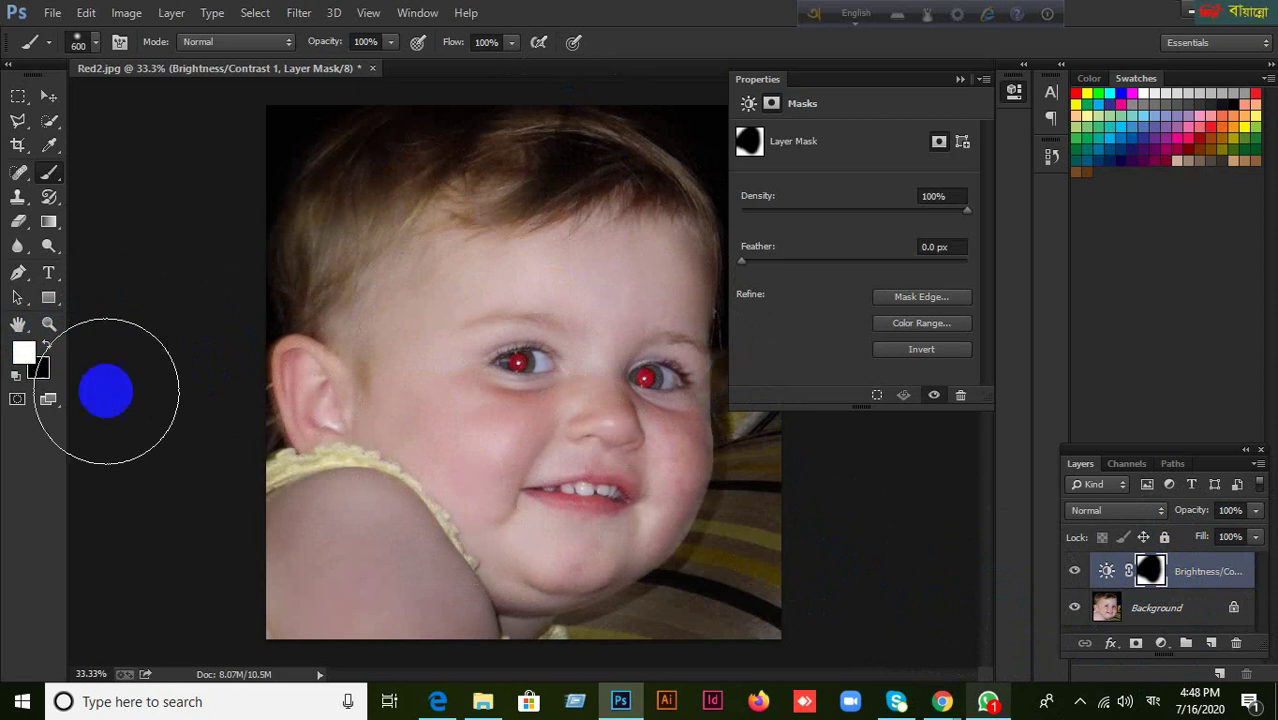
{"action": "mouse_move", "coordinate": [390, 500]}
{"action": "left_mouse_down"}
{"action": "mouse_move", "coordinate": [414, 471]}
{"action": "mouse_move", "coordinate": [465, 303]}
{"action": "mouse_move", "coordinate": [538, 292]}
{"action": "mouse_move", "coordinate": [419, 237]}
{"action": "mouse_move", "coordinate": [573, 519]}
{"action": "mouse_move", "coordinate": [685, 314]}
{"action": "mouse_move", "coordinate": [608, 410]}
{"action": "mouse_move", "coordinate": [499, 126]}
{"action": "mouse_move", "coordinate": [533, 471]}
{"action": "mouse_move", "coordinate": [365, 403]}
{"action": "mouse_move", "coordinate": [419, 135]}
{"action": "mouse_move", "coordinate": [742, 297]}
{"action": "mouse_move", "coordinate": [836, 428]}
{"action": "mouse_move", "coordinate": [568, 491]}
{"action": "mouse_move", "coordinate": [297, 297]}
{"action": "mouse_move", "coordinate": [765, 277]}
{"action": "left_mouse_up"}
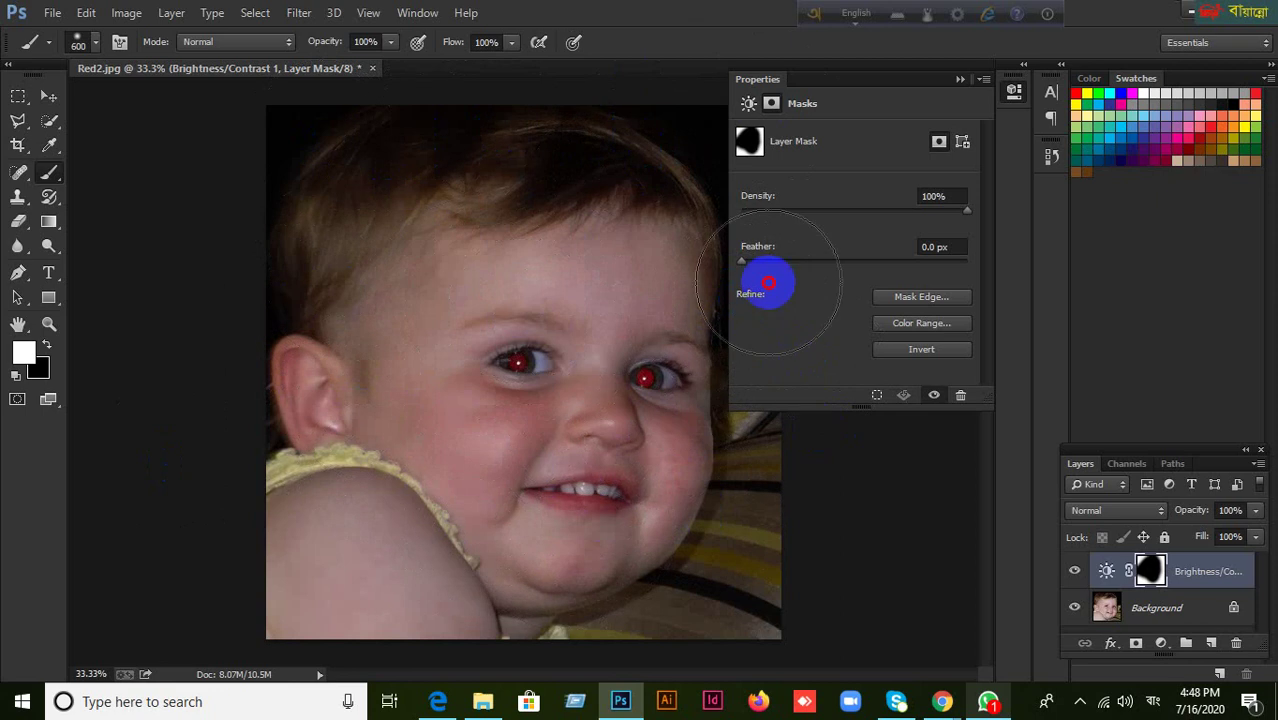
{"action": "key", "text": "alt+BackSpace"}
{"action": "mouse_move", "coordinate": [456, 285]}
{"action": "left_mouse_down"}
{"action": "mouse_move", "coordinate": [621, 146]}
{"action": "mouse_move", "coordinate": [862, 129]}
{"action": "mouse_move", "coordinate": [693, 294]}
{"action": "mouse_move", "coordinate": [516, 368]}
{"action": "mouse_move", "coordinate": [491, 401]}
{"action": "mouse_move", "coordinate": [736, 428]}
{"action": "mouse_move", "coordinate": [759, 368]}
{"action": "mouse_move", "coordinate": [662, 354]}
{"action": "mouse_move", "coordinate": [1181, 607]}
{"action": "left_mouse_up"}
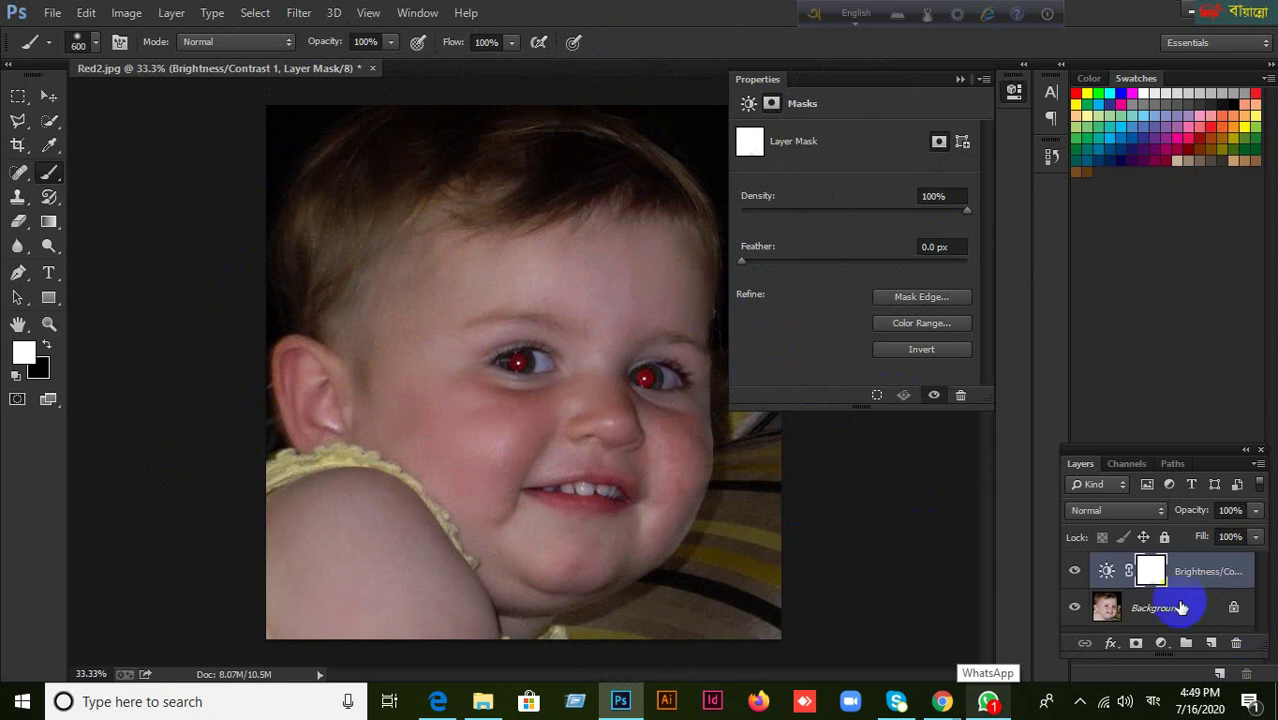
Step: Set the adjustment's brightness to -58 and contrast to 45, then delete the Brightness/Contrast layer
{"action": "left_click", "coordinate": [1106, 573]}
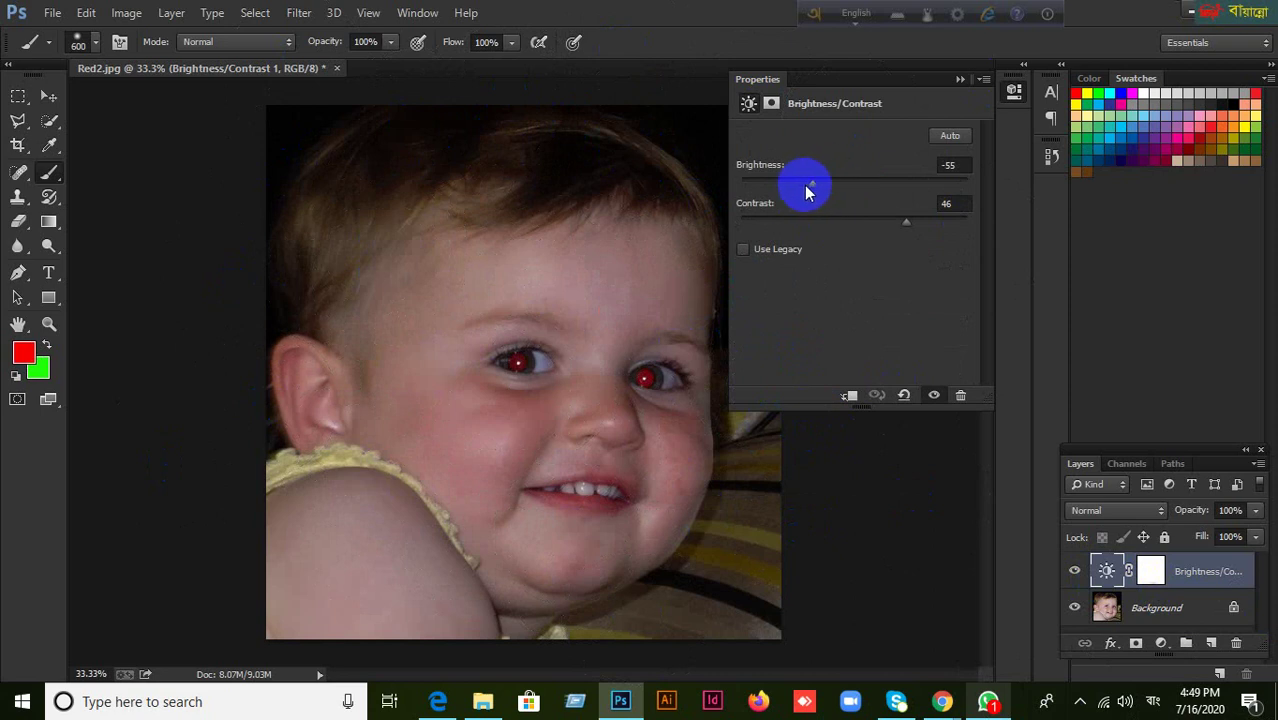
{"action": "mouse_move", "coordinate": [820, 184]}
{"action": "left_mouse_down"}
{"action": "mouse_move", "coordinate": [850, 180]}
{"action": "mouse_move", "coordinate": [812, 185]}
{"action": "left_mouse_up"}
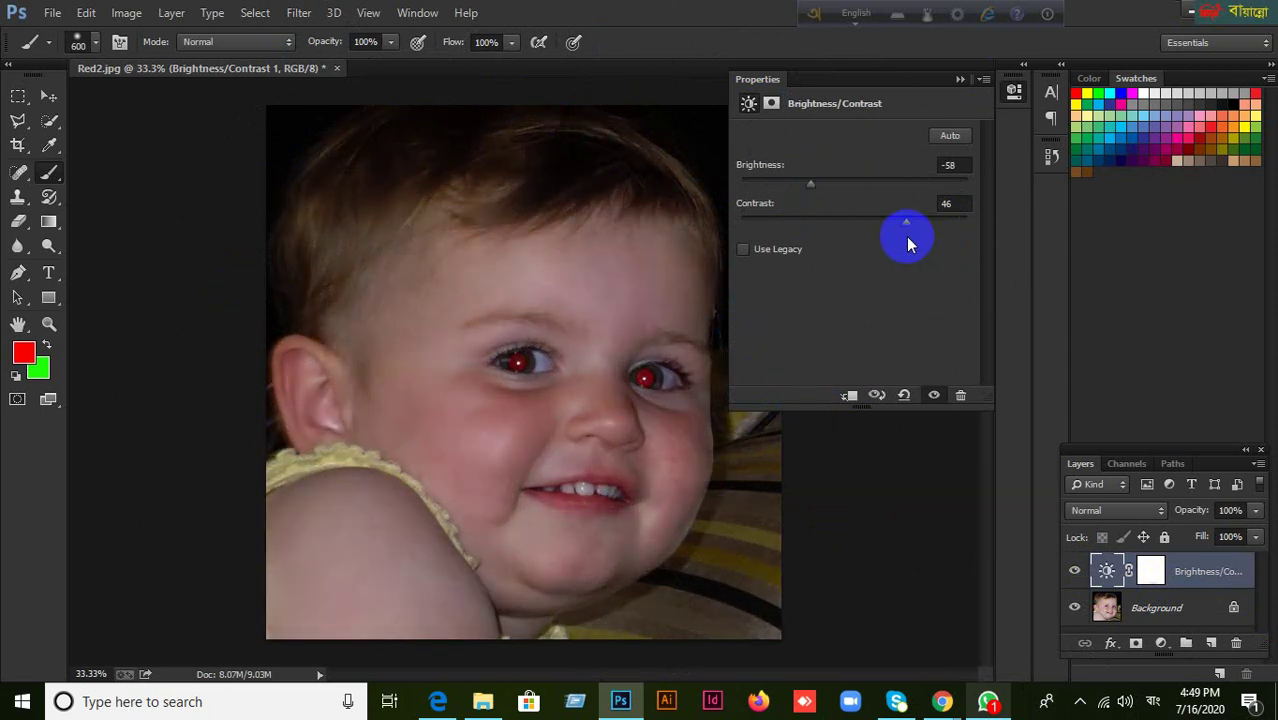
{"action": "mouse_move", "coordinate": [893, 225]}
{"action": "left_mouse_down"}
{"action": "mouse_move", "coordinate": [850, 223]}
{"action": "mouse_move", "coordinate": [920, 230]}
{"action": "mouse_move", "coordinate": [893, 223]}
{"action": "mouse_move", "coordinate": [905, 222]}
{"action": "left_mouse_up"}
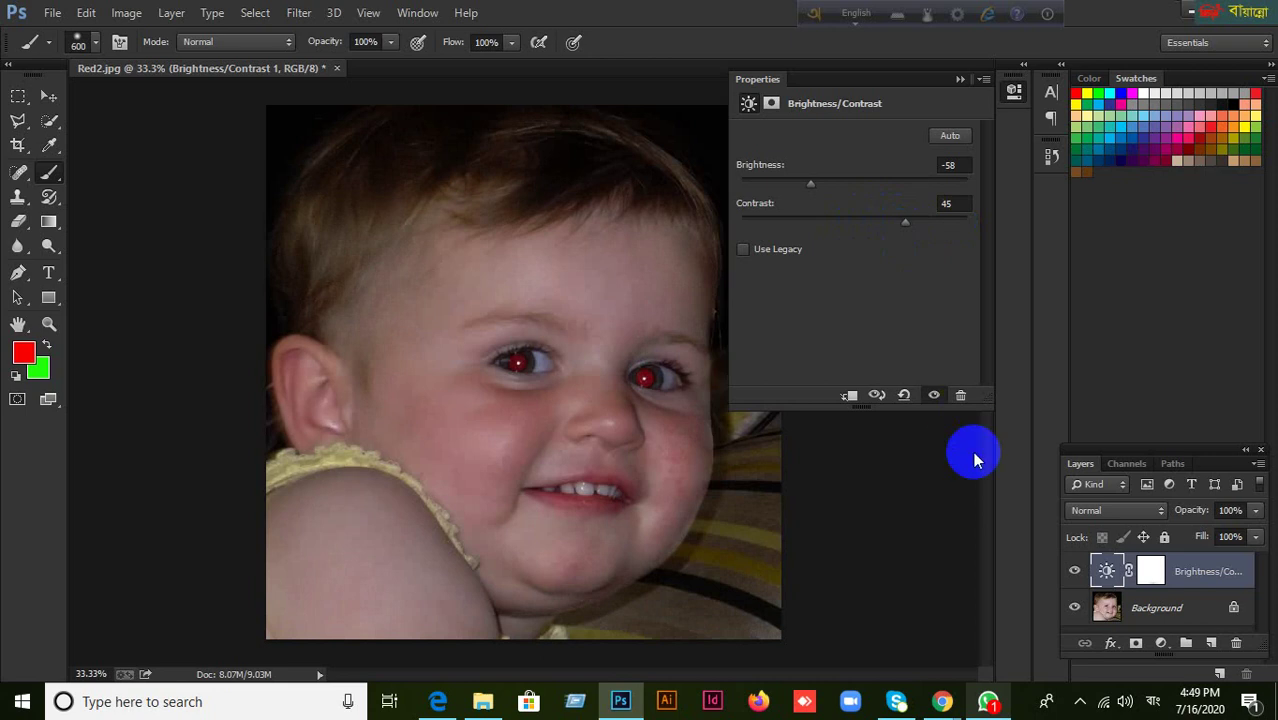
{"action": "left_click", "coordinate": [961, 396]}
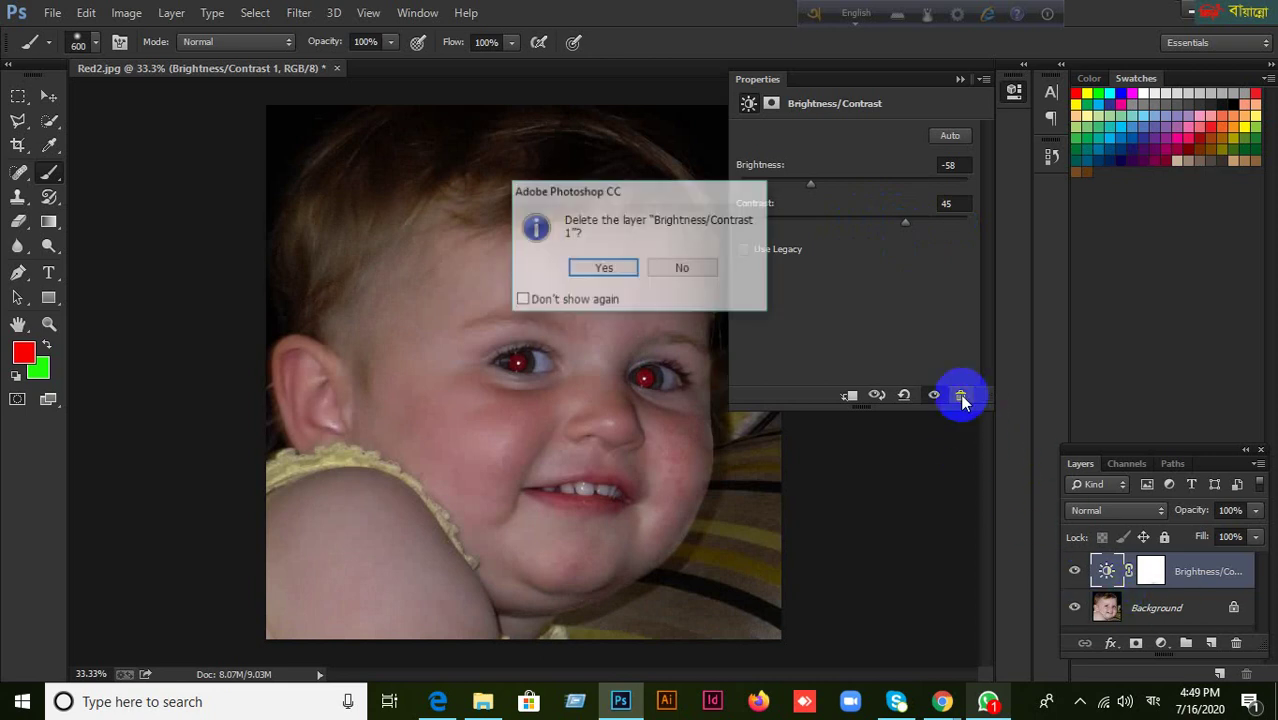
{"action": "left_click", "coordinate": [632, 270]}
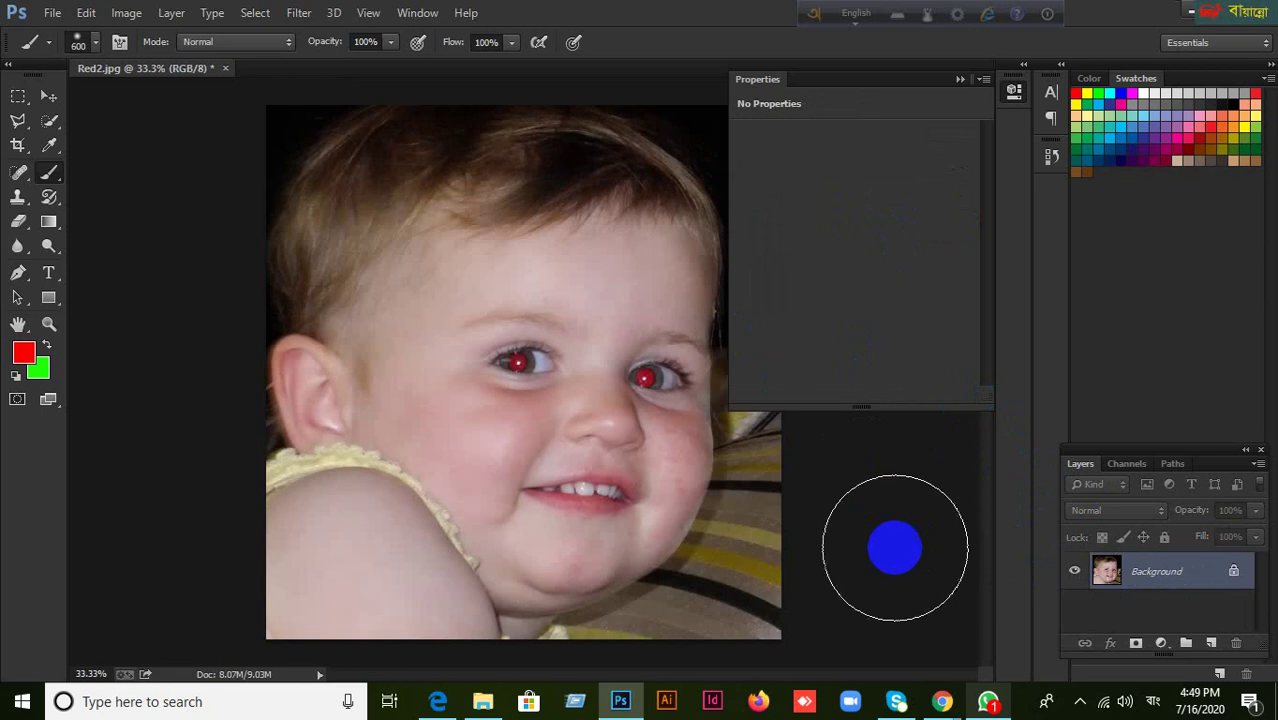
Step: Add a Levels adjustment layer above the Red2 photo's background
{"action": "left_click", "coordinate": [1161, 643]}
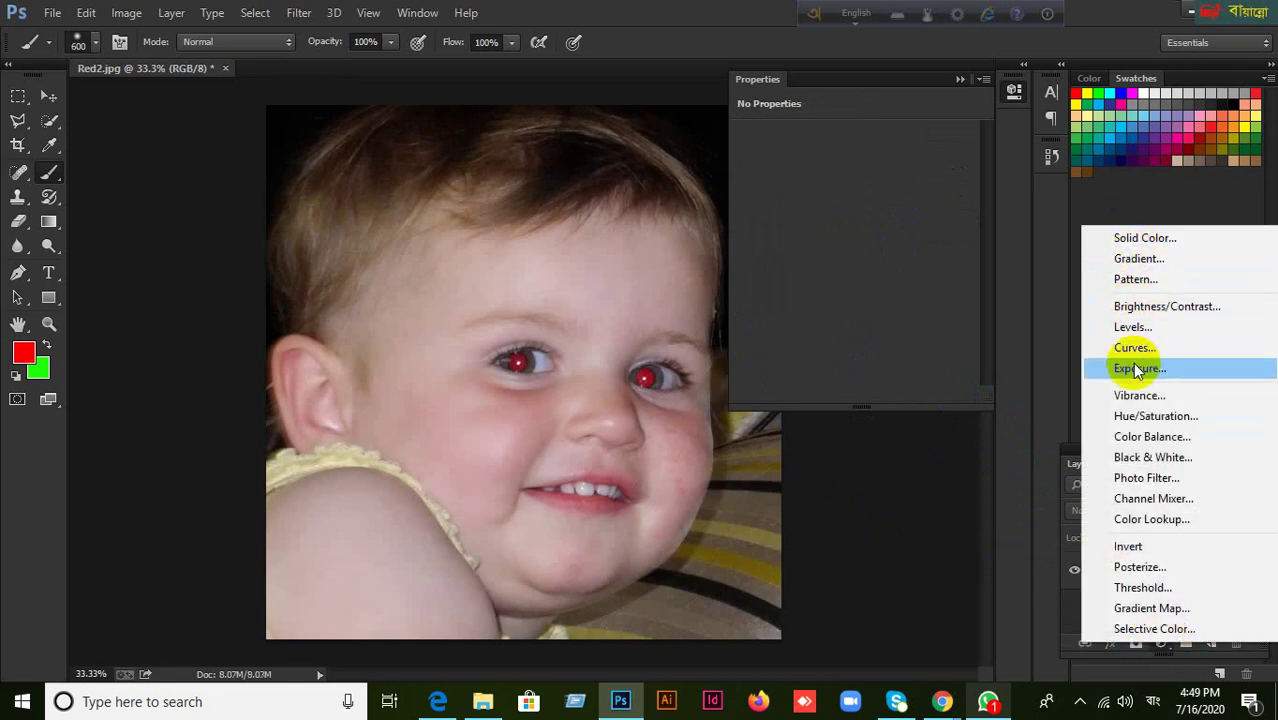
{"action": "left_click", "coordinate": [1135, 327]}
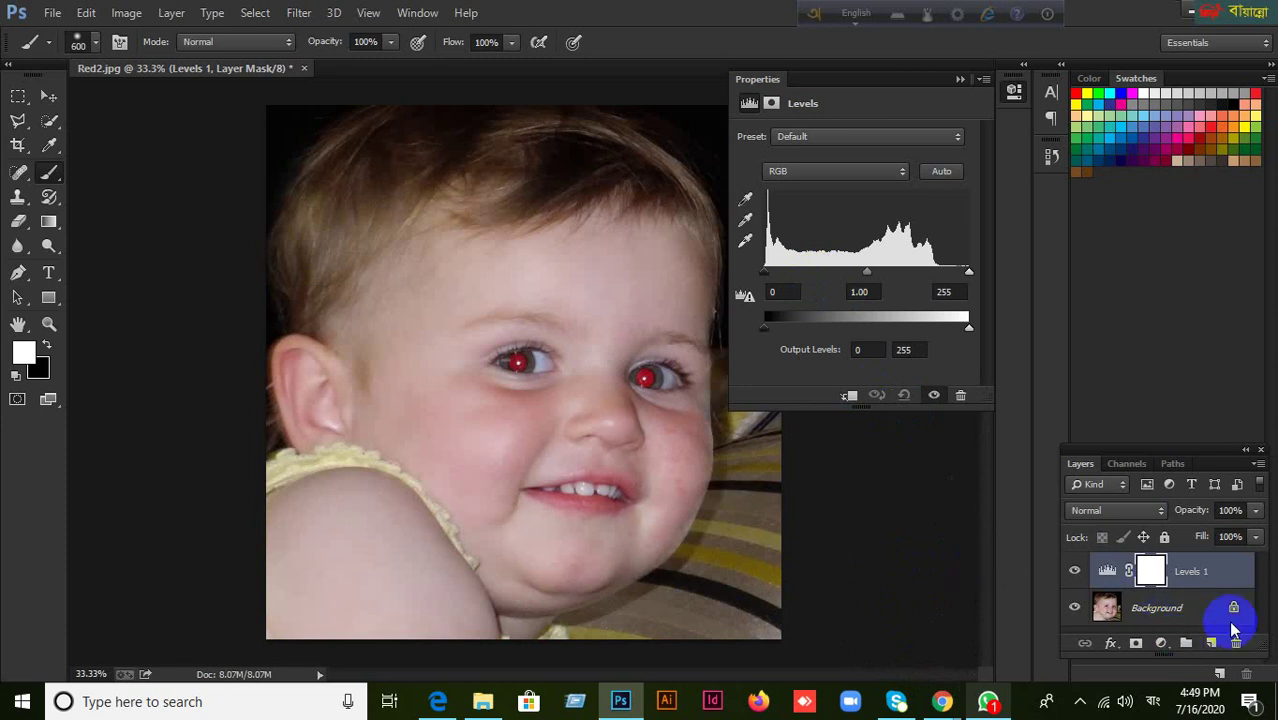
{"action": "left_click", "coordinate": [1161, 643]}
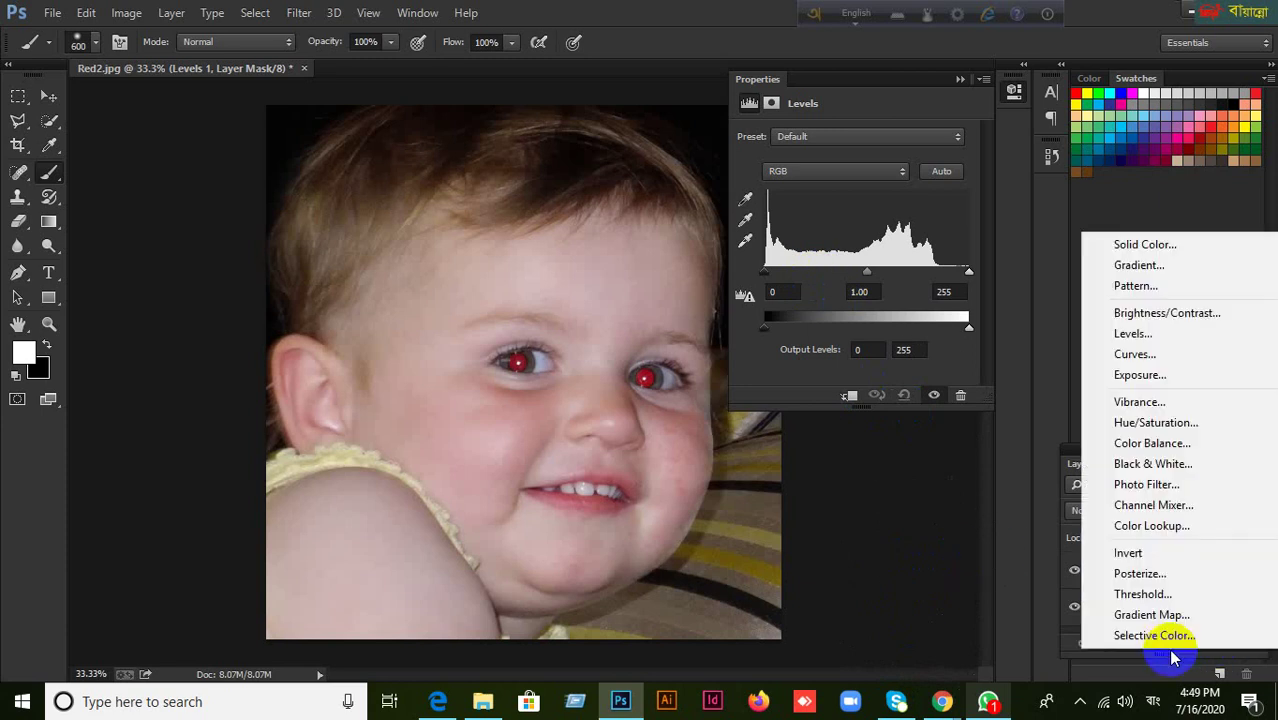
{"action": "left_click", "coordinate": [1173, 657]}
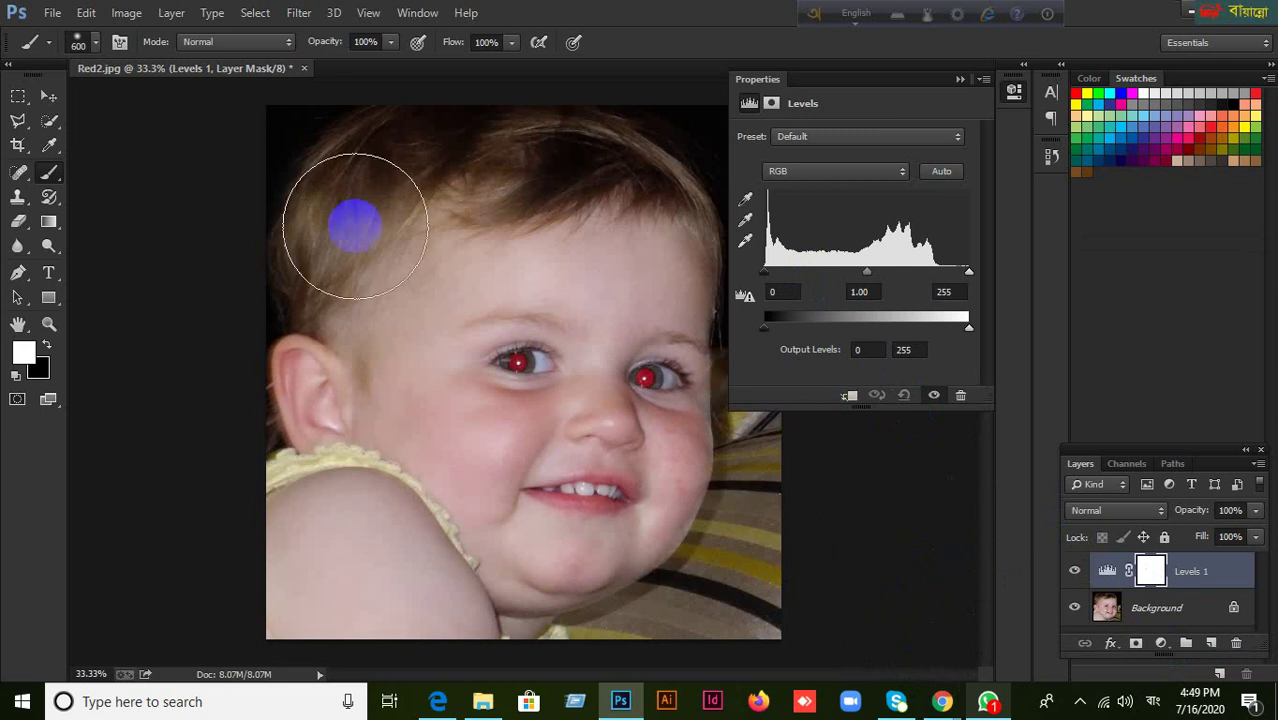
Step: Try the Levels input sliders on the photo, setting midtones to 0.97 and the white input to about 224
{"action": "left_click_drag", "start_coordinate": [768, 226], "coordinate": [745, 280]}
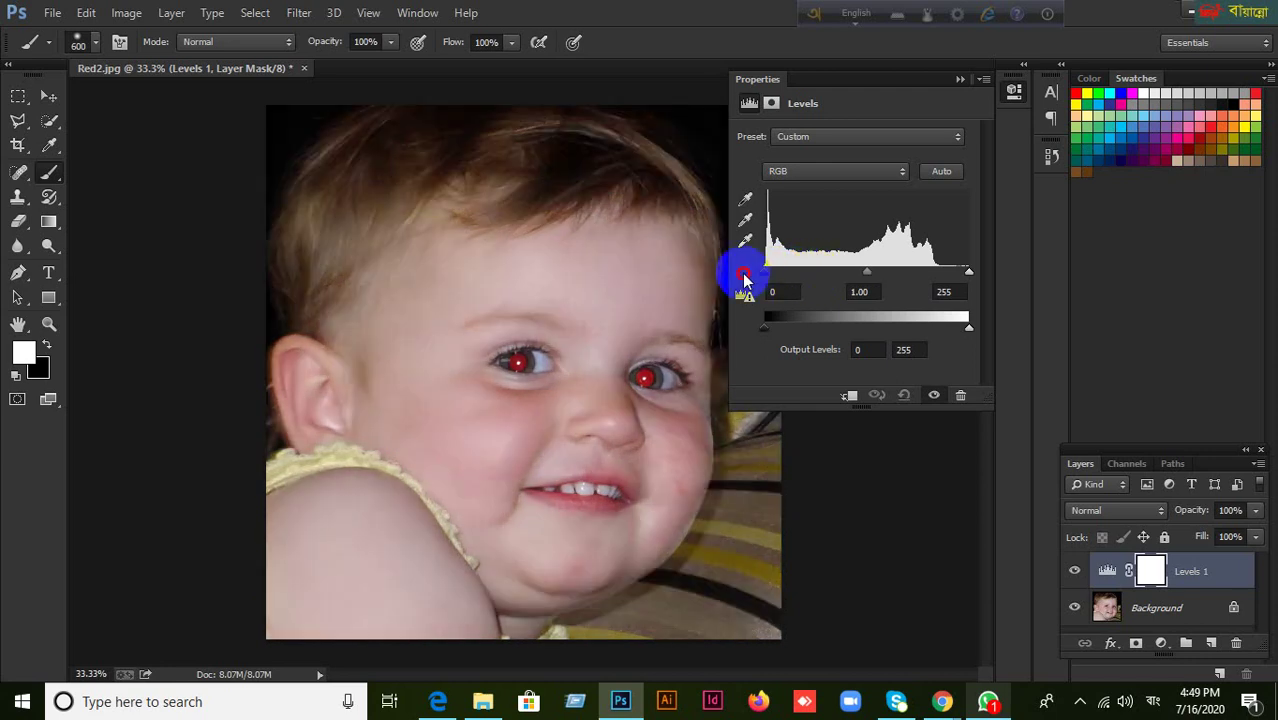
{"action": "left_click_drag", "start_coordinate": [968, 280], "coordinate": [925, 280]}
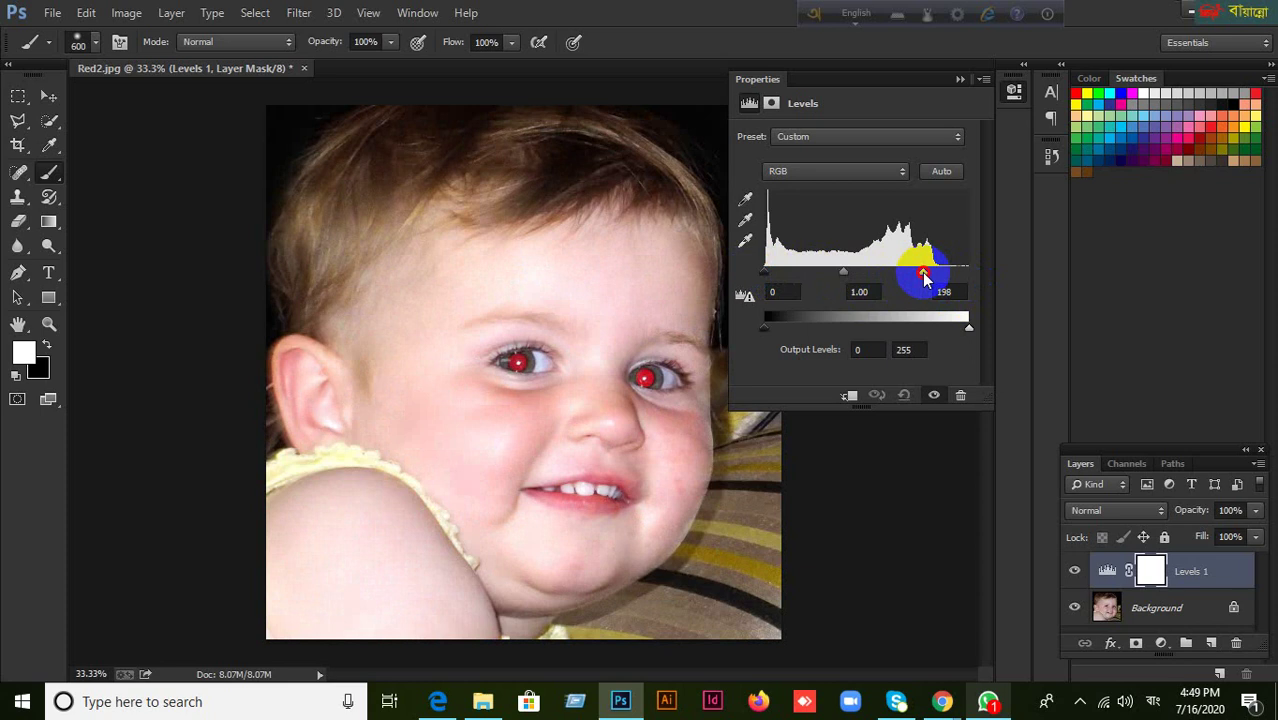
{"action": "left_click_drag", "start_coordinate": [925, 280], "coordinate": [960, 280]}
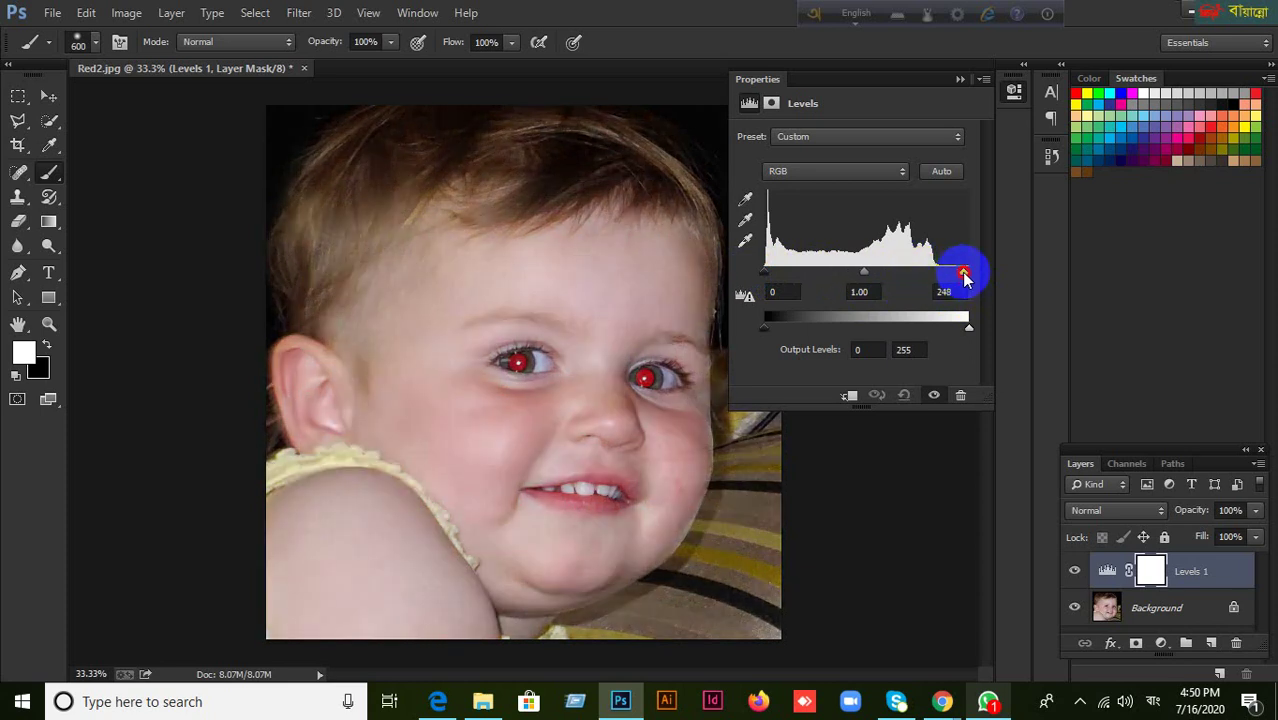
{"action": "left_click", "coordinate": [793, 255]}
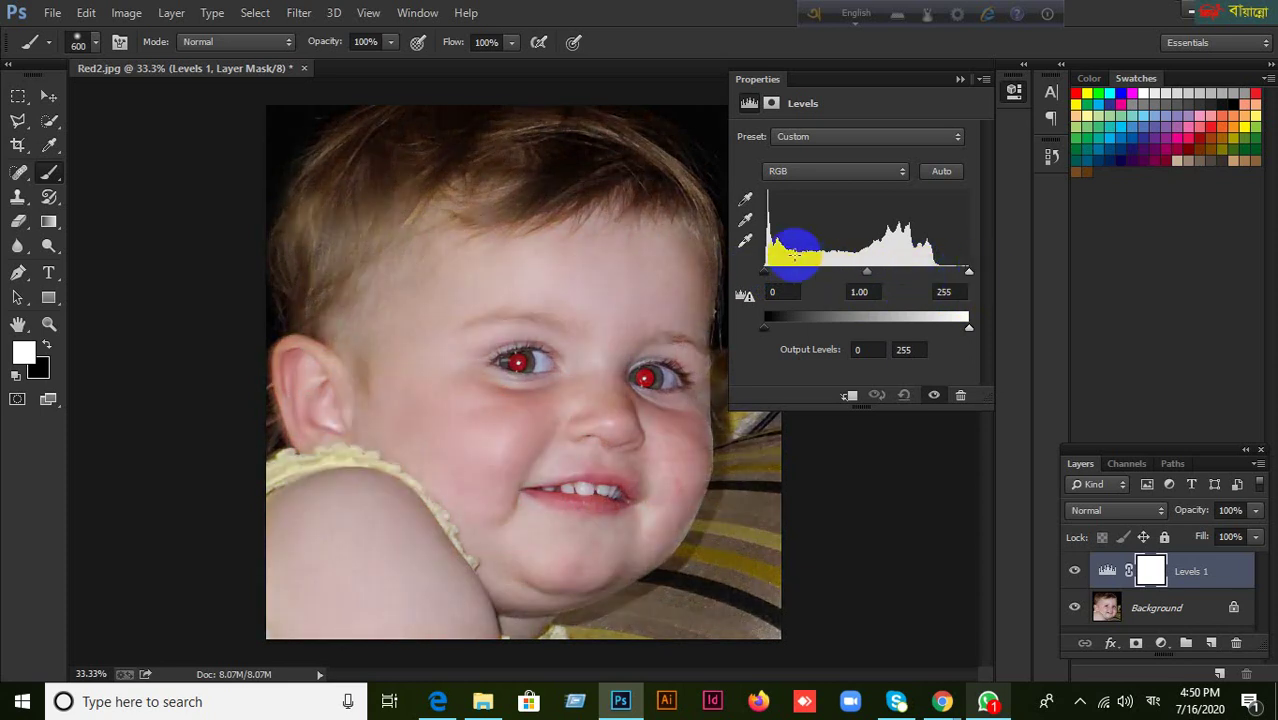
{"action": "left_click_drag", "start_coordinate": [856, 280], "coordinate": [769, 275]}
{"action": "left_click", "coordinate": [769, 264]}
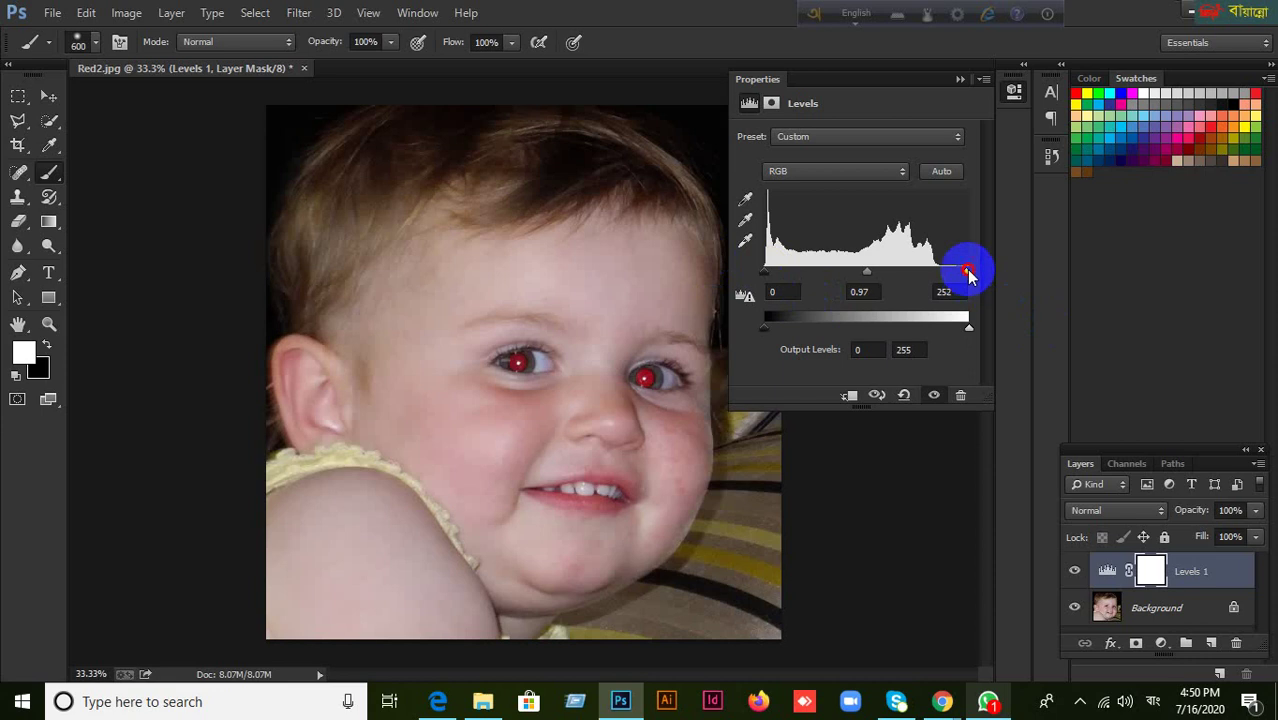
{"action": "left_click_drag", "start_coordinate": [968, 272], "coordinate": [941, 267]}
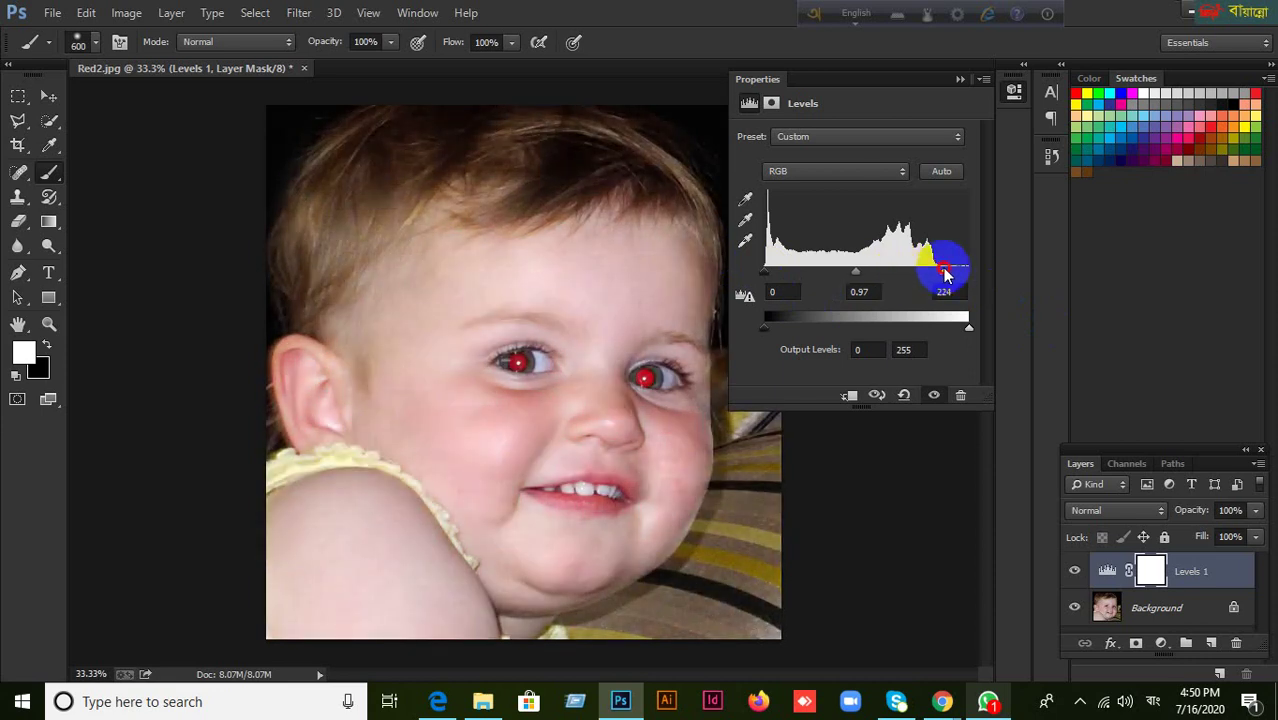
Step: Close Red2.jpg without saving and open the portrait 1.jpg from the Desktop folder
{"action": "left_click", "coordinate": [305, 68]}
{"action": "left_click", "coordinate": [688, 267]}
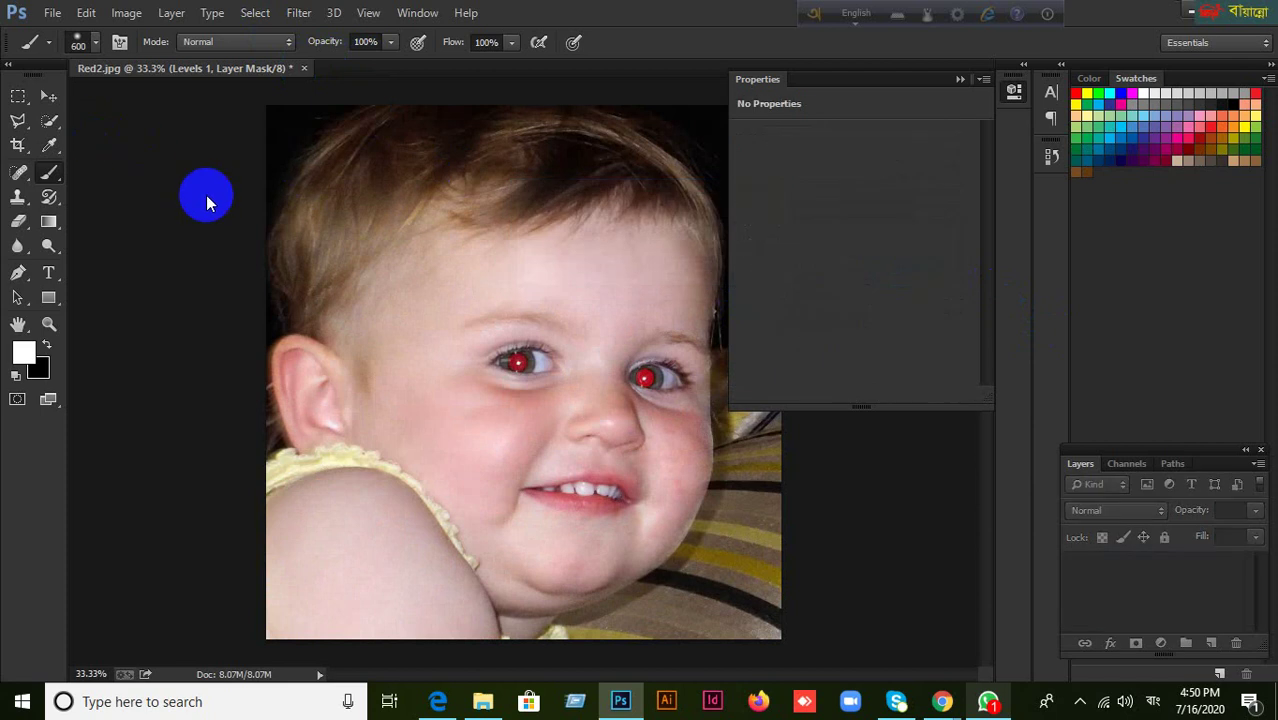
{"action": "left_click", "coordinate": [53, 14]}
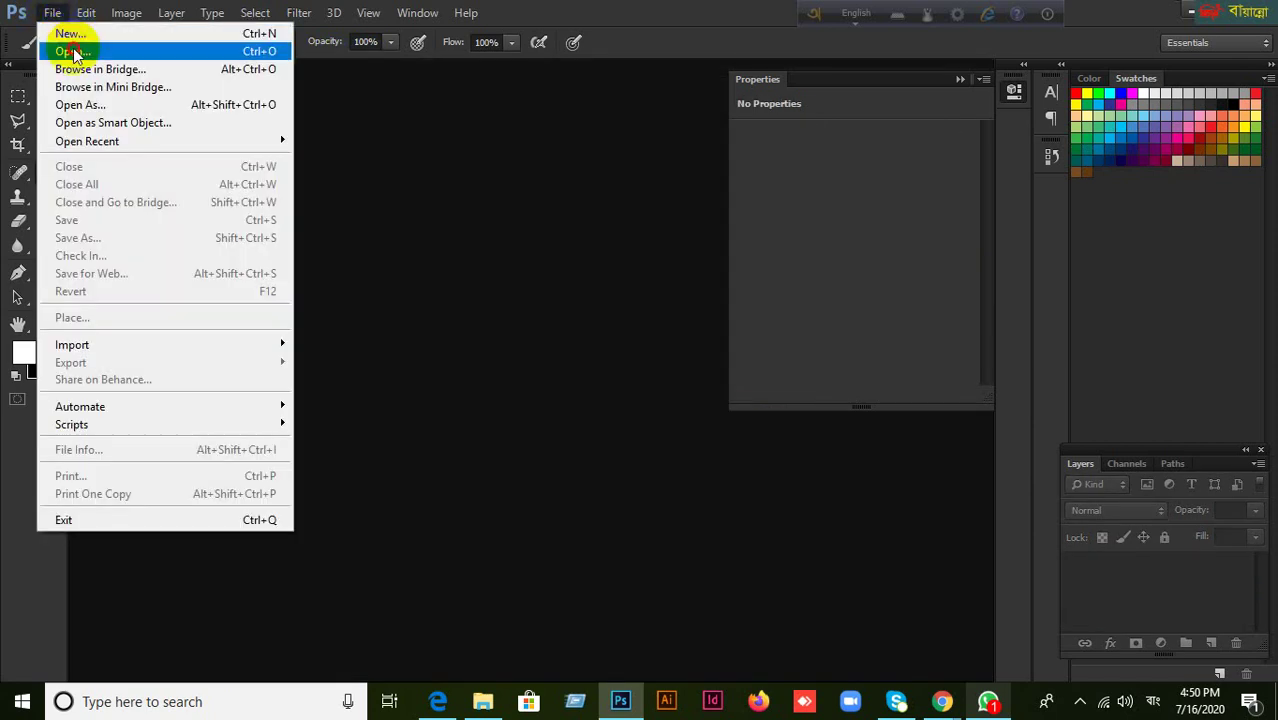
{"action": "left_click", "coordinate": [57, 33]}
{"action": "double_click", "coordinate": [476, 307]}
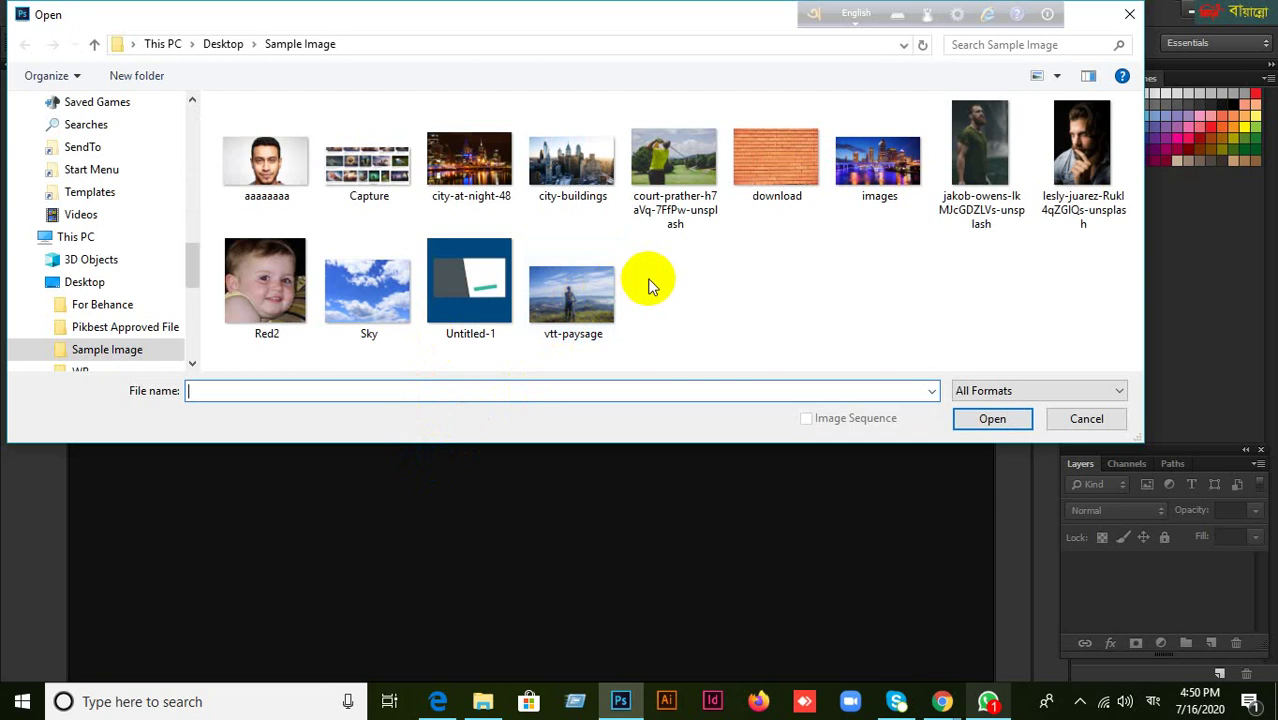
{"action": "left_click", "coordinate": [95, 42]}
{"action": "left_click", "coordinate": [770, 180]}
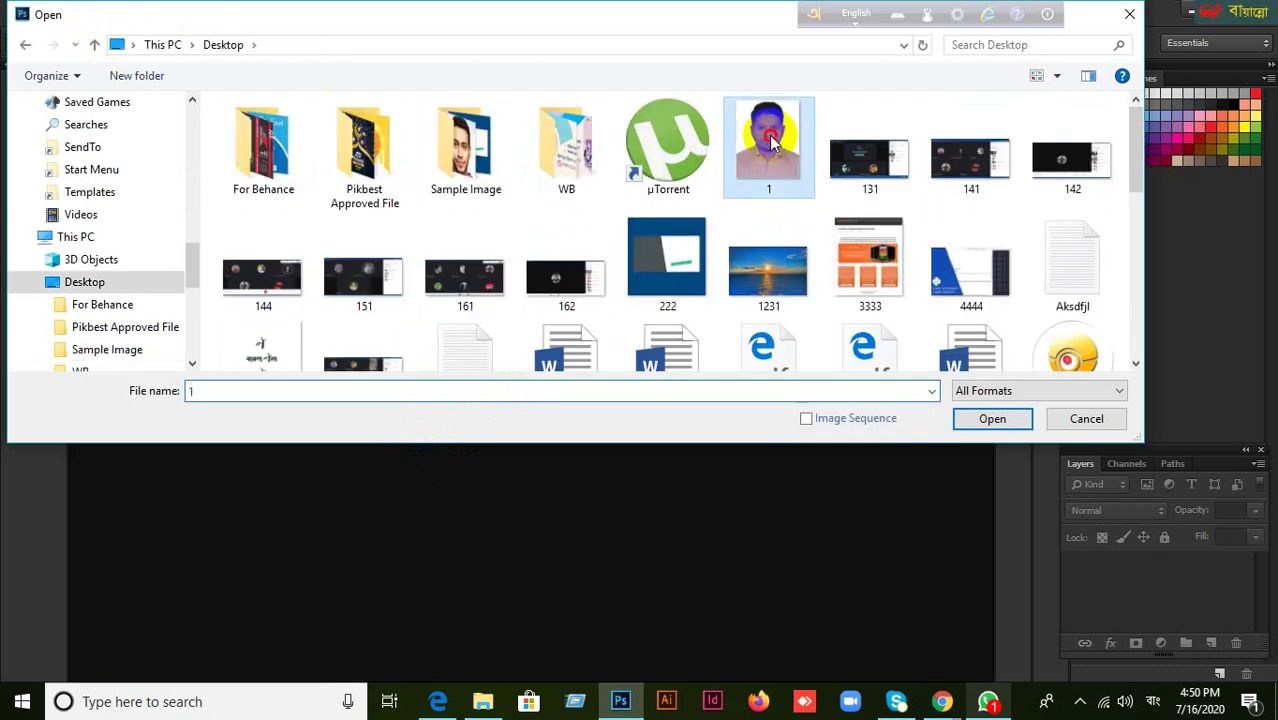
{"action": "left_click", "coordinate": [995, 417]}
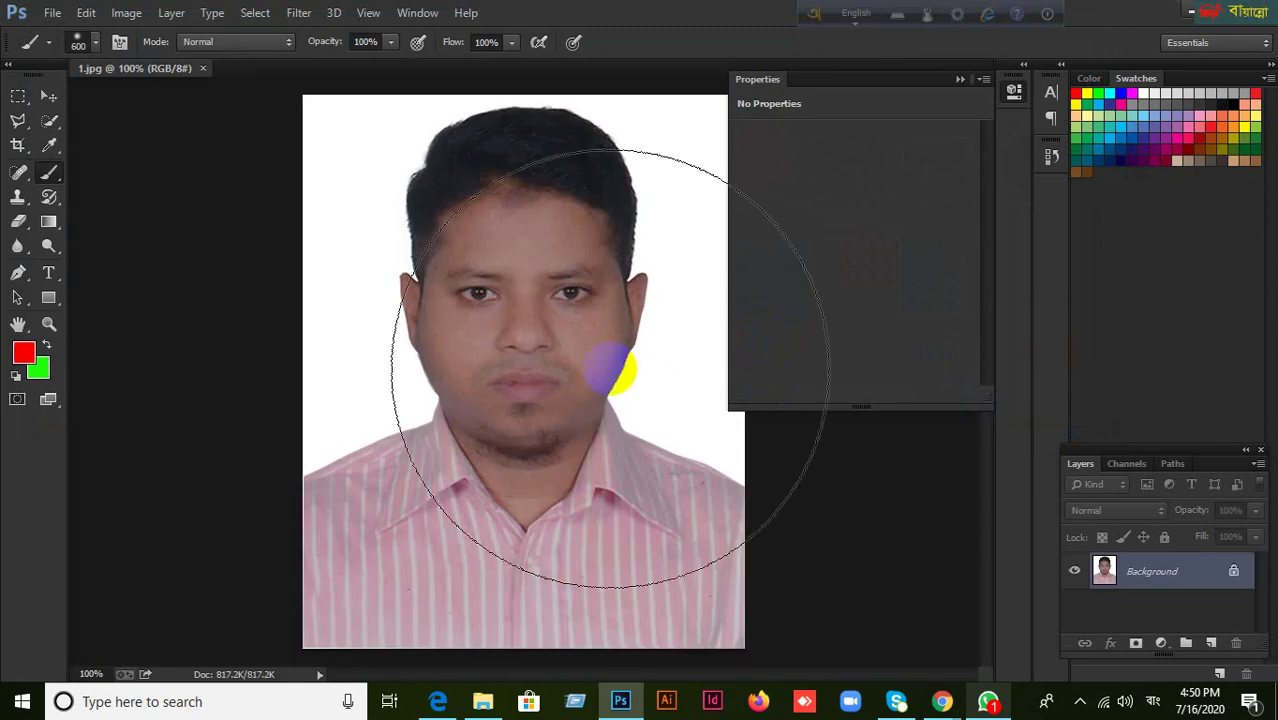
Step: Activate the Brush and reduce its size to 150 px
{"action": "left_click", "coordinate": [52, 98]}
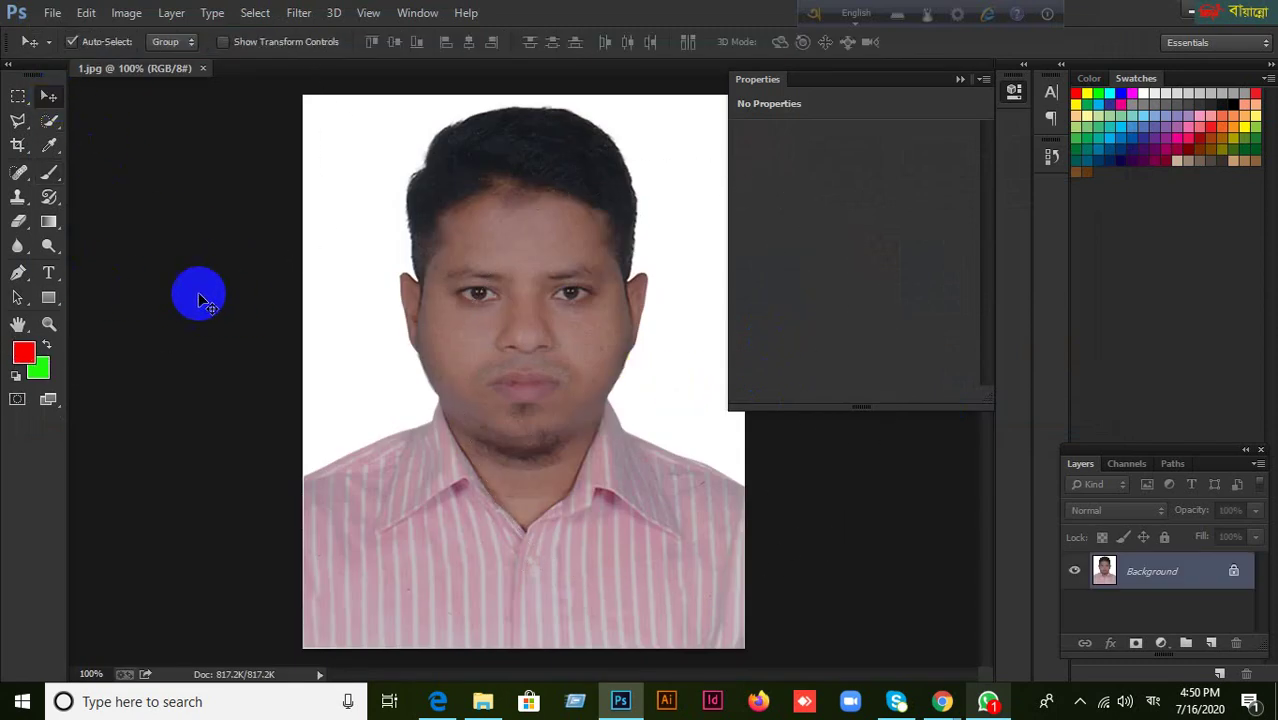
{"action": "left_click", "coordinate": [49, 173]}
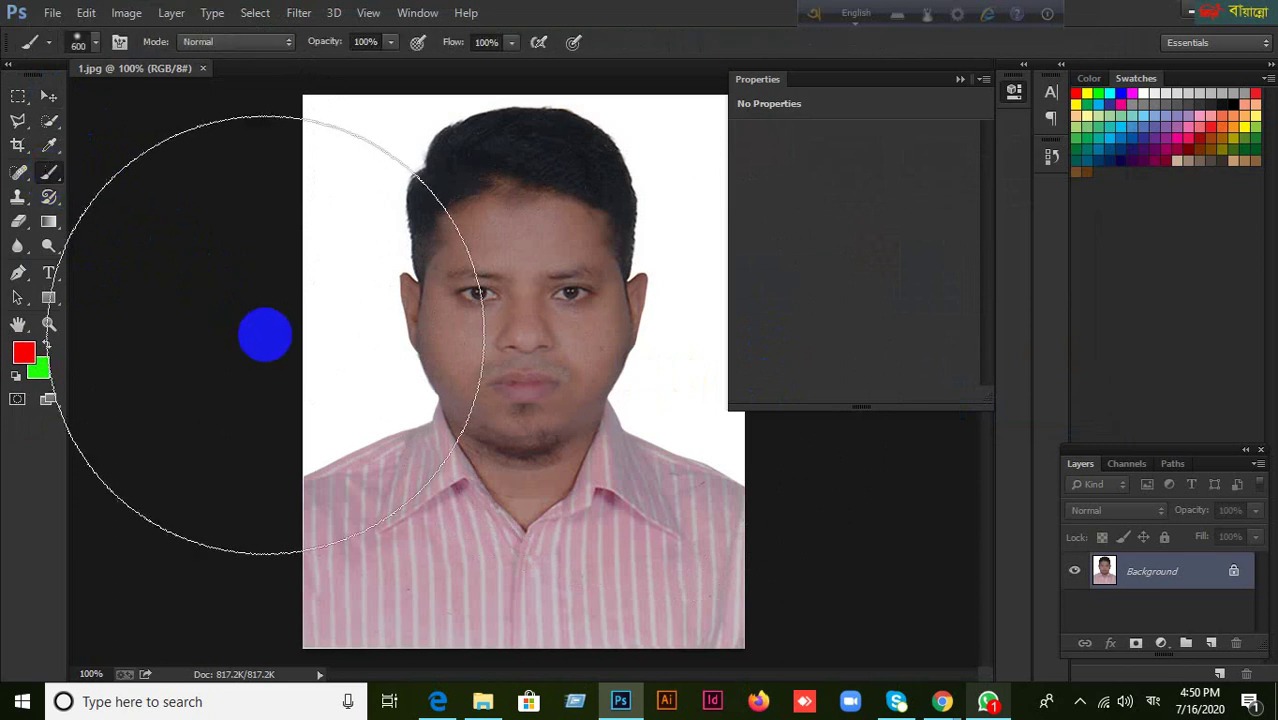
{"action": "key", "text": "bracketleft"}
{"action": "key", "text": "bracketleft"}
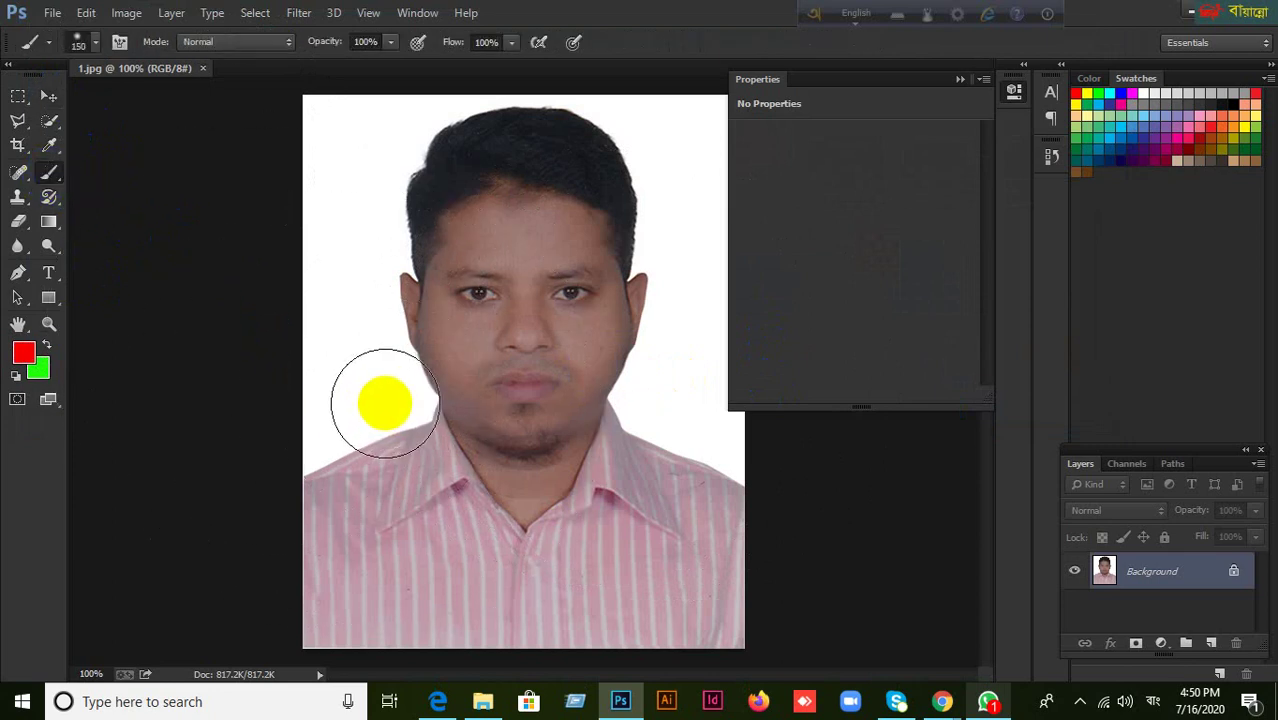
Step: Dismiss the antivirus advertisement and add a Levels adjustment layer above the portrait's background, keeping it when asked about deletion
{"action": "left_click", "coordinate": [1163, 647]}
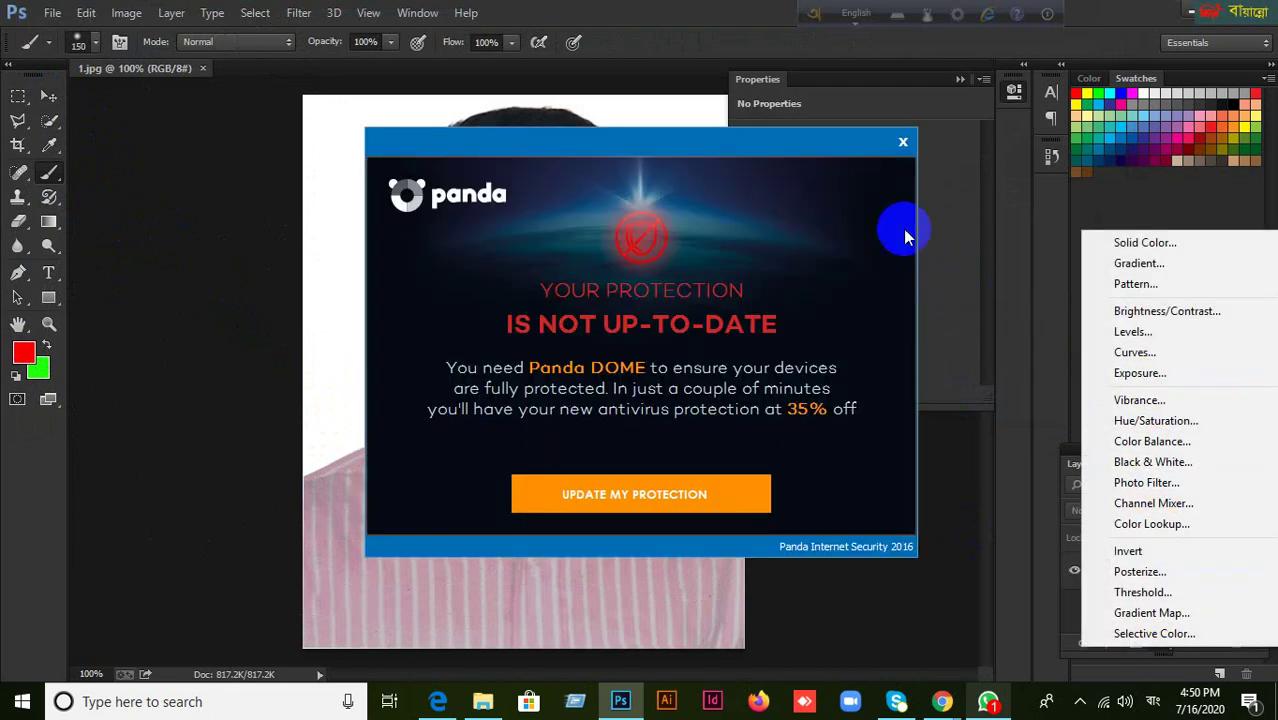
{"action": "left_click", "coordinate": [903, 144]}
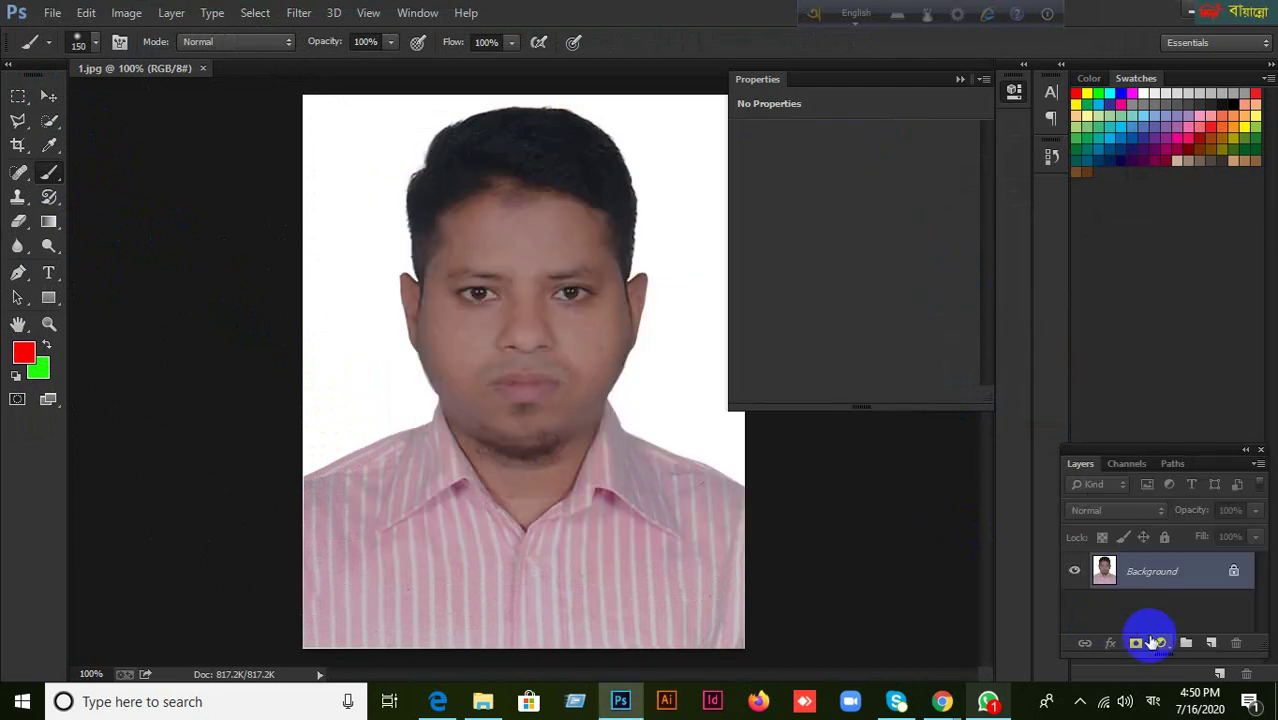
{"action": "left_click", "coordinate": [1163, 644]}
{"action": "left_click", "coordinate": [1138, 328]}
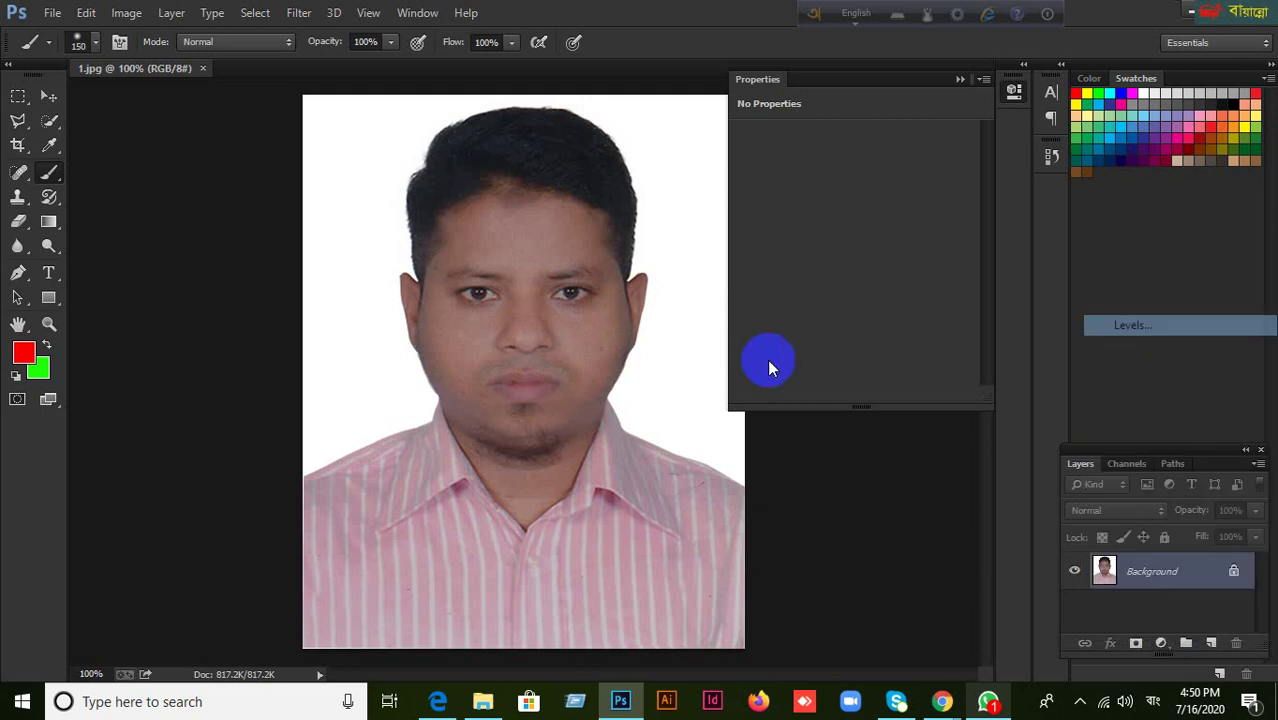
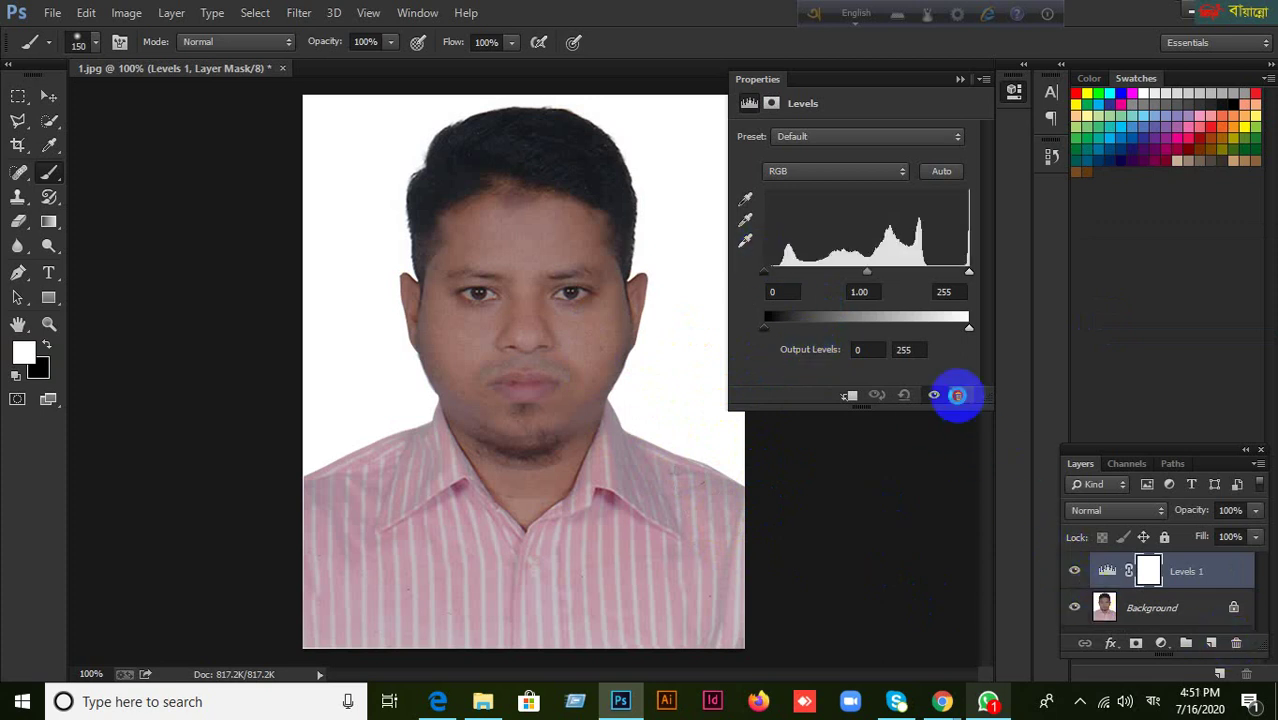
{"action": "left_click", "coordinate": [960, 395]}
{"action": "left_click", "coordinate": [660, 268]}
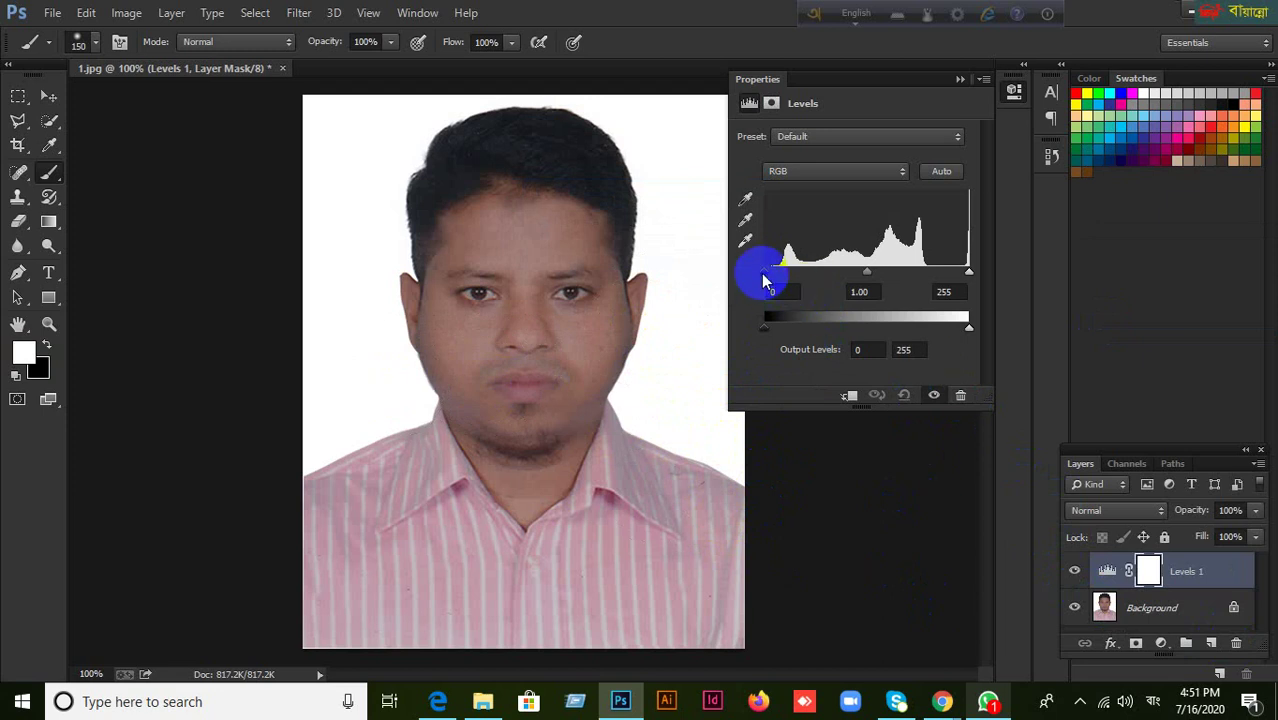
Step: Try the Levels sliders, darkening shadows to about 66 before returning them to 0, with midtones at 1.12 and highlights at 255
{"action": "mouse_move", "coordinate": [763, 281]}
{"action": "left_mouse_down"}
{"action": "mouse_move", "coordinate": [799, 281]}
{"action": "mouse_move", "coordinate": [727, 266]}
{"action": "mouse_move", "coordinate": [778, 290]}
{"action": "mouse_move", "coordinate": [820, 278]}
{"action": "mouse_move", "coordinate": [754, 262]}
{"action": "mouse_move", "coordinate": [813, 277]}
{"action": "mouse_move", "coordinate": [760, 266]}
{"action": "mouse_move", "coordinate": [777, 263]}
{"action": "mouse_move", "coordinate": [806, 266]}
{"action": "mouse_move", "coordinate": [757, 268]}
{"action": "mouse_move", "coordinate": [800, 276]}
{"action": "mouse_move", "coordinate": [755, 284]}
{"action": "left_mouse_up"}
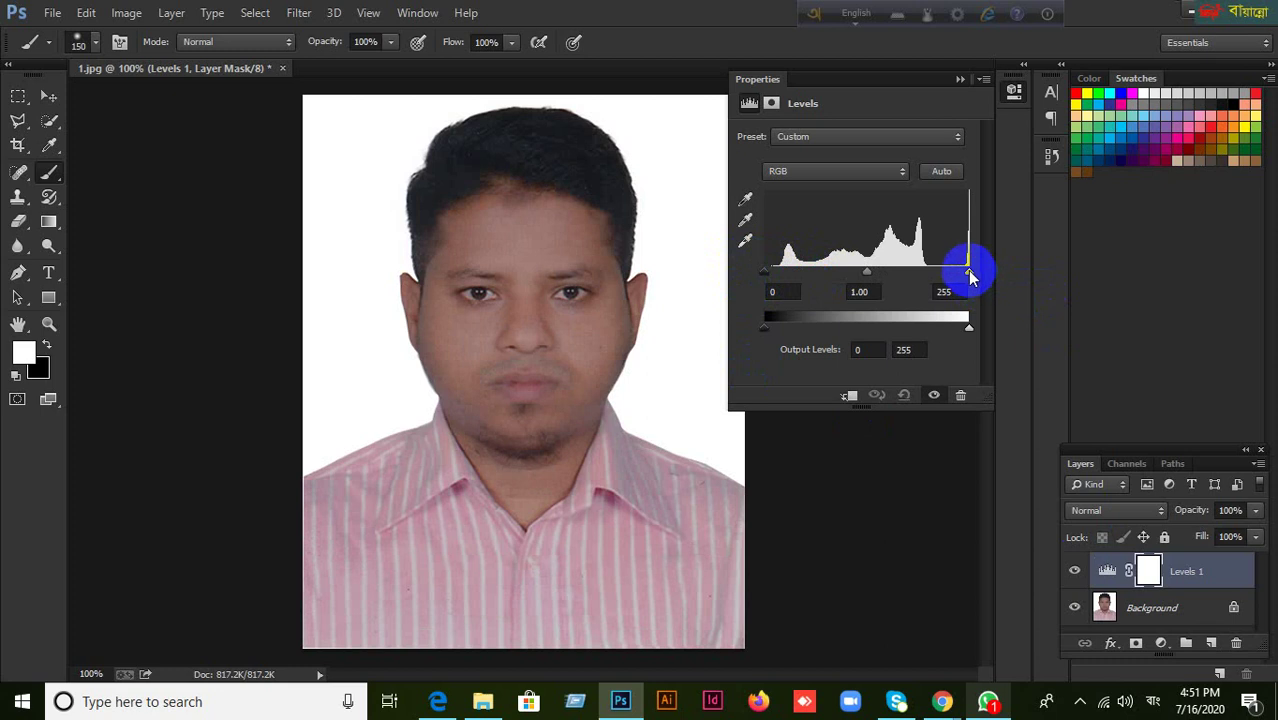
{"action": "mouse_move", "coordinate": [968, 274]}
{"action": "left_mouse_down"}
{"action": "mouse_move", "coordinate": [907, 265]}
{"action": "mouse_move", "coordinate": [980, 265]}
{"action": "mouse_move", "coordinate": [906, 250]}
{"action": "mouse_move", "coordinate": [987, 257]}
{"action": "left_mouse_up"}
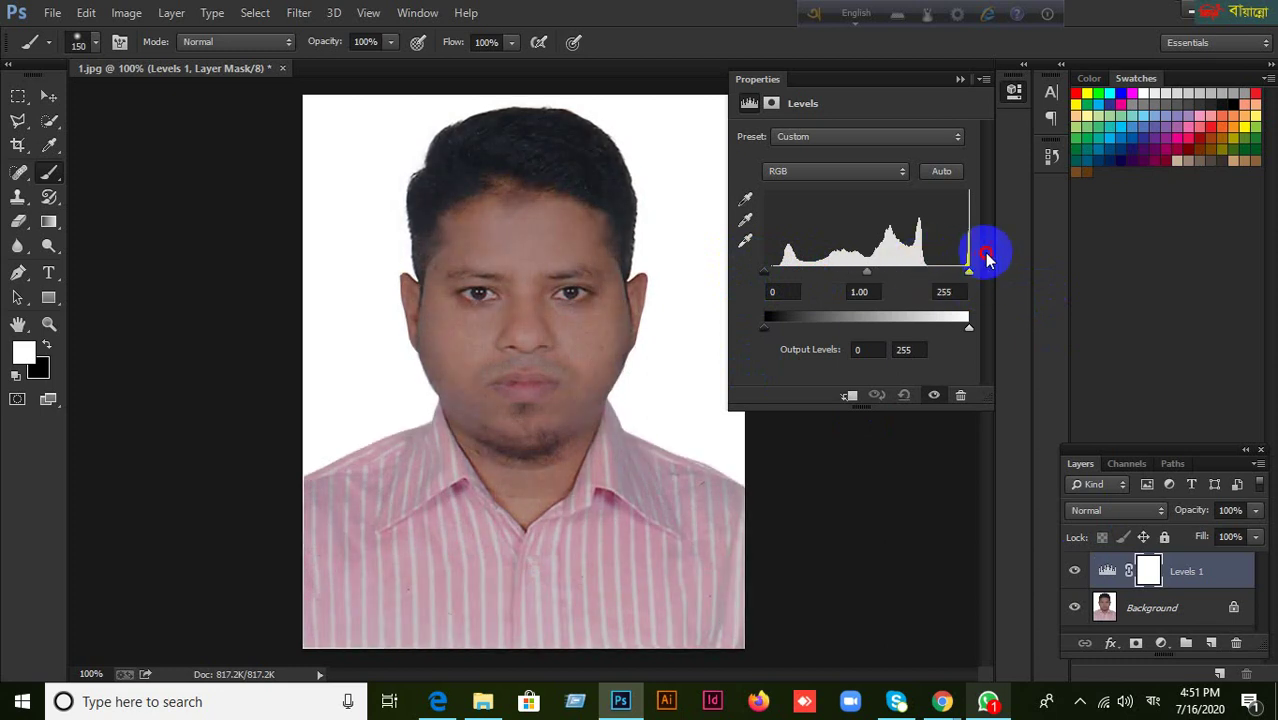
{"action": "mouse_move", "coordinate": [868, 278]}
{"action": "left_mouse_down"}
{"action": "mouse_move", "coordinate": [834, 276]}
{"action": "mouse_move", "coordinate": [896, 263]}
{"action": "mouse_move", "coordinate": [858, 271]}
{"action": "left_mouse_up"}
{"action": "left_click_drag", "start_coordinate": [767, 281], "coordinate": [816, 271]}
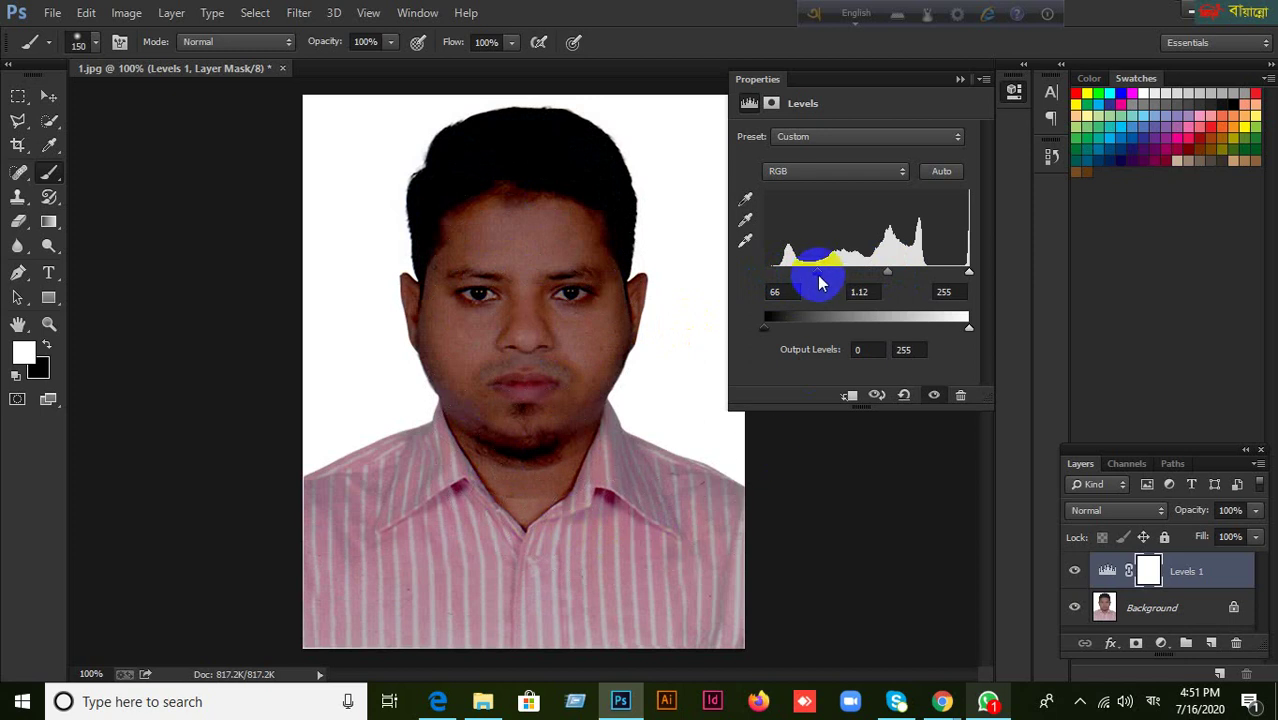
{"action": "left_click_drag", "start_coordinate": [838, 277], "coordinate": [736, 263]}
{"action": "left_click_drag", "start_coordinate": [967, 281], "coordinate": [1061, 271]}
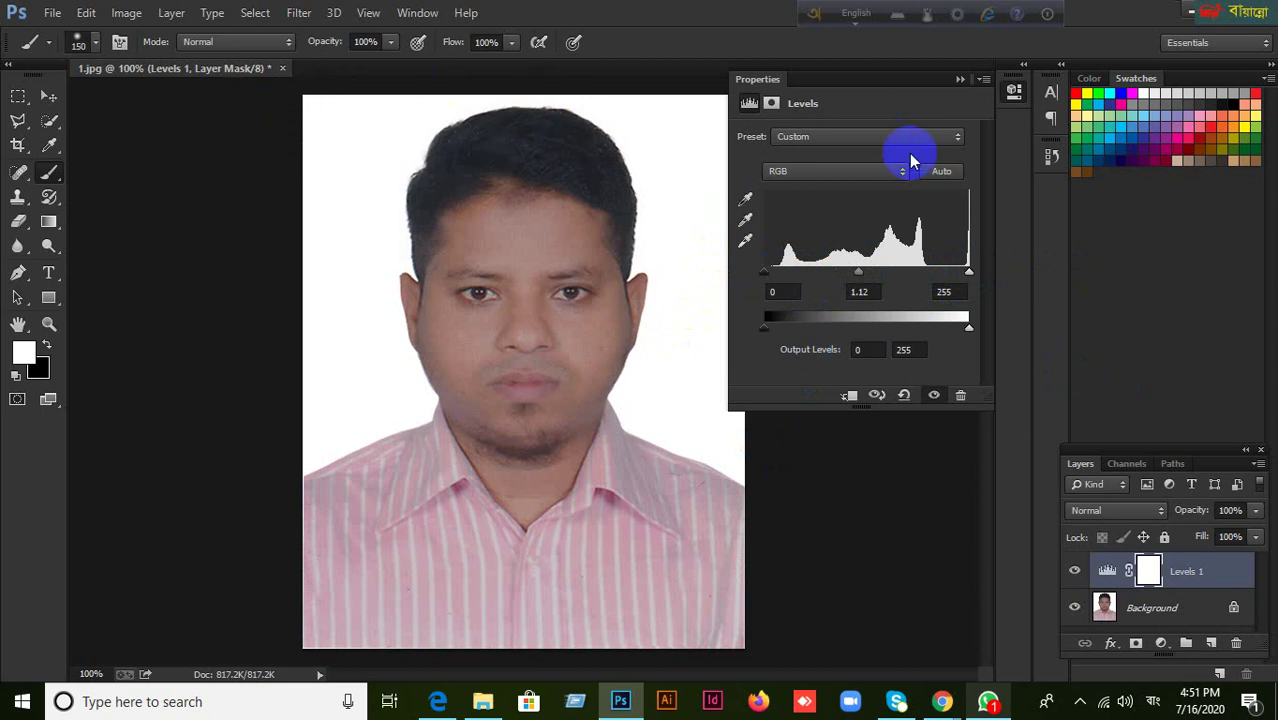
Step: Try sampling the white backdrop as the Levels black point, then sample it as the white point
{"action": "left_click", "coordinate": [744, 201]}
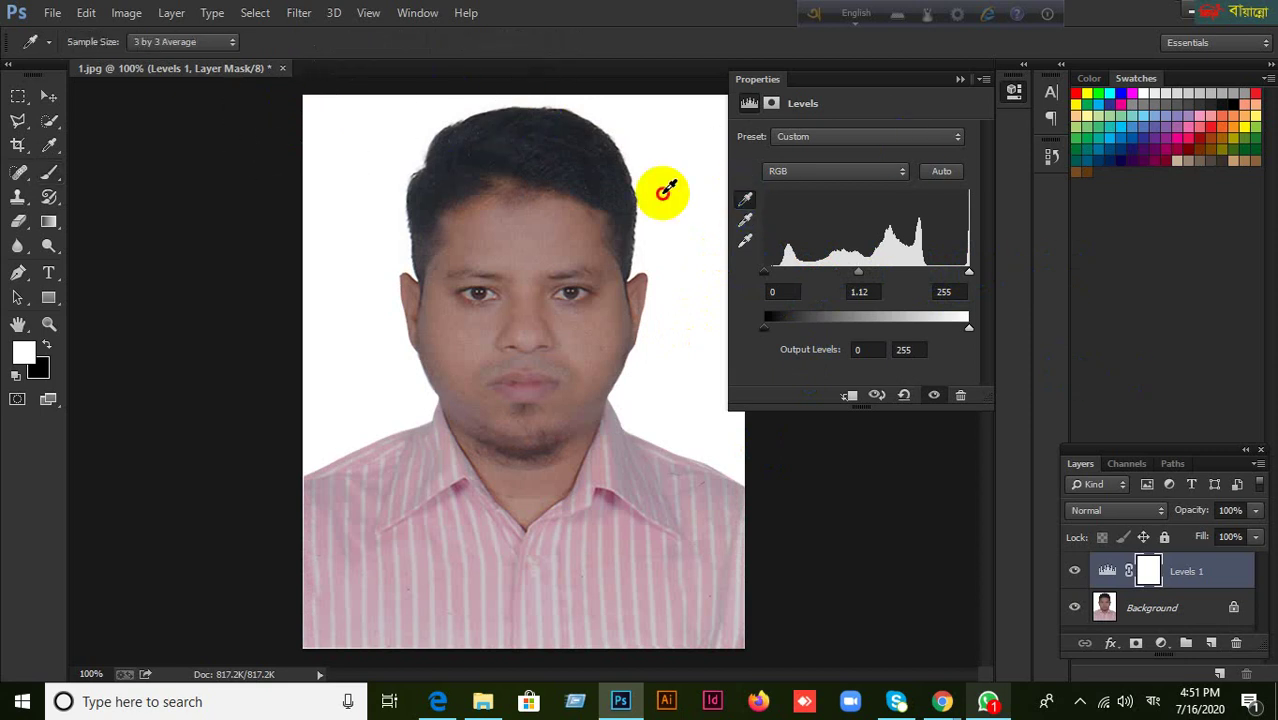
{"action": "left_click", "coordinate": [668, 190]}
{"action": "left_click", "coordinate": [746, 238]}
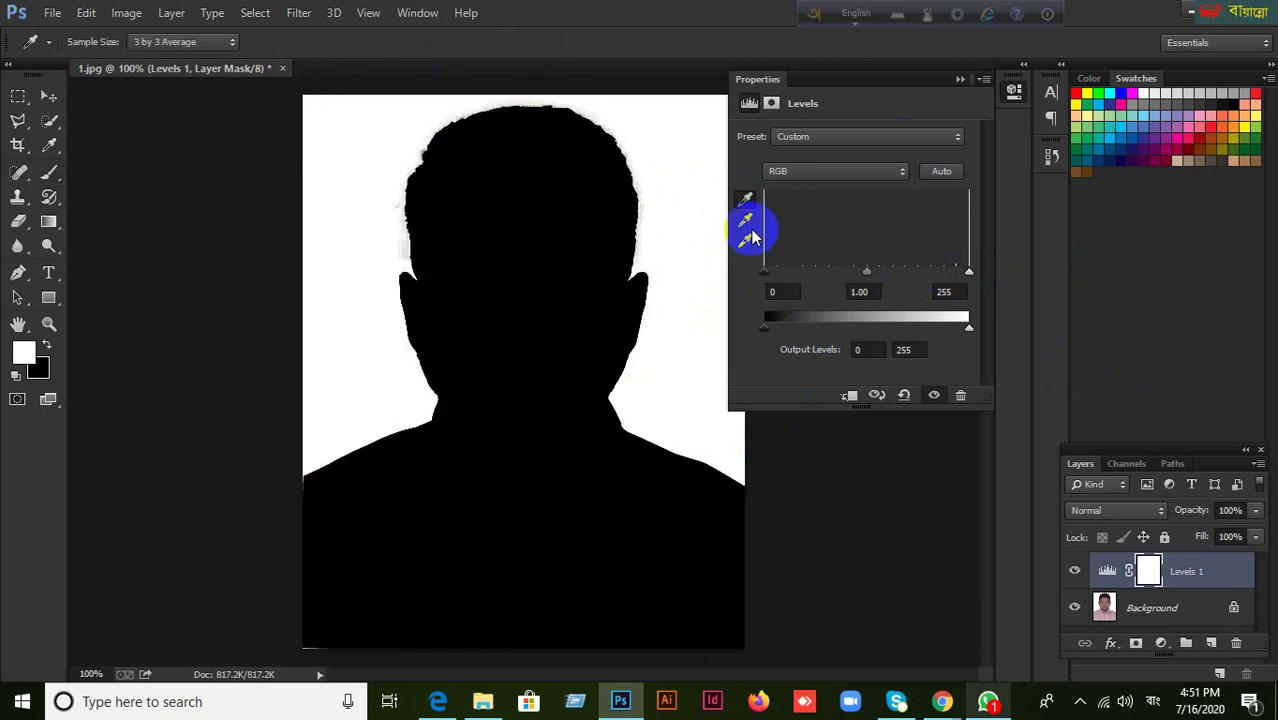
{"action": "left_click", "coordinate": [684, 231]}
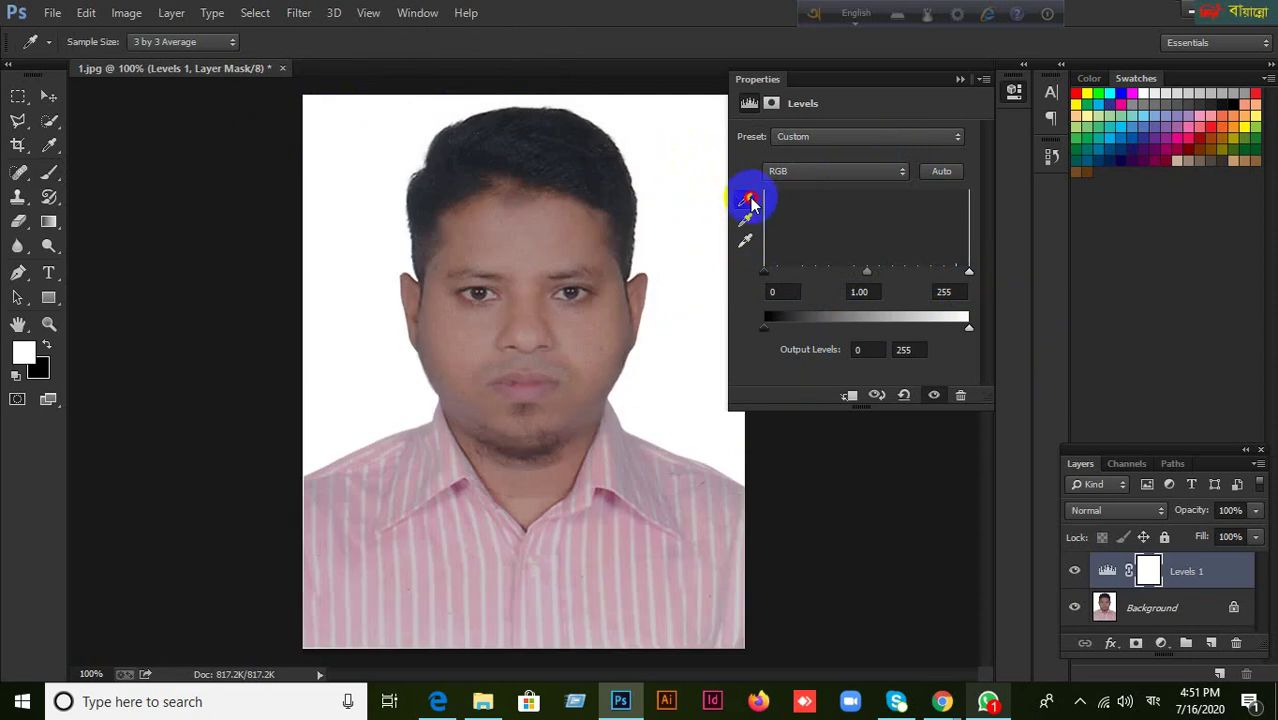
{"action": "key", "text": "b"}
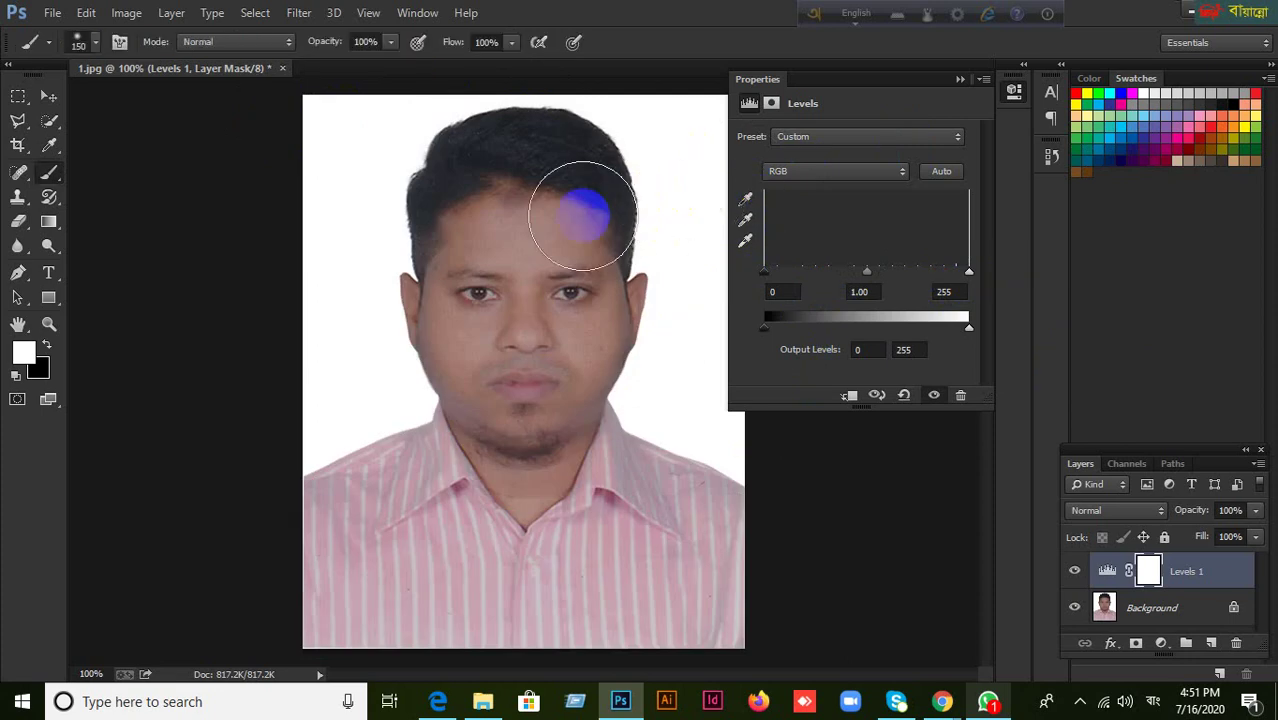
Step: Set the Levels black point by sampling the dark hair at the top of the head
{"action": "left_click", "coordinate": [748, 200]}
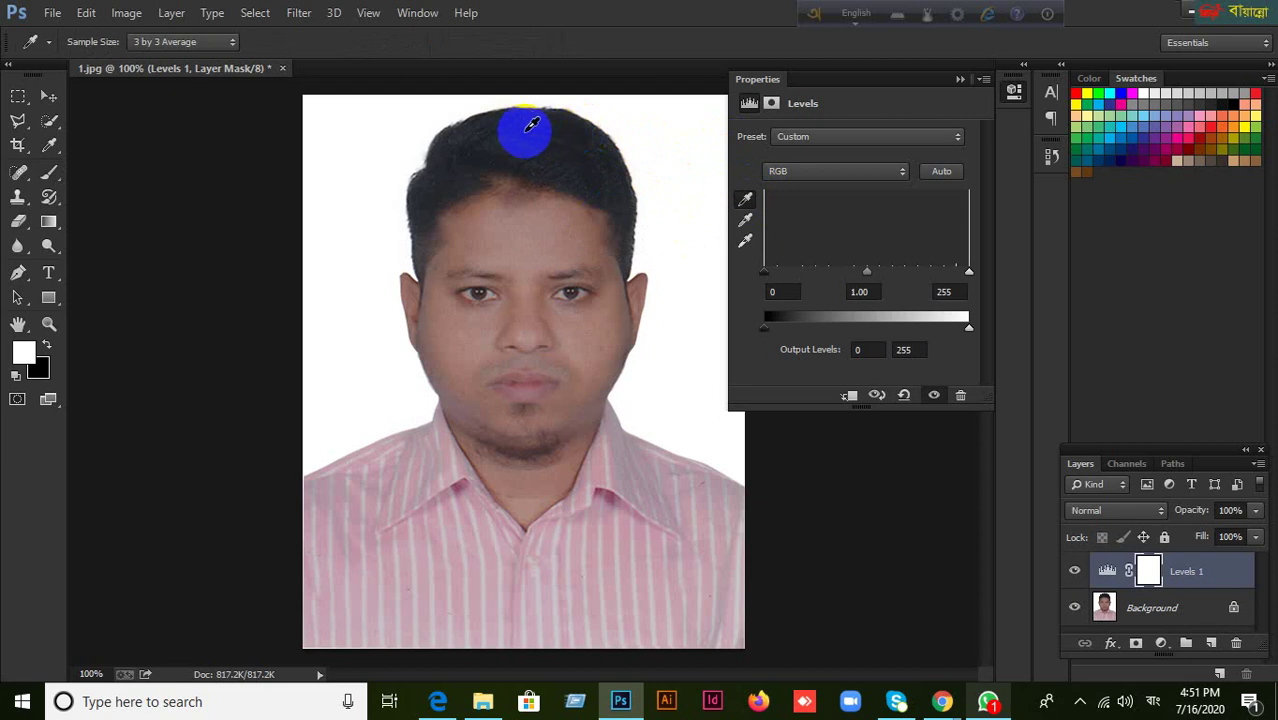
{"action": "left_click", "coordinate": [535, 137]}
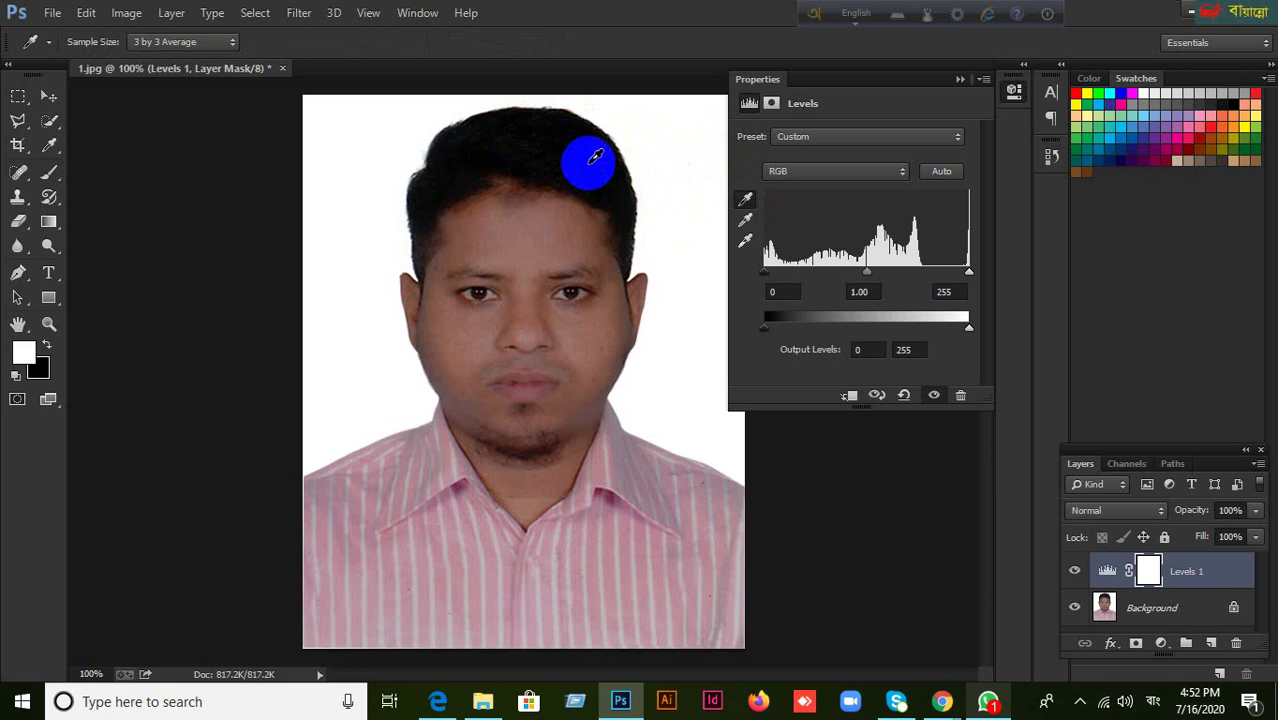
{"action": "left_click", "coordinate": [740, 243]}
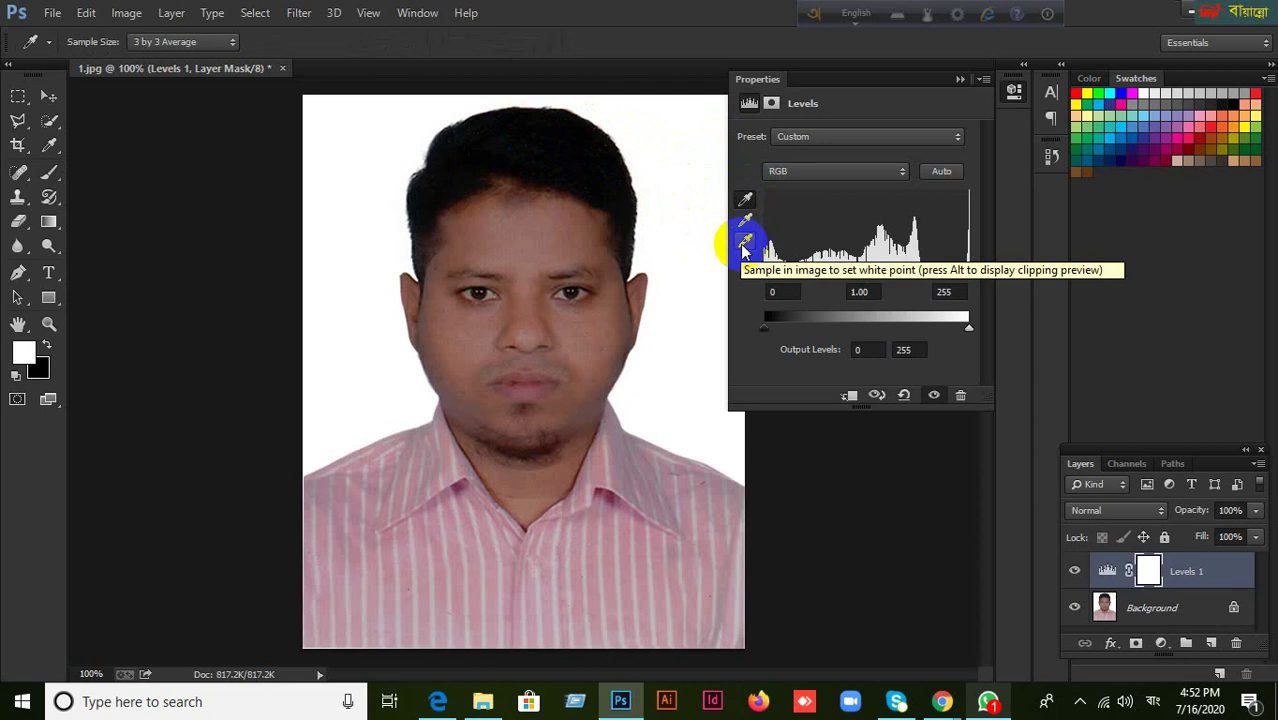
{"action": "left_click", "coordinate": [745, 245]}
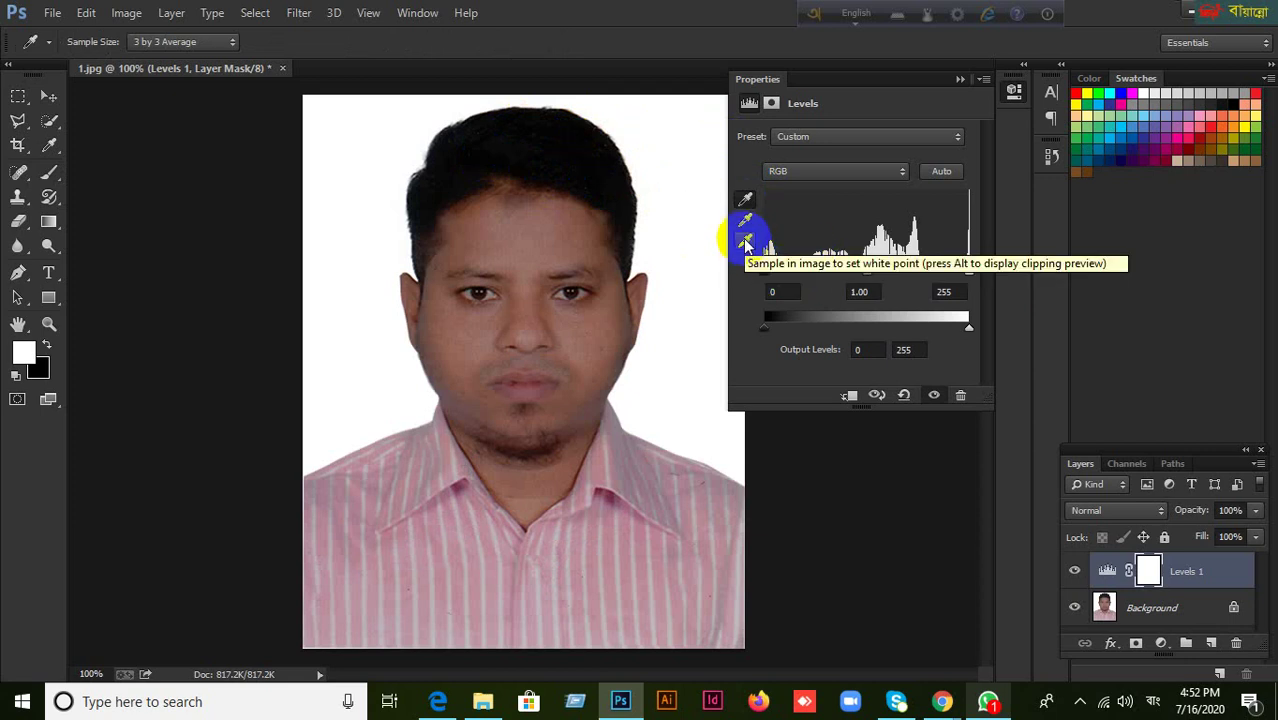
Step: Try setting the Levels white point by sampling the pink striped shirt near the subject's shoulder
{"action": "key", "text": "b"}
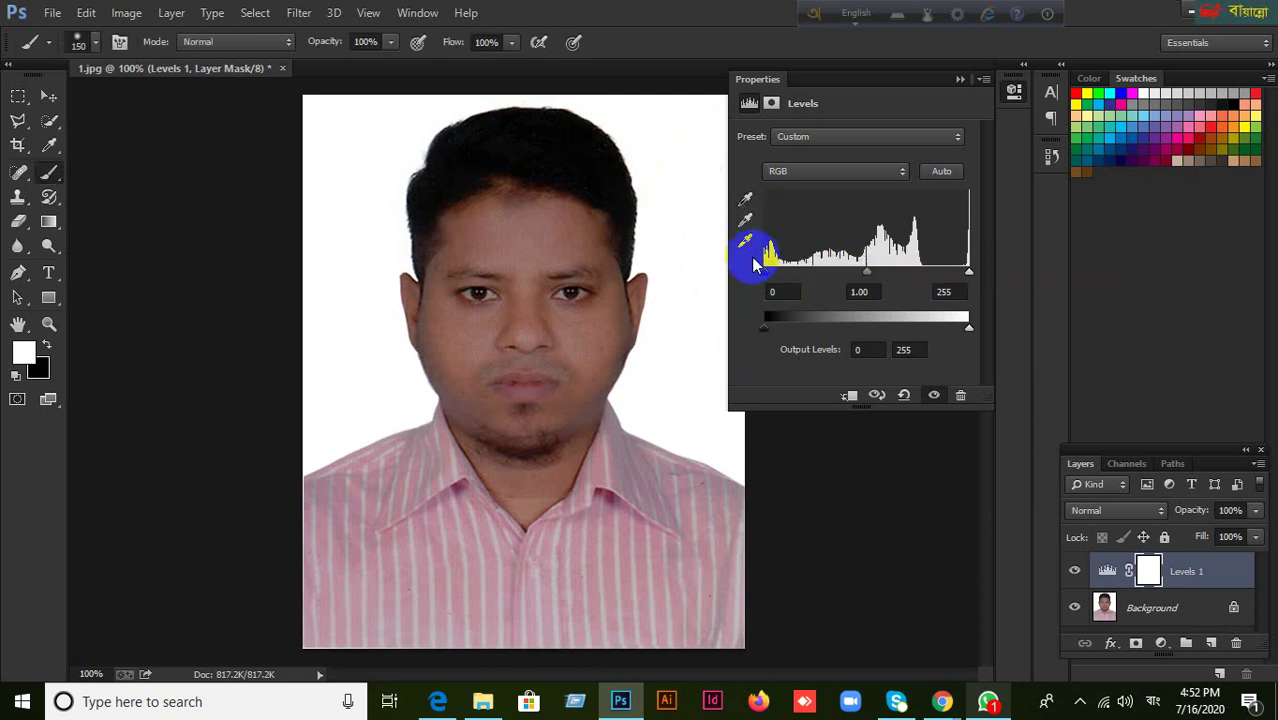
{"action": "left_click", "coordinate": [744, 242]}
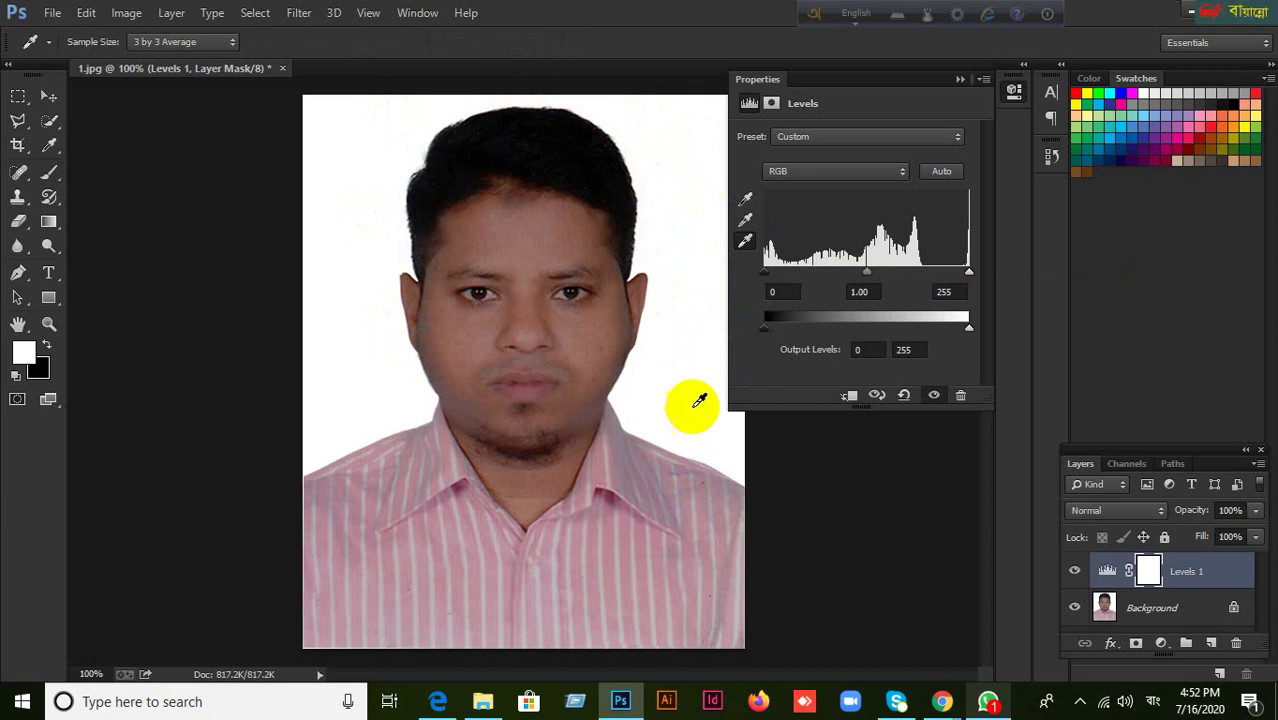
{"action": "left_click", "coordinate": [756, 492]}
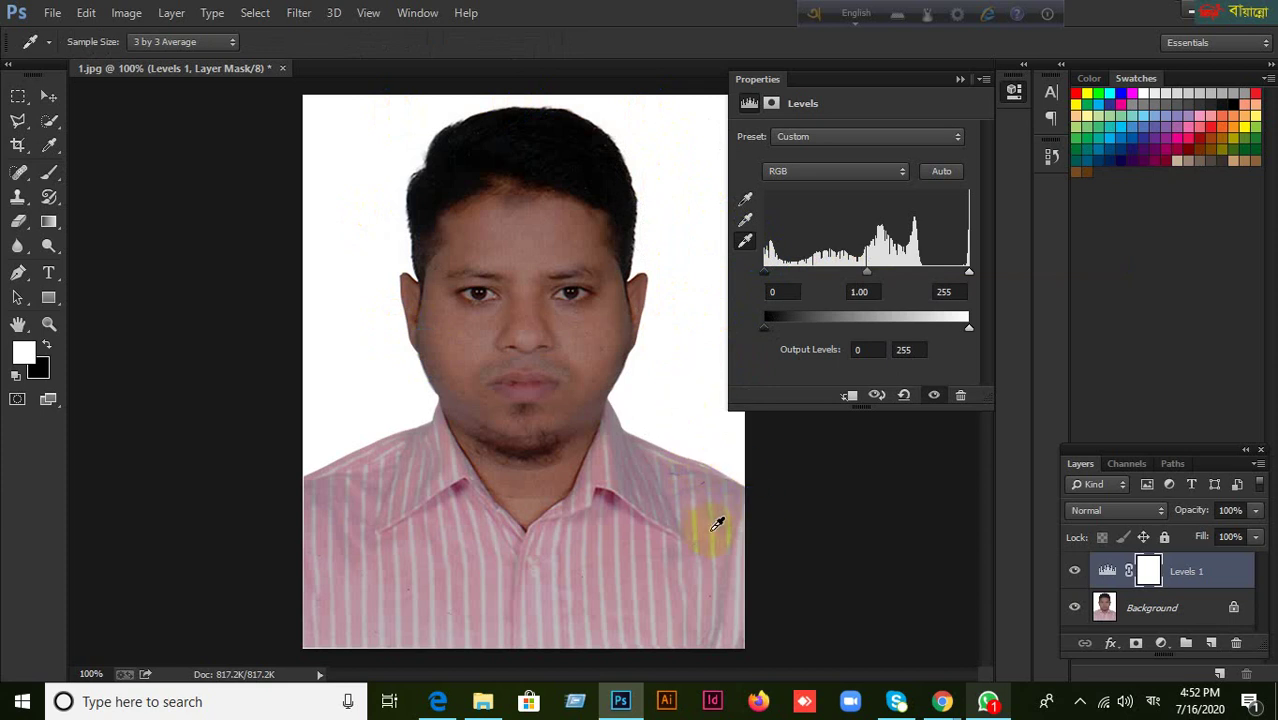
{"action": "left_click", "coordinate": [710, 529]}
{"action": "right_click", "coordinate": [710, 529]}
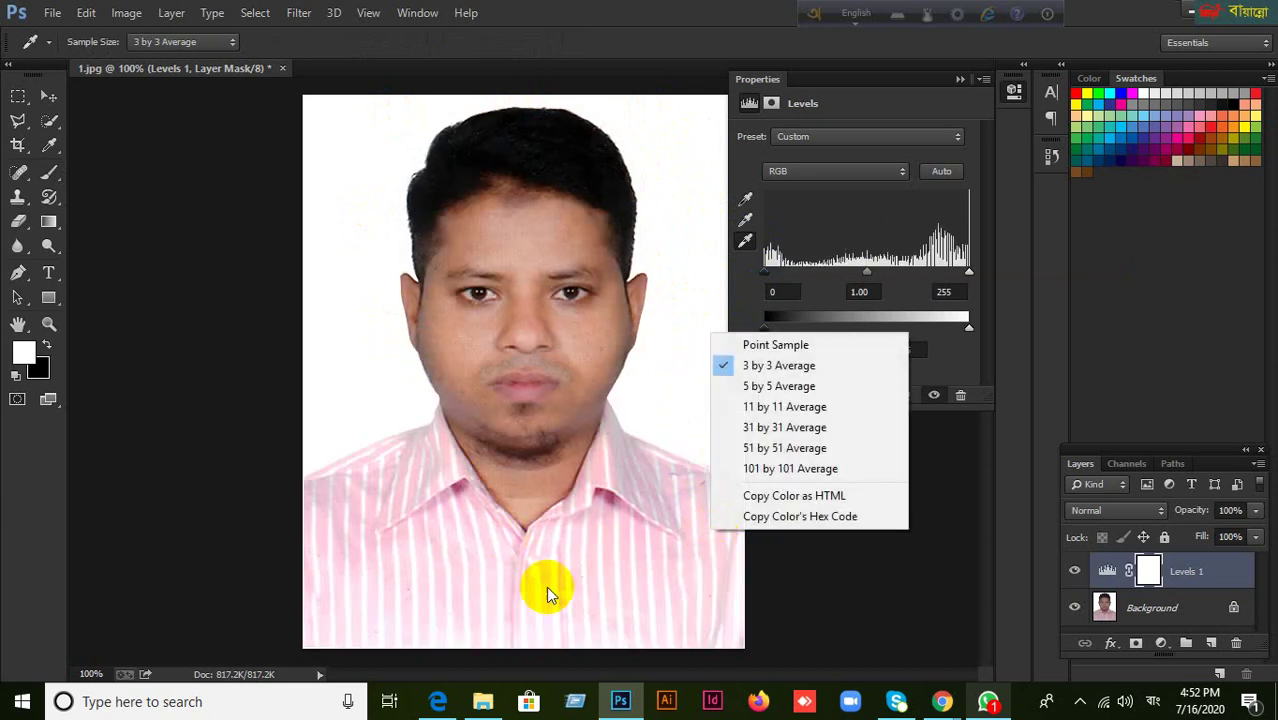
Step: Try setting the Levels gray point by sampling several spots in the dark hair and along the hairline
{"action": "left_click", "coordinate": [745, 222]}
{"action": "left_click", "coordinate": [745, 220]}
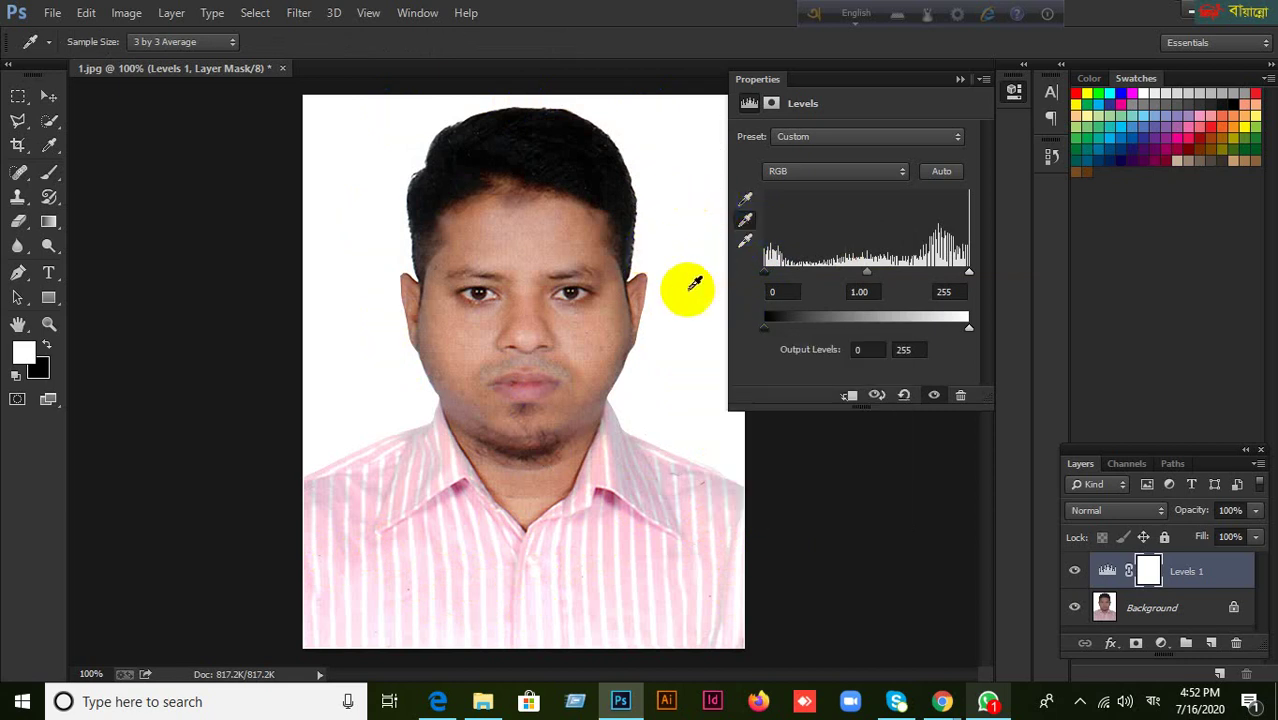
{"action": "left_click", "coordinate": [738, 227]}
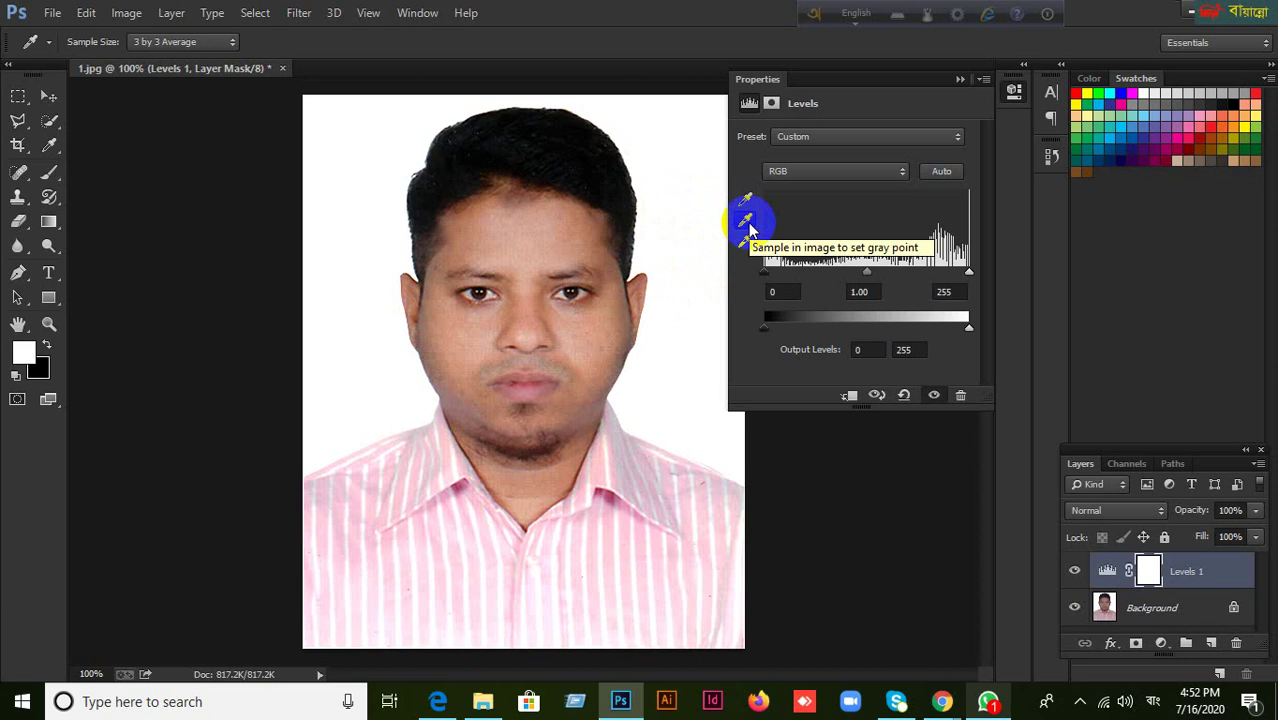
{"action": "left_click", "coordinate": [752, 222]}
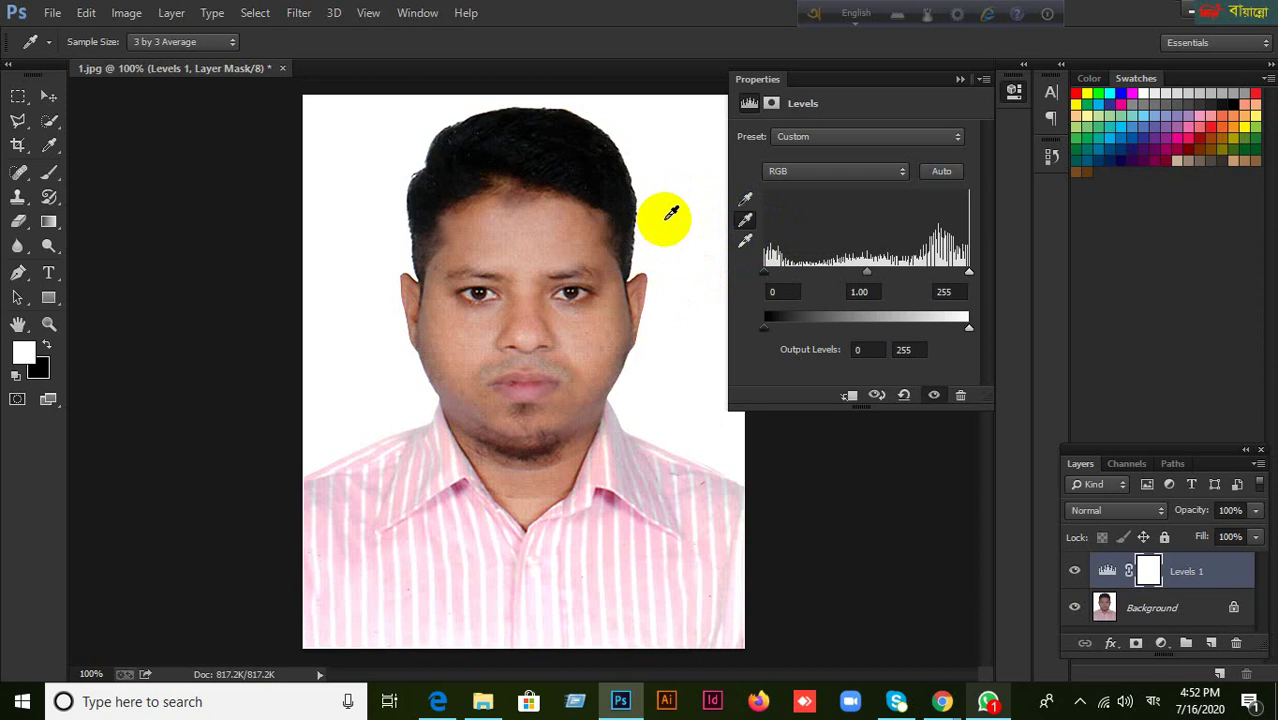
{"action": "left_click", "coordinate": [599, 203]}
{"action": "left_click", "coordinate": [451, 178]}
{"action": "left_click", "coordinate": [425, 244]}
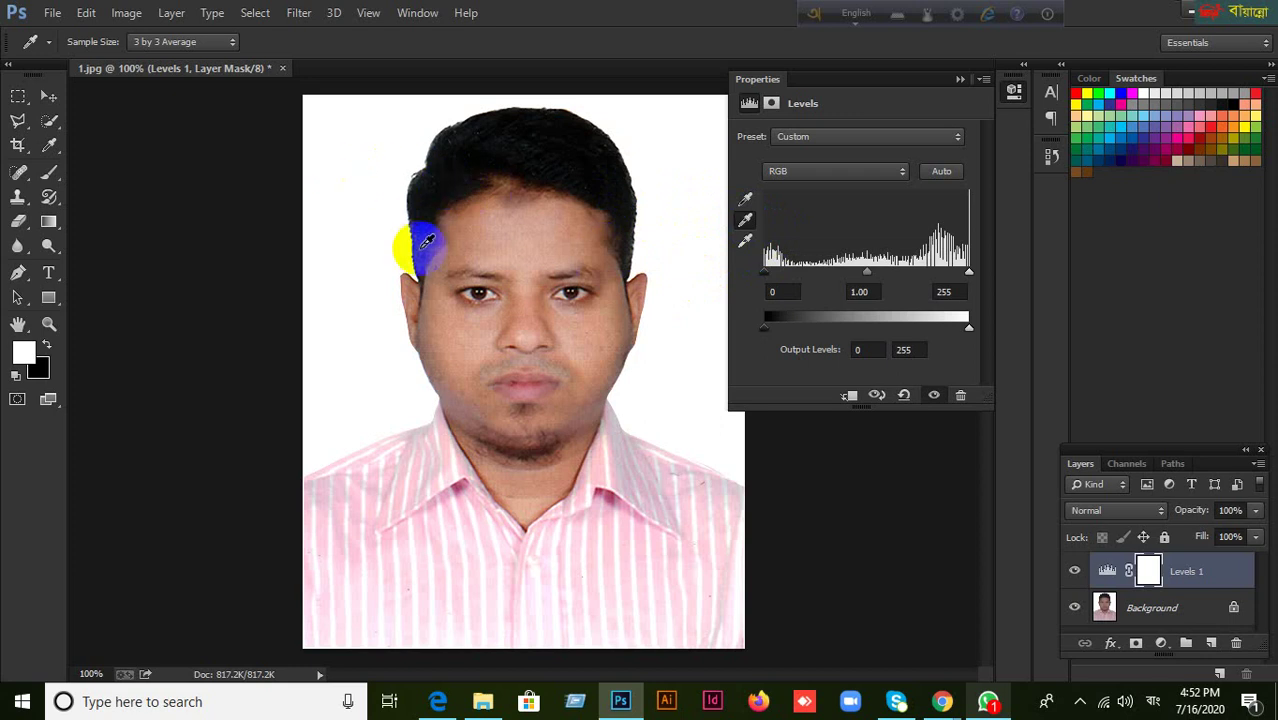
{"action": "left_click", "coordinate": [525, 162]}
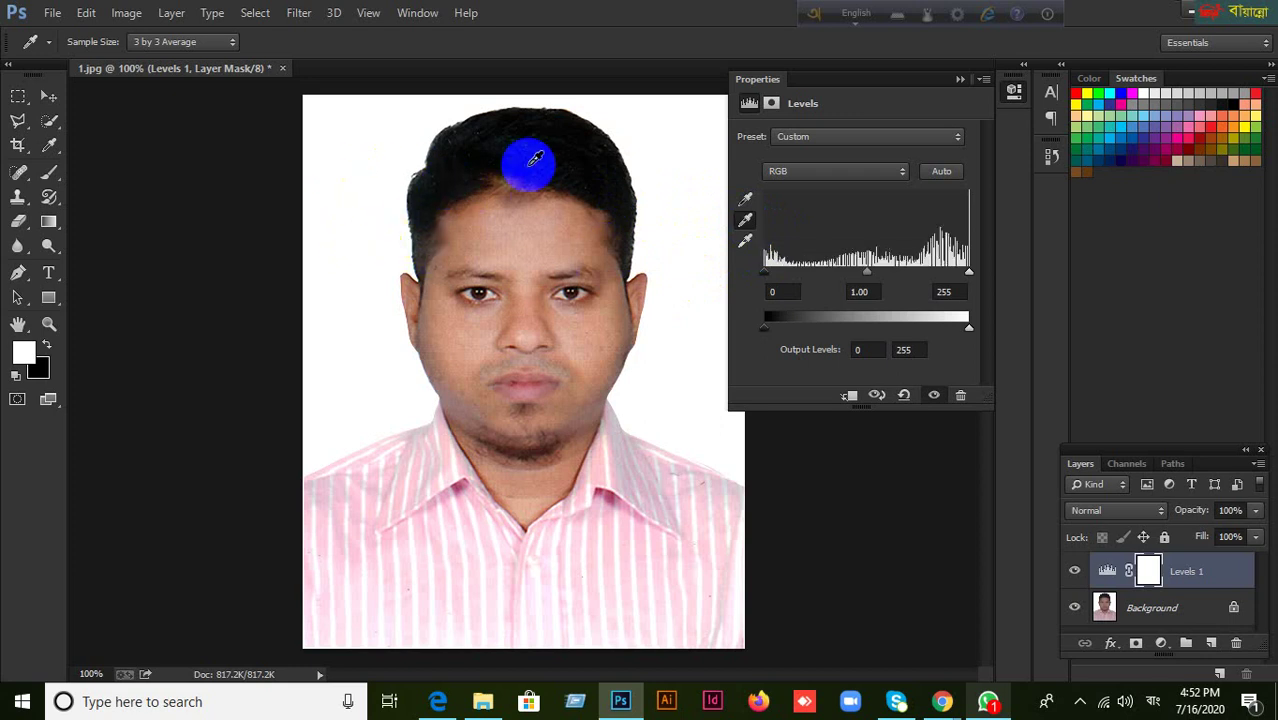
Step: Try other Levels gray-point samples on the forehead, lips, hair edge and cheek of the portrait
{"action": "left_click", "coordinate": [543, 273]}
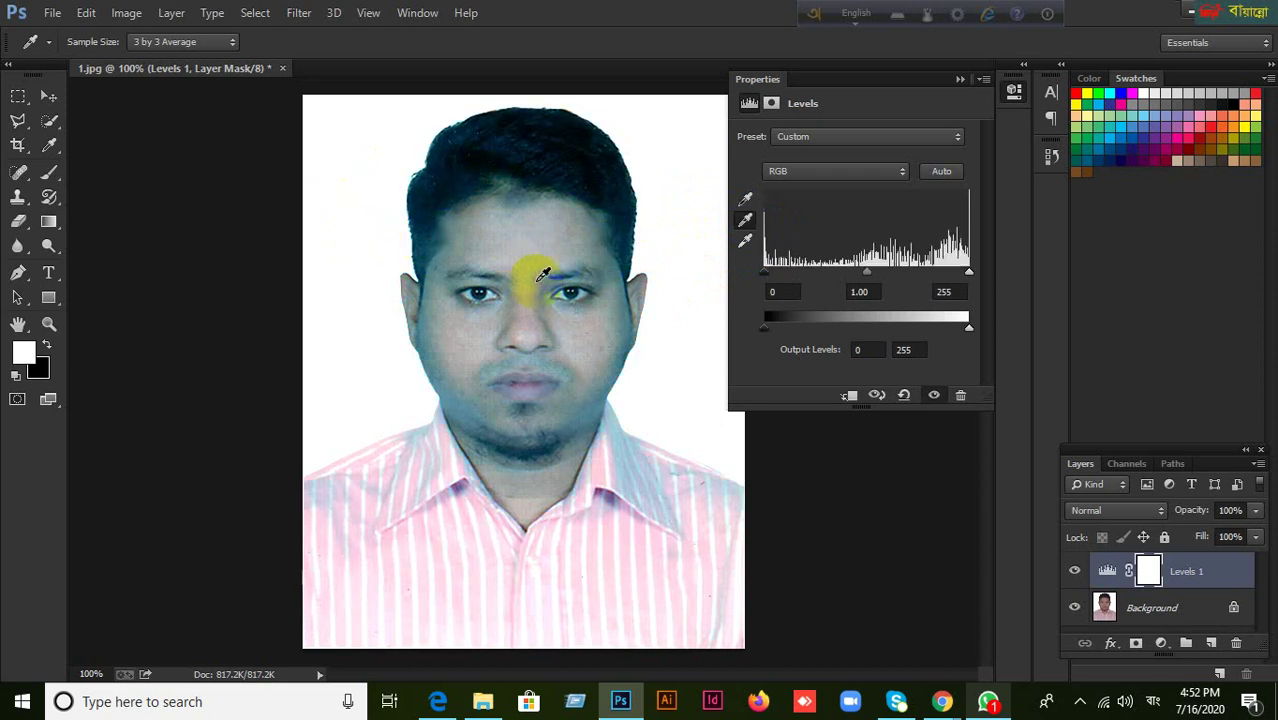
{"action": "left_click", "coordinate": [498, 397]}
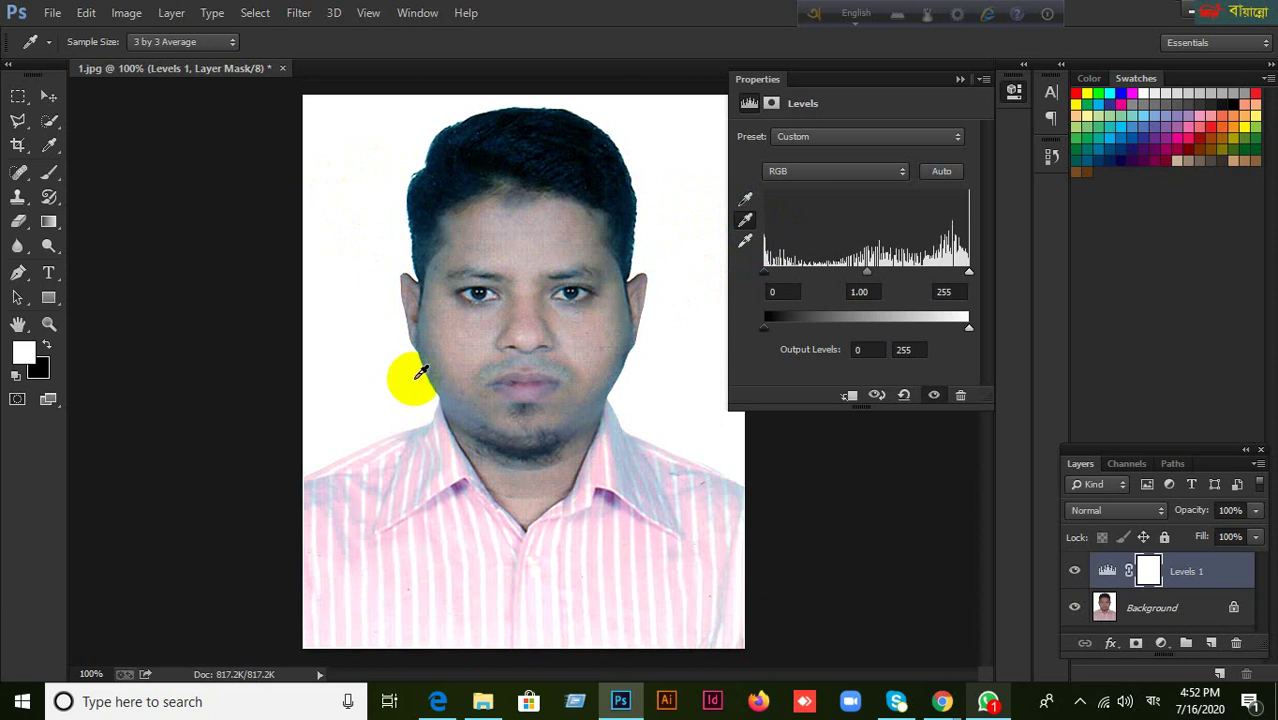
{"action": "left_click", "coordinate": [620, 150]}
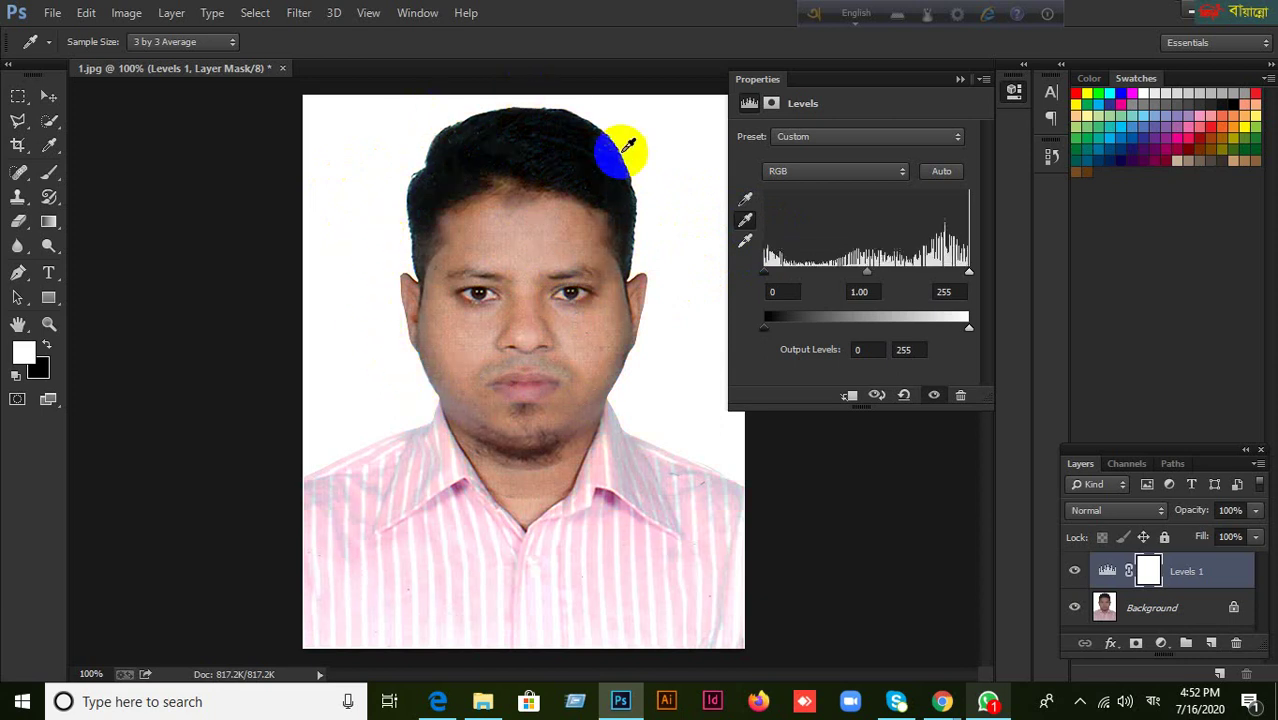
{"action": "left_click", "coordinate": [632, 330]}
{"action": "left_click", "coordinate": [746, 220]}
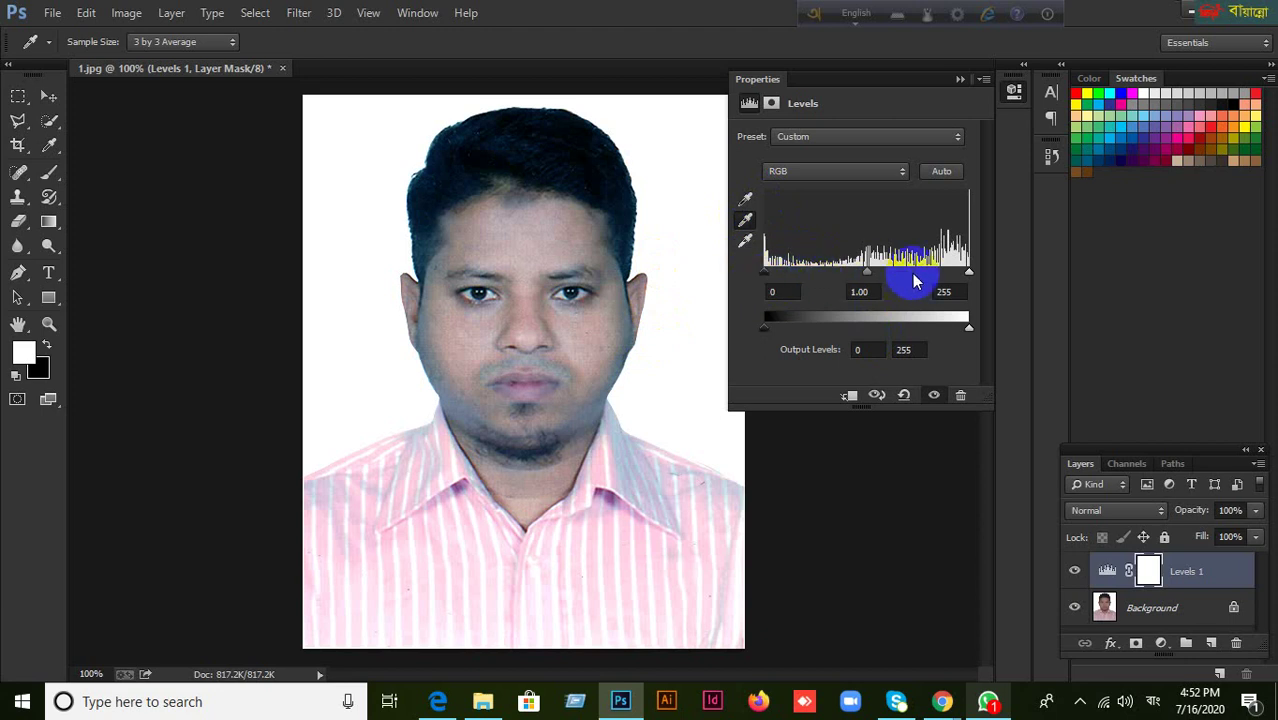
Step: Try the Levels output sliders, leaving the output levels at 0 and 255
{"action": "left_click_drag", "start_coordinate": [768, 335], "coordinate": [722, 326]}
{"action": "right_click", "coordinate": [720, 326]}
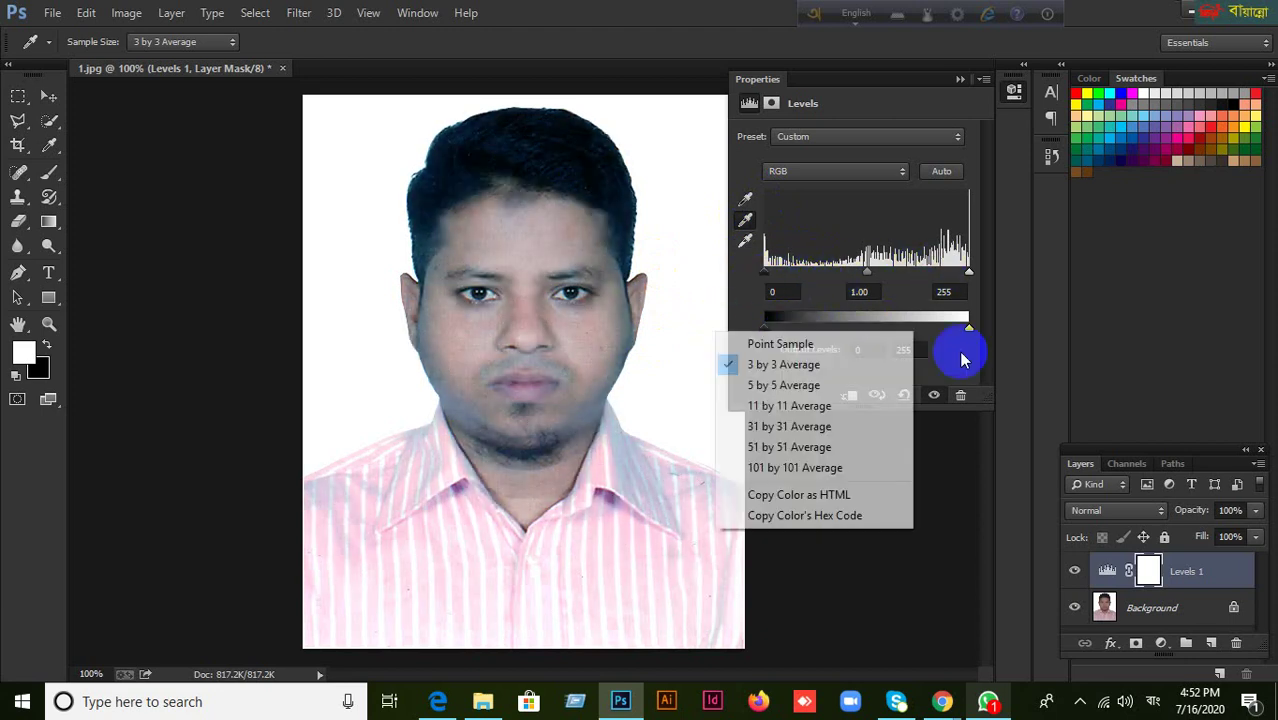
{"action": "left_click", "coordinate": [963, 334]}
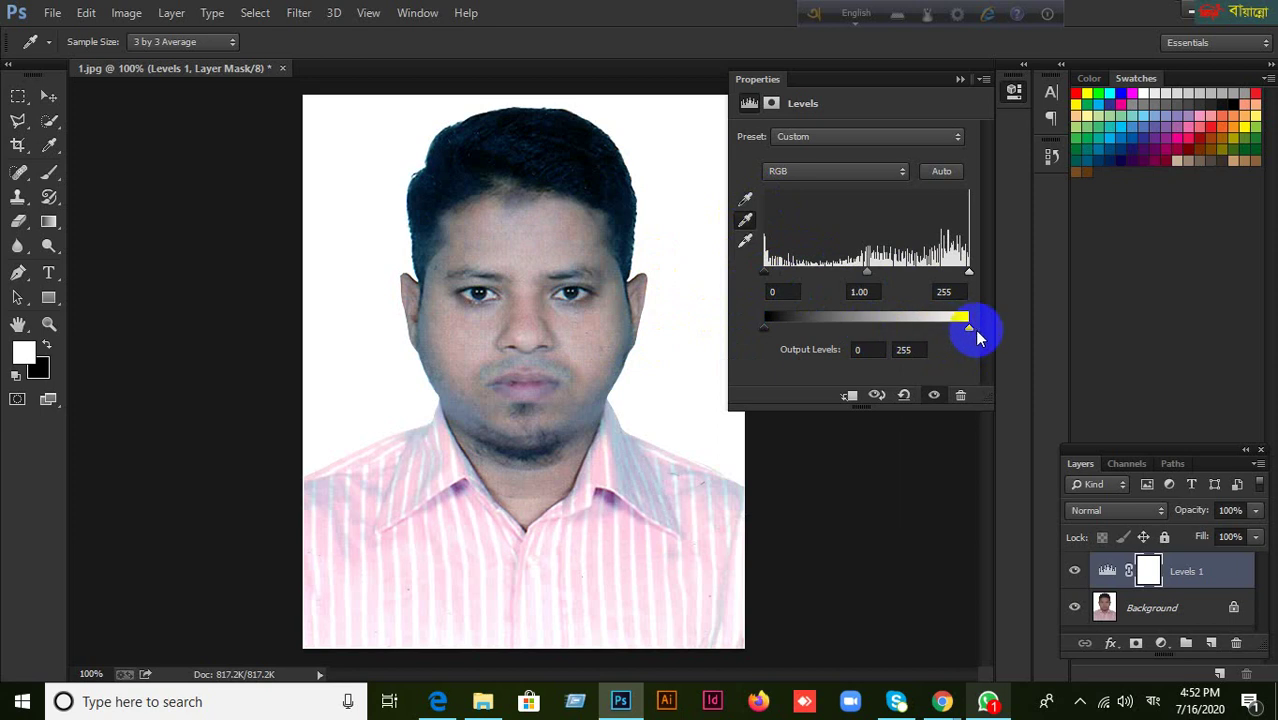
{"action": "mouse_move", "coordinate": [972, 333]}
{"action": "left_mouse_down"}
{"action": "mouse_move", "coordinate": [856, 323]}
{"action": "mouse_move", "coordinate": [987, 323]}
{"action": "mouse_move", "coordinate": [845, 325]}
{"action": "mouse_move", "coordinate": [978, 321]}
{"action": "left_mouse_up"}
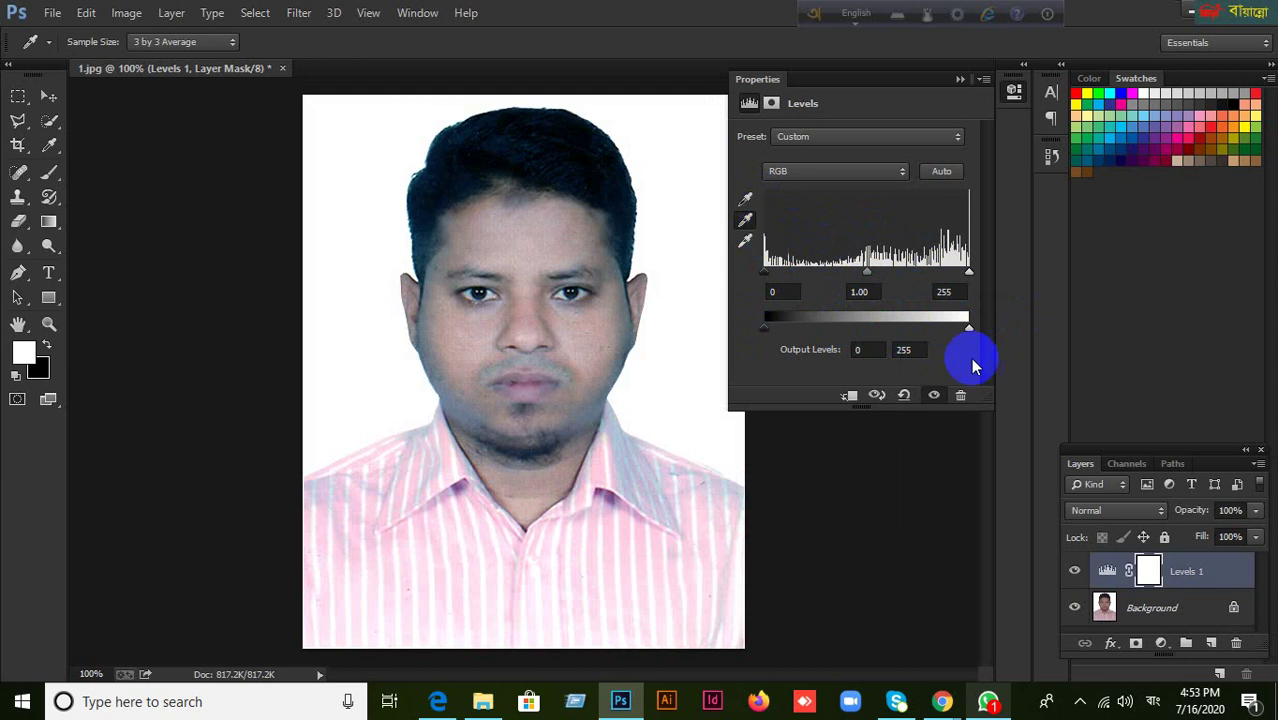
Step: Decline deleting the Levels layer, then revert the document to its Open history state
{"action": "left_click", "coordinate": [960, 396]}
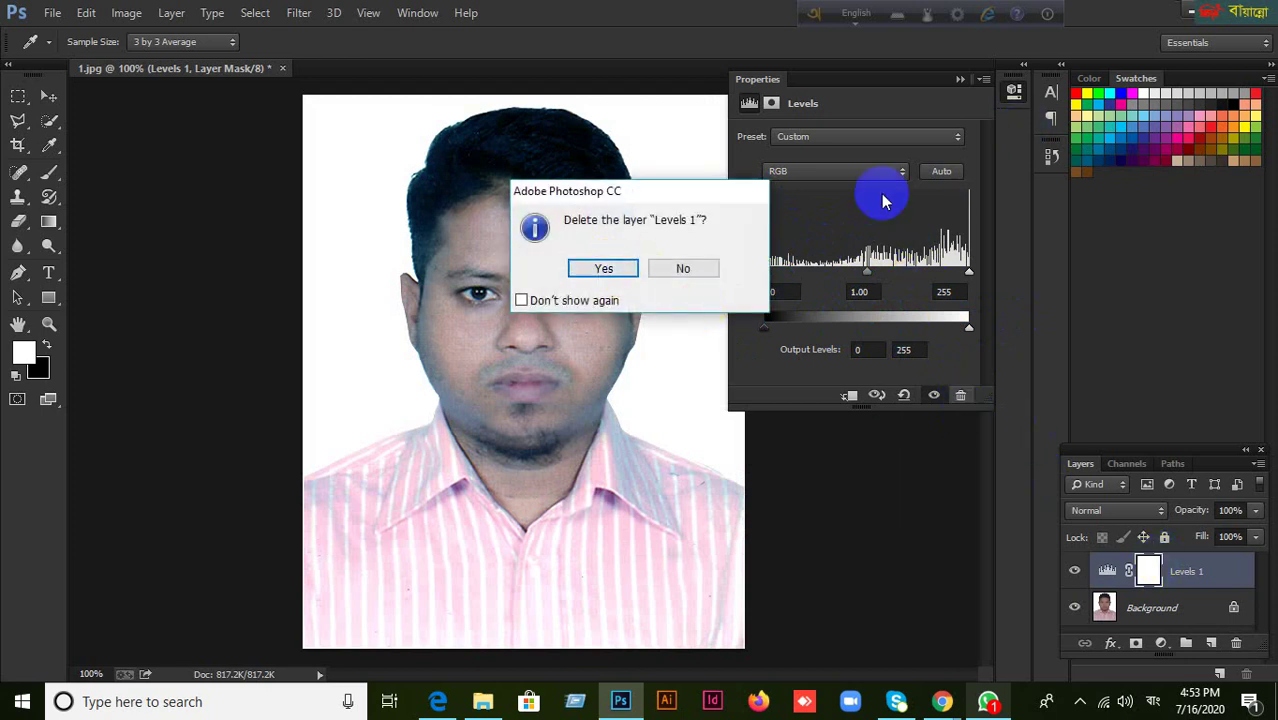
{"action": "left_click", "coordinate": [683, 269]}
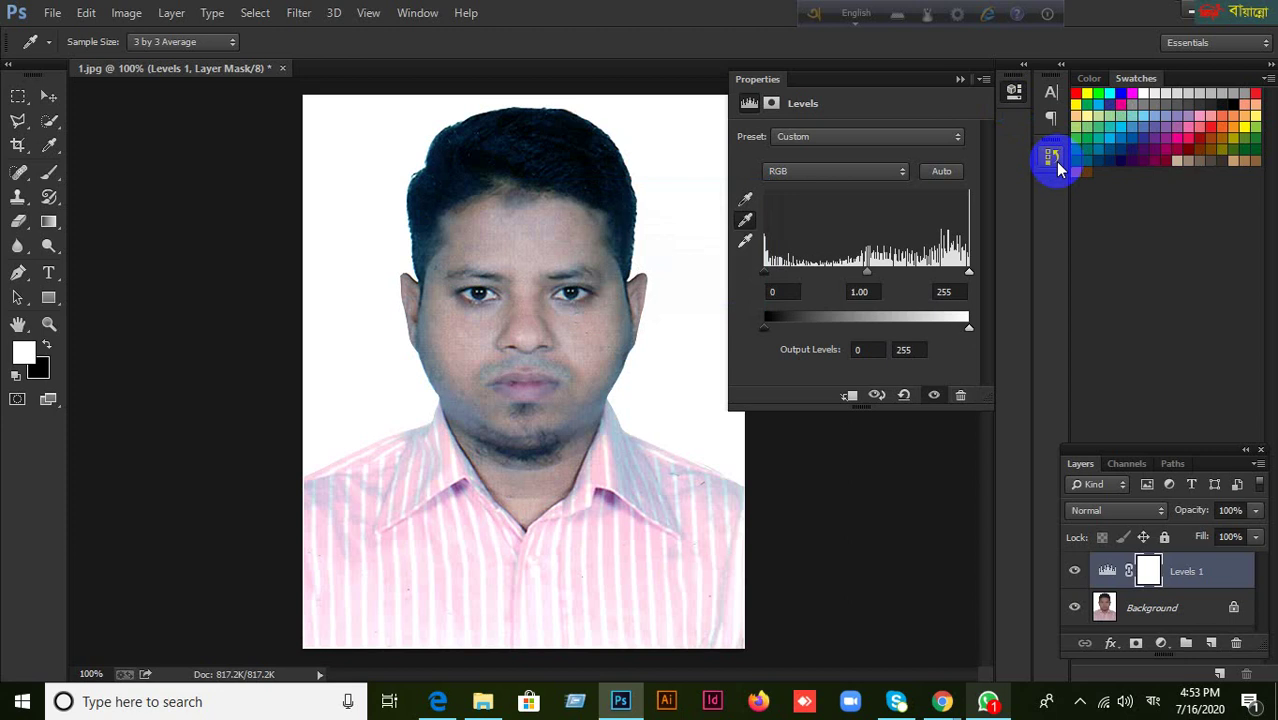
{"action": "left_click", "coordinate": [1052, 157]}
{"action": "left_click", "coordinate": [930, 223]}
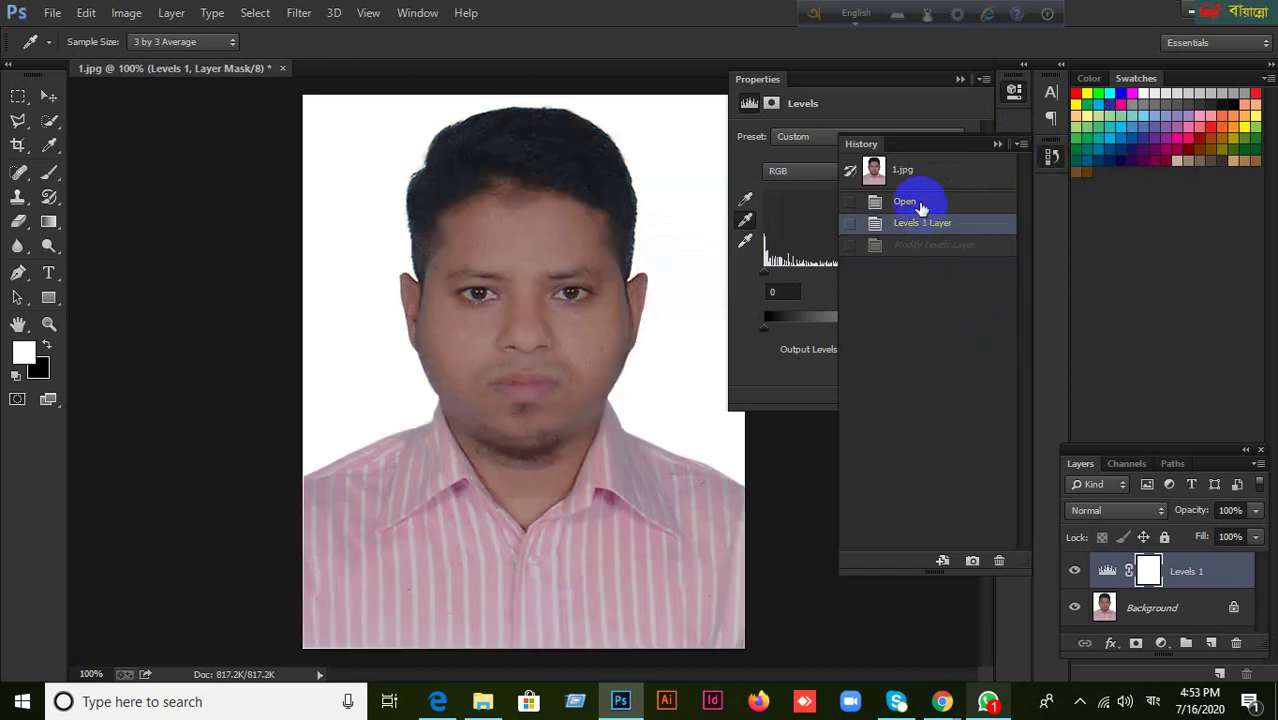
{"action": "left_click", "coordinate": [920, 203]}
{"action": "left_click", "coordinate": [997, 145]}
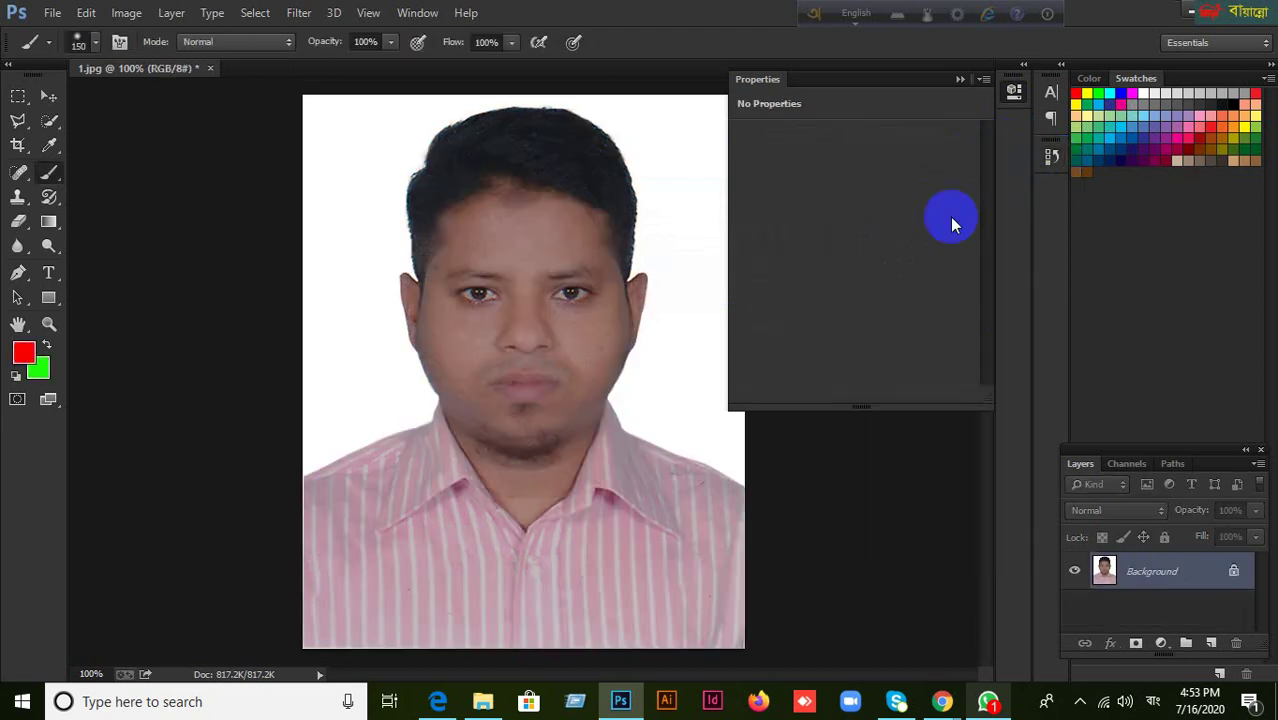
Step: Add a new Levels adjustment layer above the background, leaving its shadow input at 0
{"action": "left_click", "coordinate": [1161, 643]}
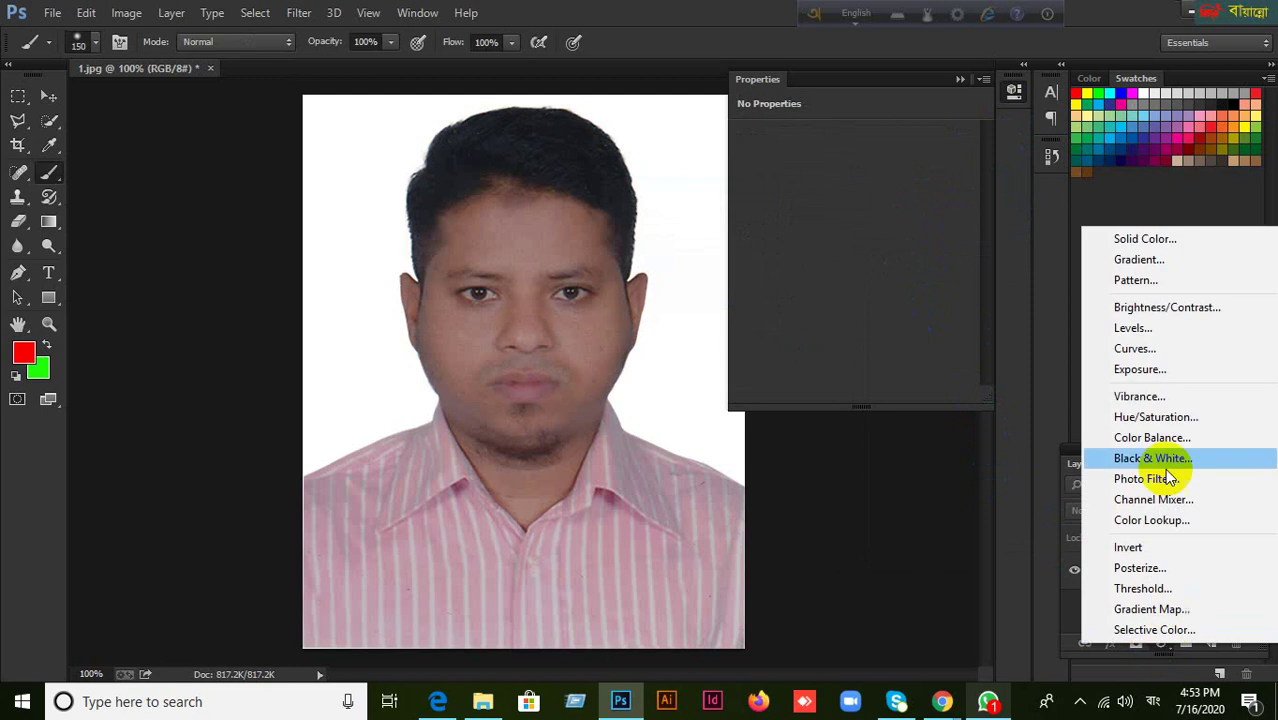
{"action": "left_click", "coordinate": [1154, 333]}
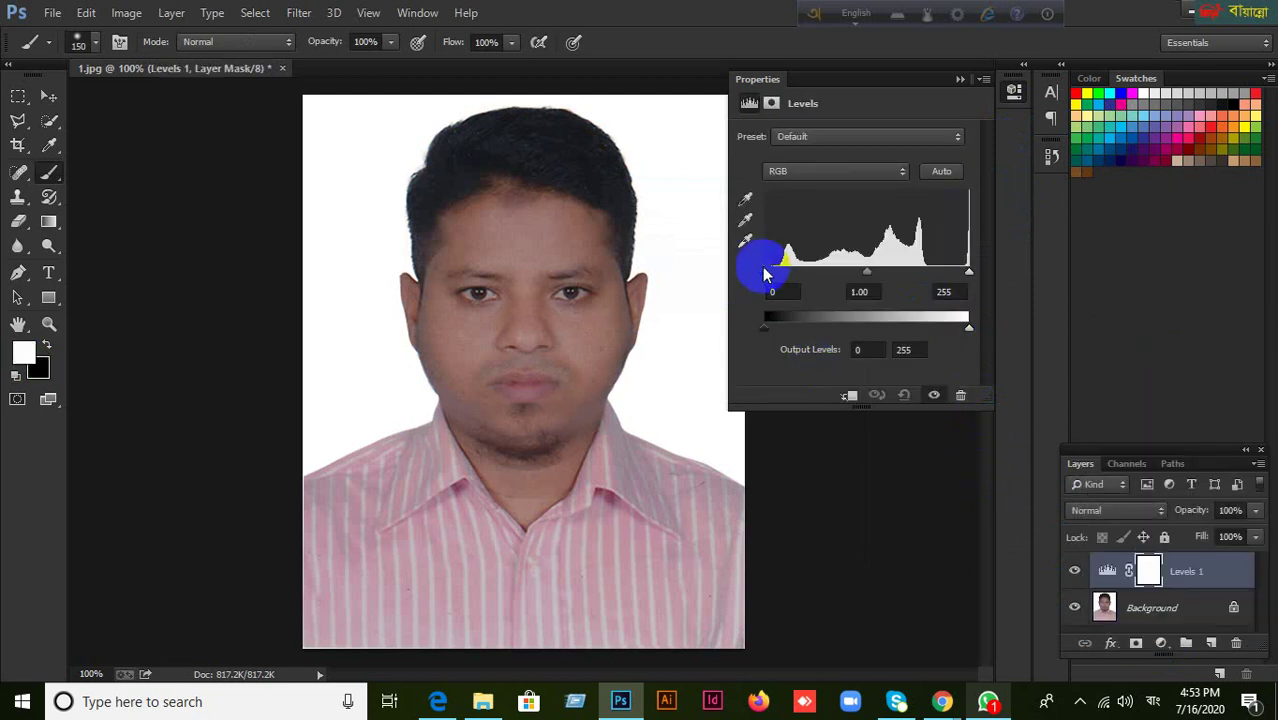
{"action": "left_click_drag", "start_coordinate": [766, 273], "coordinate": [714, 262]}
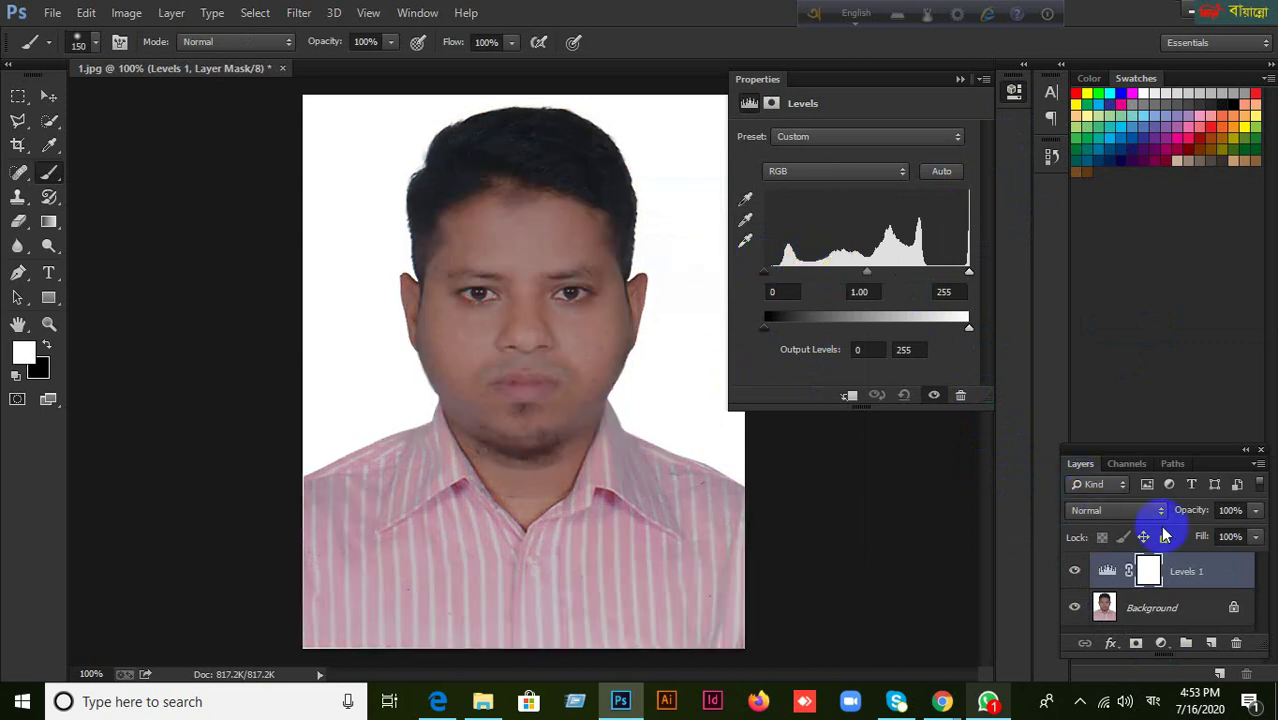
Step: Paint black on the Levels layer mask over the head and upper chest with a 150-pixel brush
{"action": "left_click", "coordinate": [1160, 570]}
{"action": "left_click", "coordinate": [1152, 578]}
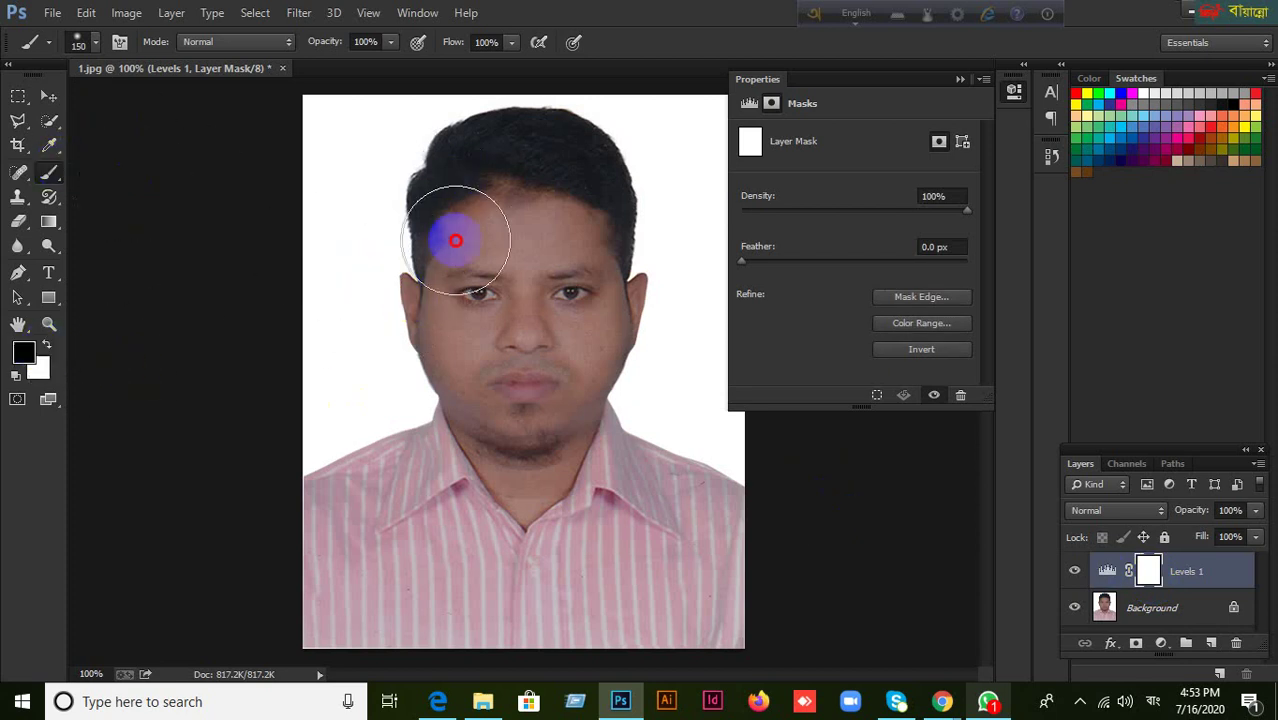
{"action": "mouse_move", "coordinate": [361, 290]}
{"action": "left_mouse_down"}
{"action": "mouse_move", "coordinate": [442, 148]}
{"action": "mouse_move", "coordinate": [600, 285]}
{"action": "mouse_move", "coordinate": [504, 177]}
{"action": "mouse_move", "coordinate": [503, 219]}
{"action": "mouse_move", "coordinate": [434, 385]}
{"action": "mouse_move", "coordinate": [491, 435]}
{"action": "mouse_move", "coordinate": [412, 520]}
{"action": "mouse_move", "coordinate": [520, 552]}
{"action": "mouse_move", "coordinate": [469, 481]}
{"action": "mouse_move", "coordinate": [450, 245]}
{"action": "mouse_move", "coordinate": [473, 352]}
{"action": "mouse_move", "coordinate": [533, 277]}
{"action": "left_mouse_up"}
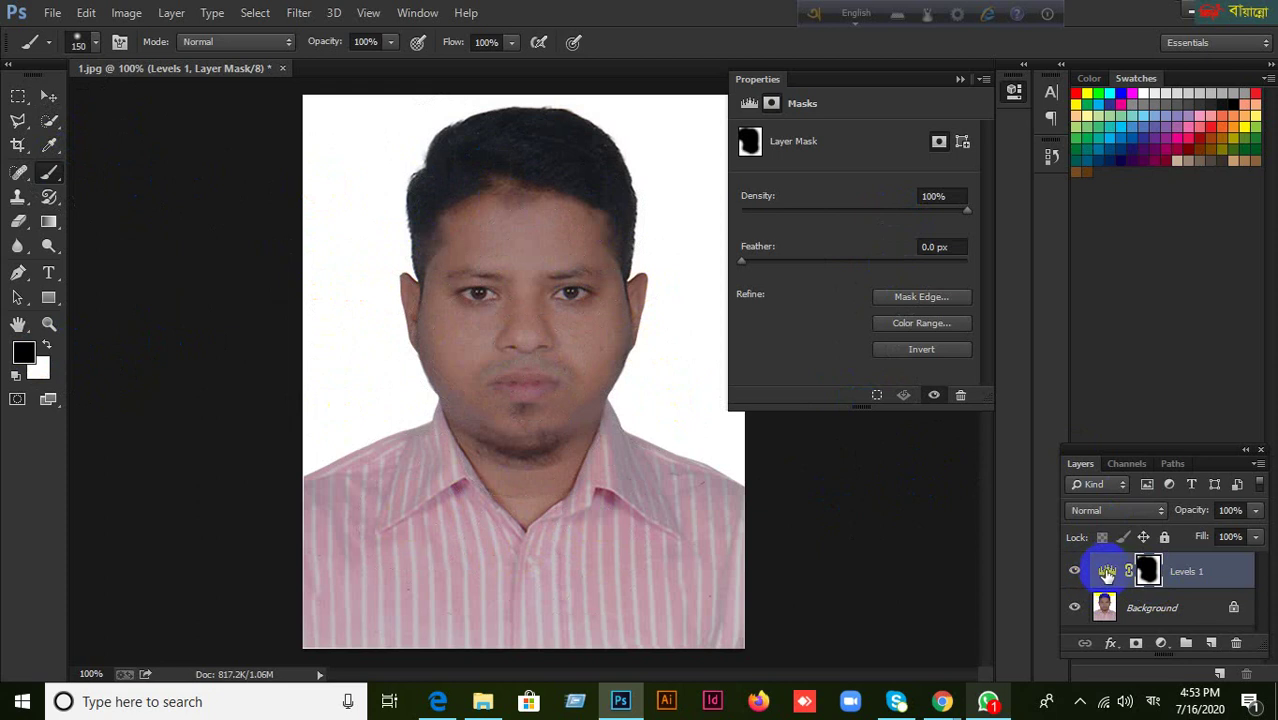
Step: Set the masked Levels adjustment to shadows 99 and midtones 0.87, keeping highlights at 255
{"action": "left_click", "coordinate": [1106, 572]}
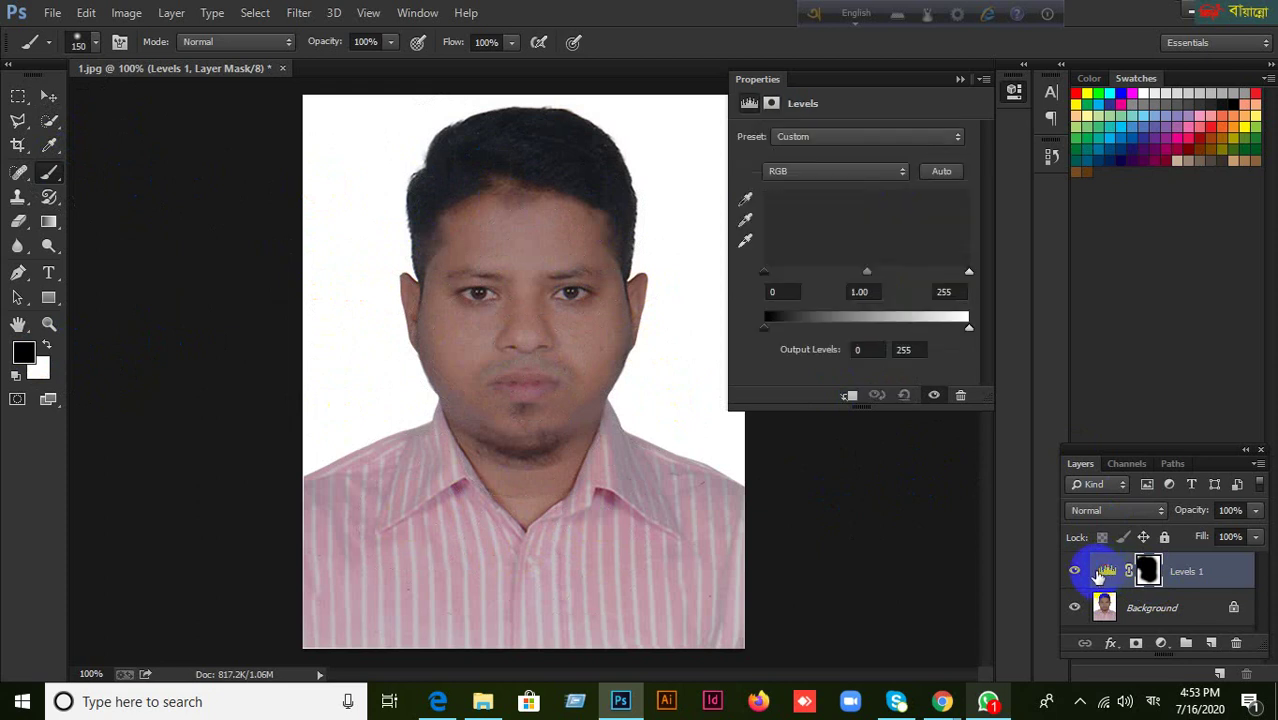
{"action": "left_click", "coordinate": [1112, 572]}
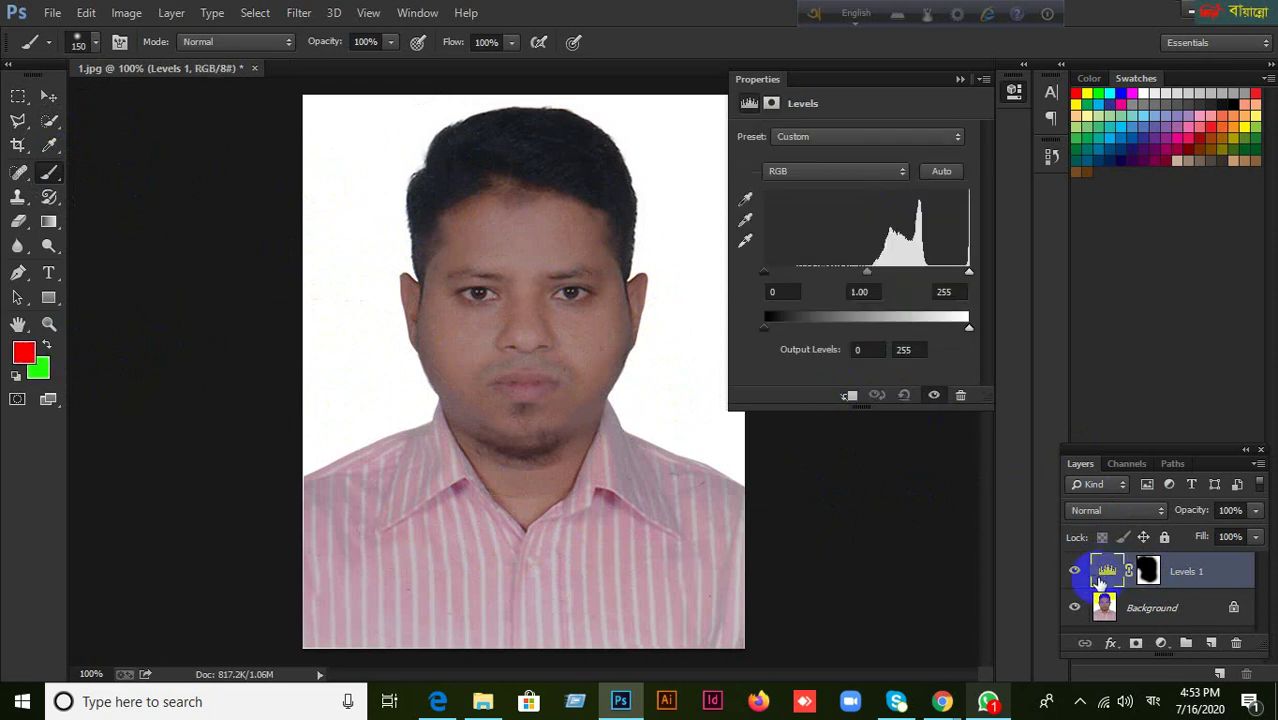
{"action": "mouse_move", "coordinate": [867, 277]}
{"action": "left_mouse_down"}
{"action": "mouse_move", "coordinate": [824, 265]}
{"action": "mouse_move", "coordinate": [876, 268]}
{"action": "left_mouse_up"}
{"action": "left_click_drag", "start_coordinate": [768, 287], "coordinate": [842, 271]}
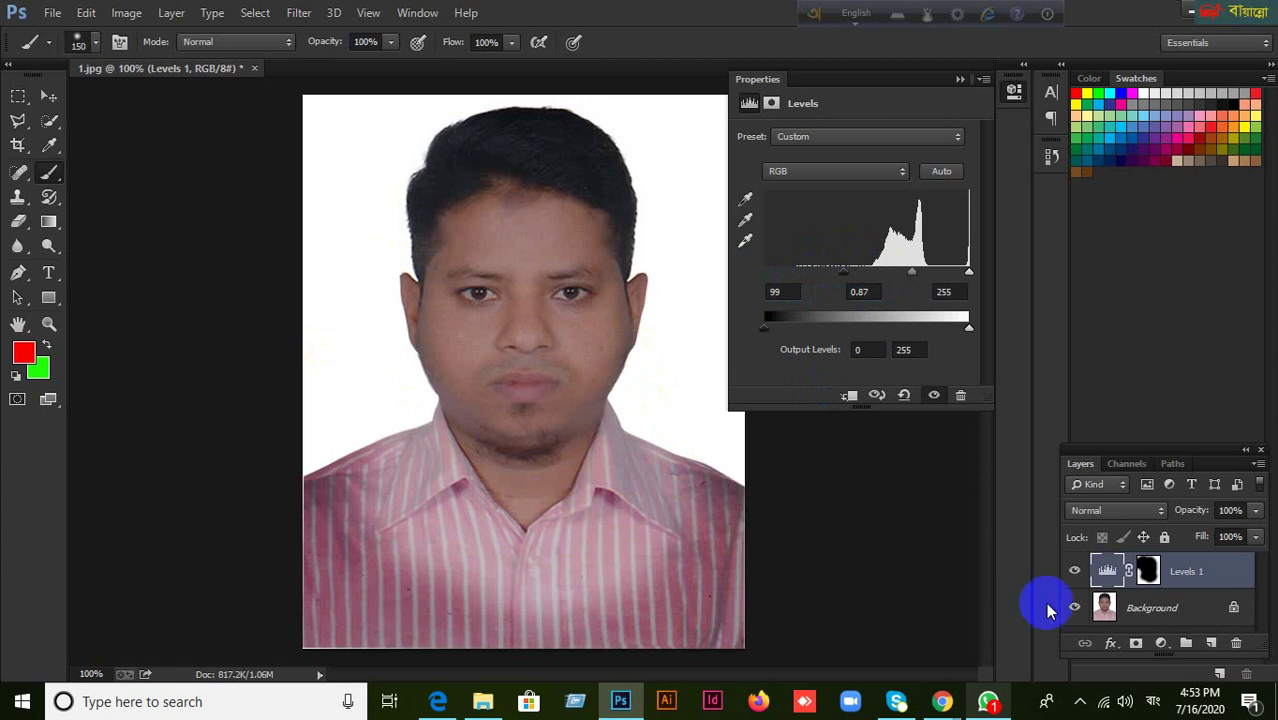
Step: Toggle the Levels layer's visibility repeatedly to compare the shirt with and without the masked adjustment
{"action": "left_click", "coordinate": [1076, 573]}
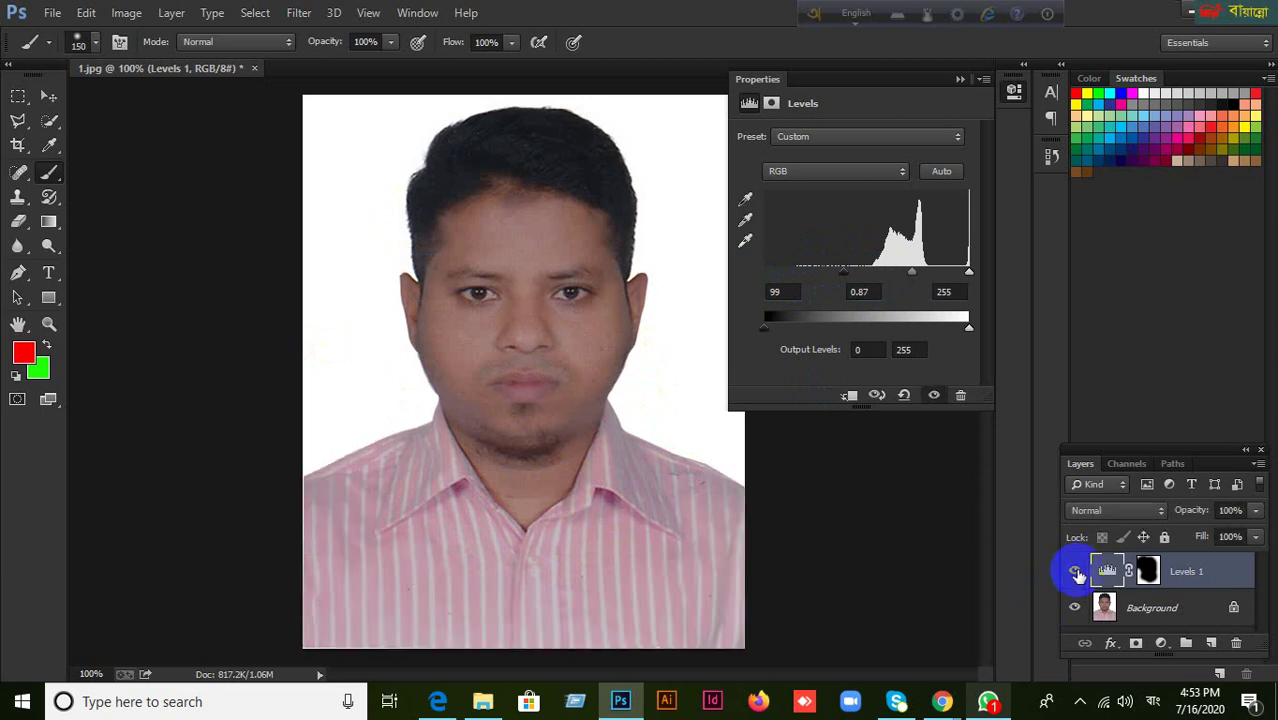
{"action": "left_click", "coordinate": [1076, 573]}
{"action": "left_click", "coordinate": [1076, 573]}
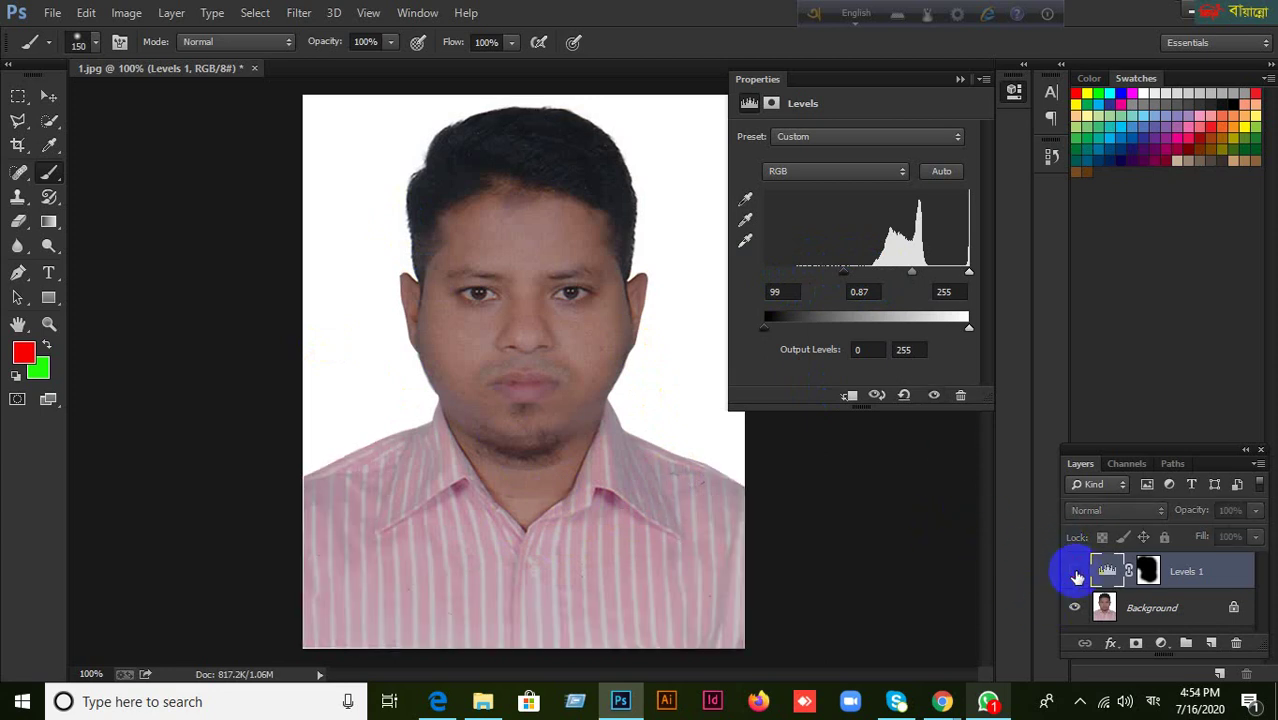
{"action": "left_click", "coordinate": [1076, 573]}
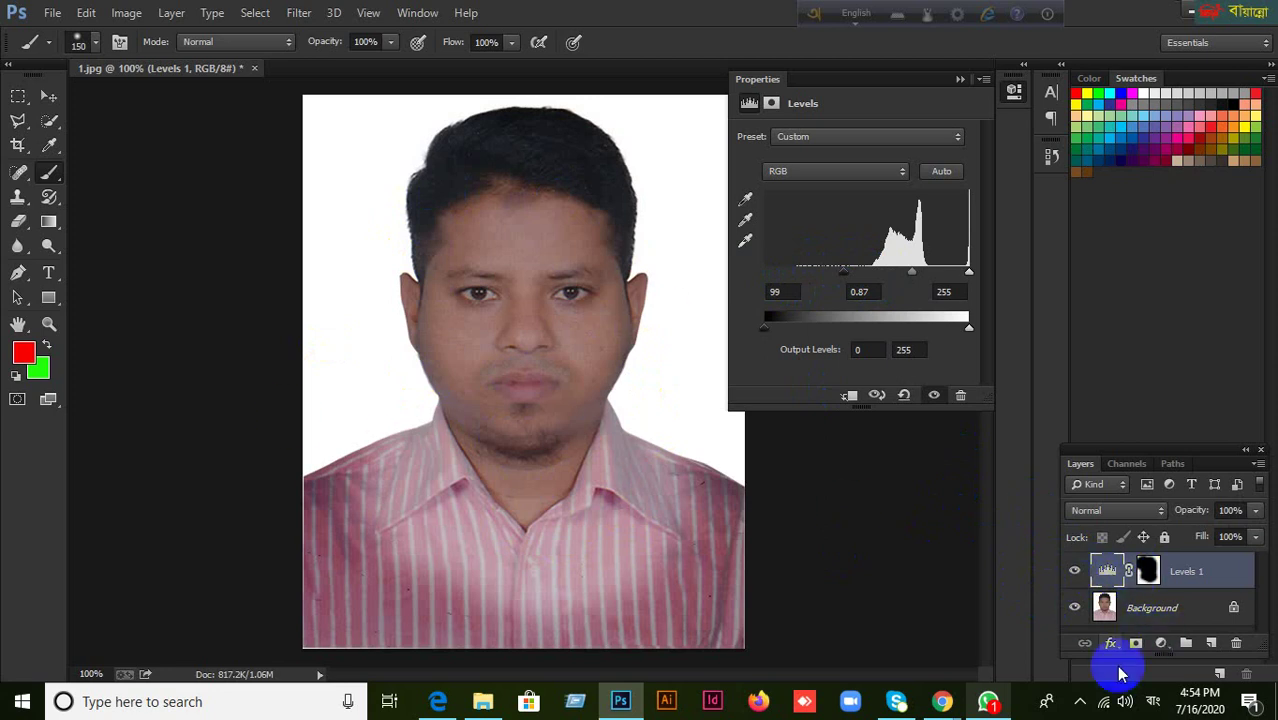
{"action": "left_click", "coordinate": [1076, 573]}
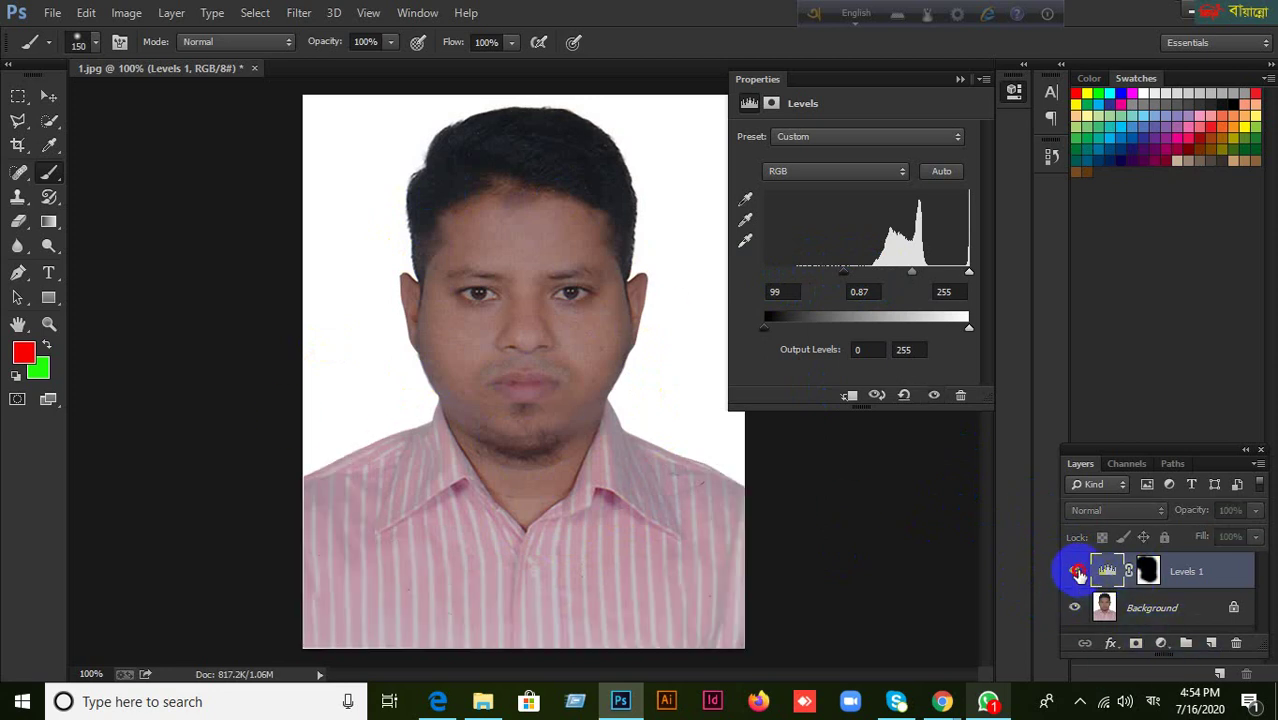
{"action": "right_click", "coordinate": [1076, 573]}
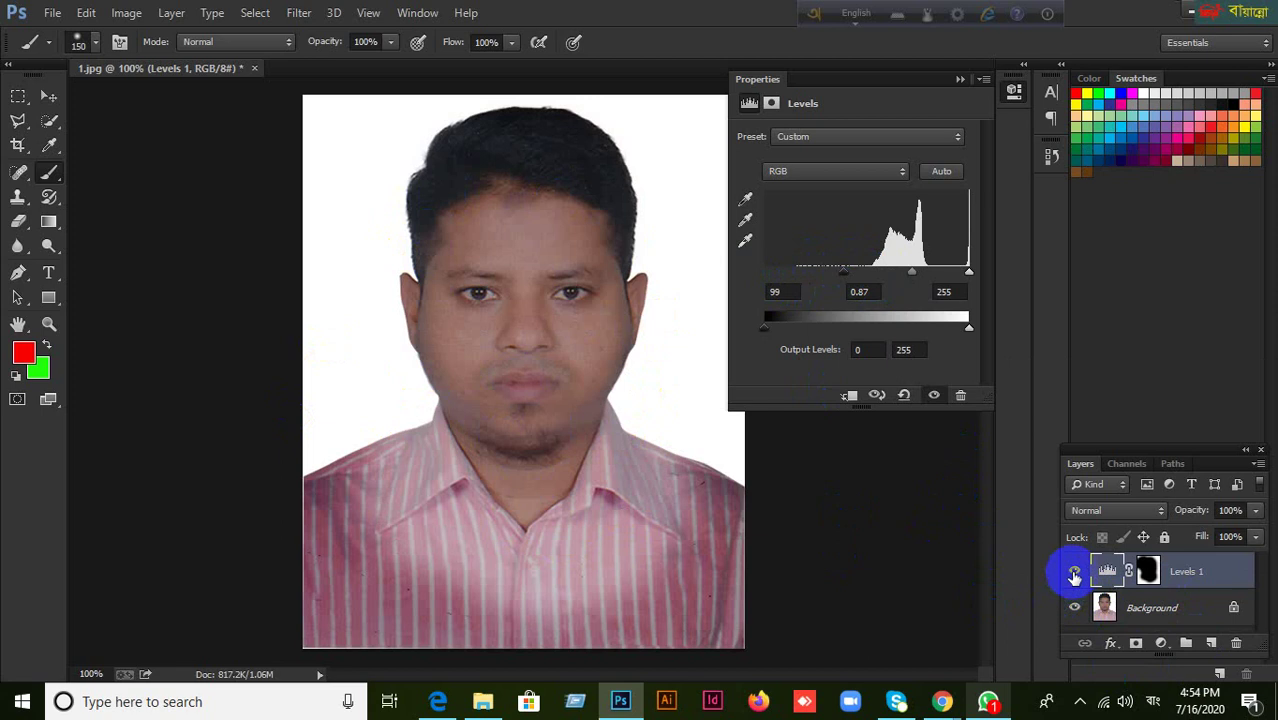
{"action": "left_click", "coordinate": [1074, 571]}
{"action": "right_click", "coordinate": [1074, 571]}
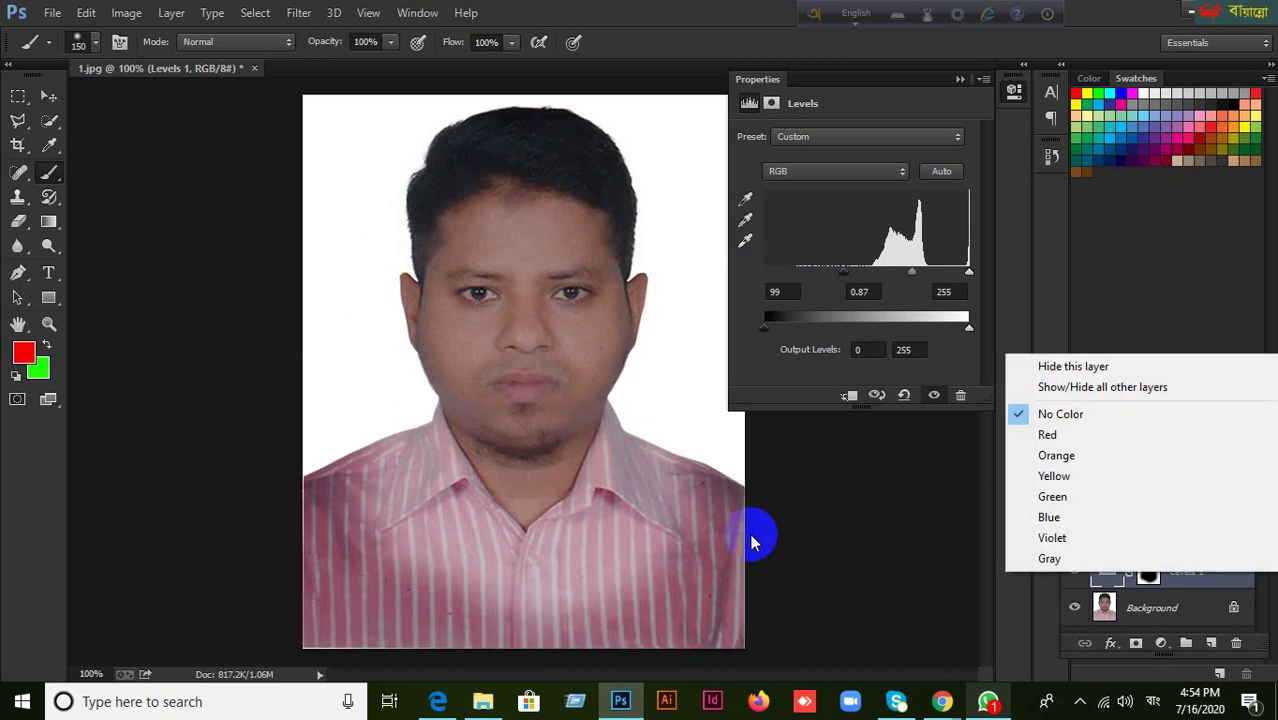
{"action": "left_click", "coordinate": [50, 97]}
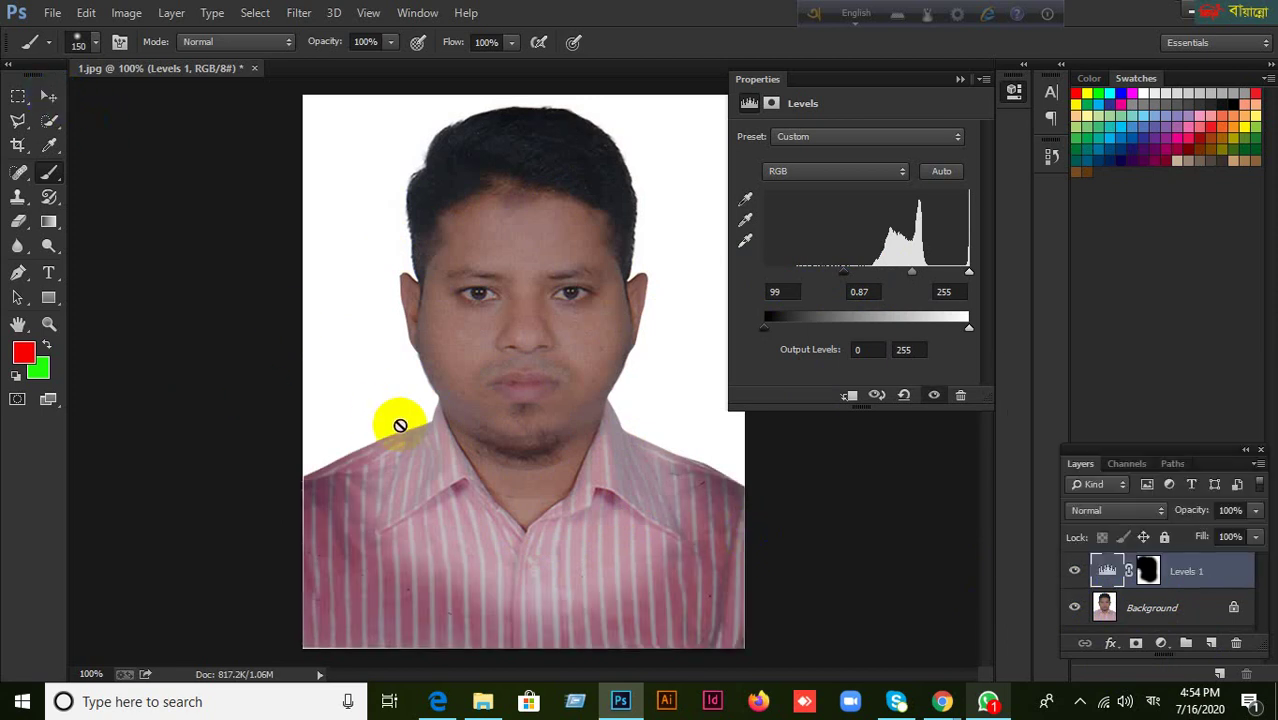
Step: Hide and reshow the Levels layer to compare the portrait before and after the masked adjustment
{"action": "left_click", "coordinate": [1073, 573]}
{"action": "right_click", "coordinate": [1073, 573]}
{"action": "left_click", "coordinate": [752, 564]}
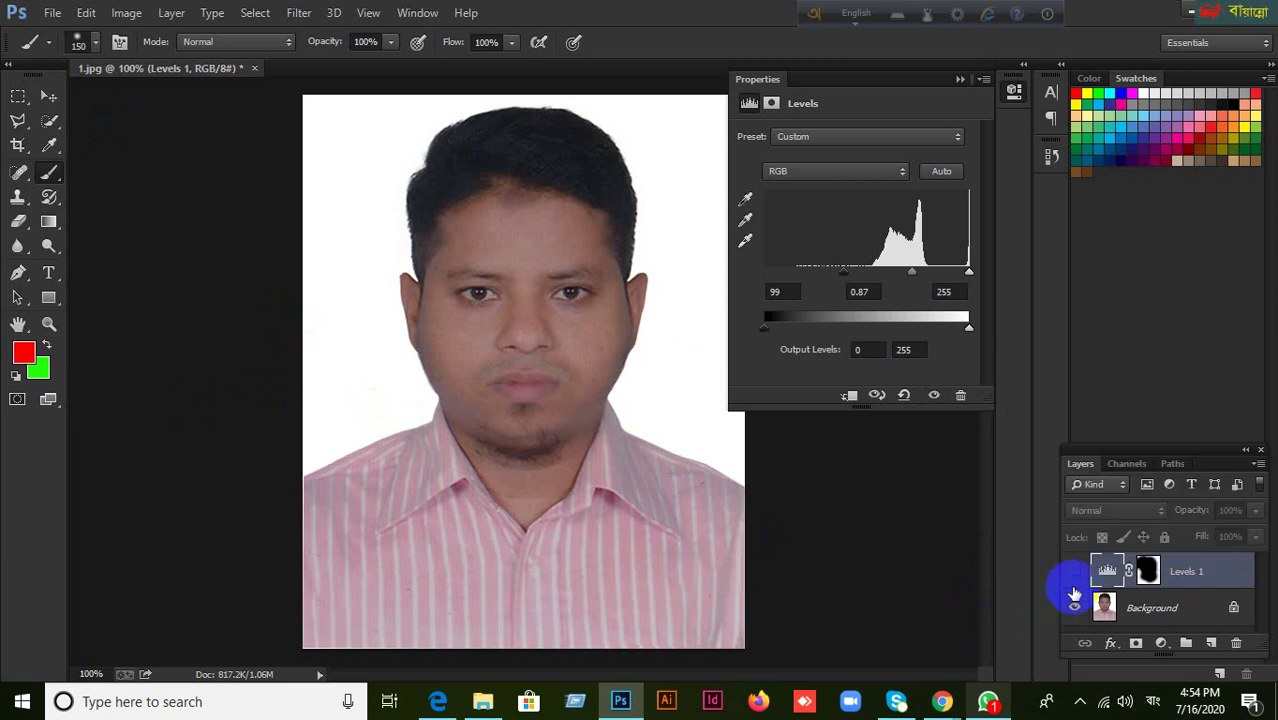
{"action": "left_click", "coordinate": [1075, 573]}
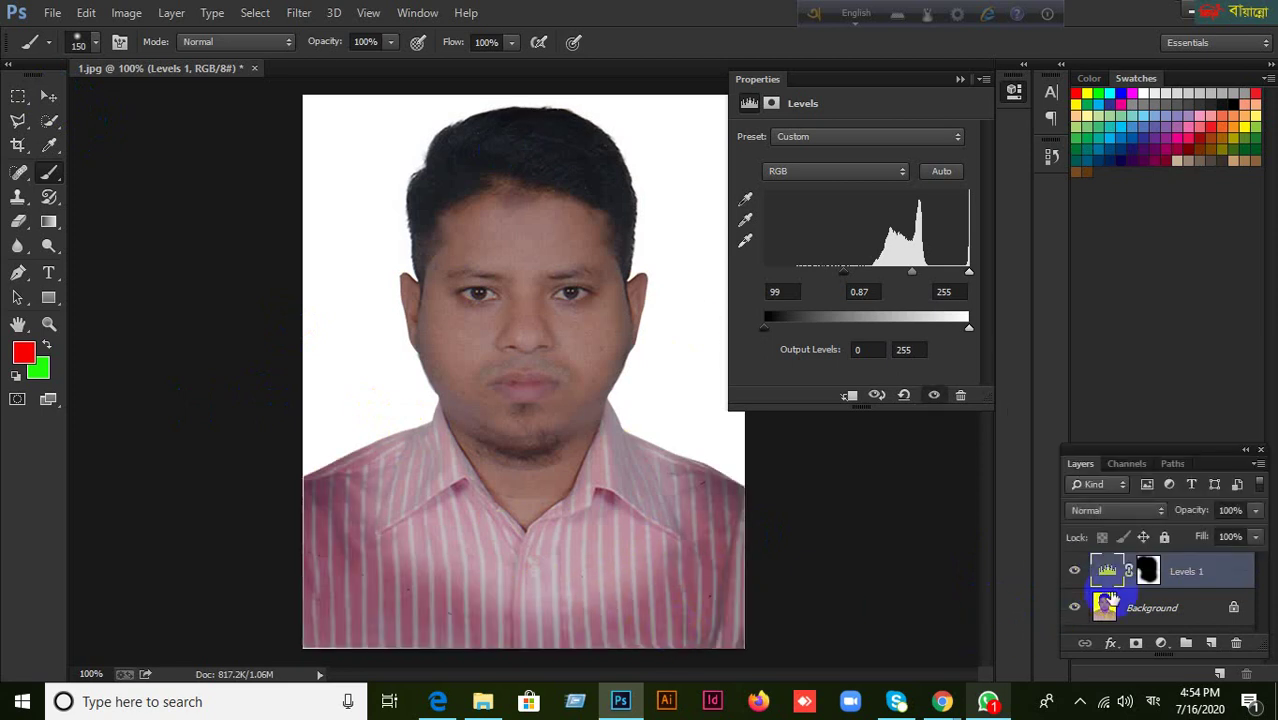
Step: Paint white on the Levels layer mask over the face, hair and upper chest with the 150-pixel brush
{"action": "left_click", "coordinate": [1143, 571]}
{"action": "left_click", "coordinate": [1150, 575]}
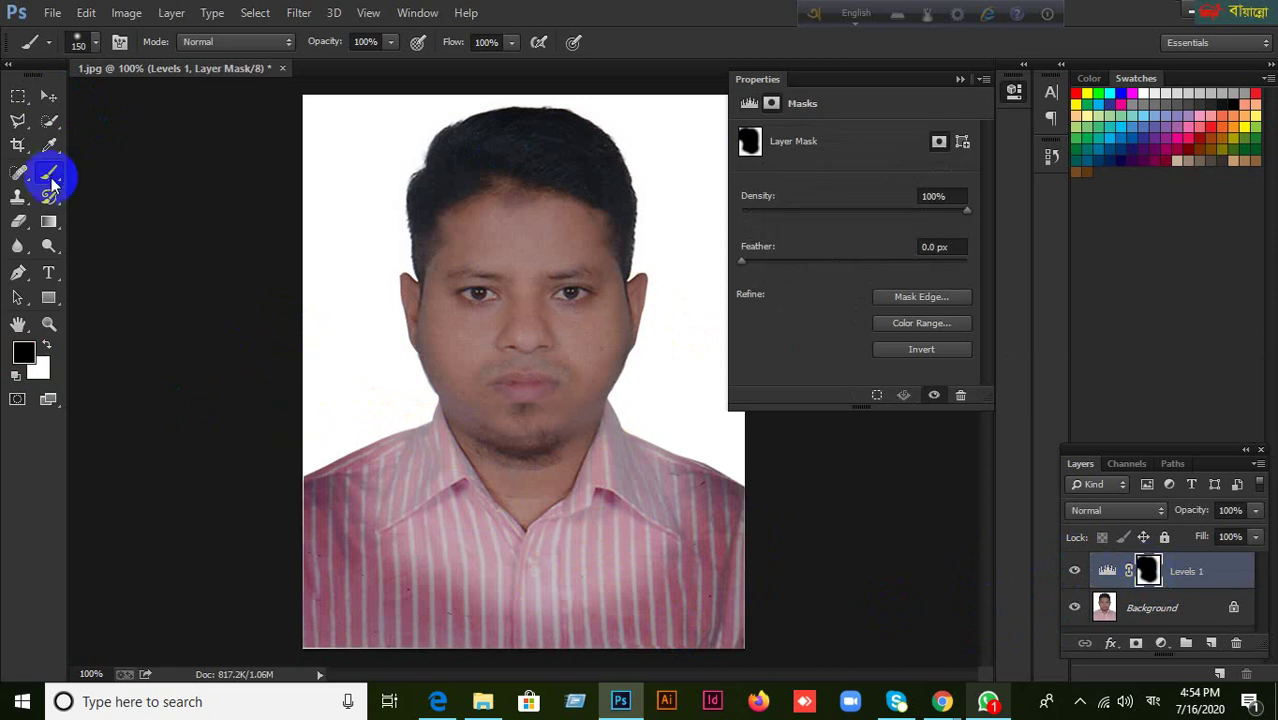
{"action": "left_click", "coordinate": [46, 344]}
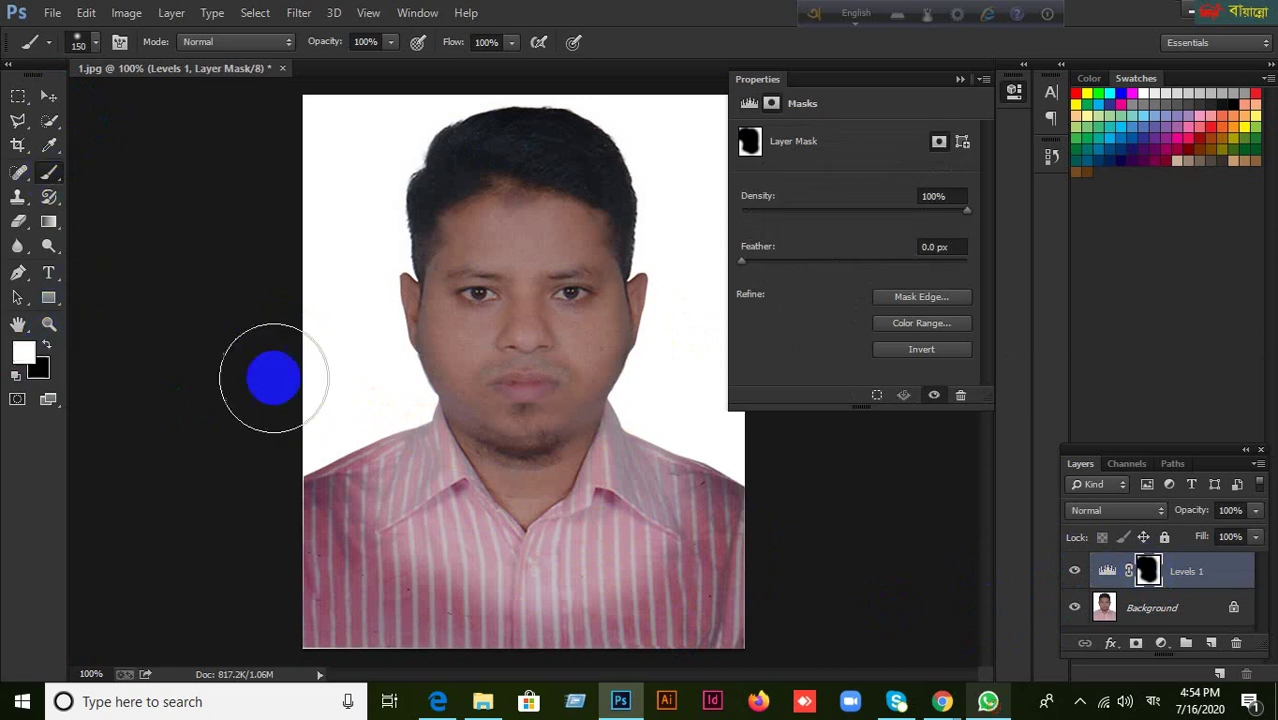
{"action": "mouse_move", "coordinate": [440, 330]}
{"action": "left_mouse_down"}
{"action": "mouse_move", "coordinate": [485, 377]}
{"action": "mouse_move", "coordinate": [548, 216]}
{"action": "mouse_move", "coordinate": [613, 177]}
{"action": "mouse_move", "coordinate": [613, 514]}
{"action": "mouse_move", "coordinate": [685, 123]}
{"action": "left_mouse_up"}
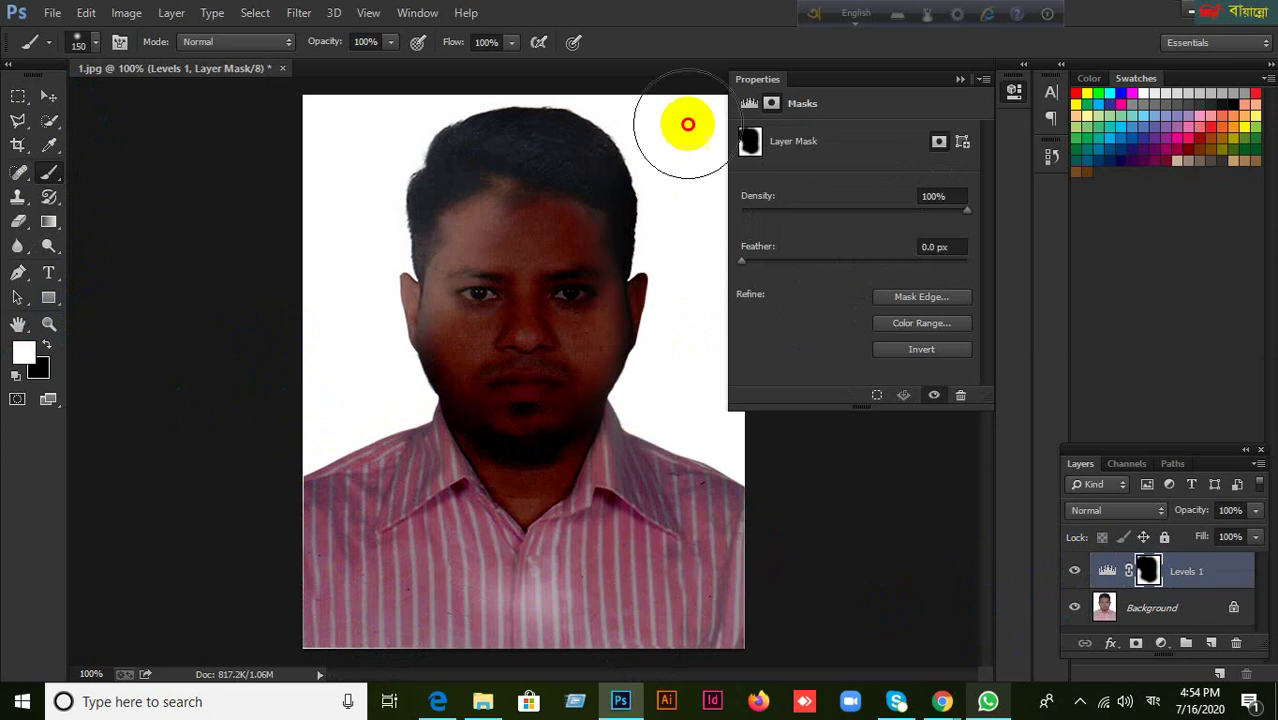
{"action": "mouse_move", "coordinate": [590, 190]}
{"action": "left_mouse_down"}
{"action": "mouse_move", "coordinate": [478, 302]}
{"action": "mouse_move", "coordinate": [337, 340]}
{"action": "mouse_move", "coordinate": [590, 388]}
{"action": "mouse_move", "coordinate": [596, 185]}
{"action": "mouse_move", "coordinate": [548, 120]}
{"action": "left_mouse_up"}
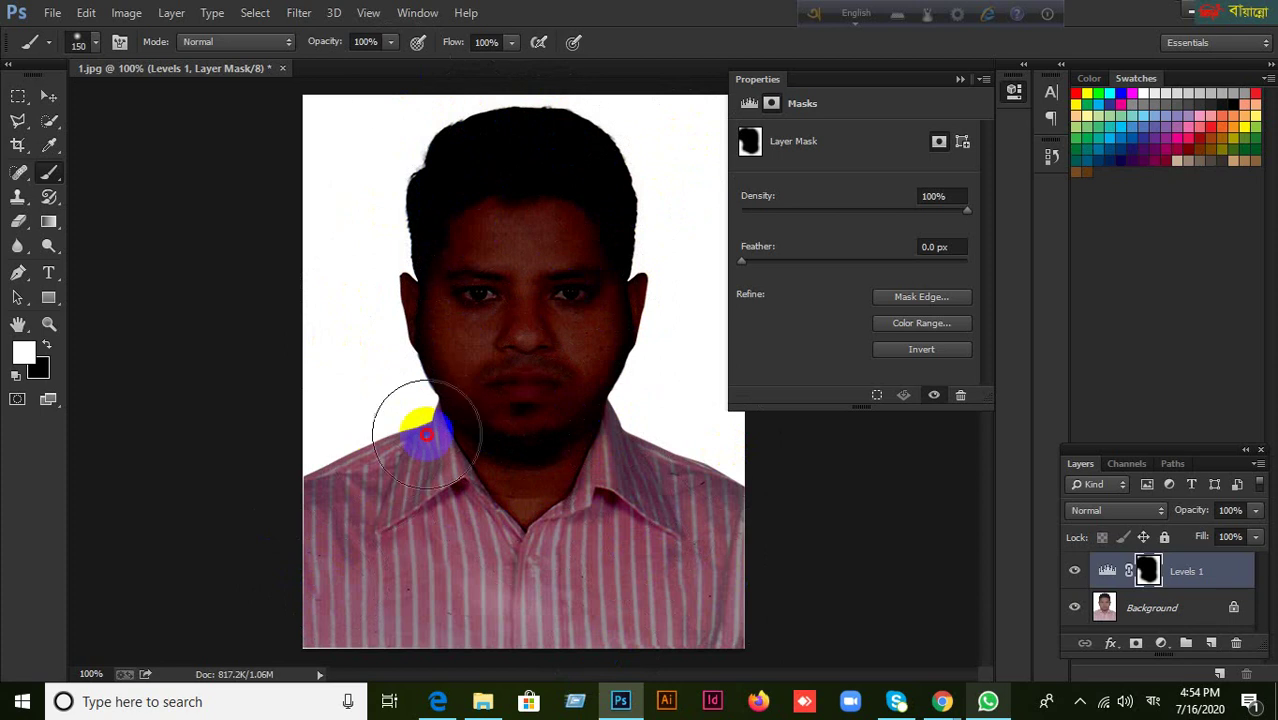
Step: Delete the Levels layer's mask, followed by the Levels adjustment layer itself
{"action": "left_click", "coordinate": [1235, 643]}
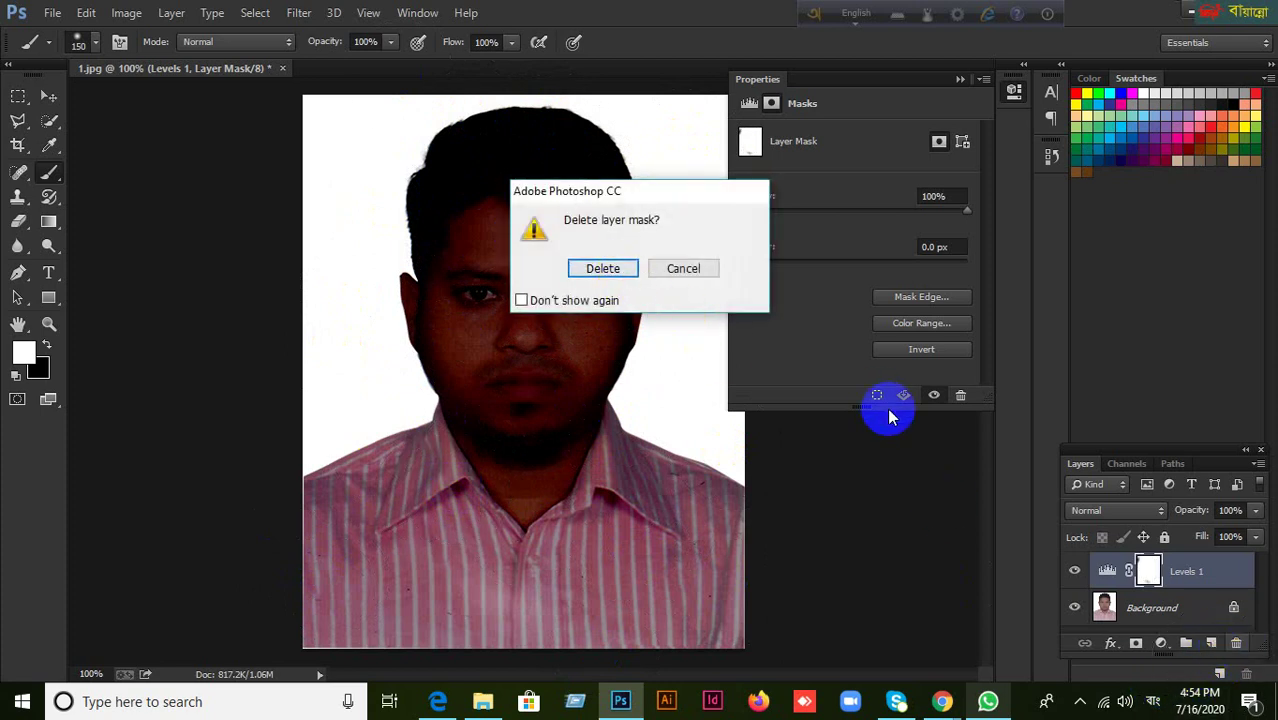
{"action": "left_click", "coordinate": [683, 268]}
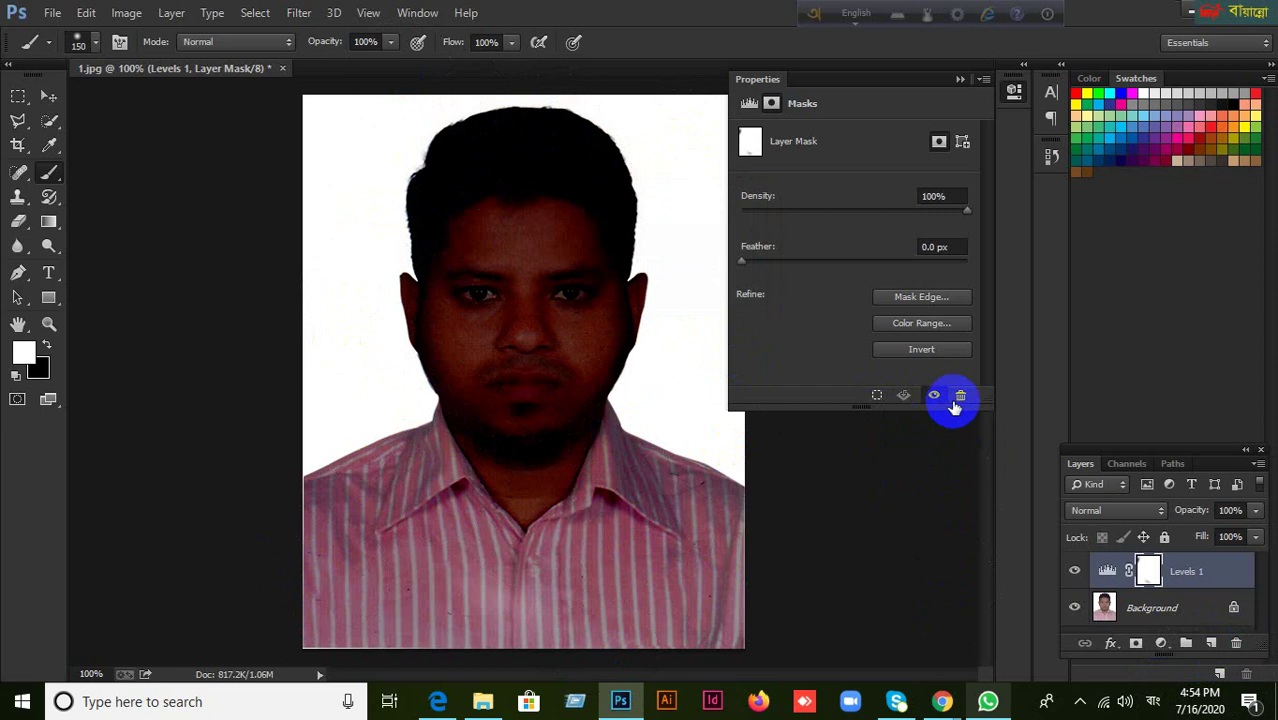
{"action": "left_click", "coordinate": [960, 396]}
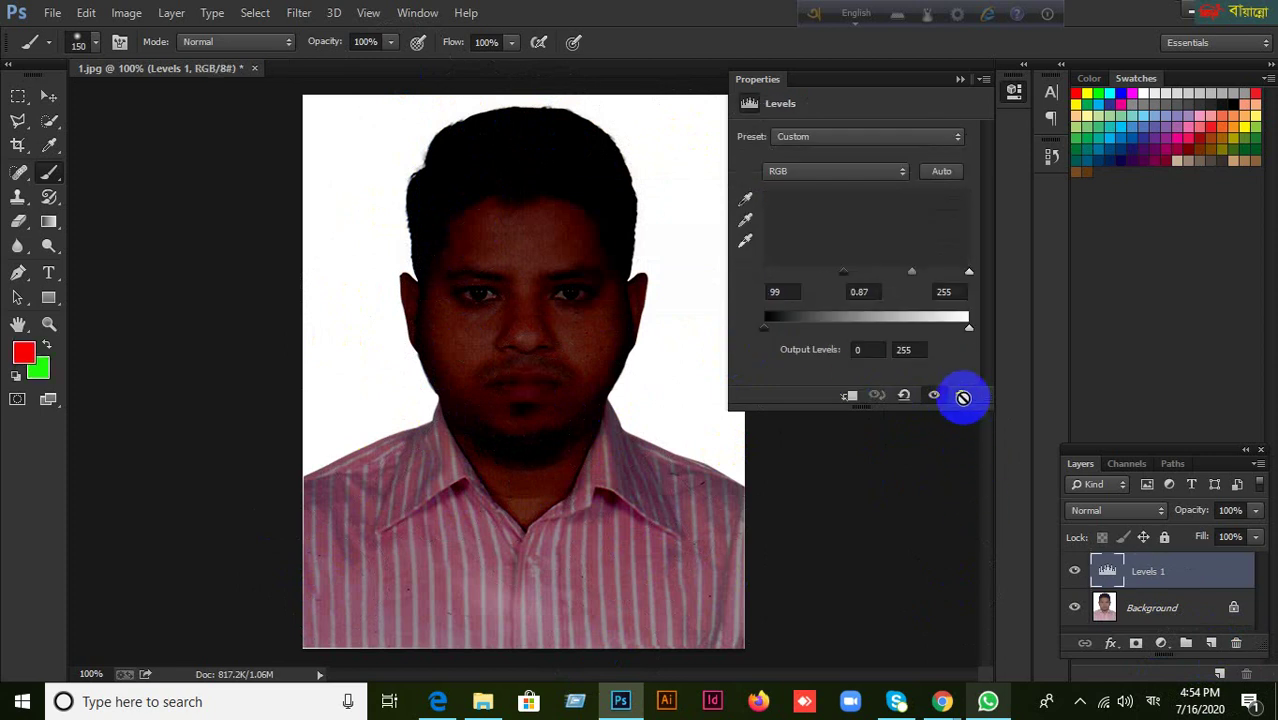
{"action": "left_click", "coordinate": [48, 97]}
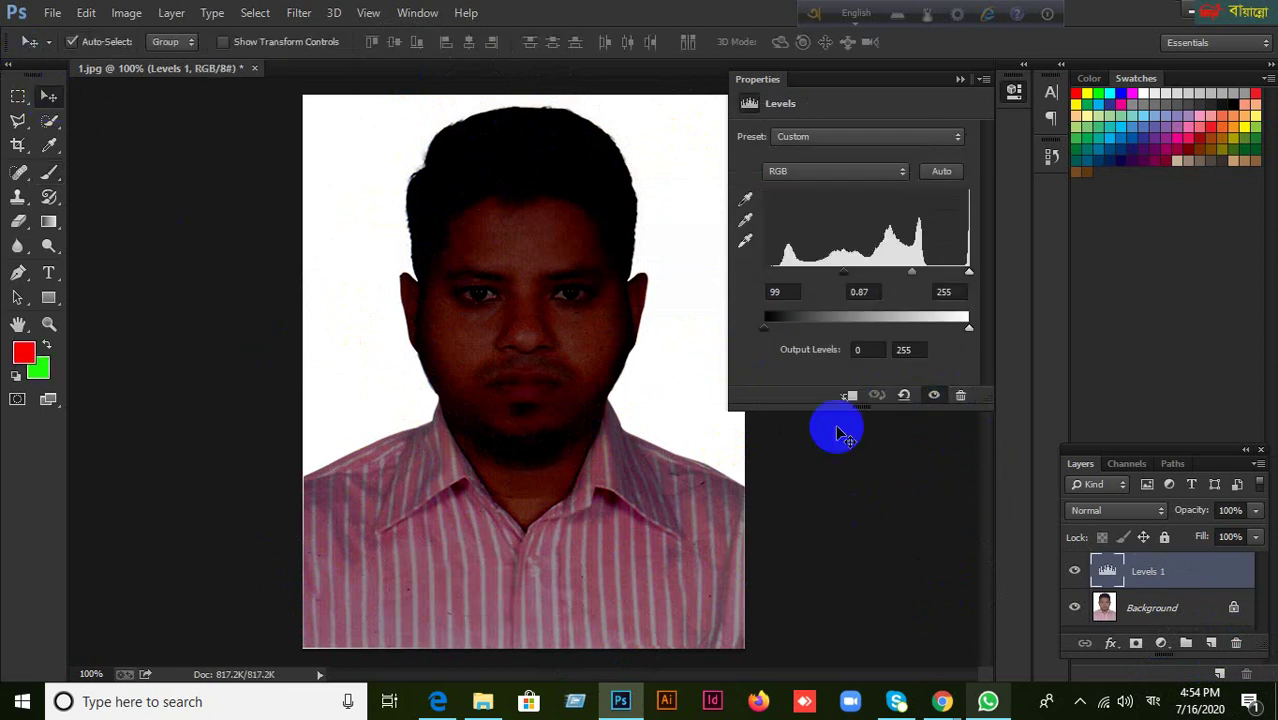
{"action": "left_click", "coordinate": [962, 396]}
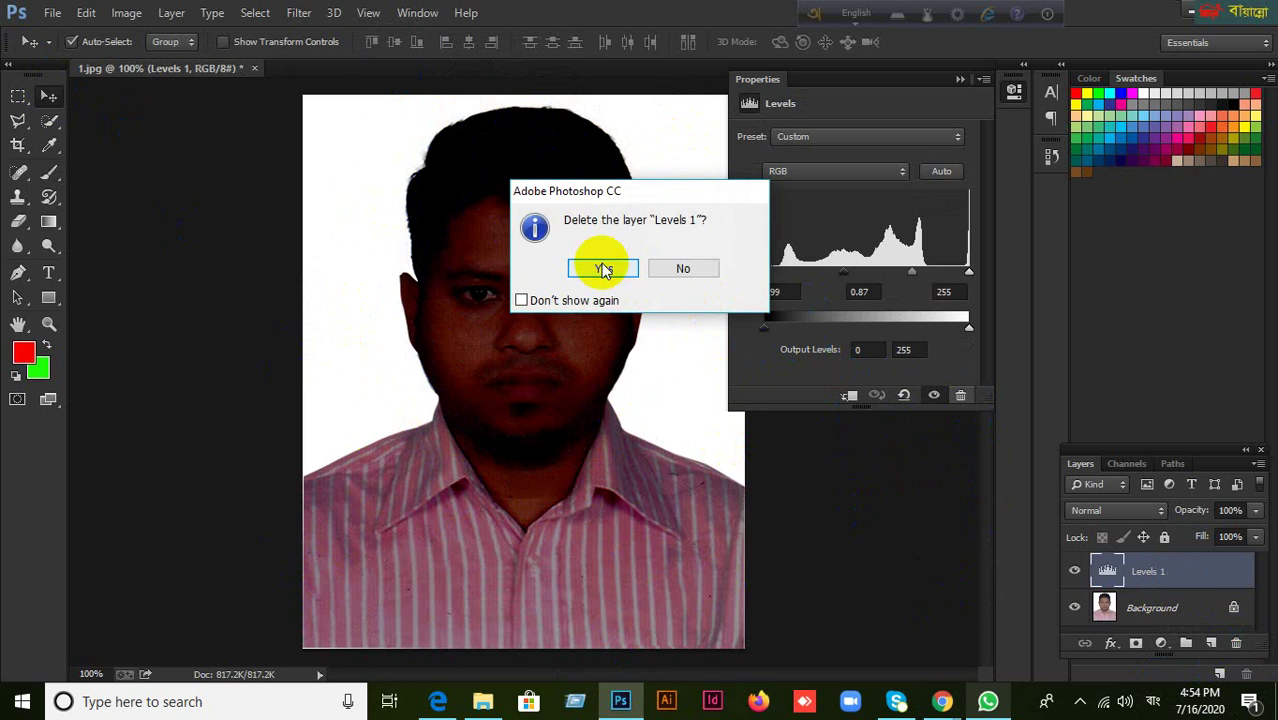
{"action": "left_click", "coordinate": [584, 265]}
{"action": "key", "text": "shift+ctrl+l"}
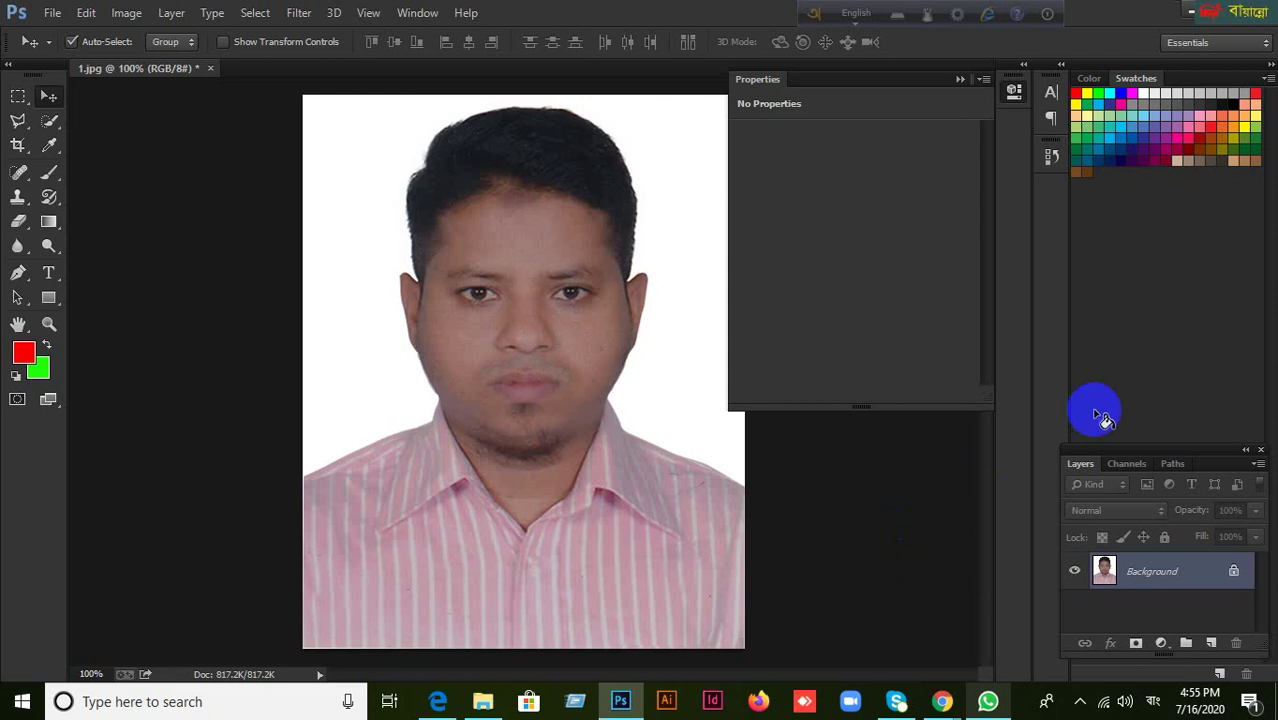
Step: Add a Curves adjustment layer above the background and raise the RGB curve slightly above its midpoint
{"action": "left_click", "coordinate": [1161, 644]}
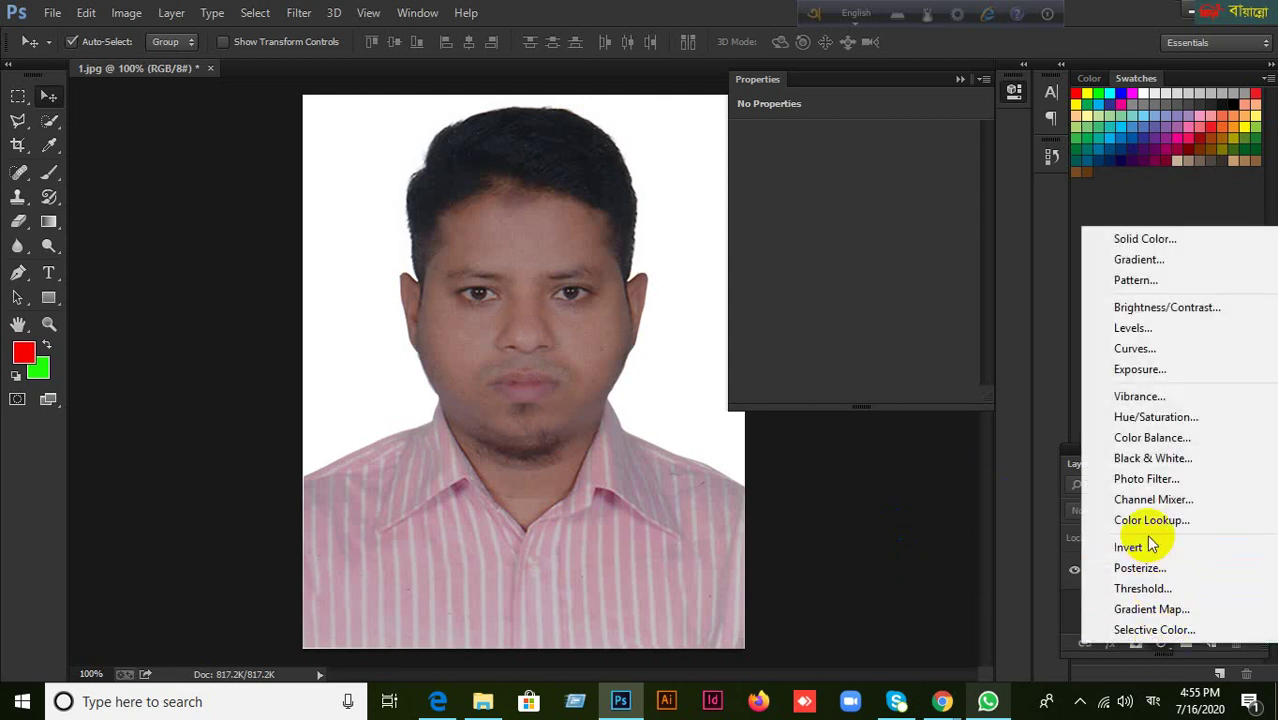
{"action": "left_click", "coordinate": [1171, 358]}
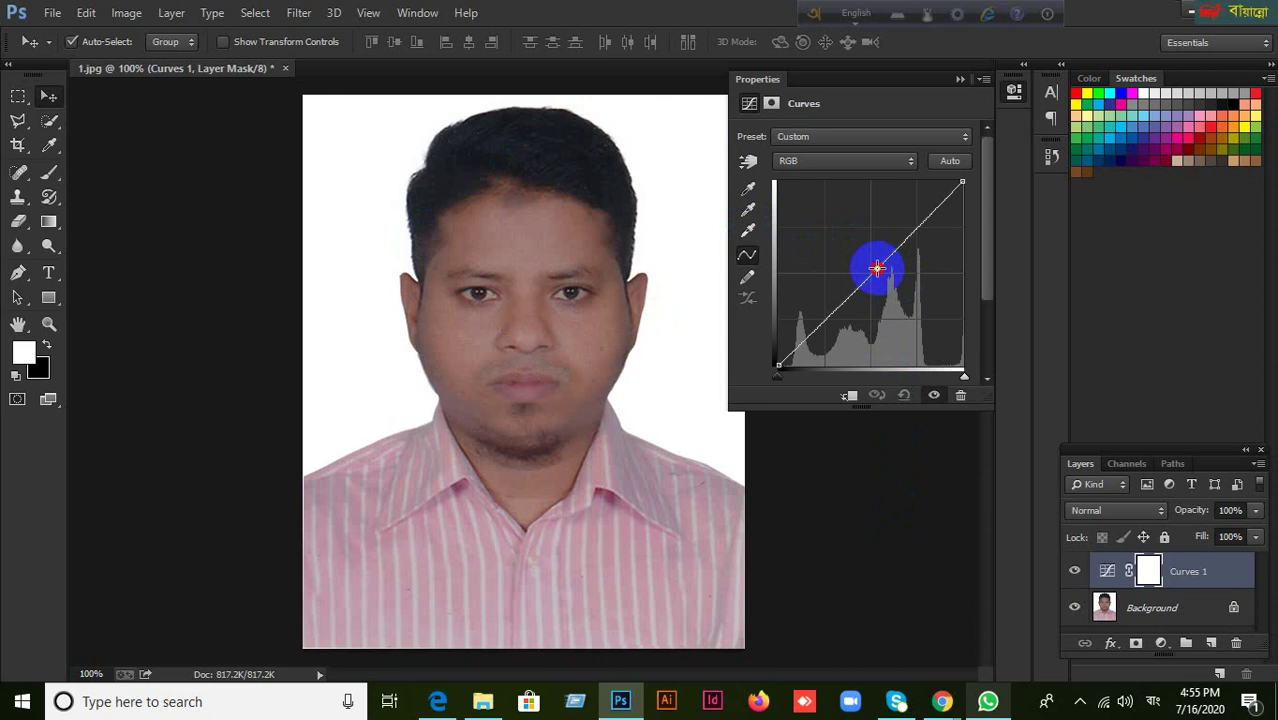
{"action": "mouse_move", "coordinate": [876, 268]}
{"action": "left_mouse_down"}
{"action": "mouse_move", "coordinate": [850, 242]}
{"action": "mouse_move", "coordinate": [922, 307]}
{"action": "mouse_move", "coordinate": [864, 228]}
{"action": "mouse_move", "coordinate": [874, 242]}
{"action": "mouse_move", "coordinate": [859, 265]}
{"action": "mouse_move", "coordinate": [894, 248]}
{"action": "left_mouse_up"}
{"action": "left_click", "coordinate": [541, 172]}
{"action": "left_click", "coordinate": [750, 212]}
{"action": "left_click", "coordinate": [899, 258]}
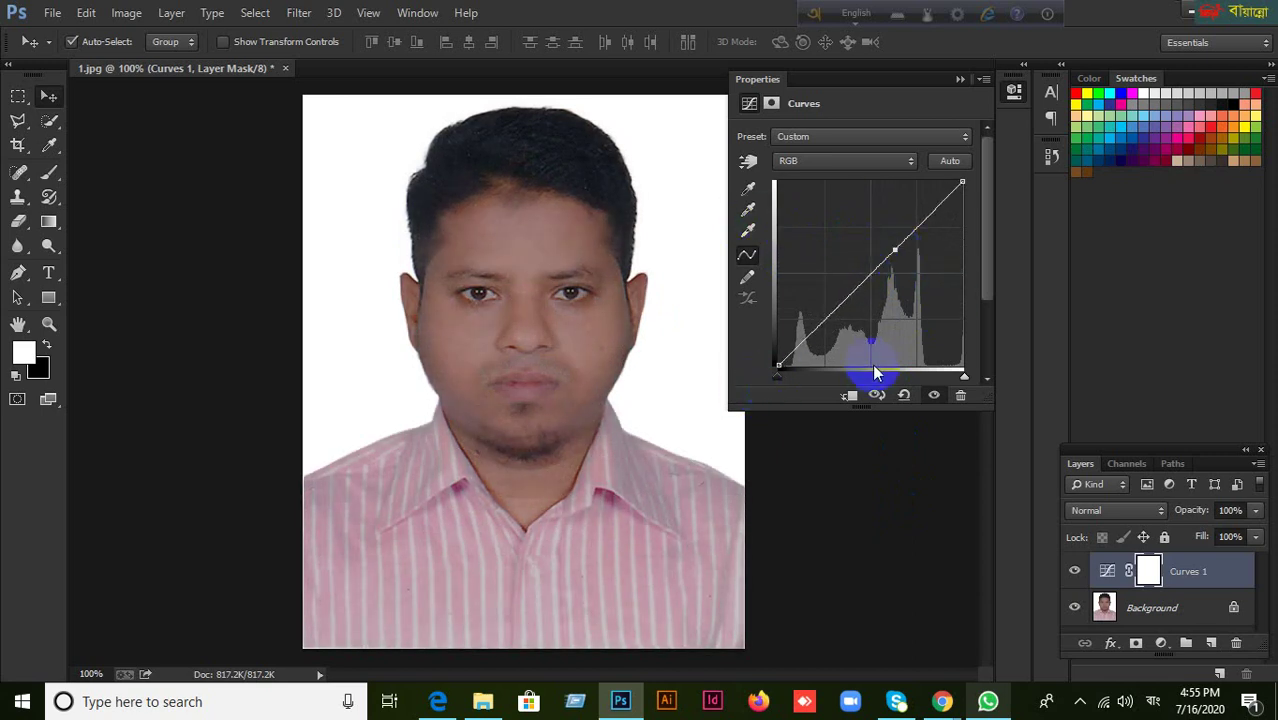
Step: Set the Curves black point by sampling the hair, trying 5 by 5 Average and then 3 by 3 Average sampling
{"action": "left_click", "coordinate": [749, 191]}
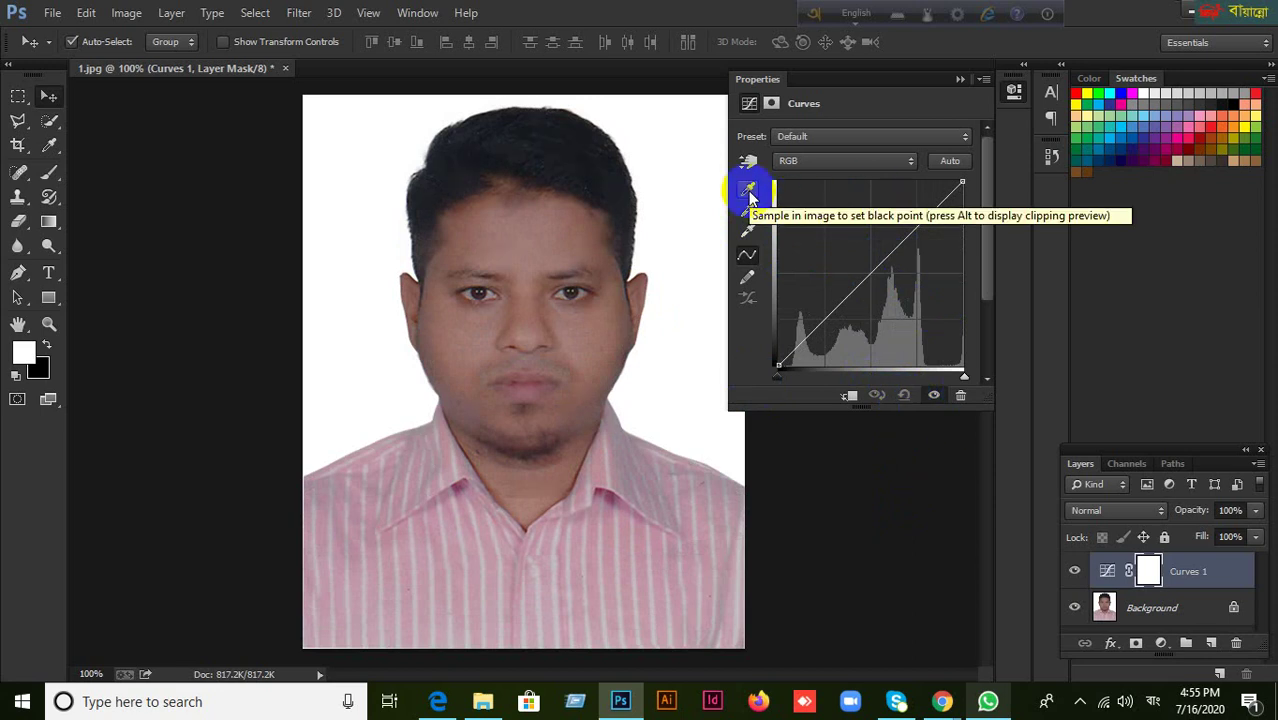
{"action": "left_click", "coordinate": [749, 195]}
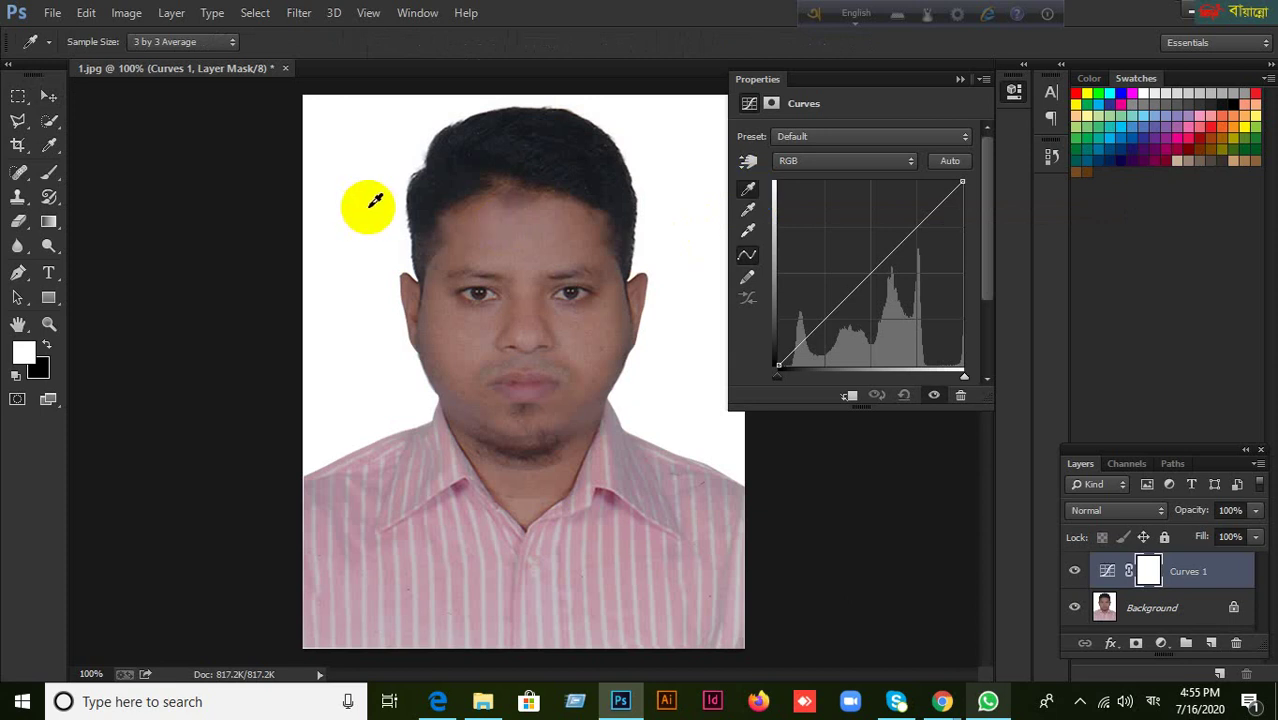
{"action": "left_click", "coordinate": [544, 137]}
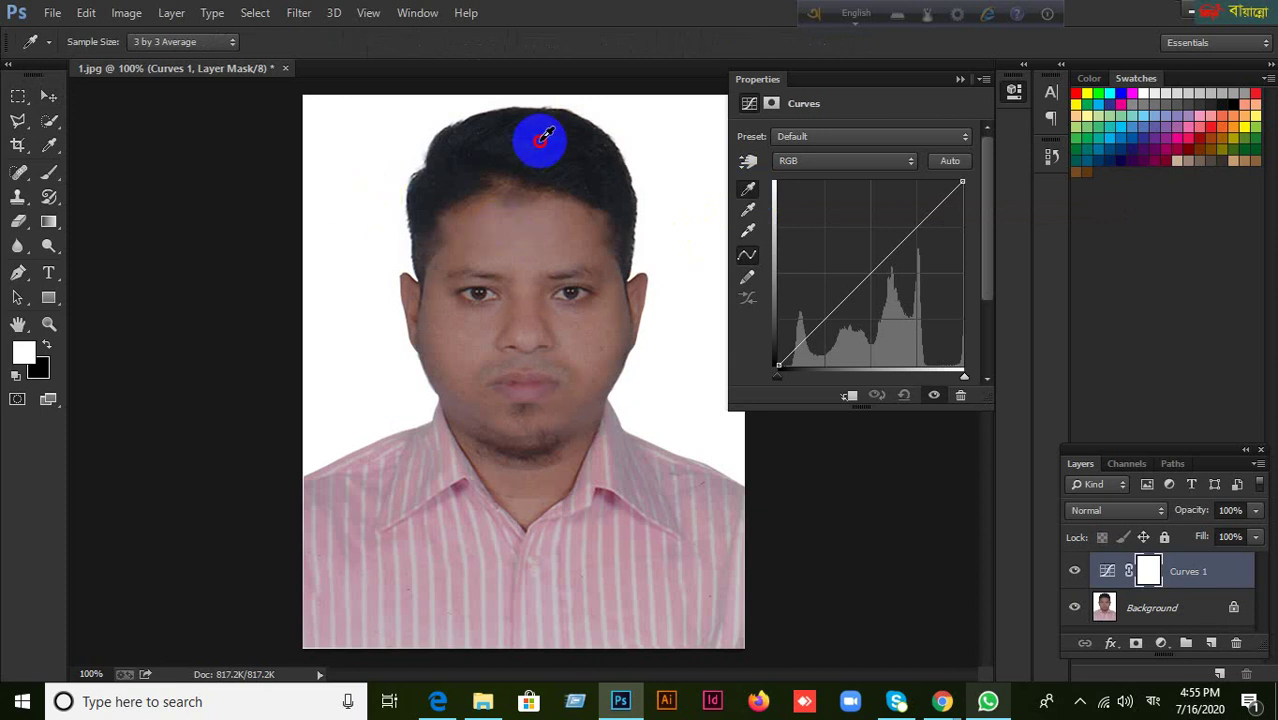
{"action": "right_click", "coordinate": [544, 137]}
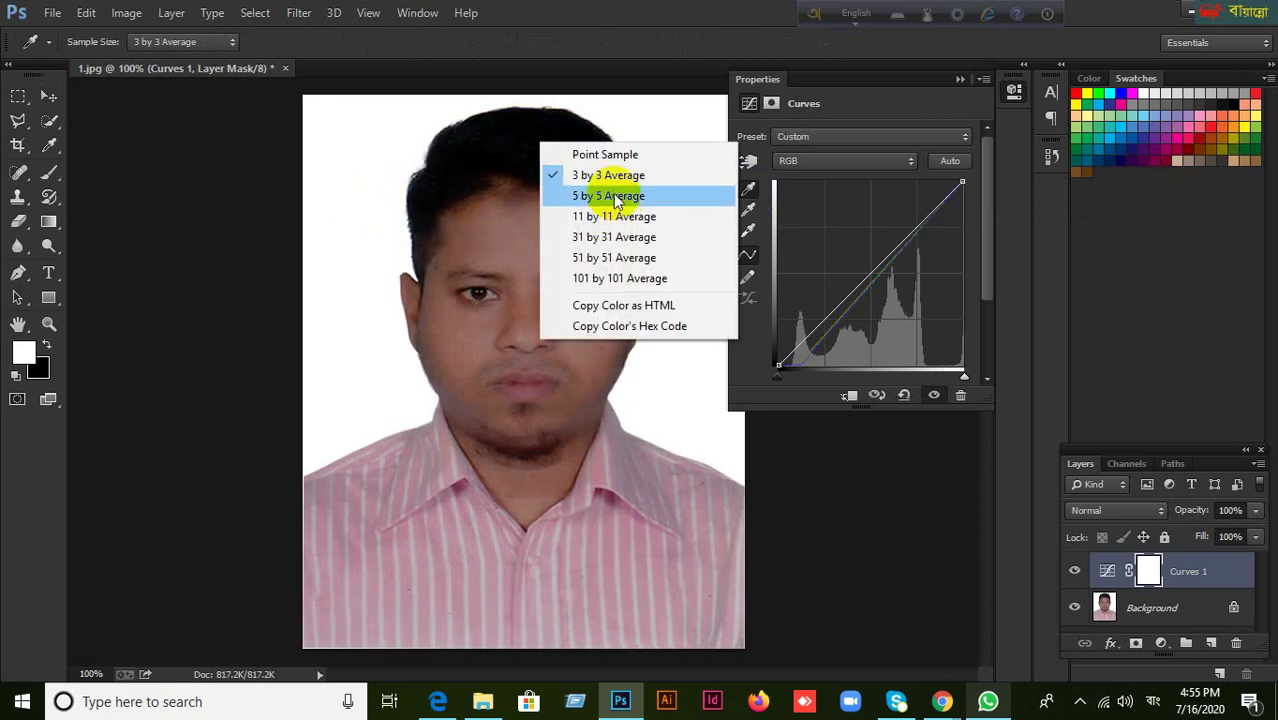
{"action": "left_click", "coordinate": [617, 196]}
{"action": "left_click", "coordinate": [512, 137]}
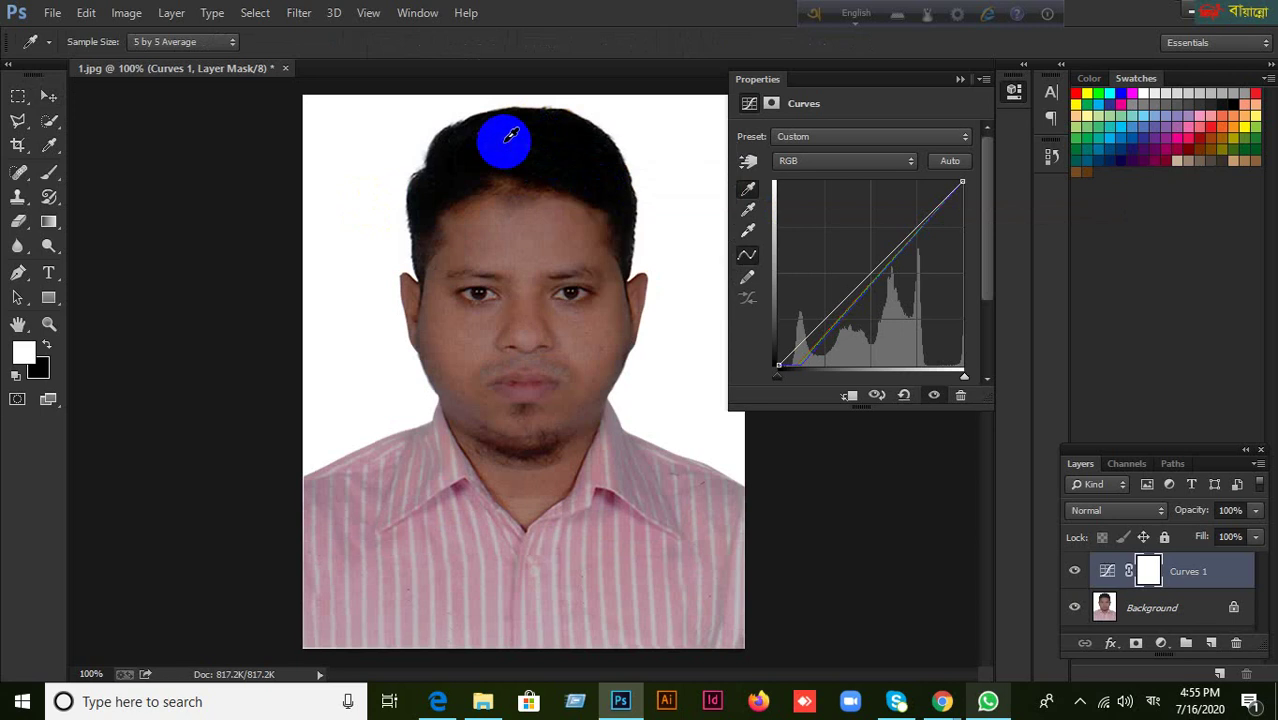
{"action": "mouse_move", "coordinate": [522, 133]}
{"action": "left_mouse_down"}
{"action": "mouse_move", "coordinate": [604, 180]}
{"action": "mouse_move", "coordinate": [621, 174]}
{"action": "mouse_move", "coordinate": [465, 160]}
{"action": "mouse_move", "coordinate": [431, 180]}
{"action": "mouse_move", "coordinate": [598, 273]}
{"action": "mouse_move", "coordinate": [590, 334]}
{"action": "mouse_move", "coordinate": [611, 355]}
{"action": "left_mouse_up"}
{"action": "right_click", "coordinate": [637, 200]}
{"action": "left_click", "coordinate": [672, 214]}
Step: Resample the Curves black point at several spots in the hair using the 3 by 3 Average sample size
{"action": "left_click", "coordinate": [747, 224]}
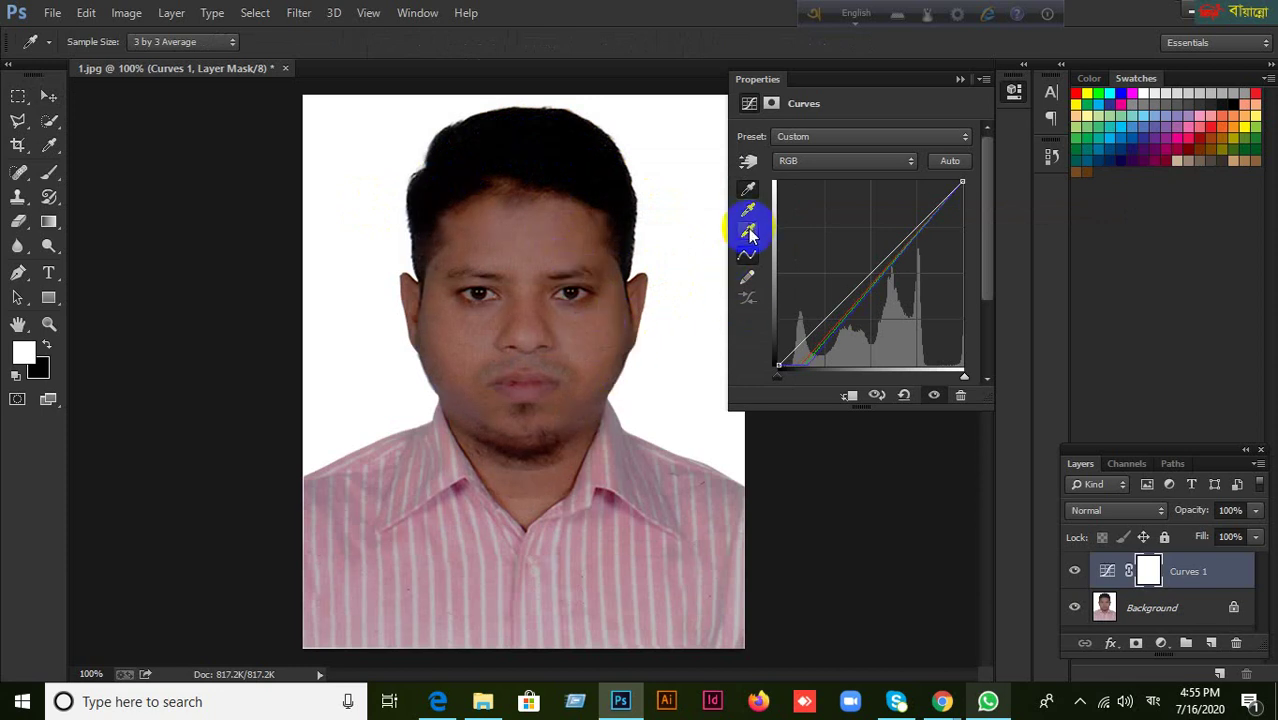
{"action": "left_click", "coordinate": [749, 192]}
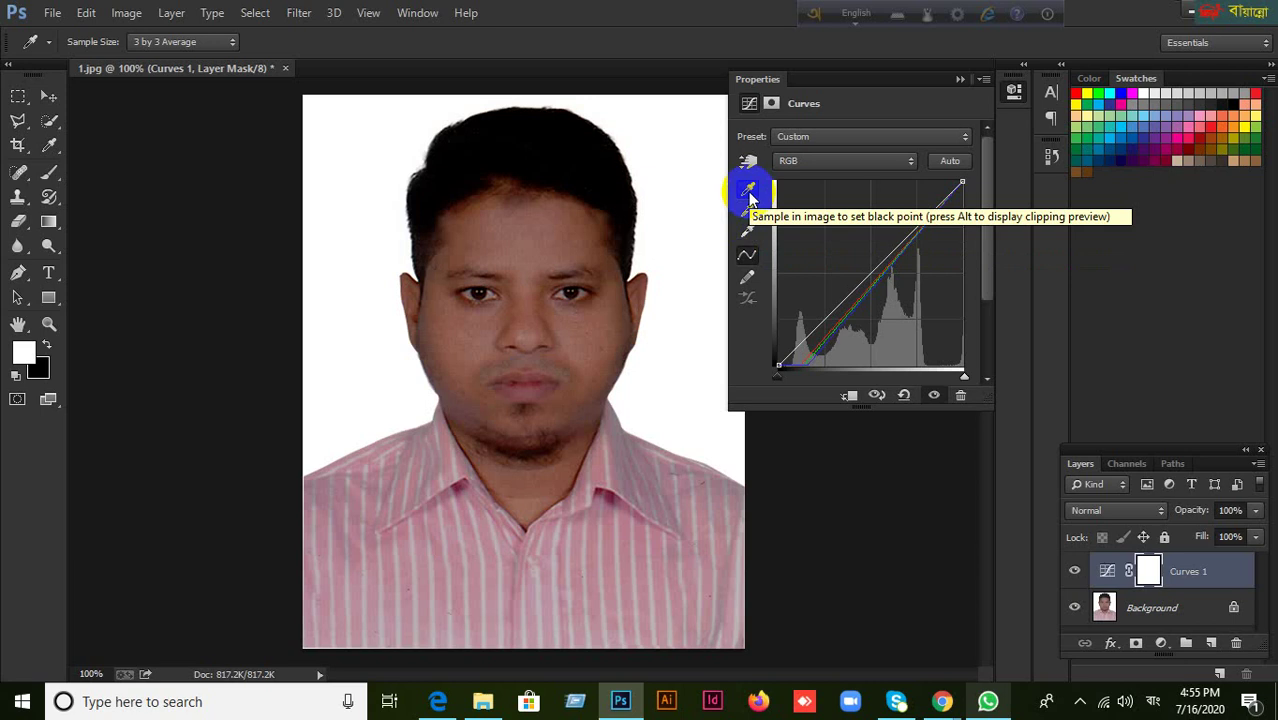
{"action": "left_click", "coordinate": [422, 134]}
{"action": "left_click", "coordinate": [633, 222]}
{"action": "left_click", "coordinate": [538, 146]}
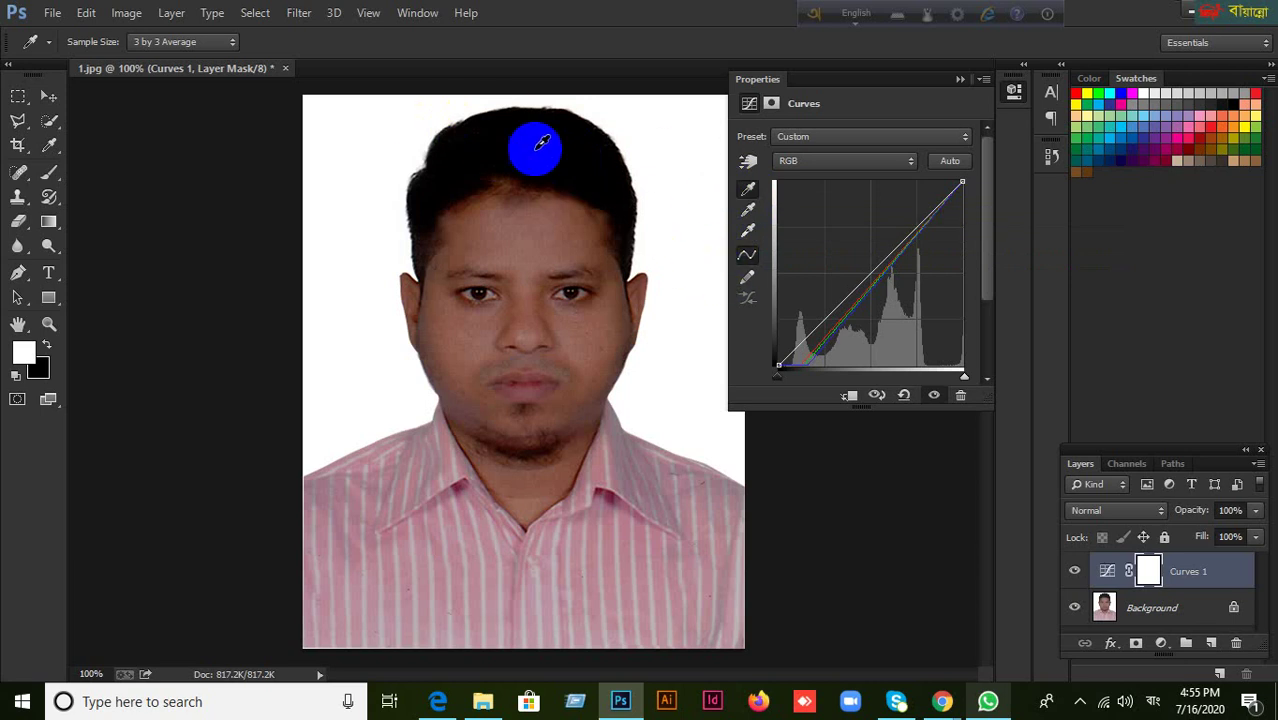
{"action": "mouse_move", "coordinate": [542, 143]}
{"action": "left_mouse_down"}
{"action": "mouse_move", "coordinate": [508, 148]}
{"action": "mouse_move", "coordinate": [559, 134]}
{"action": "mouse_move", "coordinate": [638, 186]}
{"action": "mouse_move", "coordinate": [462, 157]}
{"action": "mouse_move", "coordinate": [491, 134]}
{"action": "left_mouse_up"}
Step: Set the Curves white point by sampling the pink striped shirt with an 11 by 11 Average sample size
{"action": "left_click", "coordinate": [748, 231]}
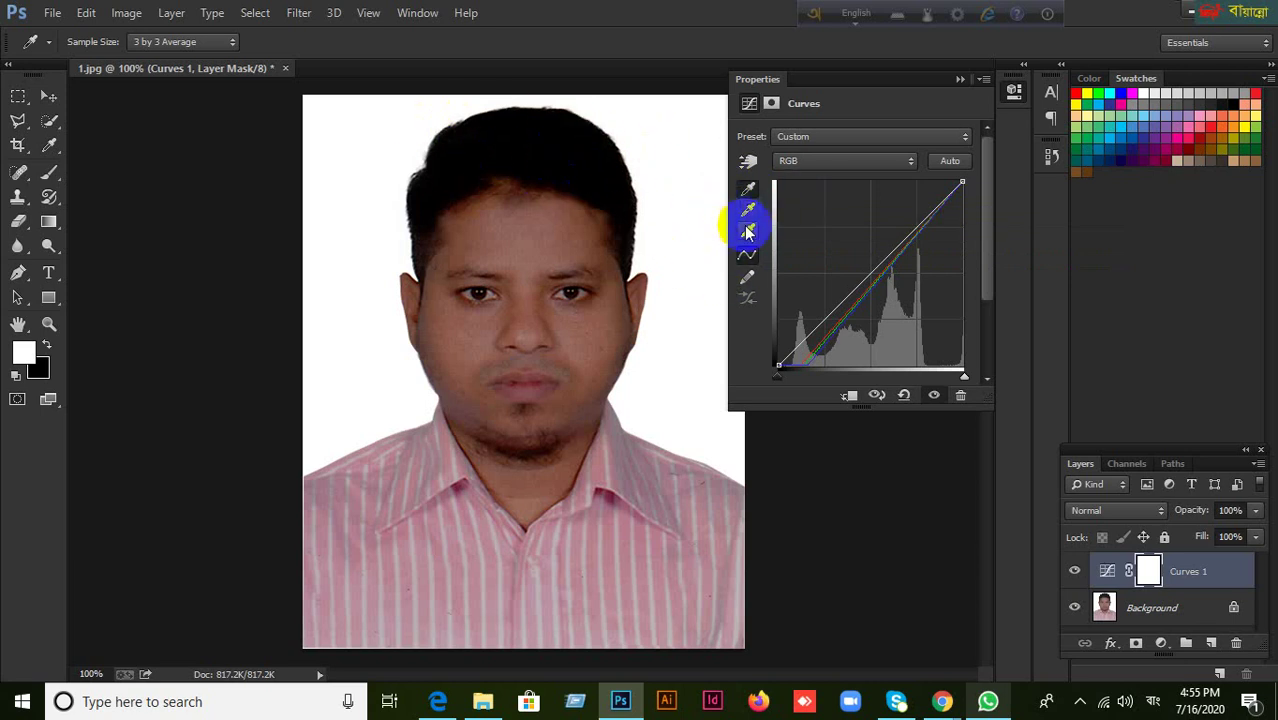
{"action": "left_click", "coordinate": [750, 230]}
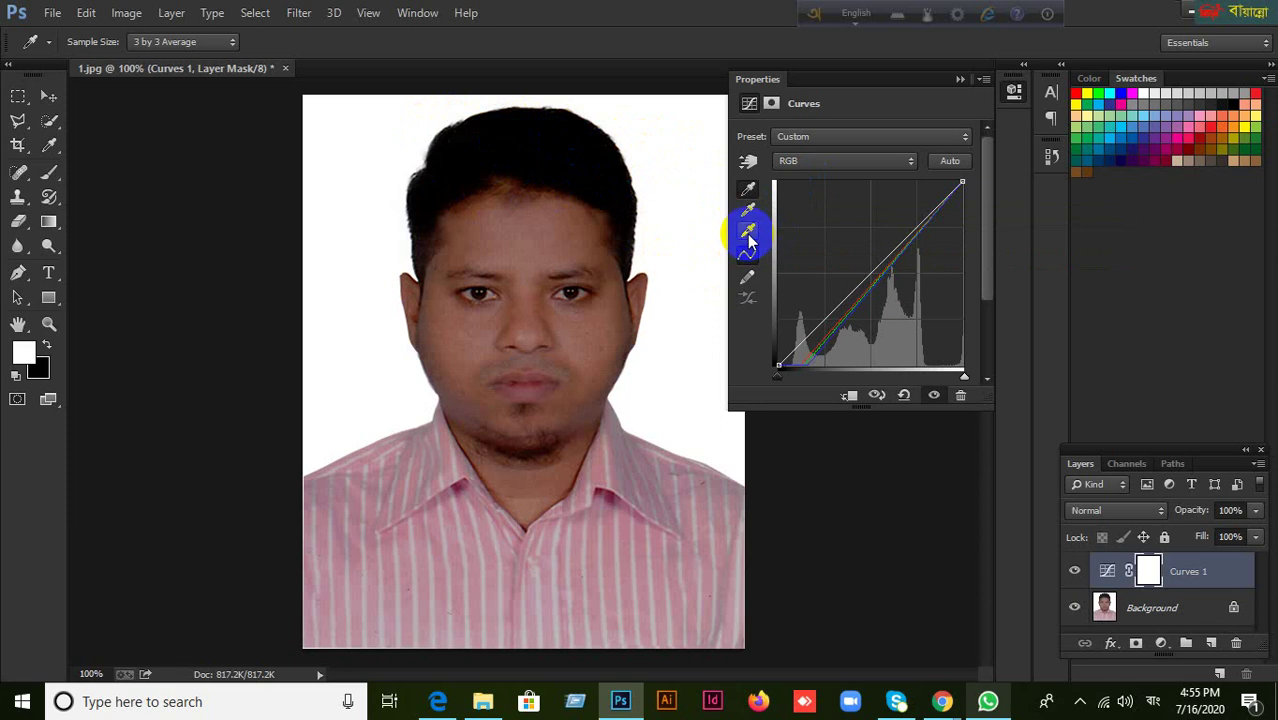
{"action": "left_click", "coordinate": [756, 246]}
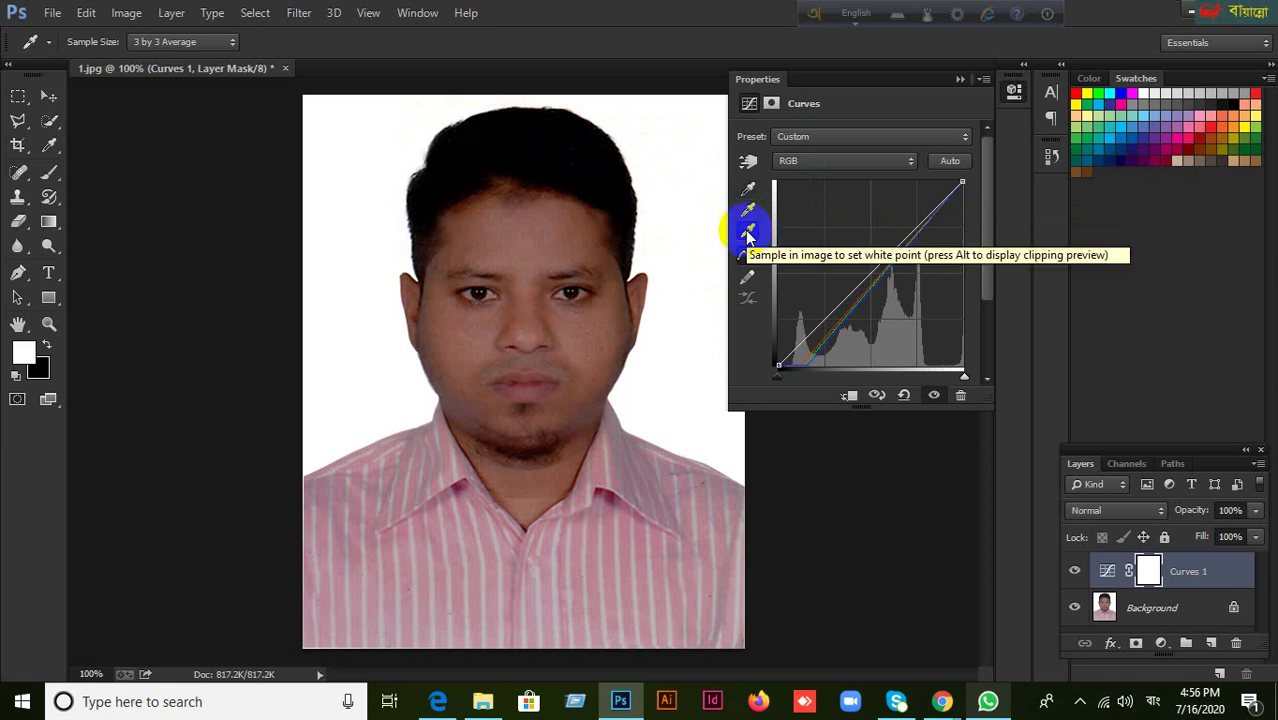
{"action": "left_click", "coordinate": [749, 231]}
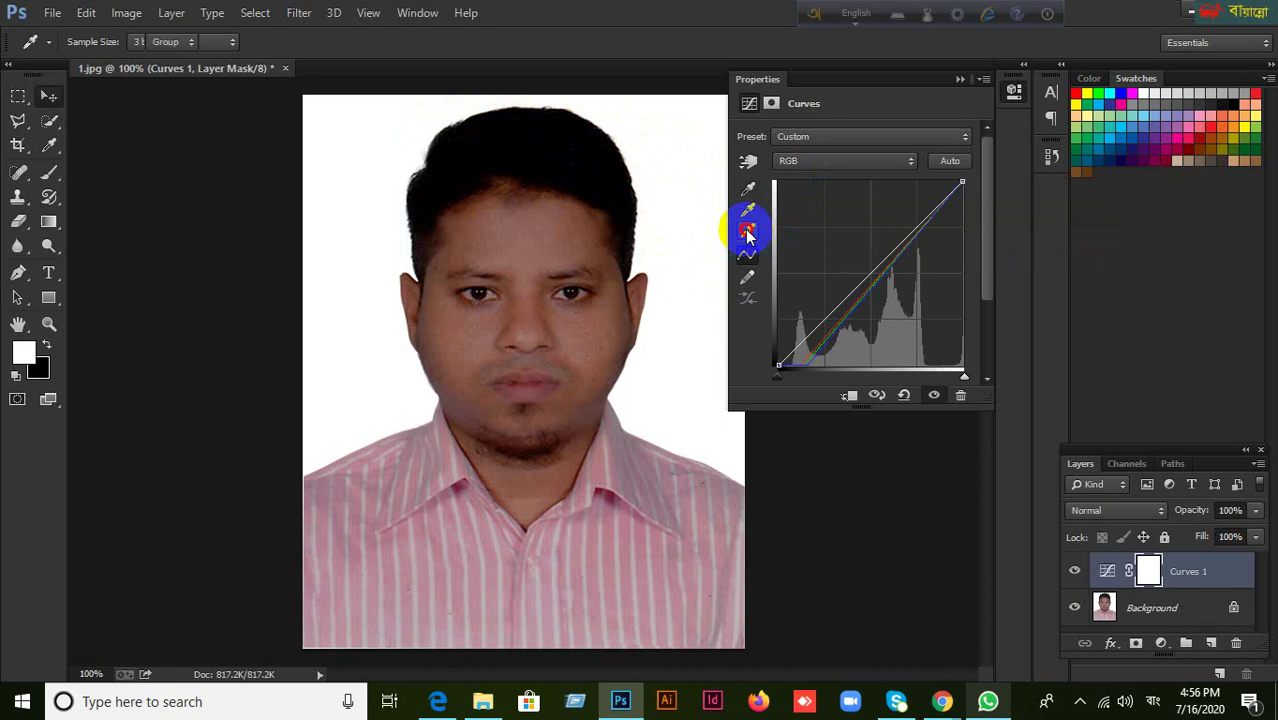
{"action": "left_click", "coordinate": [750, 281]}
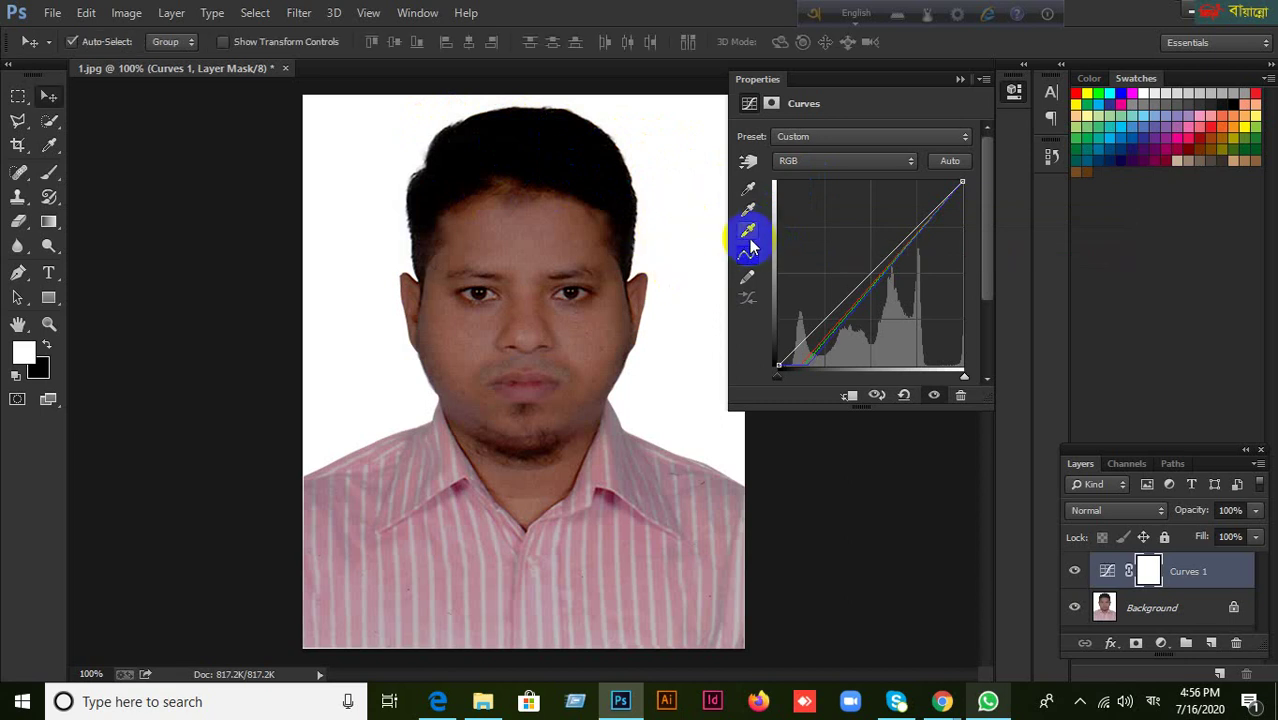
{"action": "left_click", "coordinate": [748, 231]}
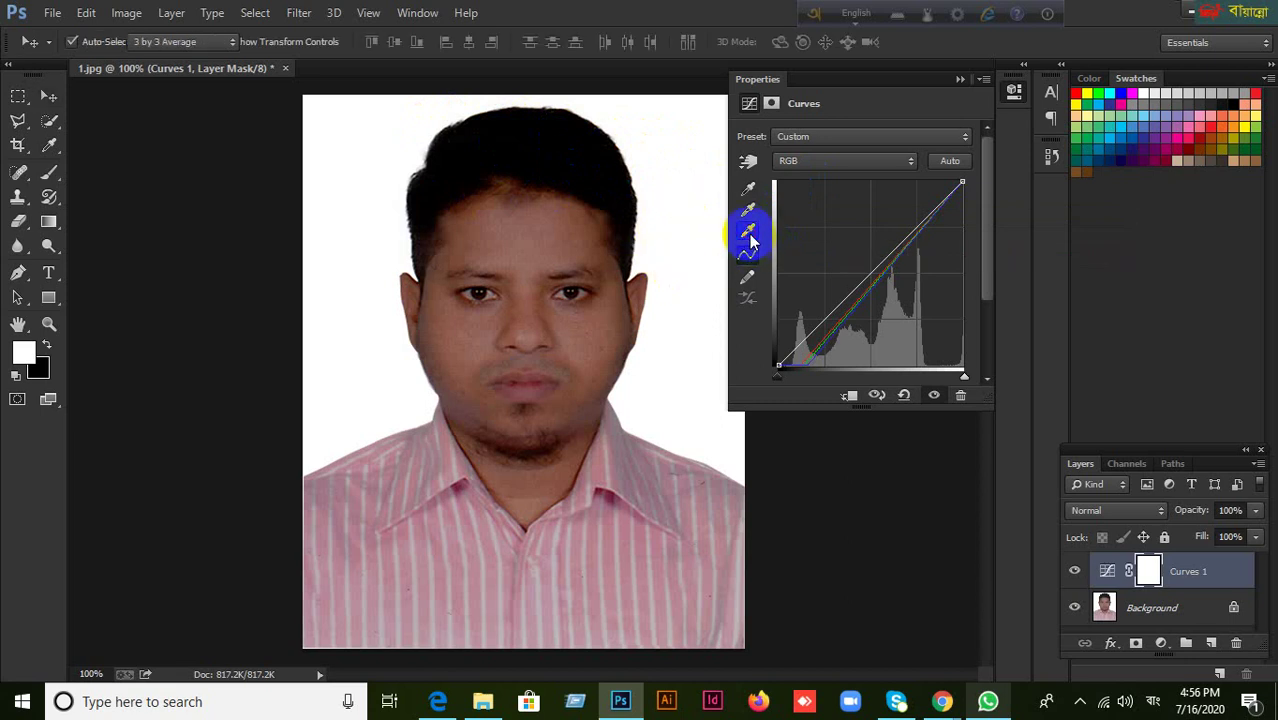
{"action": "right_click", "coordinate": [684, 222]}
{"action": "left_click", "coordinate": [752, 295]}
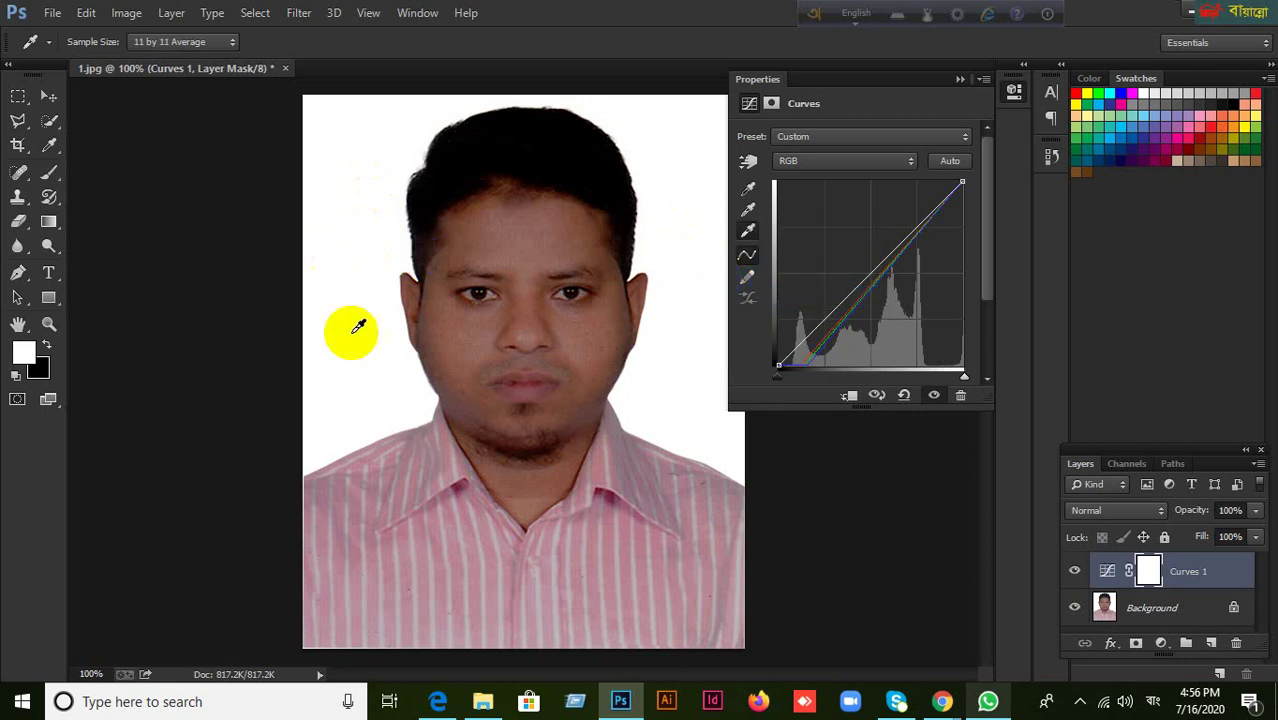
{"action": "left_click", "coordinate": [652, 572]}
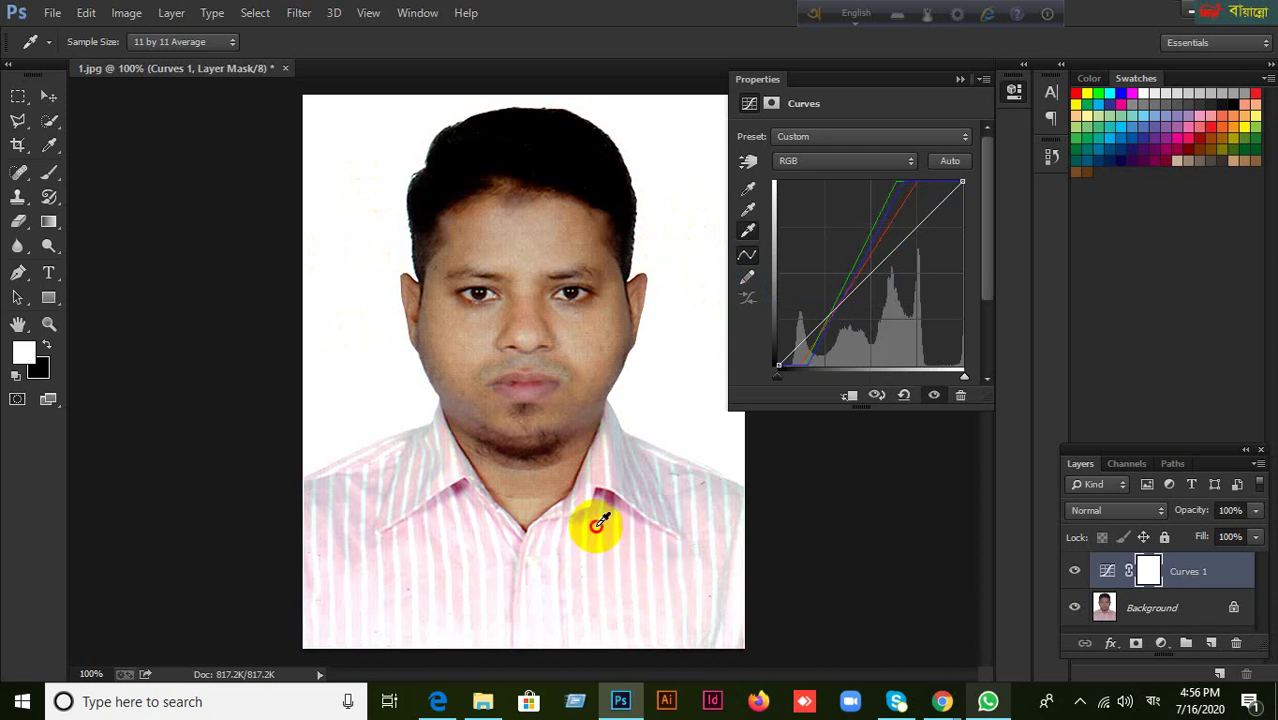
{"action": "left_click", "coordinate": [628, 577]}
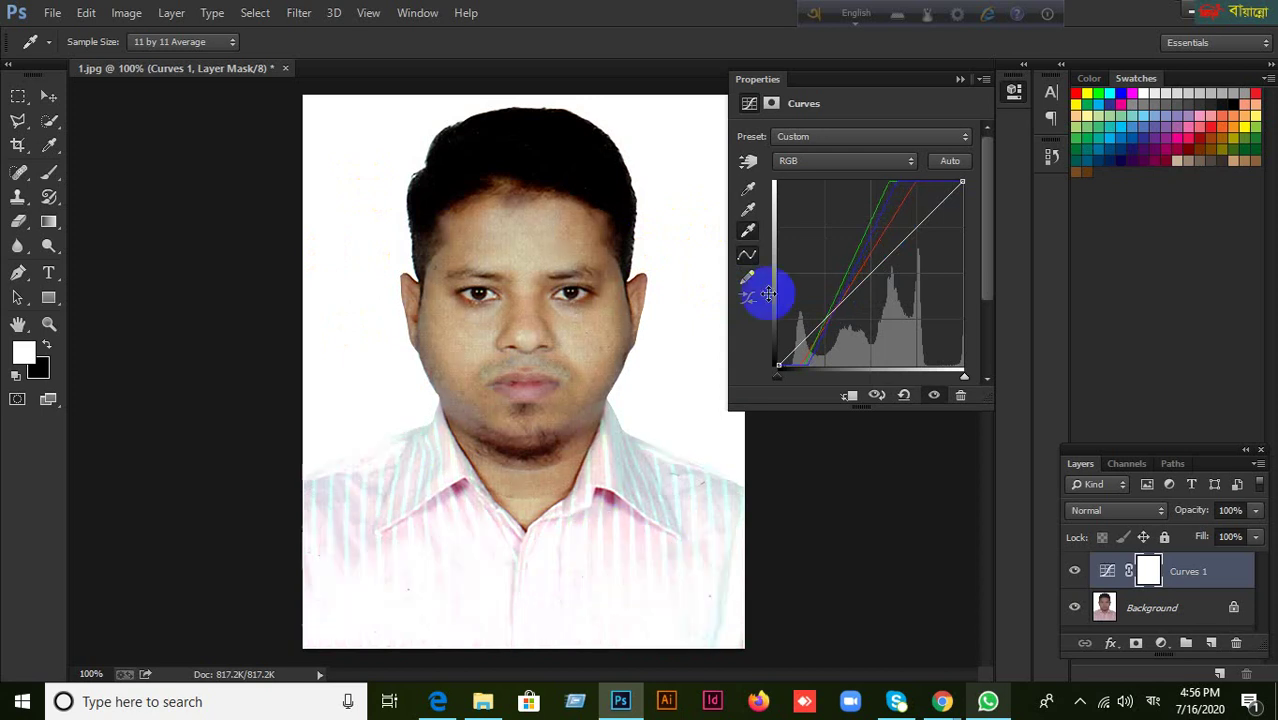
Step: Reset the Curves adjustment to its default and pull the middle of the RGB curve down to darken the midtones
{"action": "left_click", "coordinate": [903, 395]}
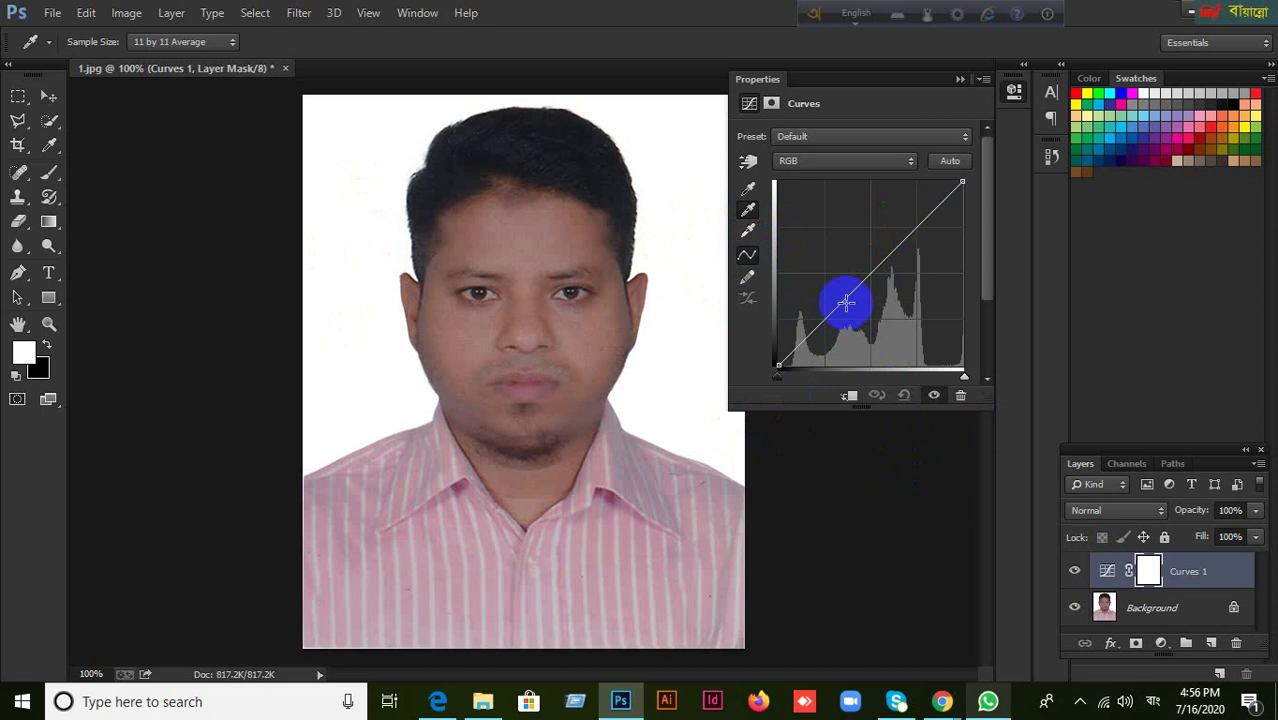
{"action": "left_click", "coordinate": [747, 254]}
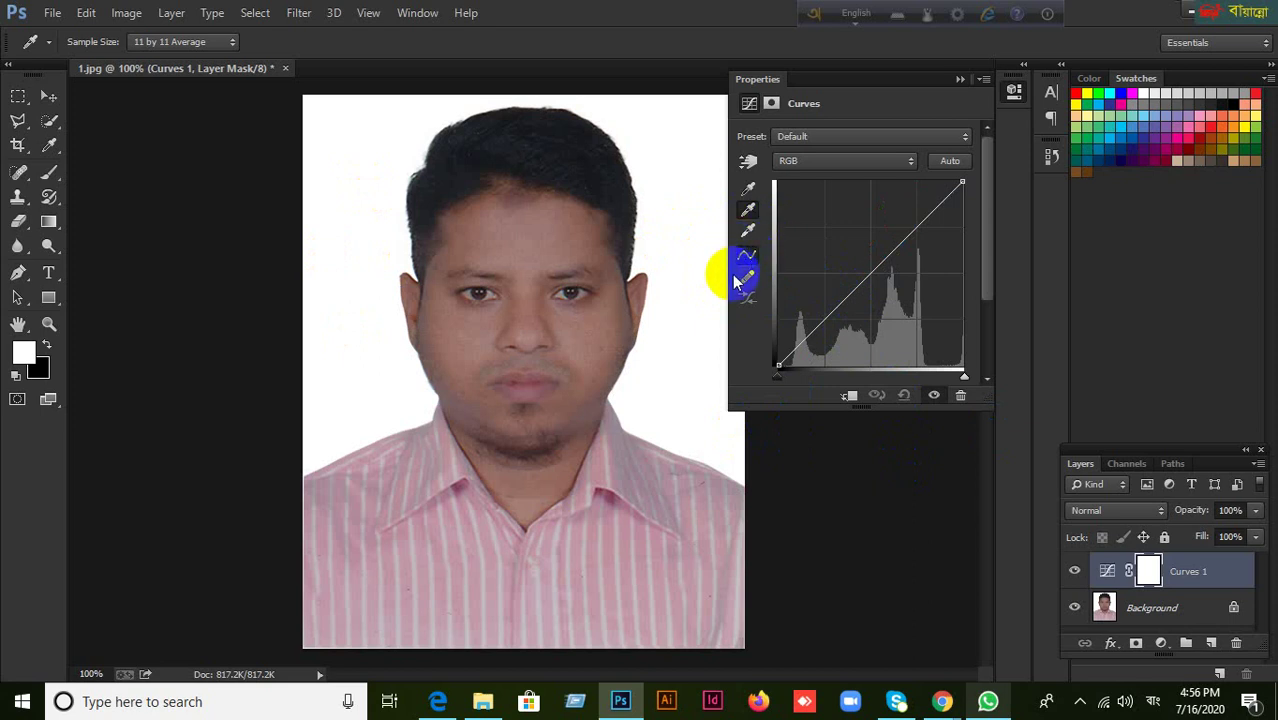
{"action": "left_click", "coordinate": [866, 281]}
{"action": "mouse_move", "coordinate": [866, 281]}
{"action": "left_mouse_down"}
{"action": "mouse_move", "coordinate": [859, 263]}
{"action": "mouse_move", "coordinate": [890, 291]}
{"action": "mouse_move", "coordinate": [884, 249]}
{"action": "mouse_move", "coordinate": [848, 277]}
{"action": "mouse_move", "coordinate": [867, 296]}
{"action": "left_mouse_up"}
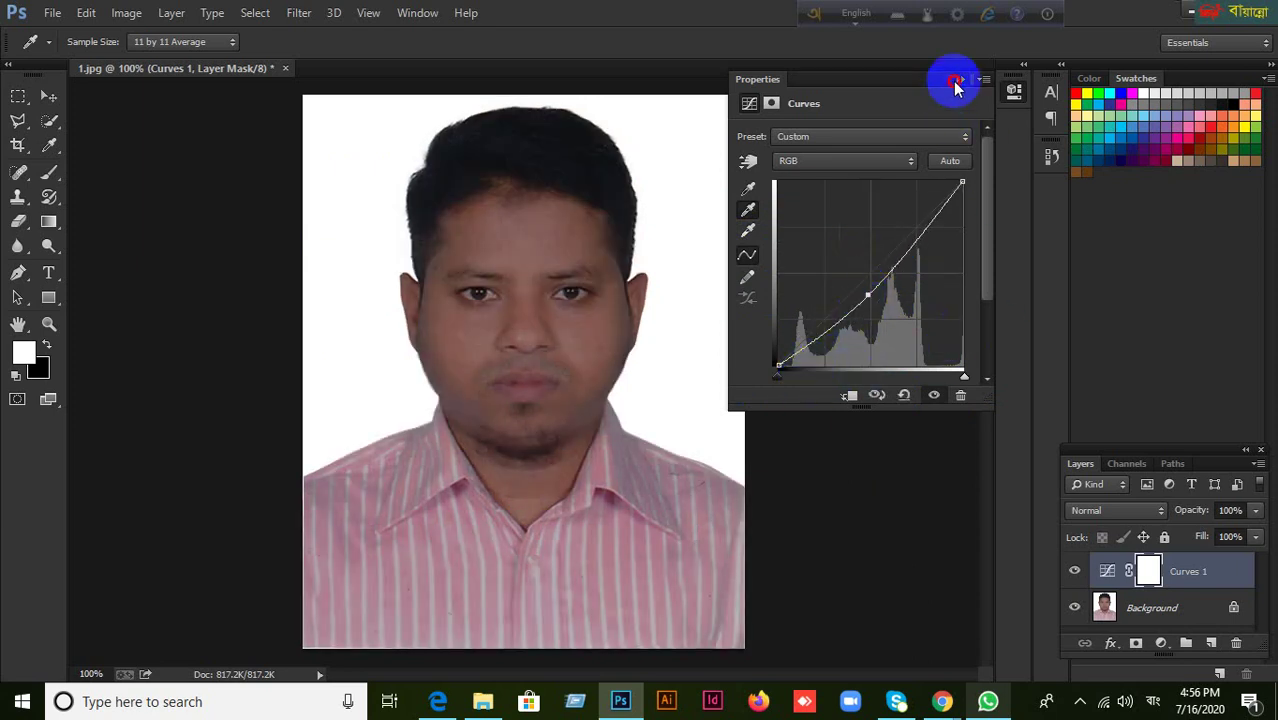
Step: Collapse the Curves properties with the Move tool active and look through the available adjustment layer types
{"action": "left_click", "coordinate": [955, 84]}
{"action": "left_click", "coordinate": [49, 97]}
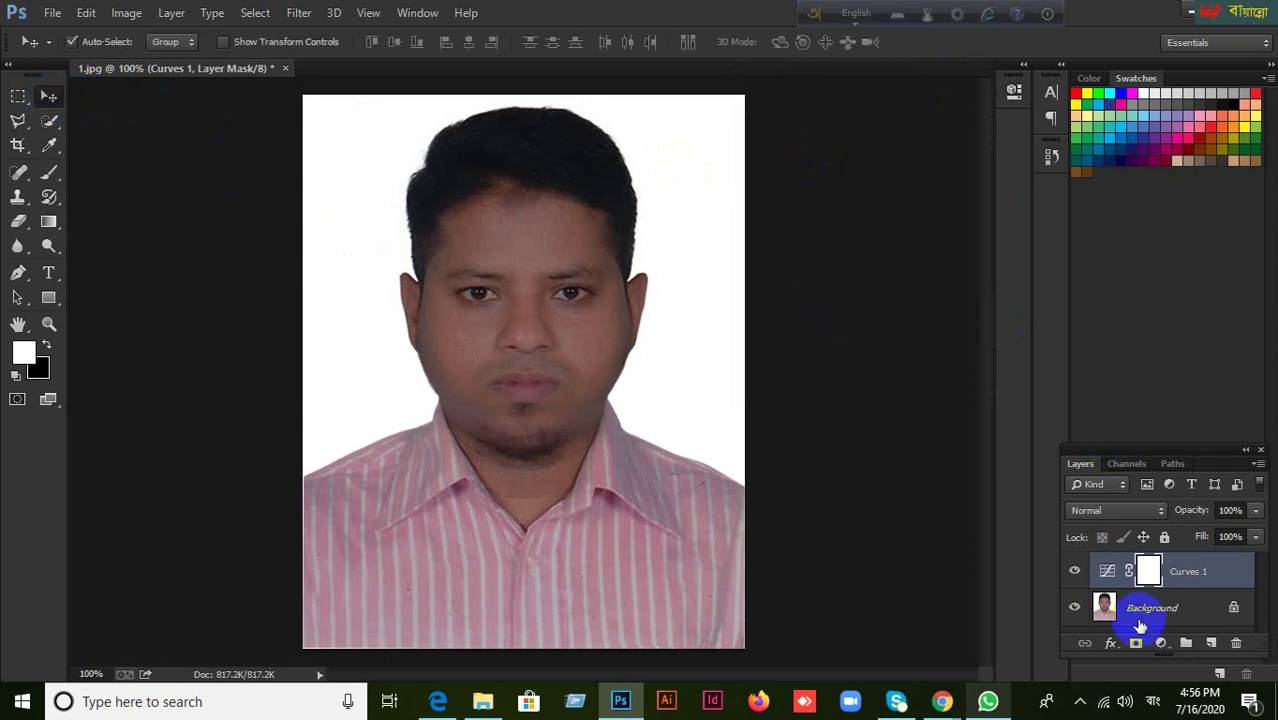
{"action": "left_click", "coordinate": [1161, 643]}
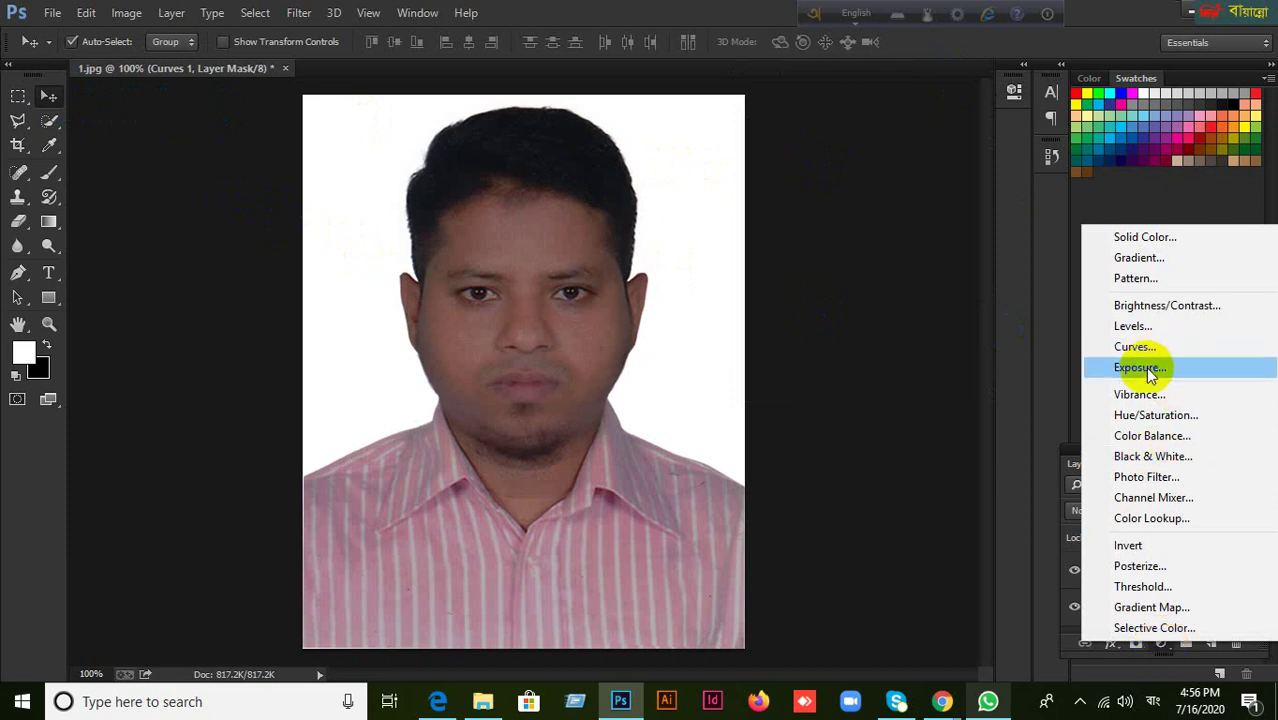
{"action": "left_click", "coordinate": [907, 345]}
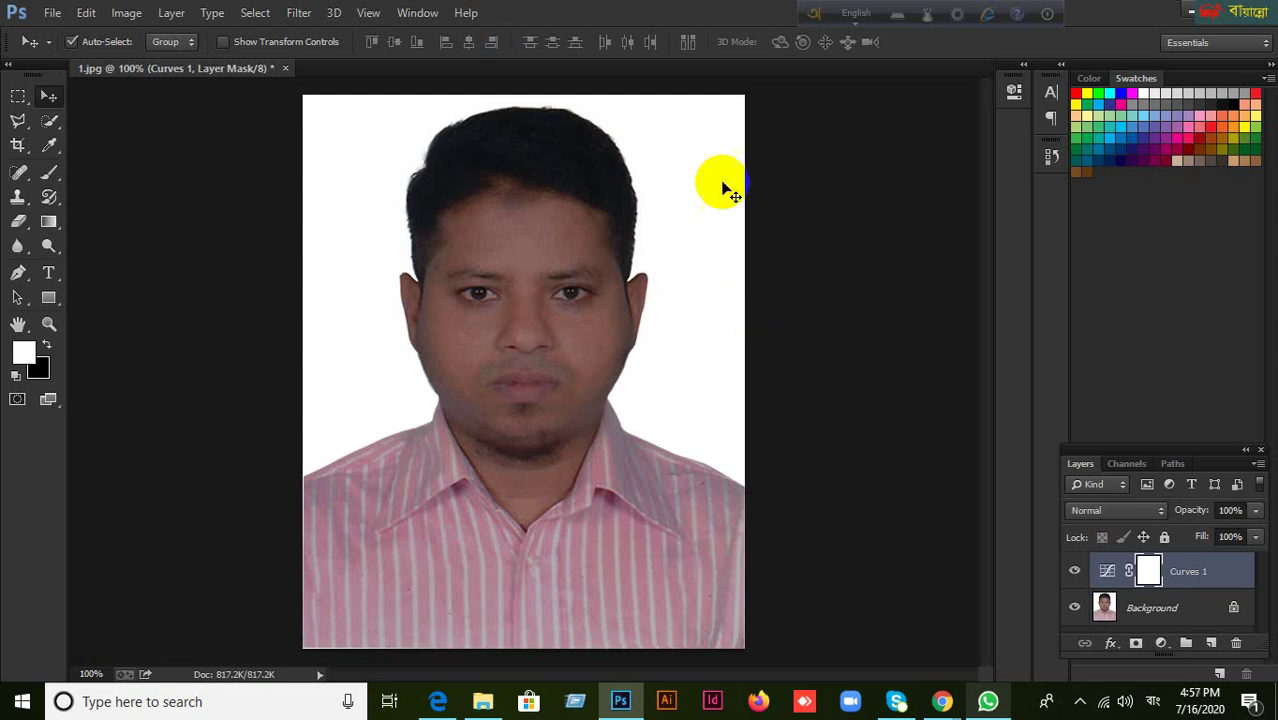
Step: Switch to the Google Meet call in Chrome, stop presenting the screen, and put the browser away
{"action": "mouse_move", "coordinate": [942, 701]}
{"action": "left_click", "coordinate": [898, 638]}
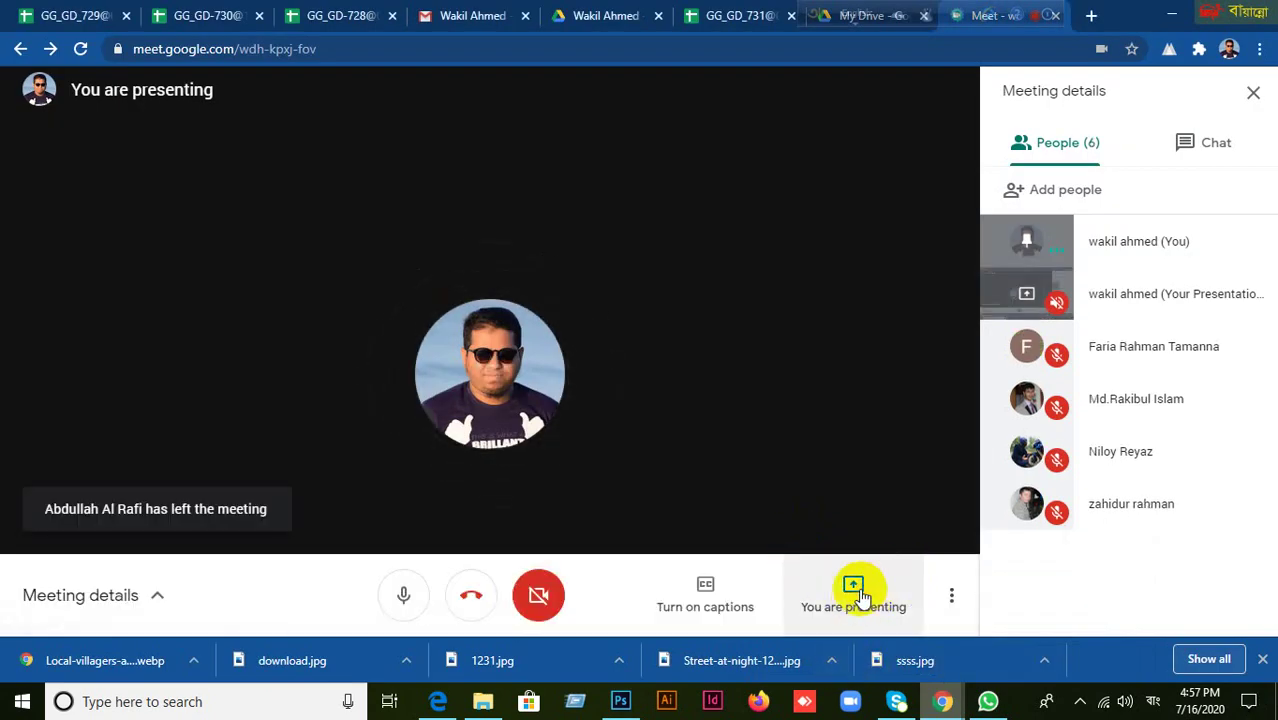
{"action": "left_click", "coordinate": [905, 609]}
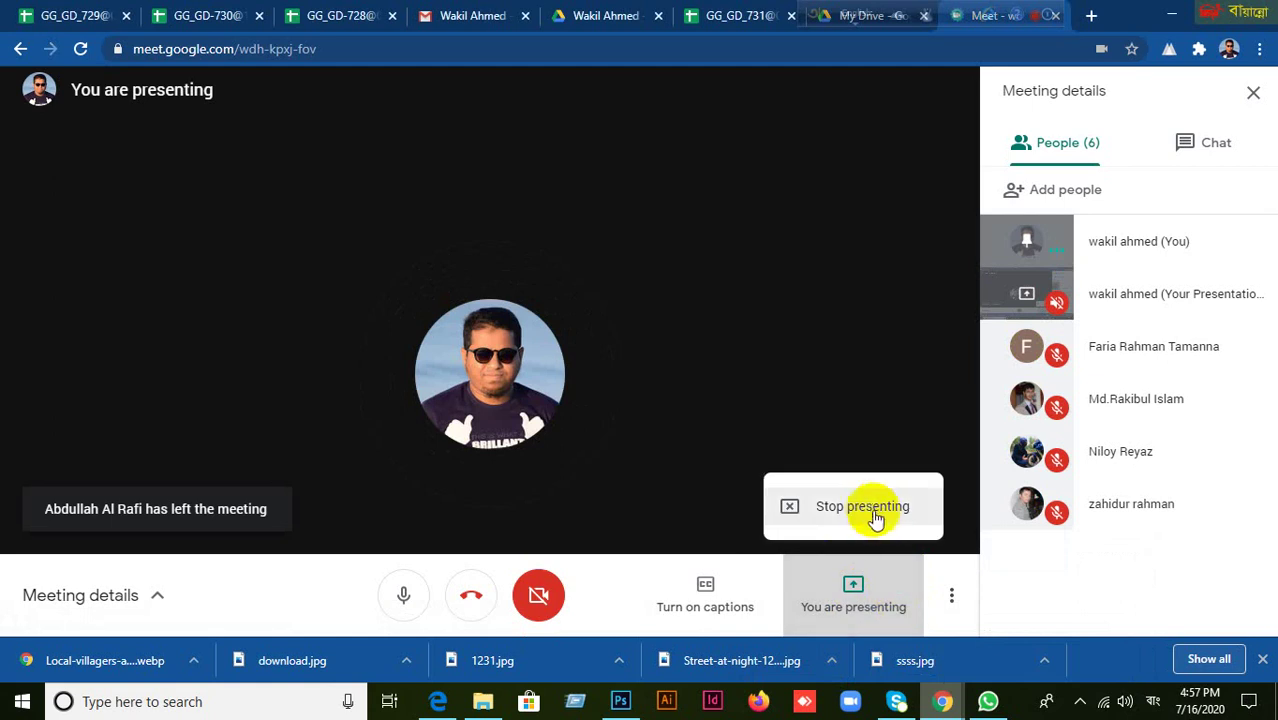
{"action": "key", "text": "Return"}
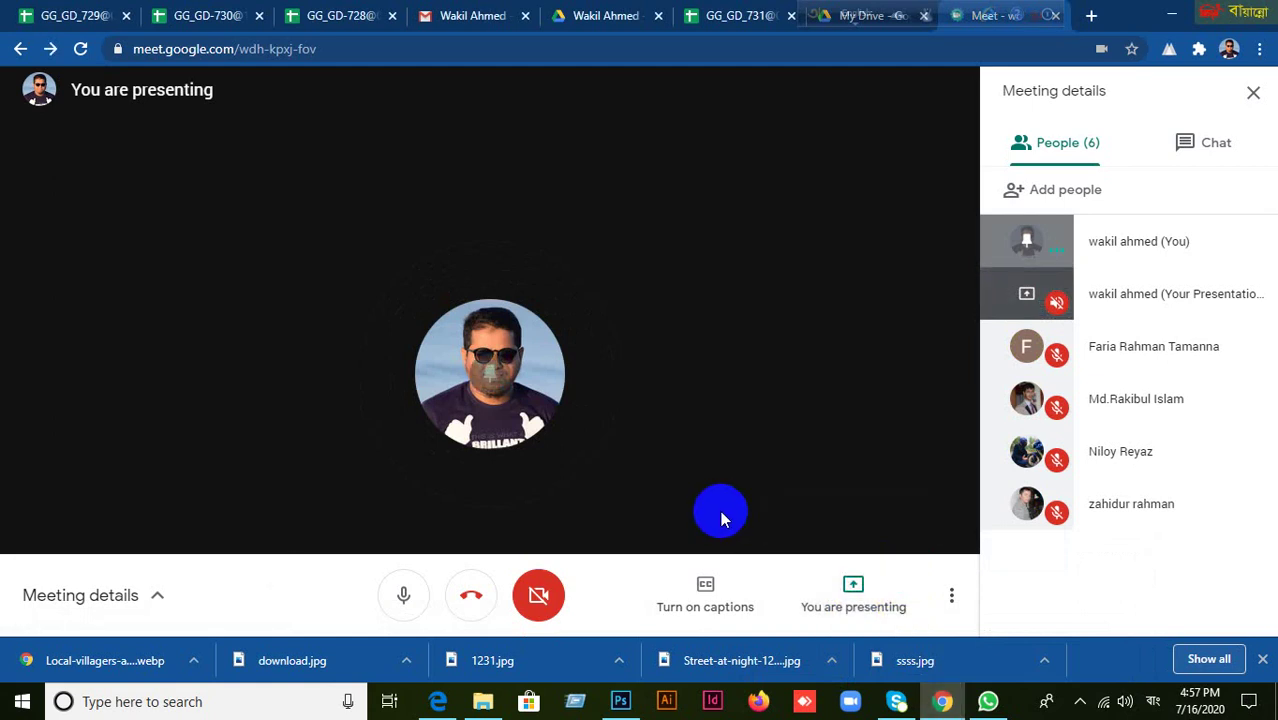
{"action": "left_click", "coordinate": [1171, 20]}
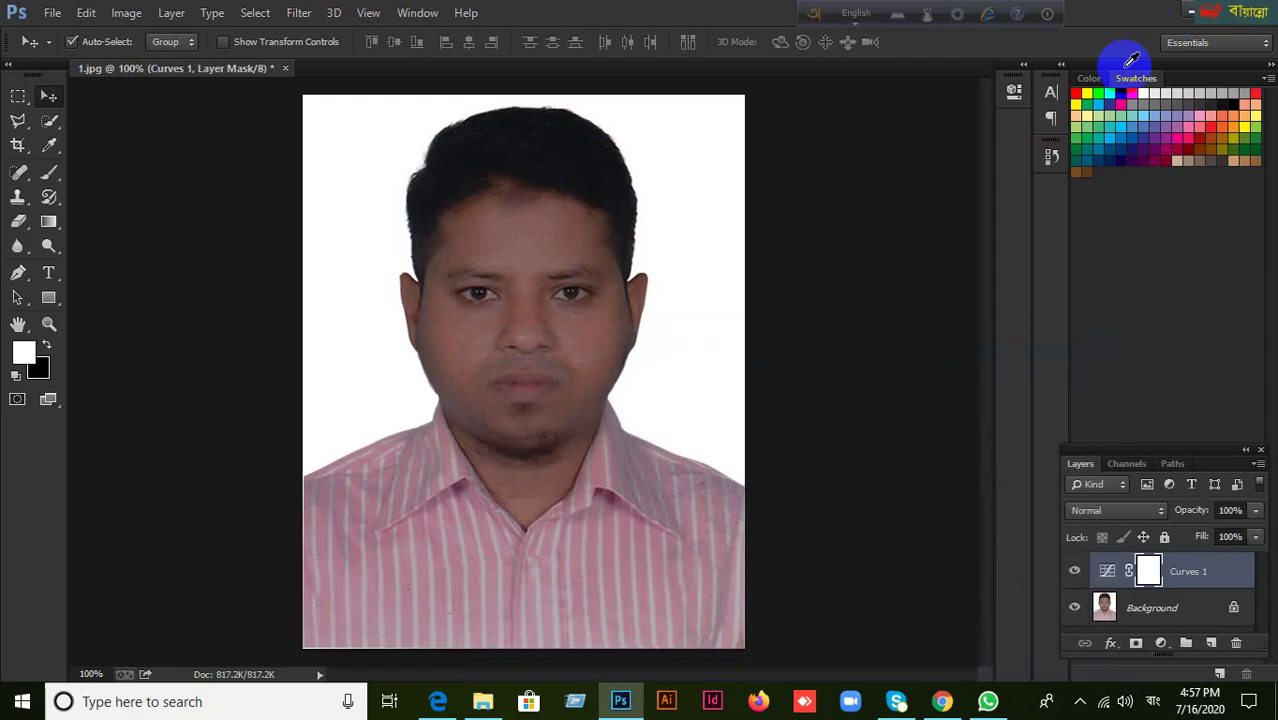
Step: Create a new Microsoft Word document on the desktop under its default name and open it in Word
{"action": "left_click", "coordinate": [1190, 16]}
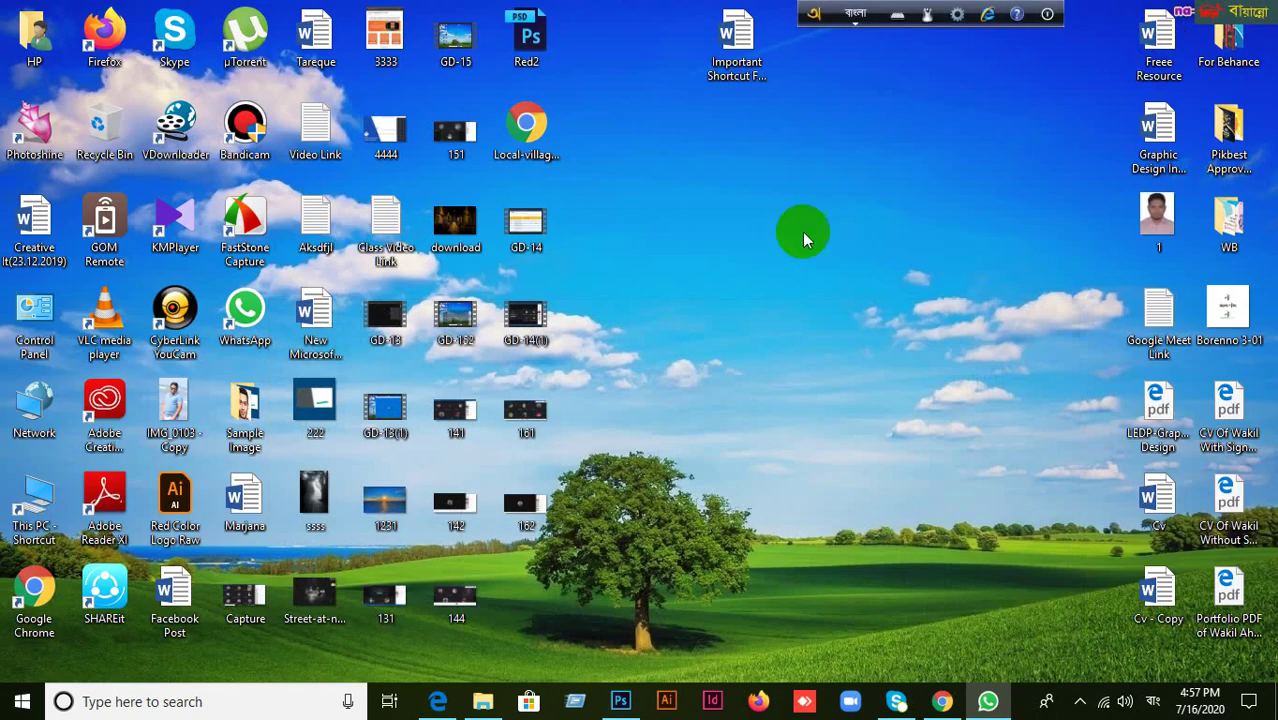
{"action": "right_click", "coordinate": [699, 174]}
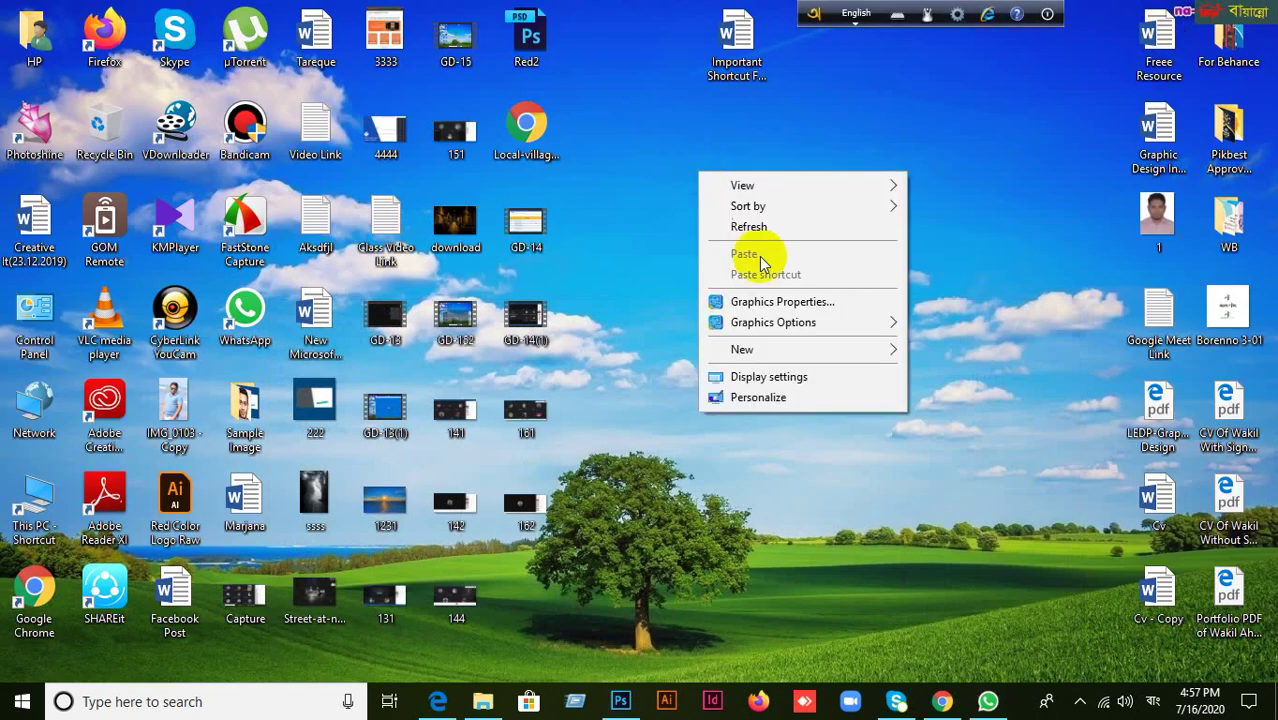
{"action": "mouse_move", "coordinate": [770, 350]}
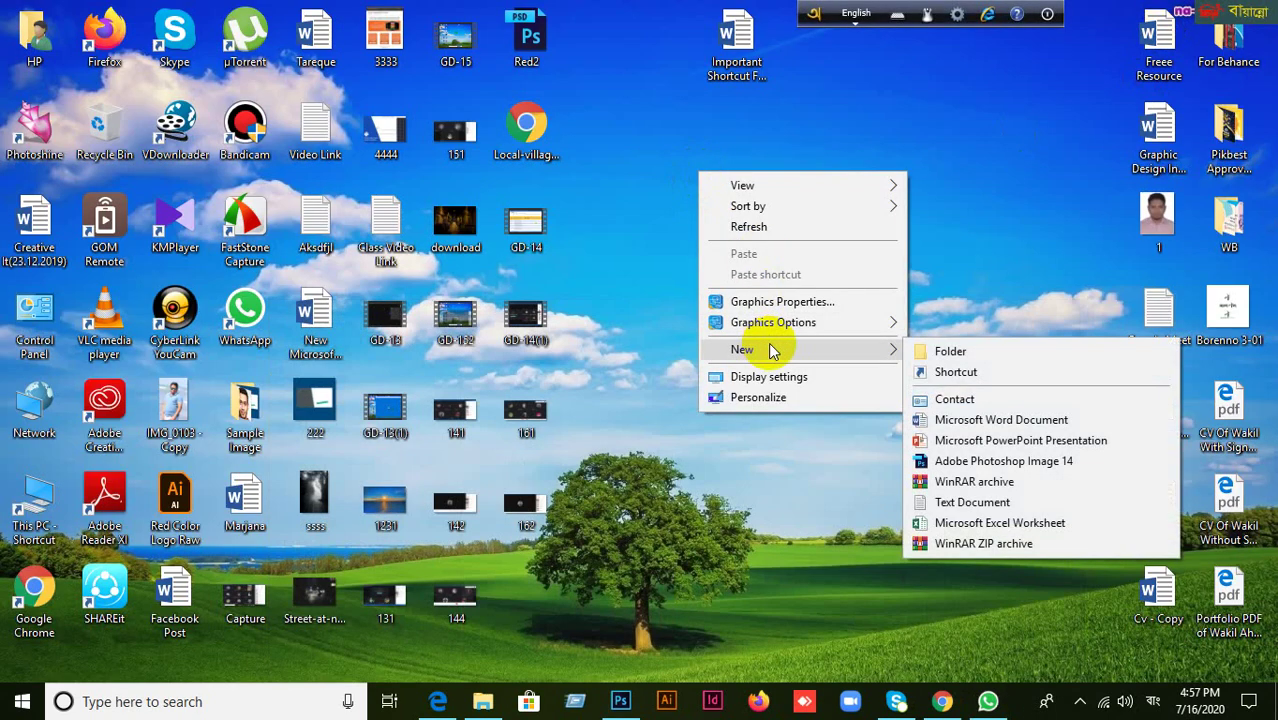
{"action": "left_click", "coordinate": [976, 422]}
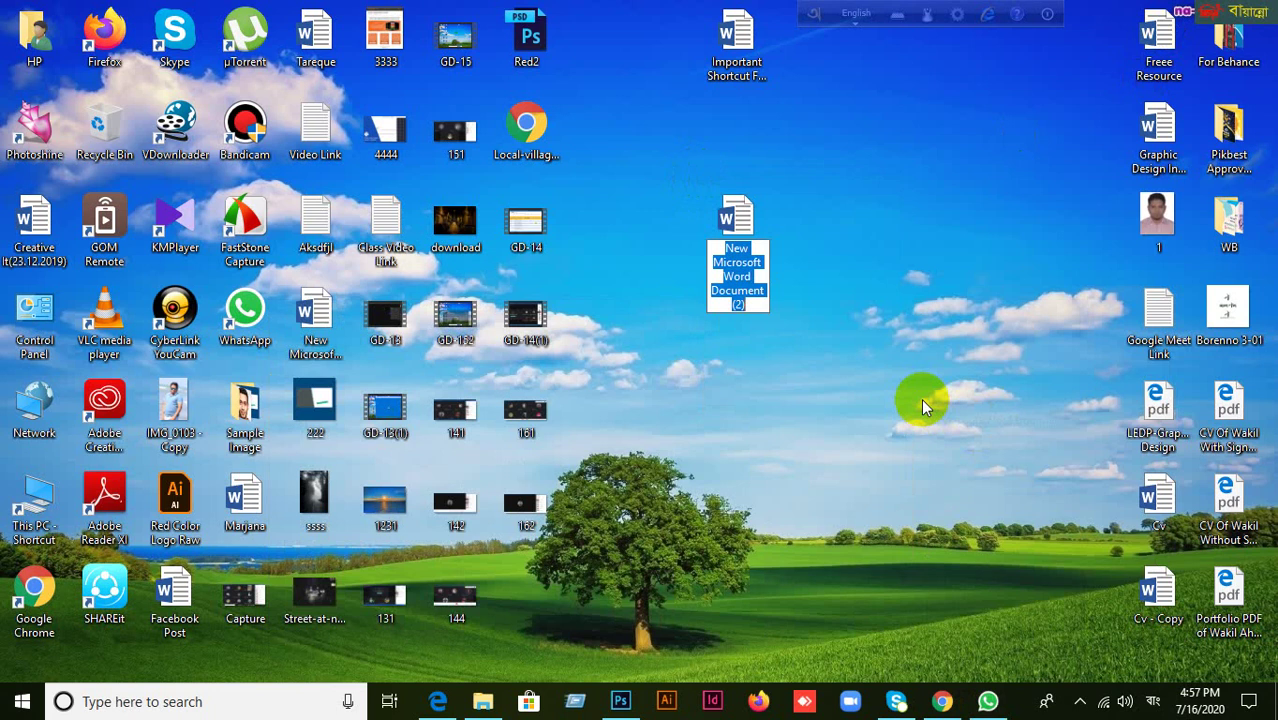
{"action": "left_click", "coordinate": [1070, 237]}
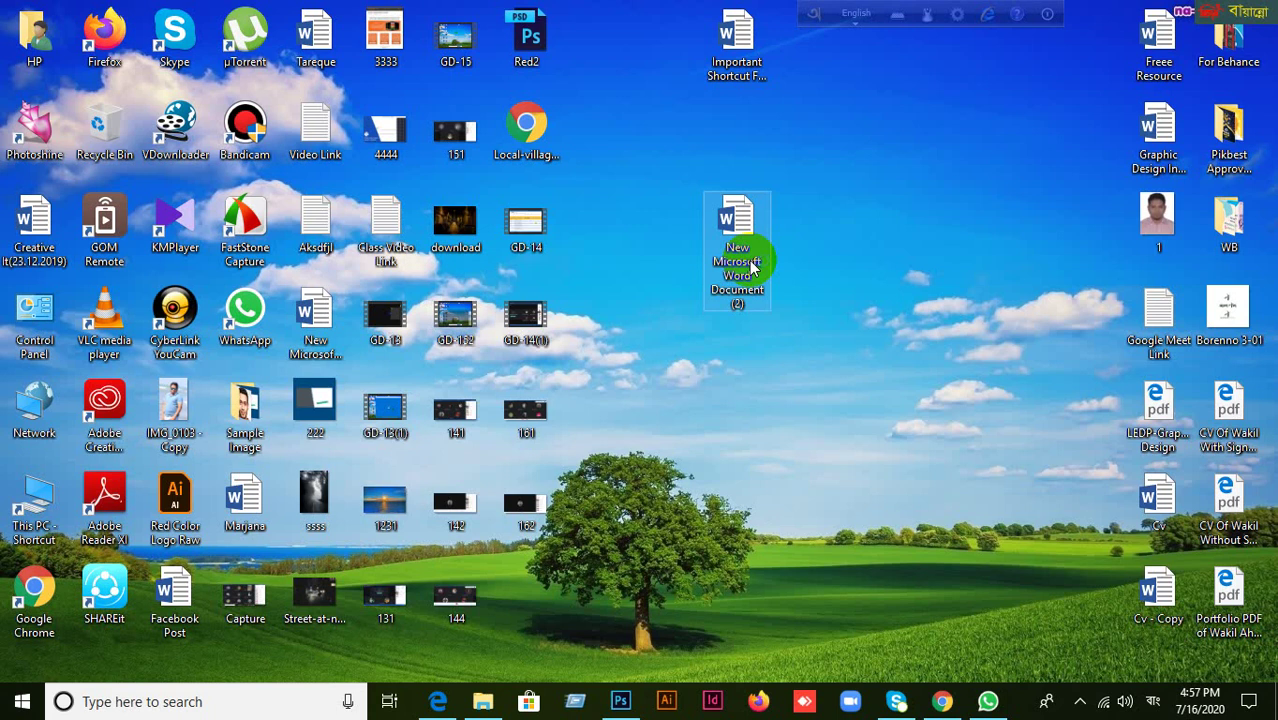
{"action": "double_click", "coordinate": [753, 268]}
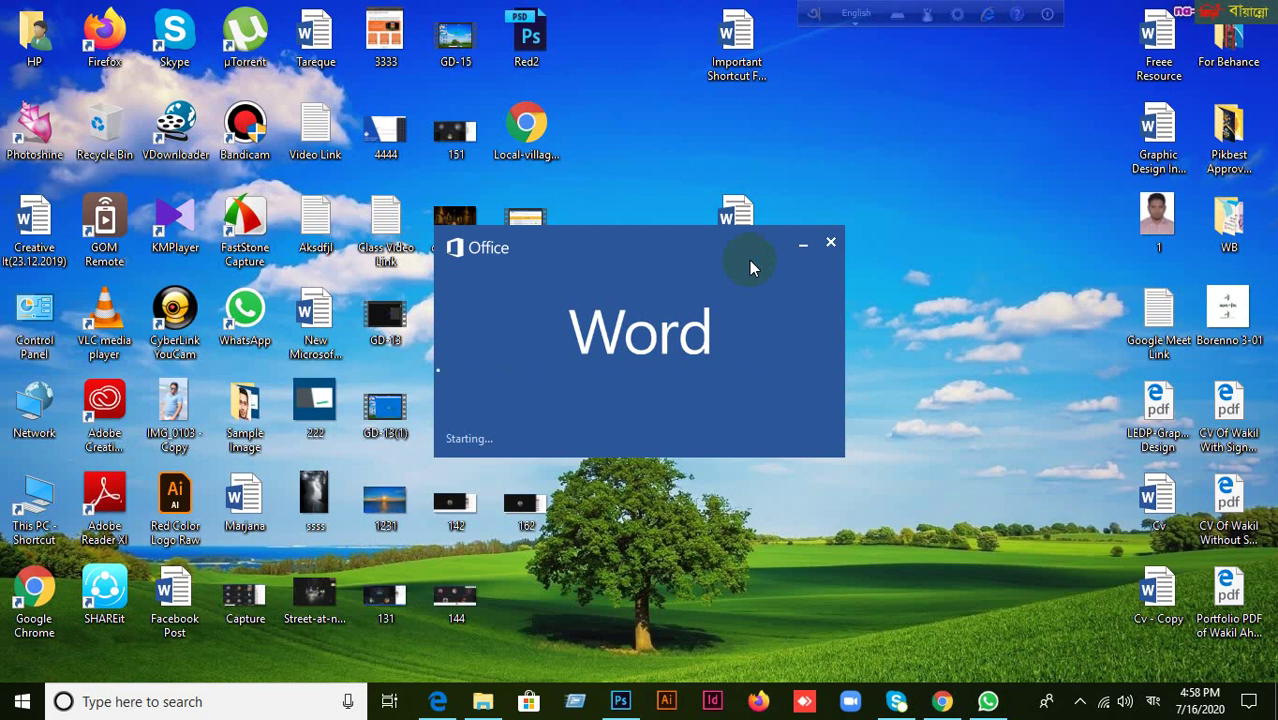
Step: Switch to the Google Meet call to check the participants, and return to the blank Word document
{"action": "mouse_move", "coordinate": [942, 701]}
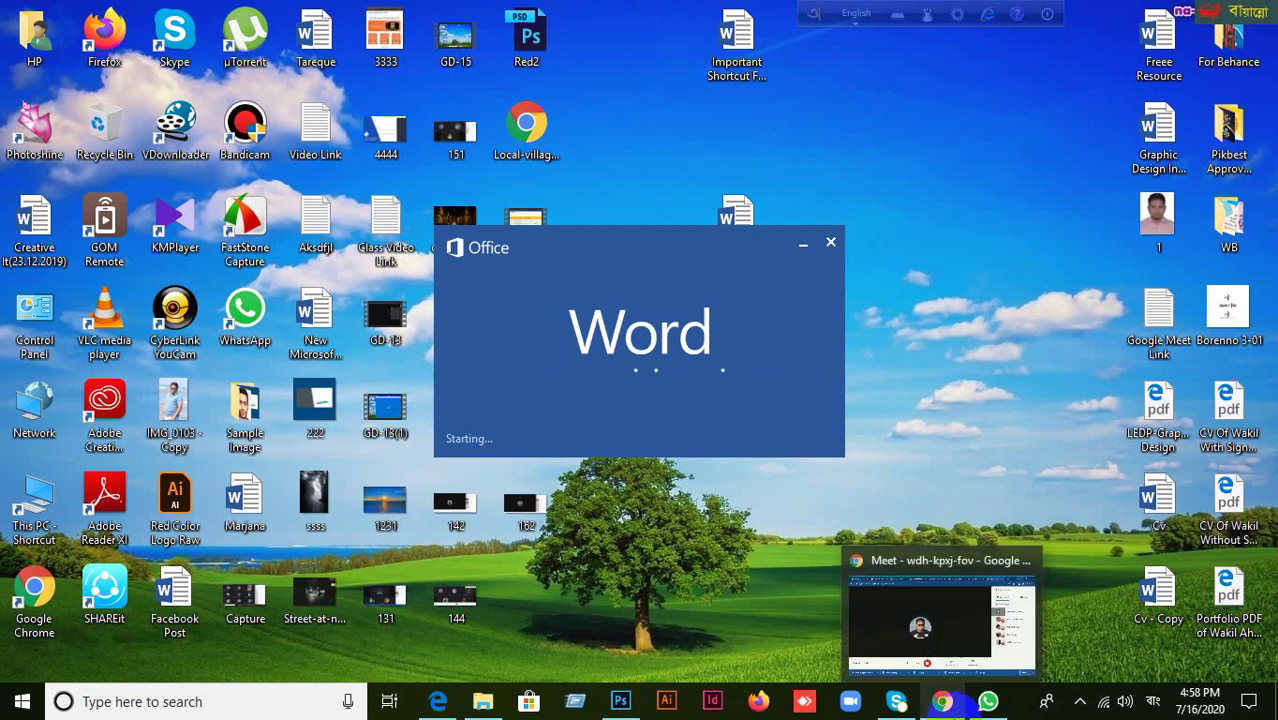
{"action": "left_click", "coordinate": [887, 640]}
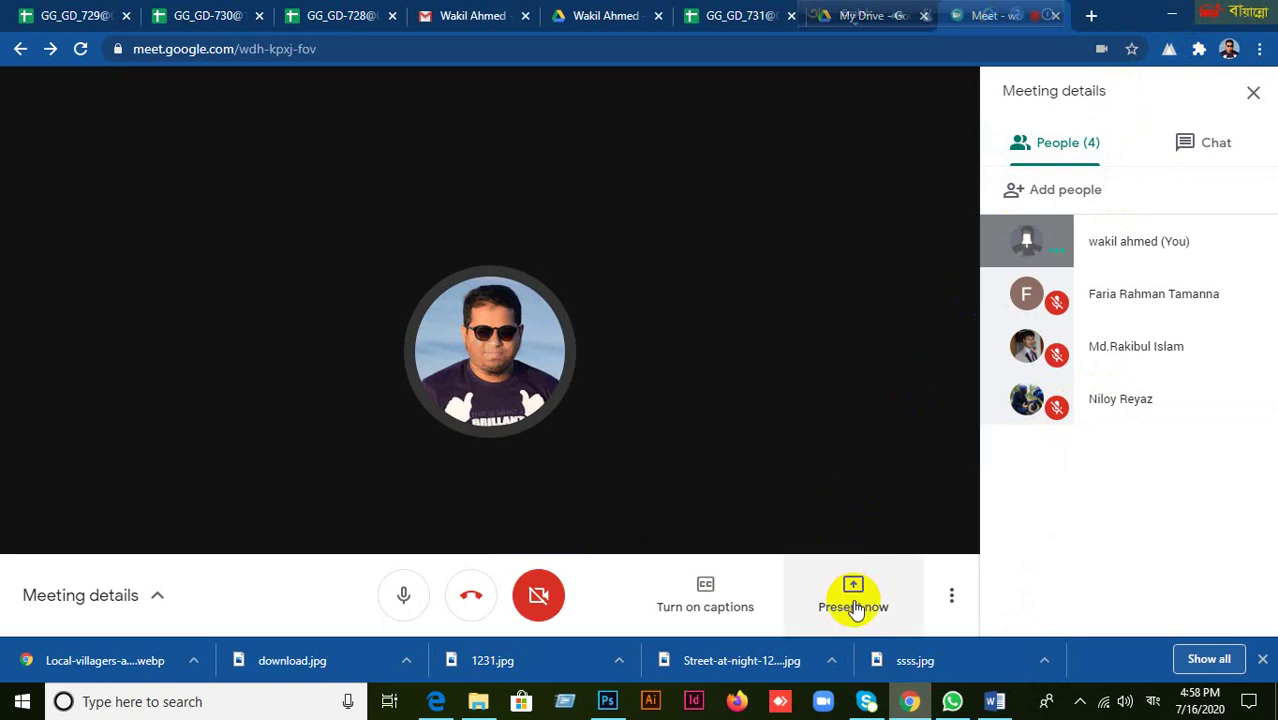
{"action": "left_click", "coordinate": [1173, 17]}
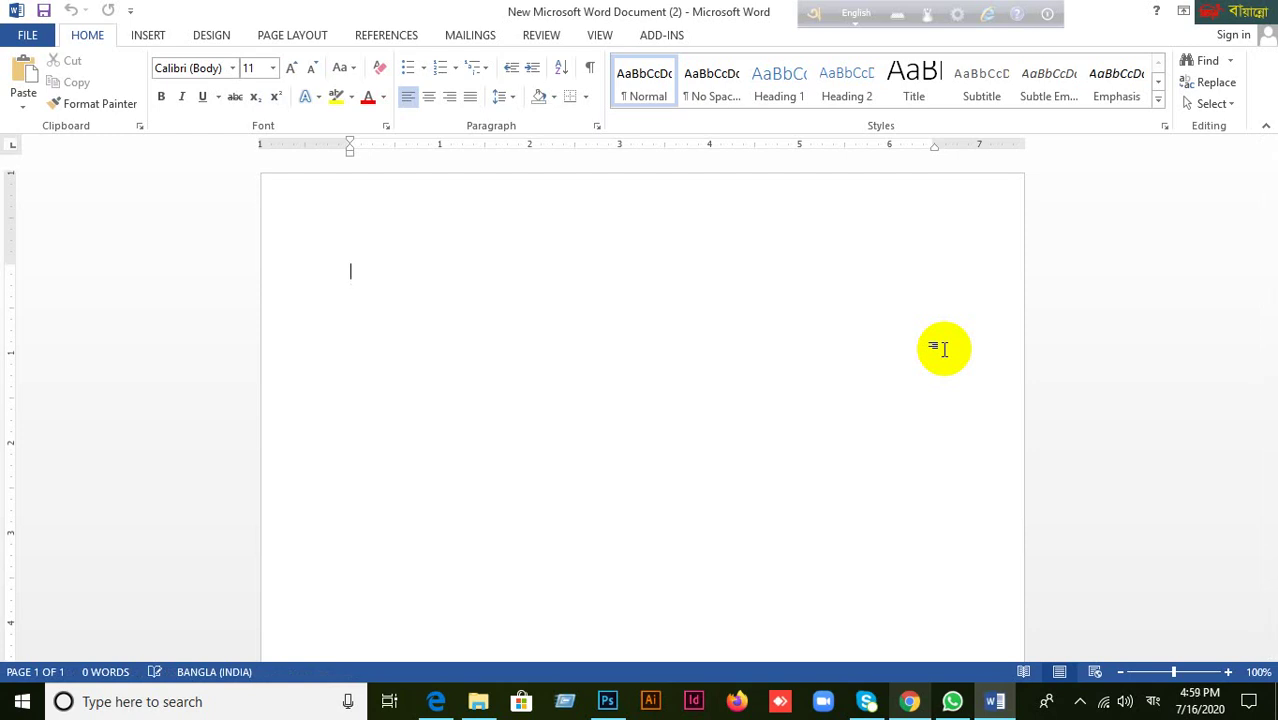
Step: Toggle the keyboard input language between English and Bangla with the cursor in the blank document's first line
{"action": "left_click", "coordinate": [866, 13]}
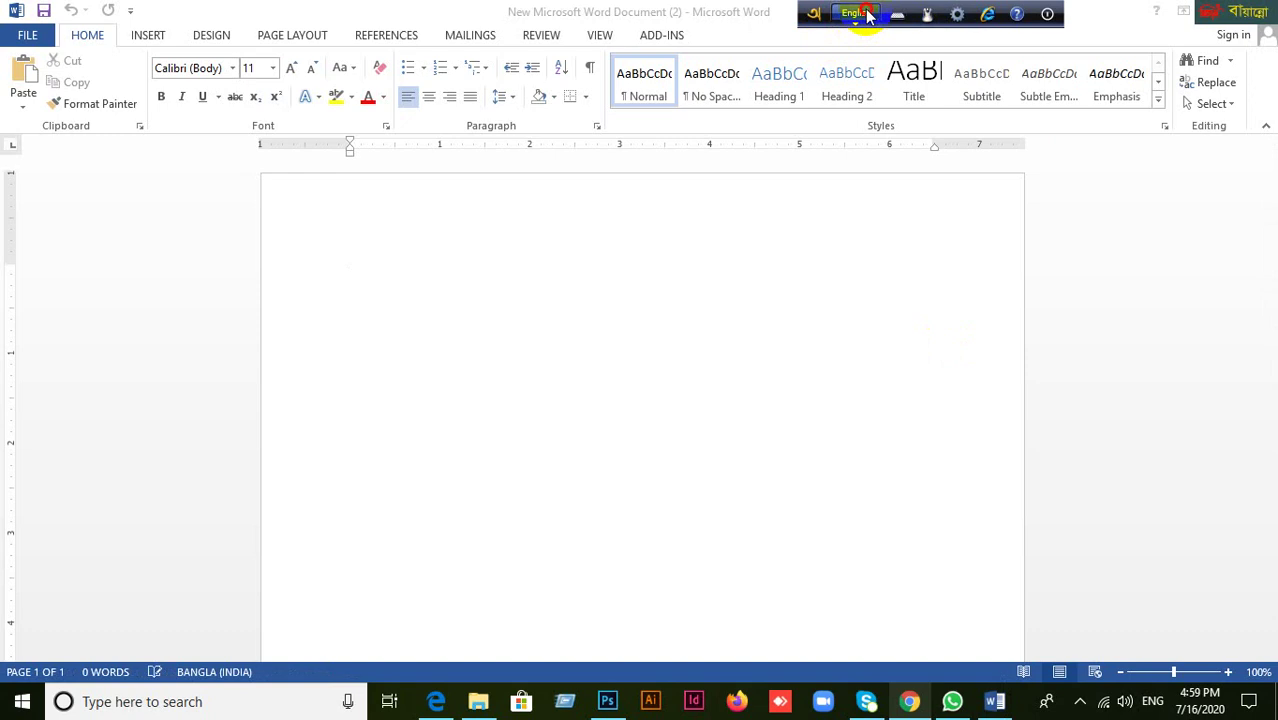
{"action": "left_click", "coordinate": [418, 273]}
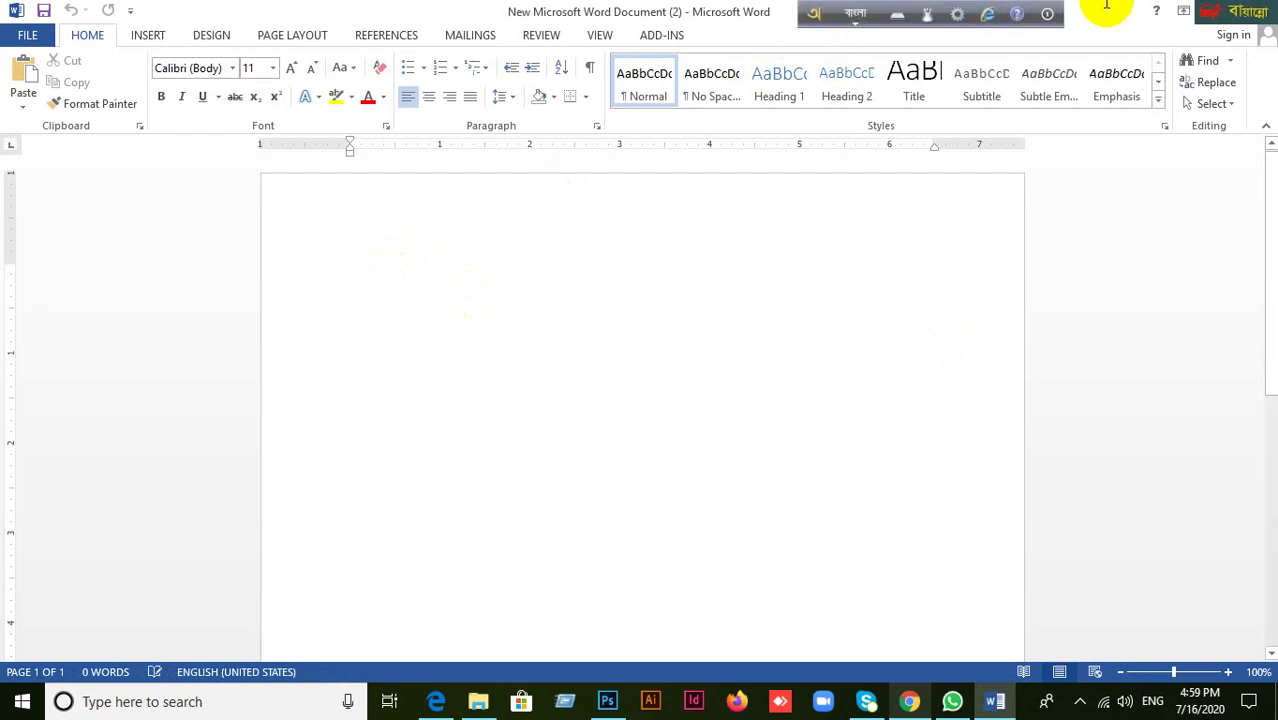
{"action": "left_click", "coordinate": [858, 14]}
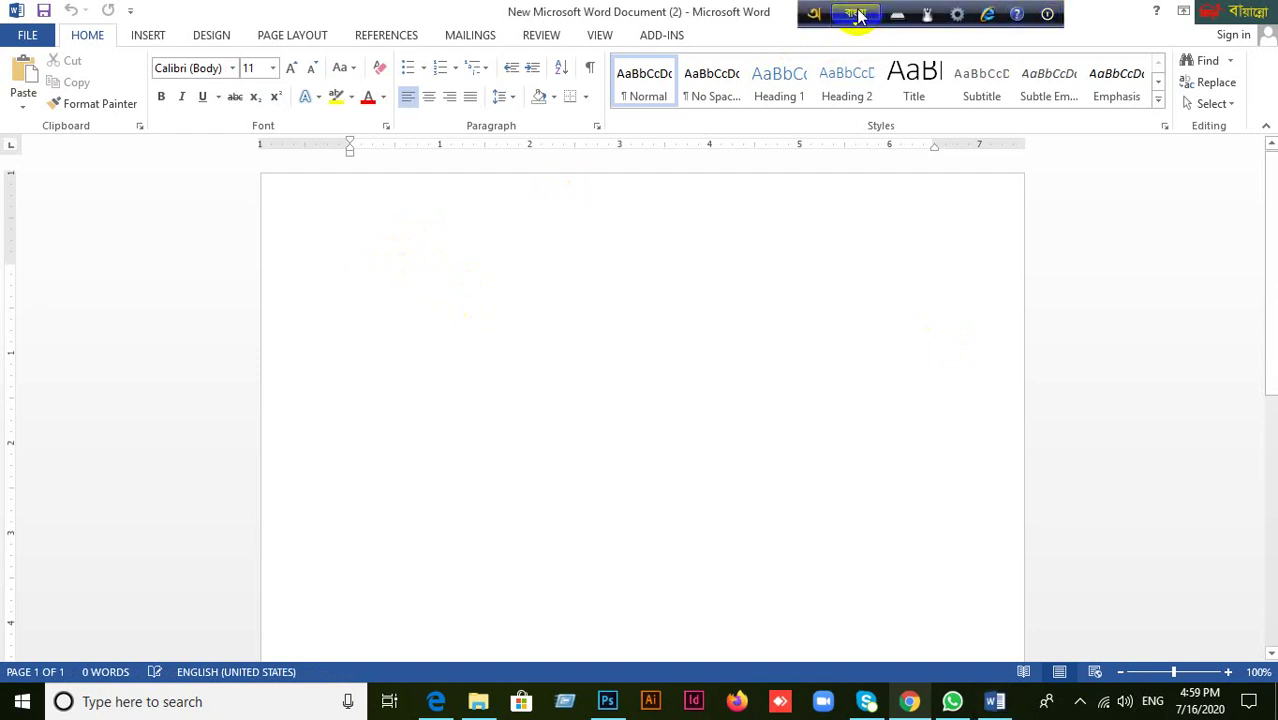